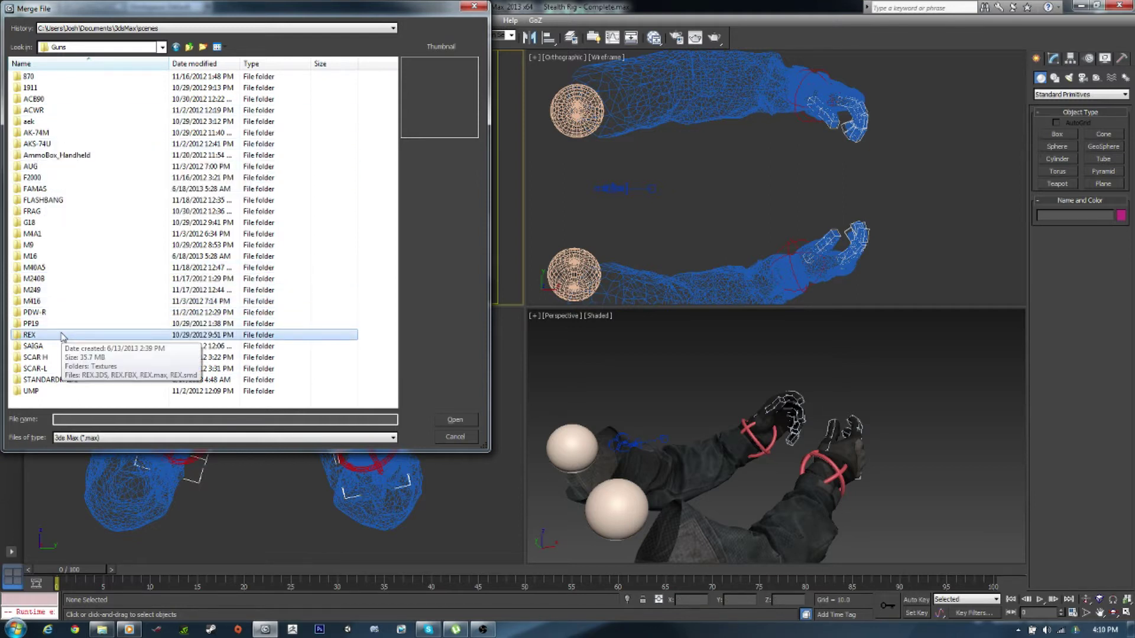
- Merge all objects from Guns\REX\REX.max into the rig scene
double_click(63, 335)
double_click(65, 87)
click(603, 406)
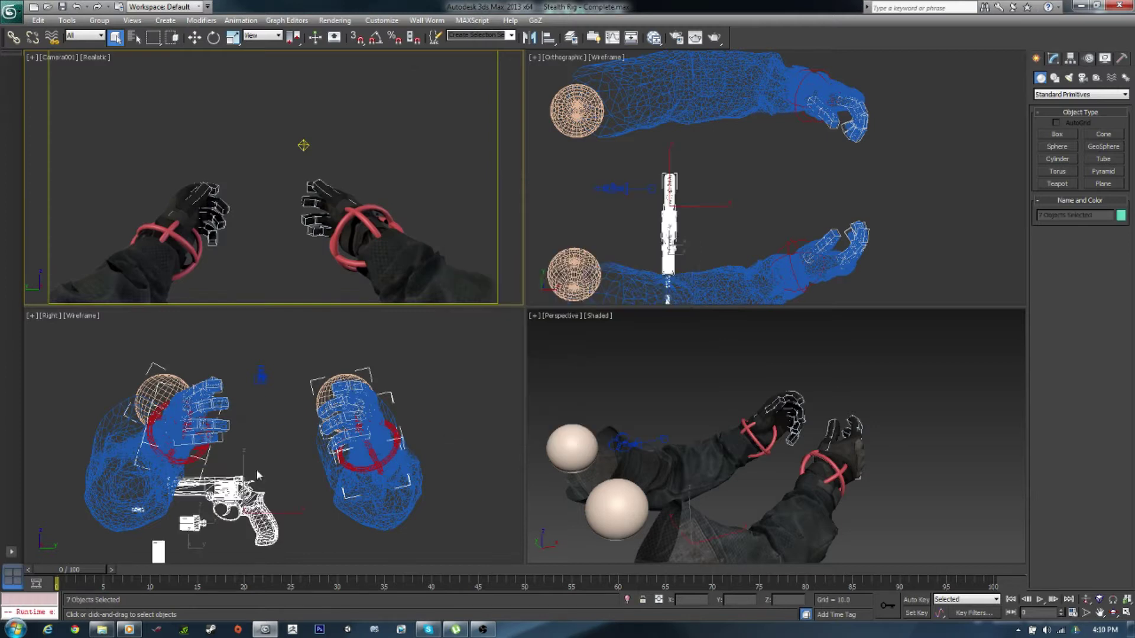
- Move the merged revolver up between the gloved hands
drag(232, 492, 259, 385)
scroll(768, 438, up, 3)
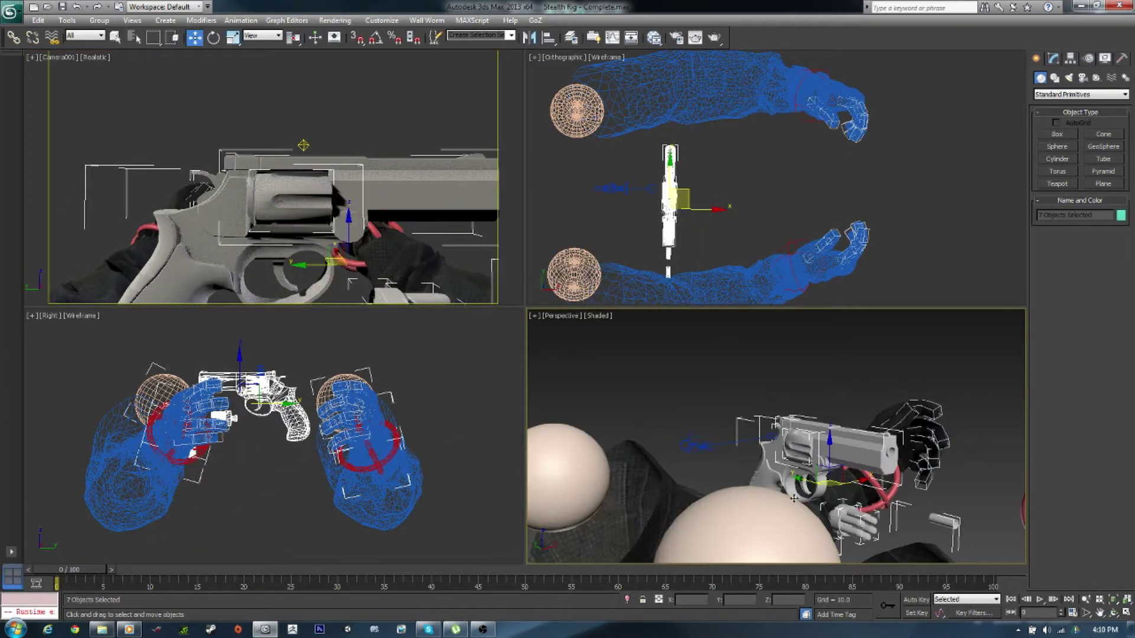
alt+middle_drag(769, 437, 767, 331)
key(t)
scroll(765, 182, up, 2)
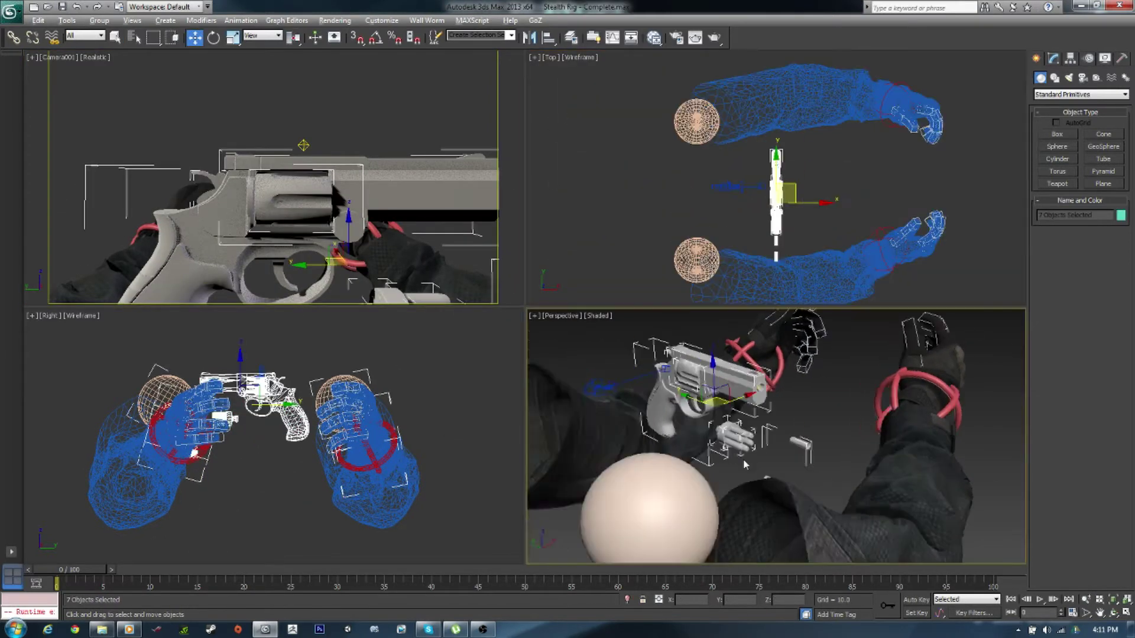
mouse_move(768, 438)
alt+middle_down()
mouse_move(802, 466)
mouse_move(768, 414)
alt+middle_up()
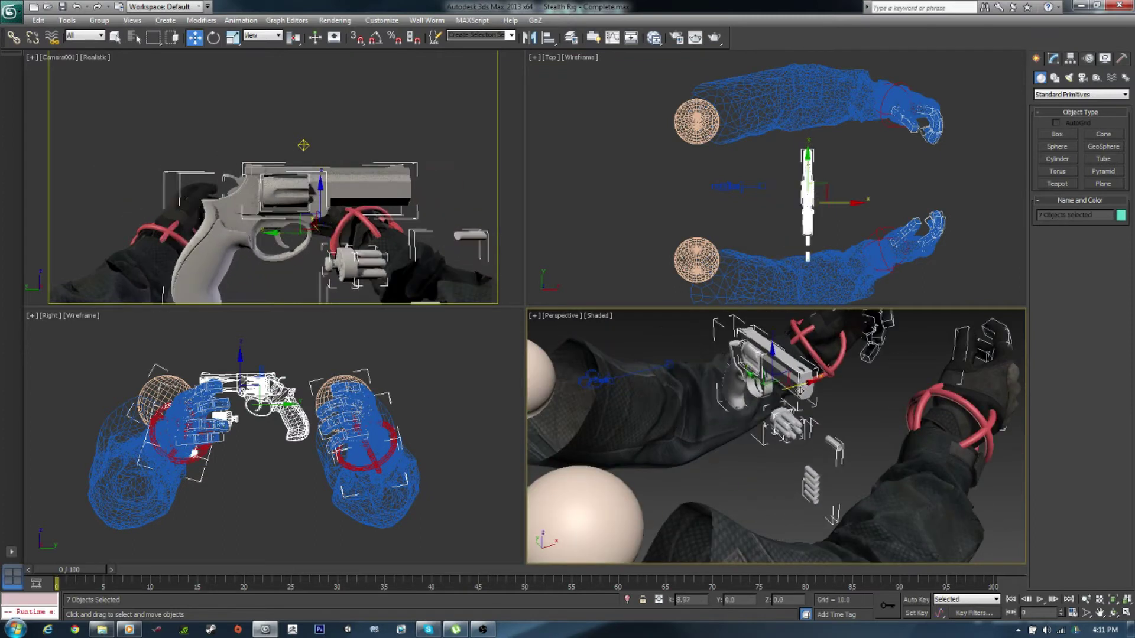
- Rotate the revolver 90° about Z so it faces forward
key(e)
key(Return)
alt+middle_drag(820, 357, 863, 398)
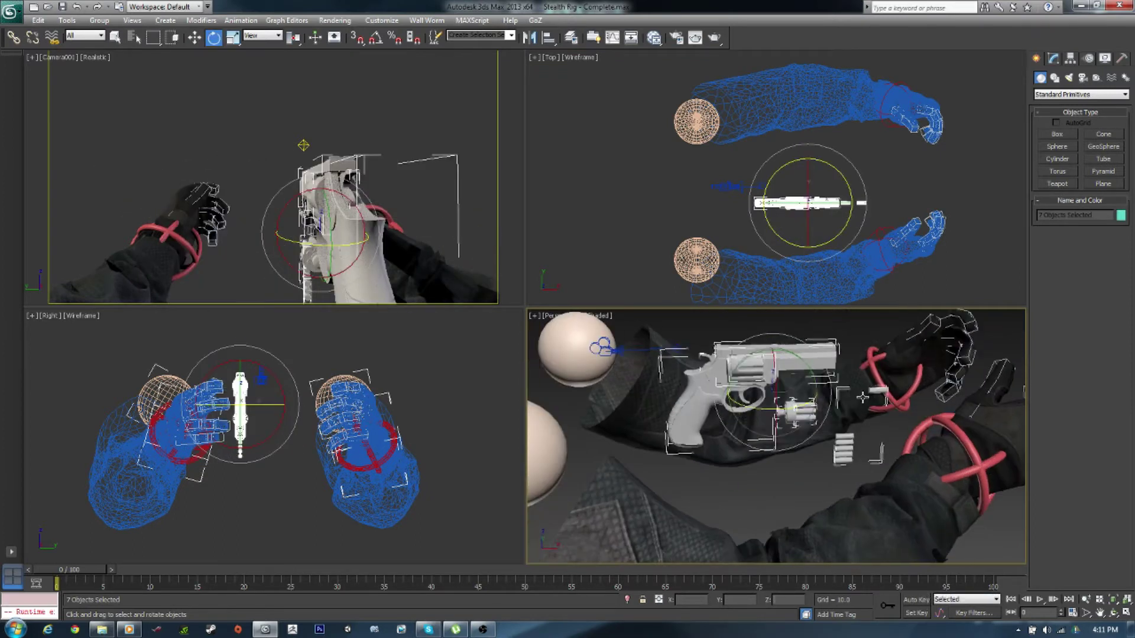
- Detach the top cartridge element from the Spent_Cartridges mesh as its own Spent_Cartridge object
click(1053, 57)
scroll(709, 452, up, 3)
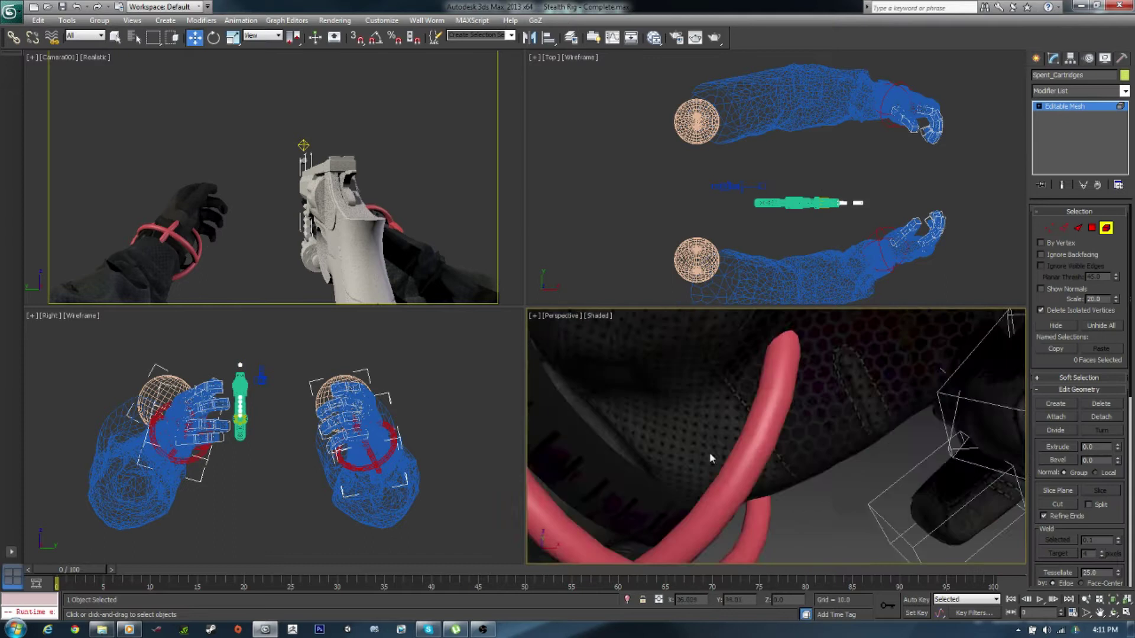
alt+middle_drag(709, 452, 744, 387)
click(786, 440)
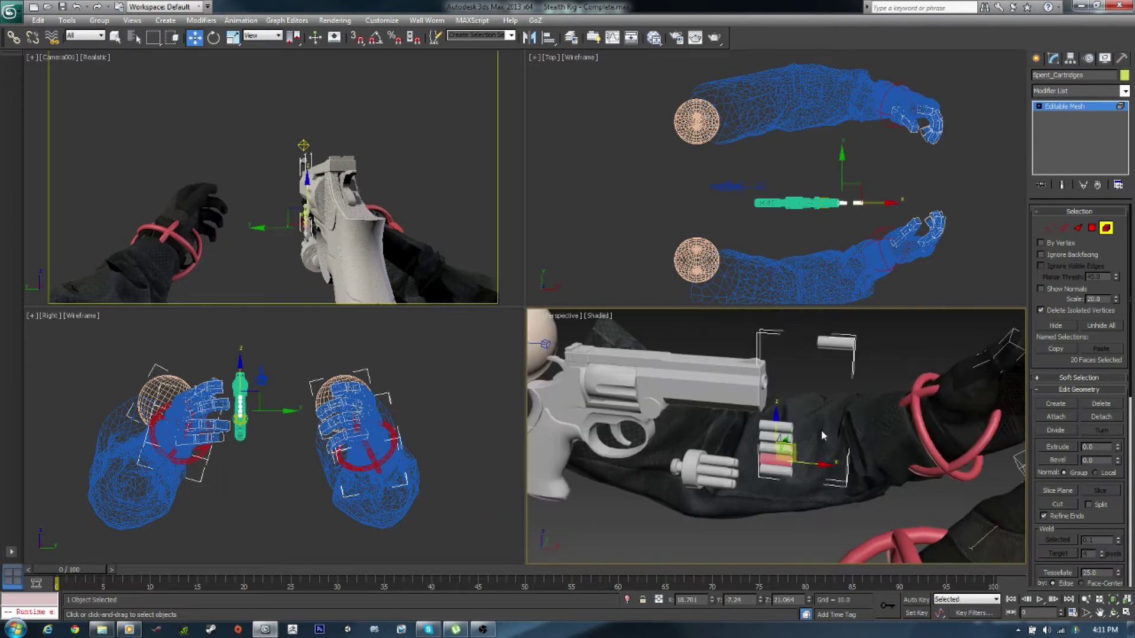
mouse_move(821, 430)
alt+middle_down()
mouse_move(800, 414)
mouse_move(803, 457)
mouse_move(887, 443)
alt+middle_up()
scroll(800, 414, up, 3)
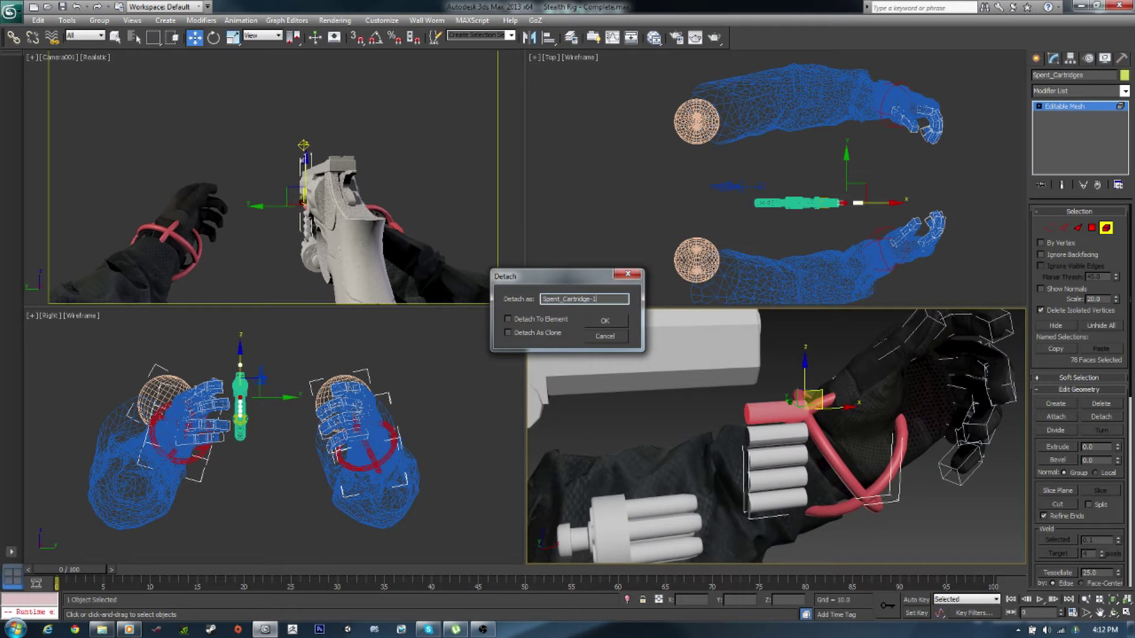
key(Return)
- Detach the remaining cartridge elements as separate Spent_Cartridge-N objects
alt+middle_drag(768, 438, 794, 412)
alt+middle_drag(1031, 286, 780, 459)
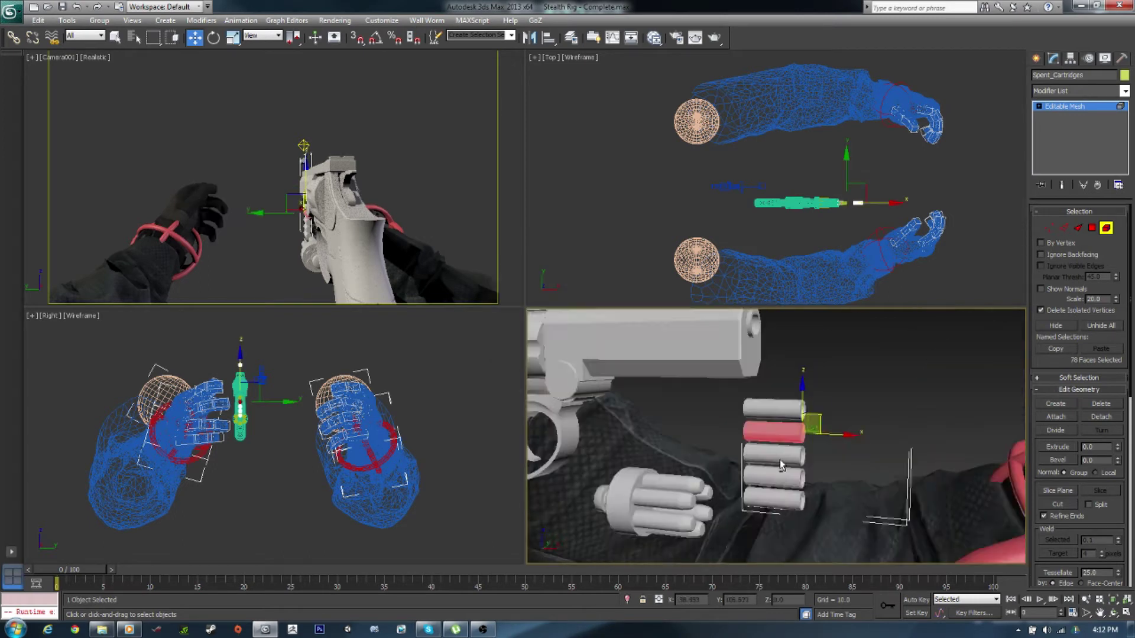
click(1101, 416)
text(ent_Cartridg)
key(Return)
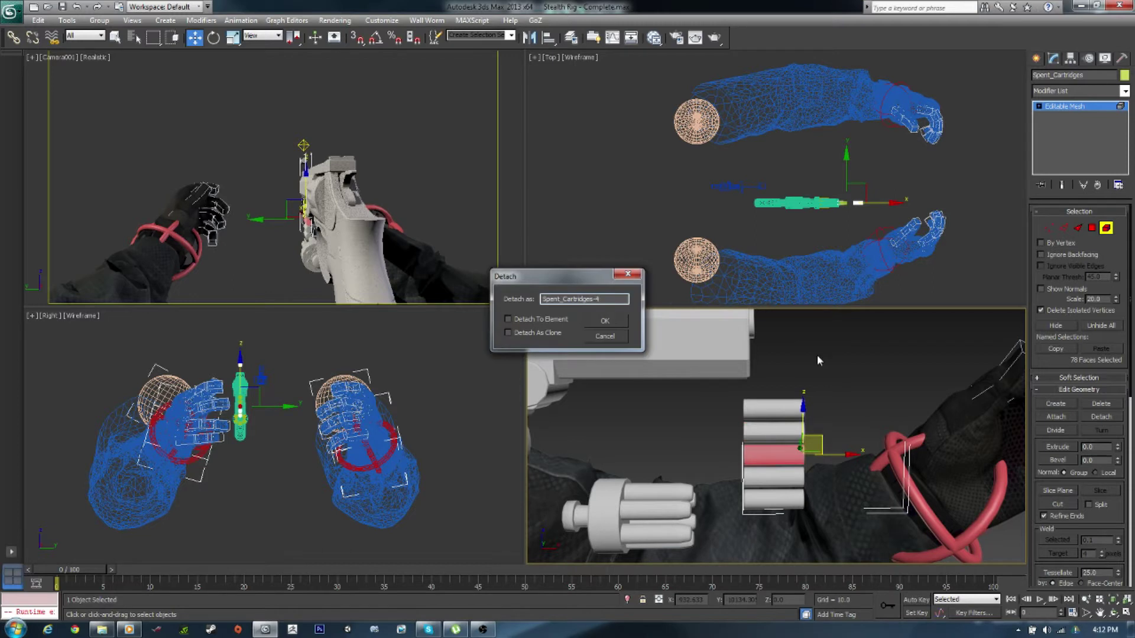
key(Return)
key(Return)
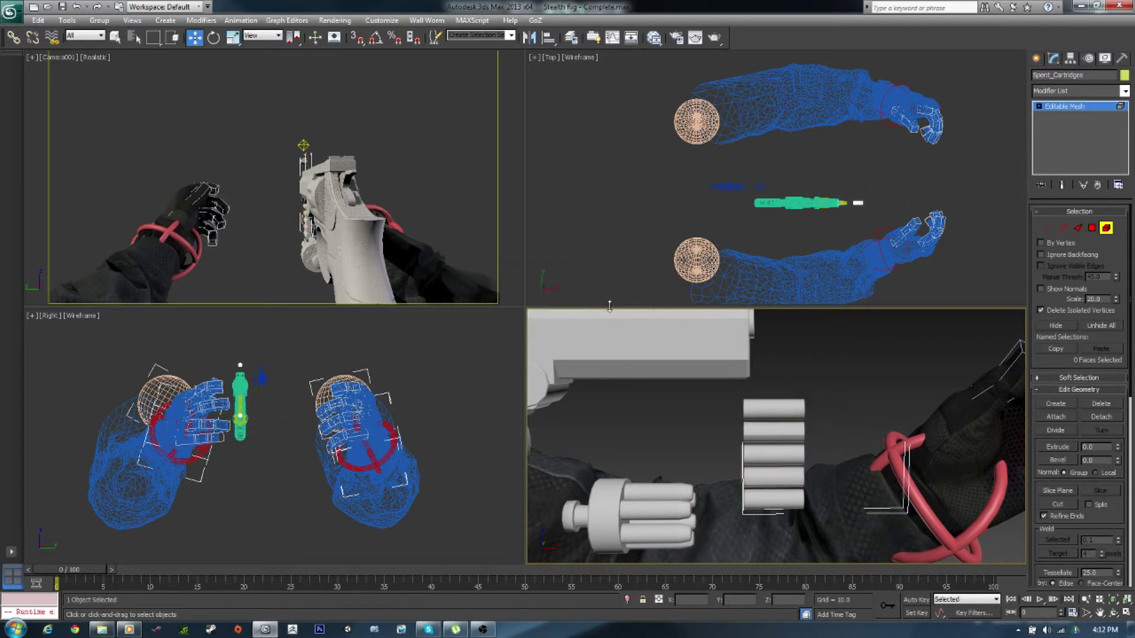
key(Return)
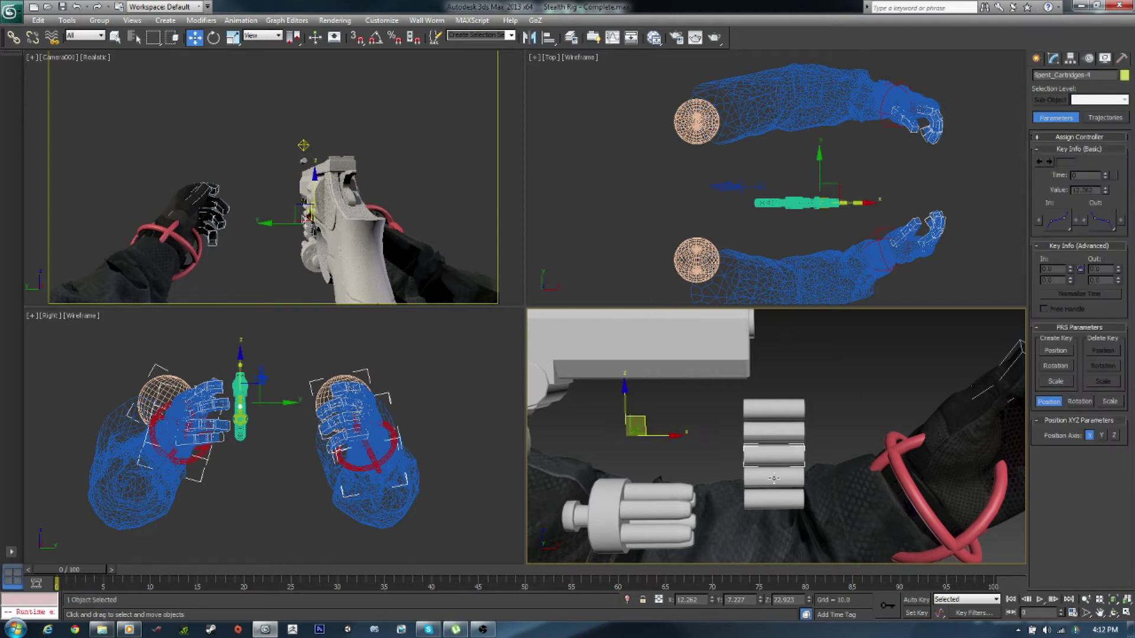
- Select a single spent cartridge and reposition its pivot using Affect Pivot Only
scroll(818, 410, down, 5)
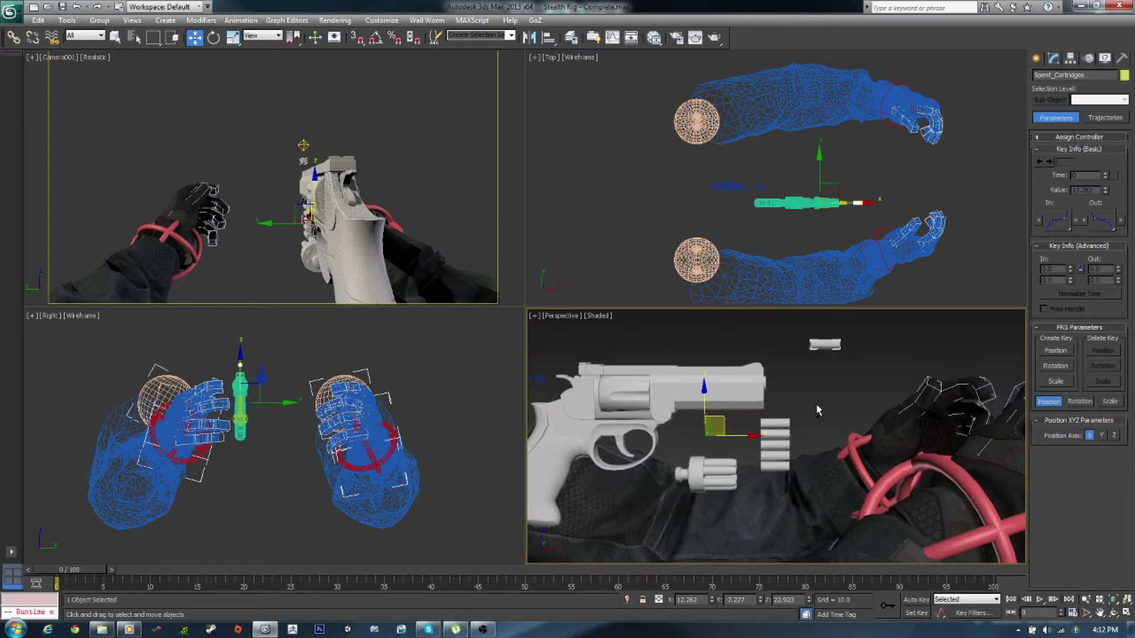
alt+middle_drag(655, 371, 709, 385)
click(792, 203)
key(p)
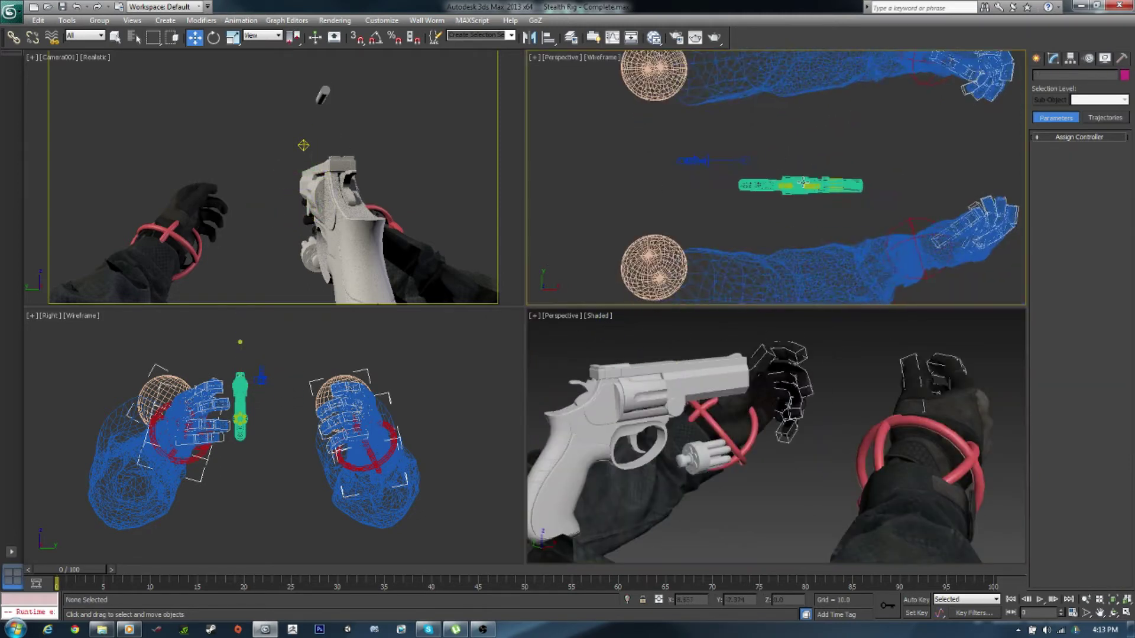
key(z)
click(611, 168)
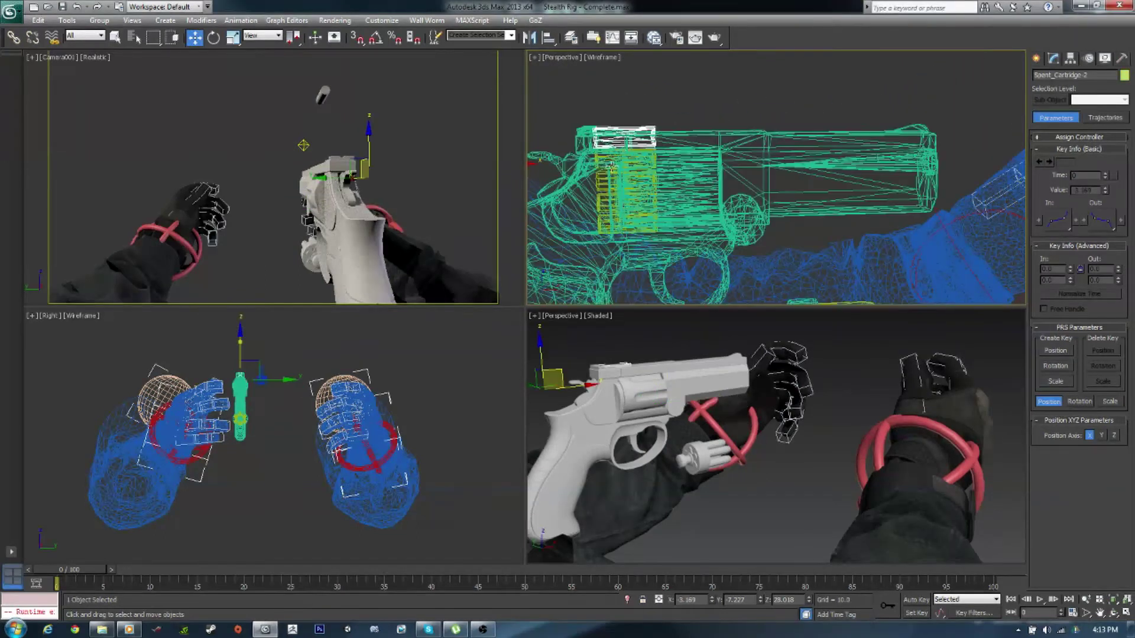
key(ctrl+z)
key(ctrl+z)
key(shift+z)
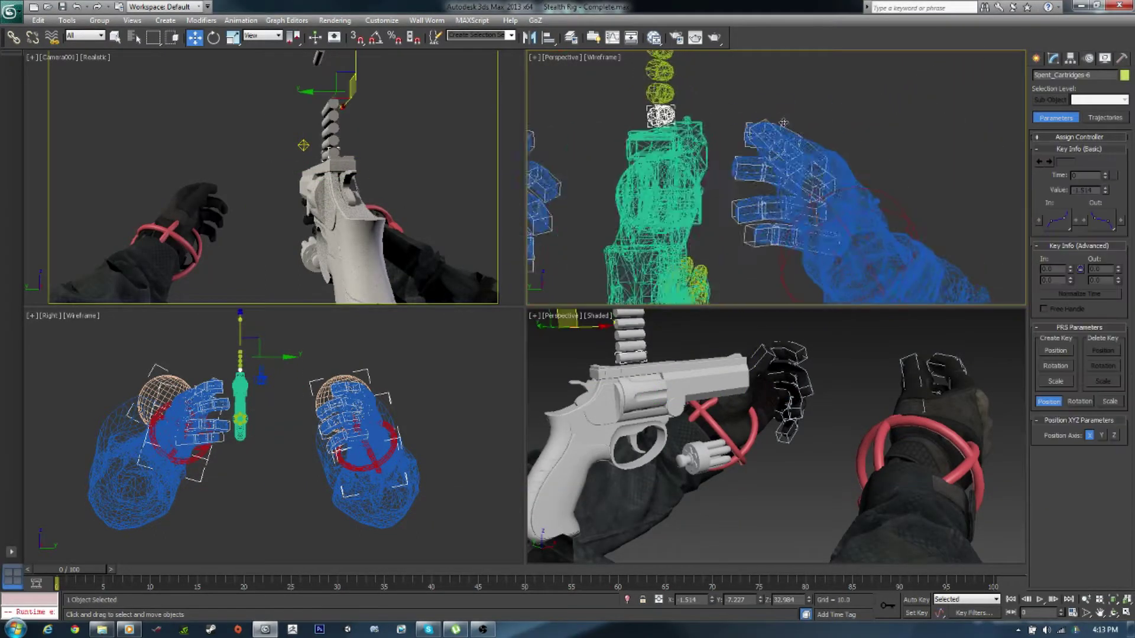
key(shift+z)
key(shift+z)
click(1070, 58)
click(1080, 133)
alt+middle_drag(709, 177, 664, 186)
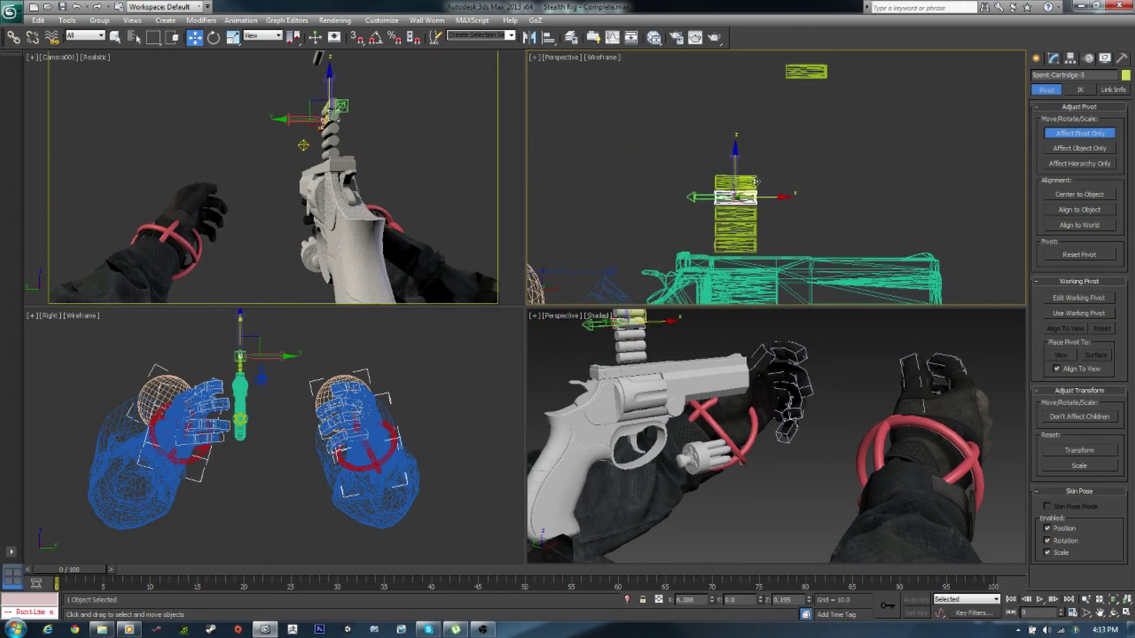
- Move the first spent cartridge into a cylinder chamber
key(ctrl+z)
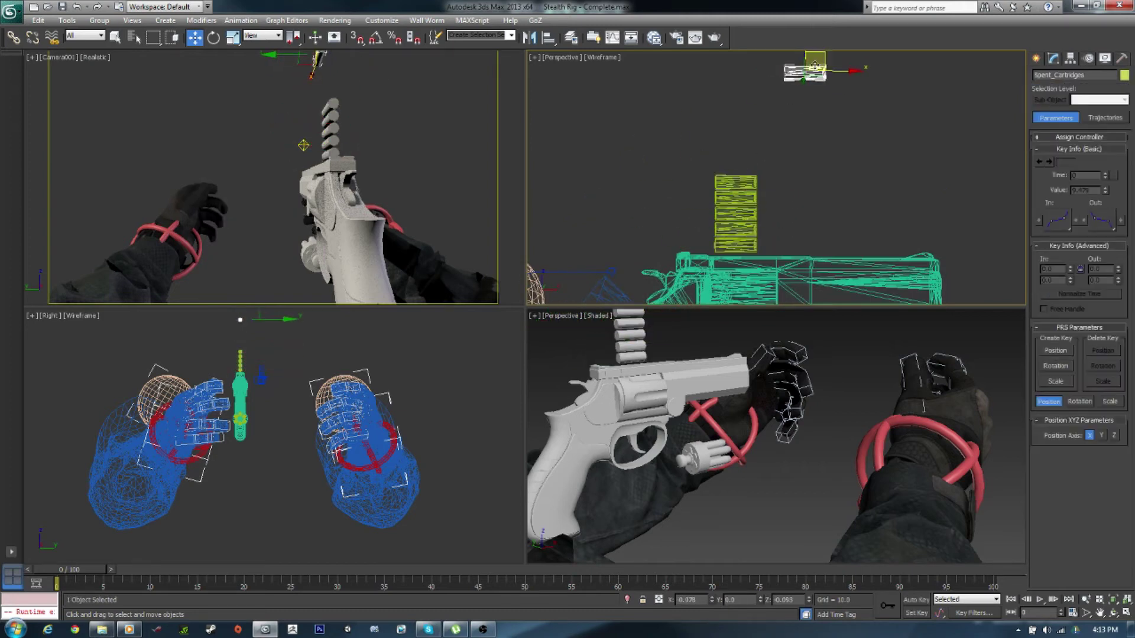
key(z)
scroll(758, 168, up, 5)
scroll(758, 168, up, 4)
scroll(758, 168, down, 4)
middle_drag(758, 168, 771, 188)
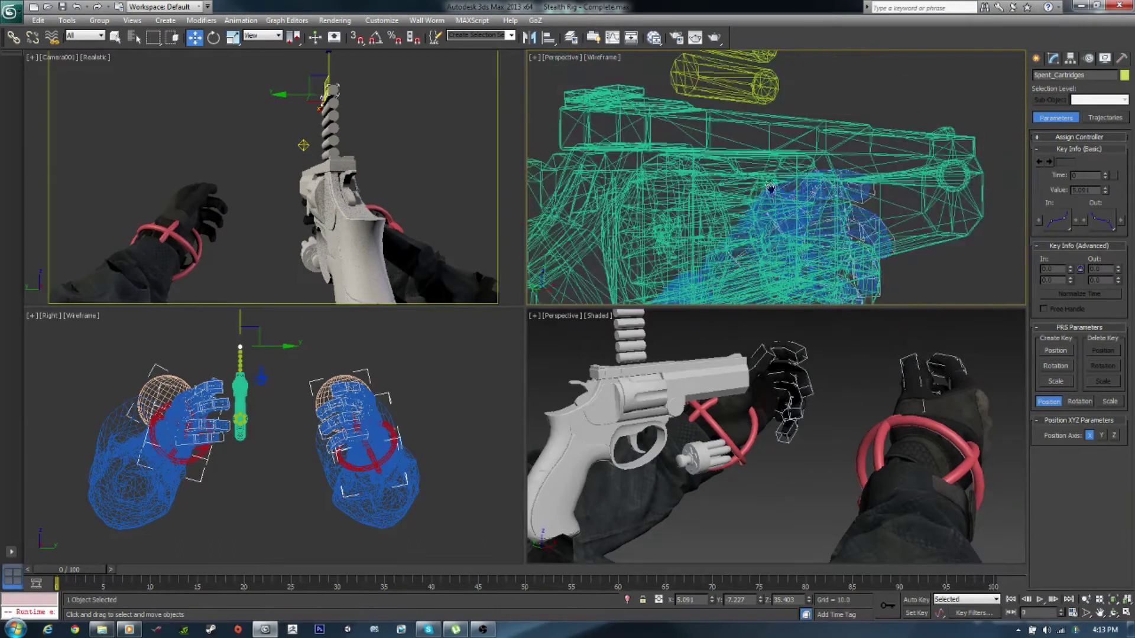
key(ctrl+z)
scroll(710, 384, up, 10)
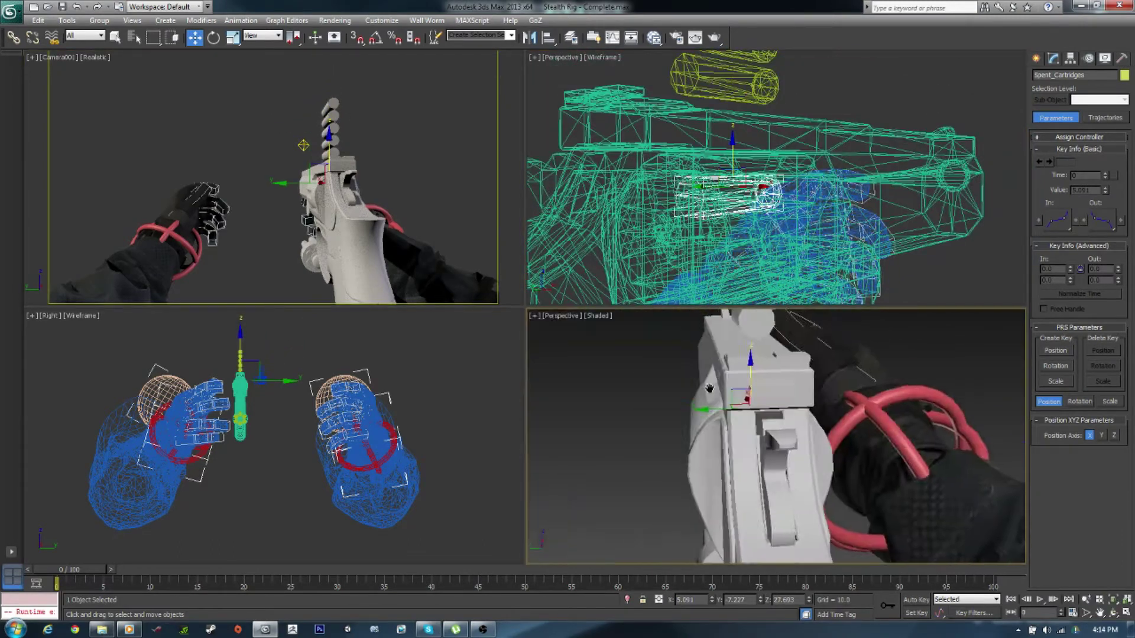
scroll(704, 405, down, 5)
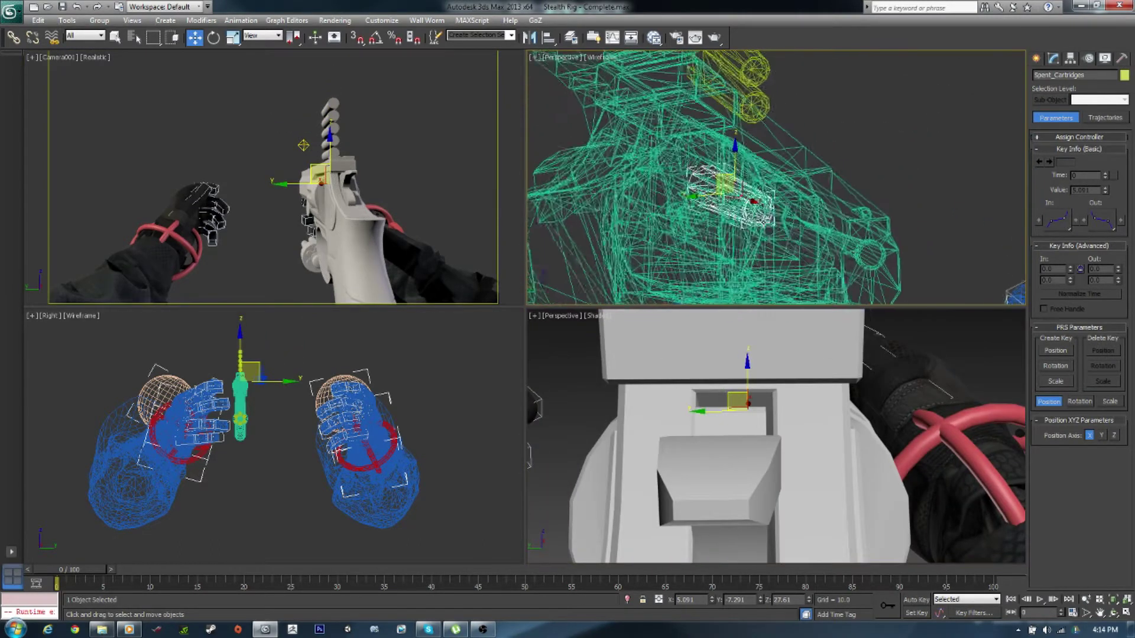
key(ctrl+z)
key(shift+z)
key(shift+z)
key(shift+z)
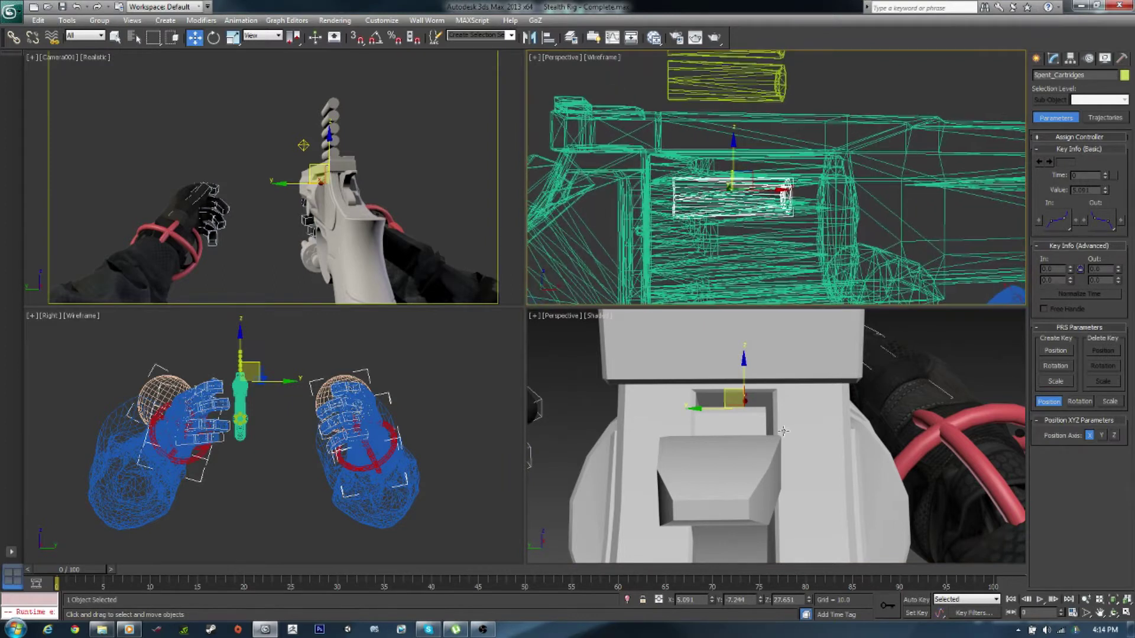
- Position the next spent cartridges inside their cylinder chambers
key(ctrl+z)
key(shift+z)
key(shift+z)
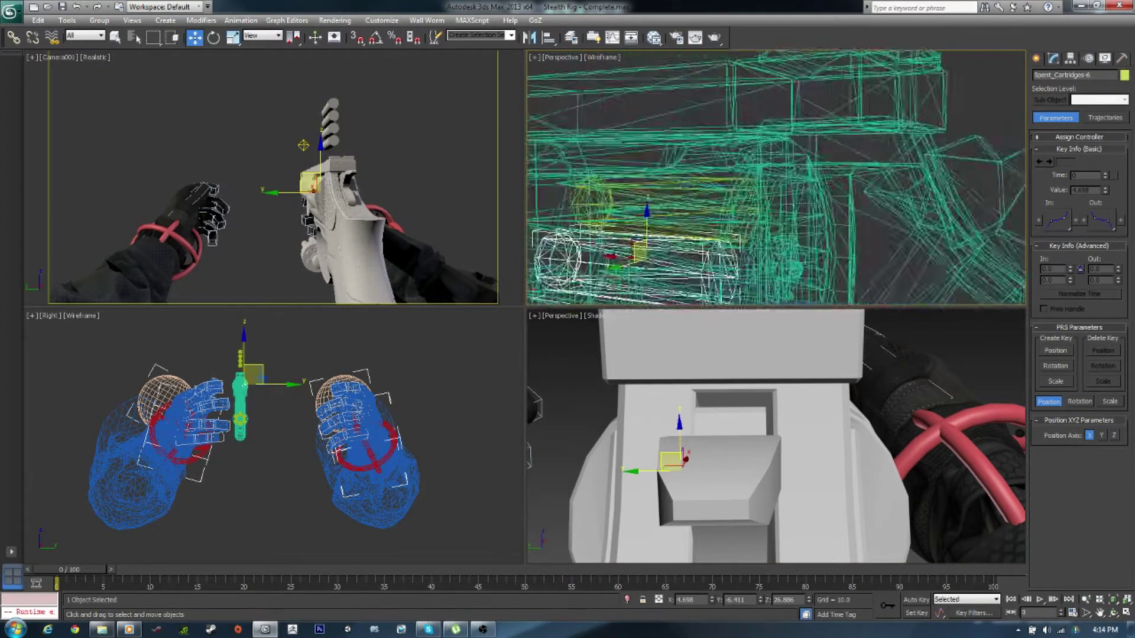
key(shift+z)
key(ctrl+z)
key(ctrl+z)
key(shift+z)
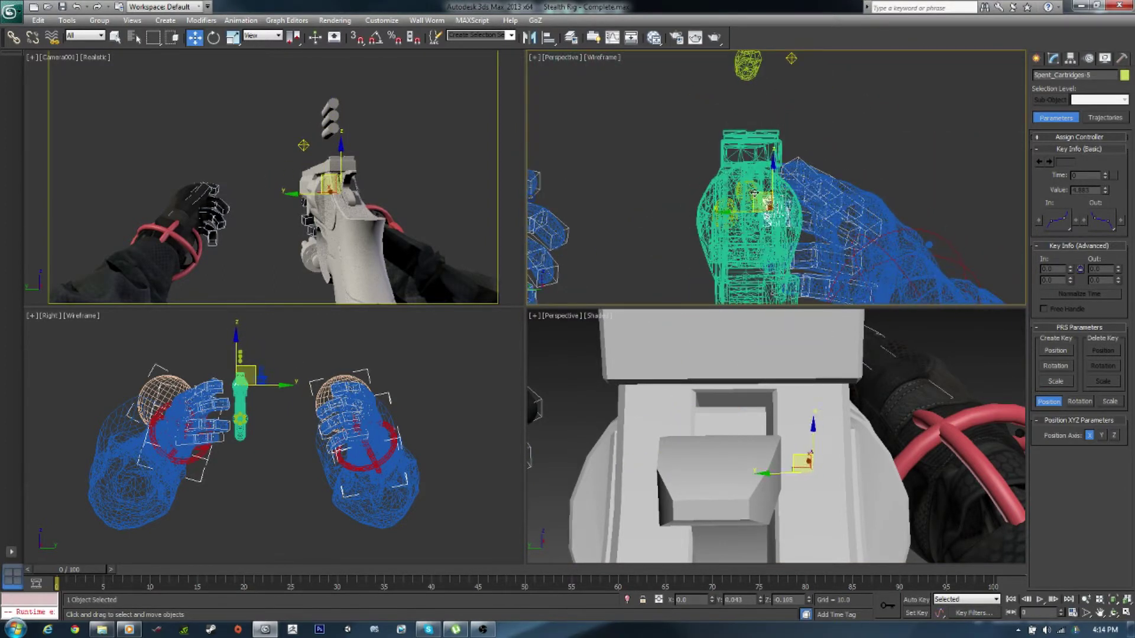
key(ctrl+z)
key(shift+z)
key(shift+z)
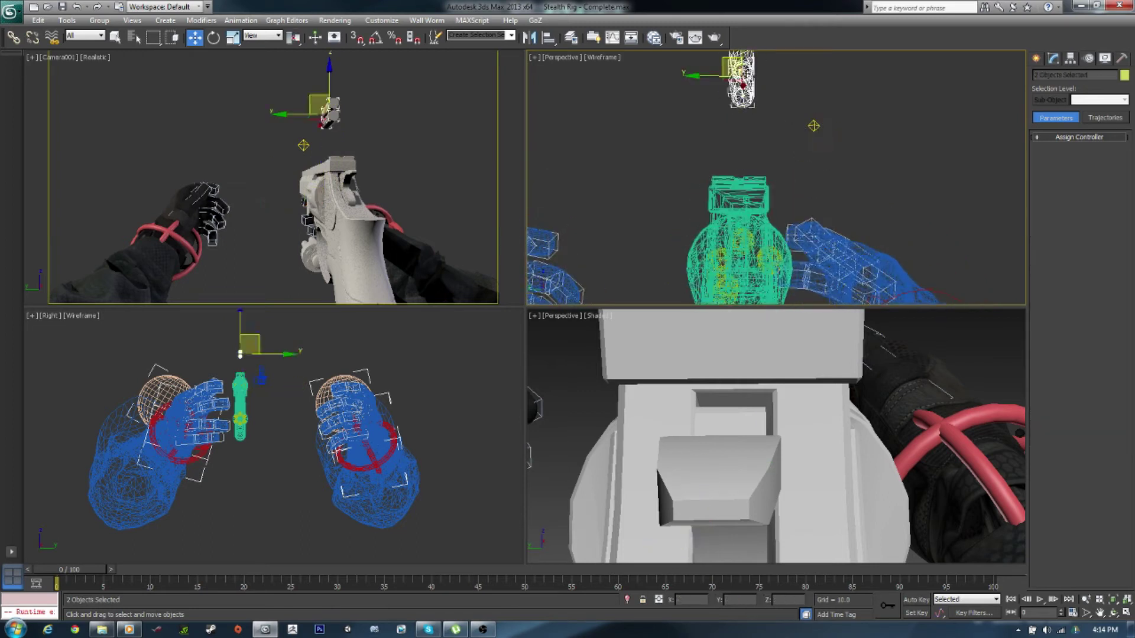
- Place Spent Cartridge 3 and the fifth cartridge into the remaining chambers
key(ctrl+z)
key(shift+z)
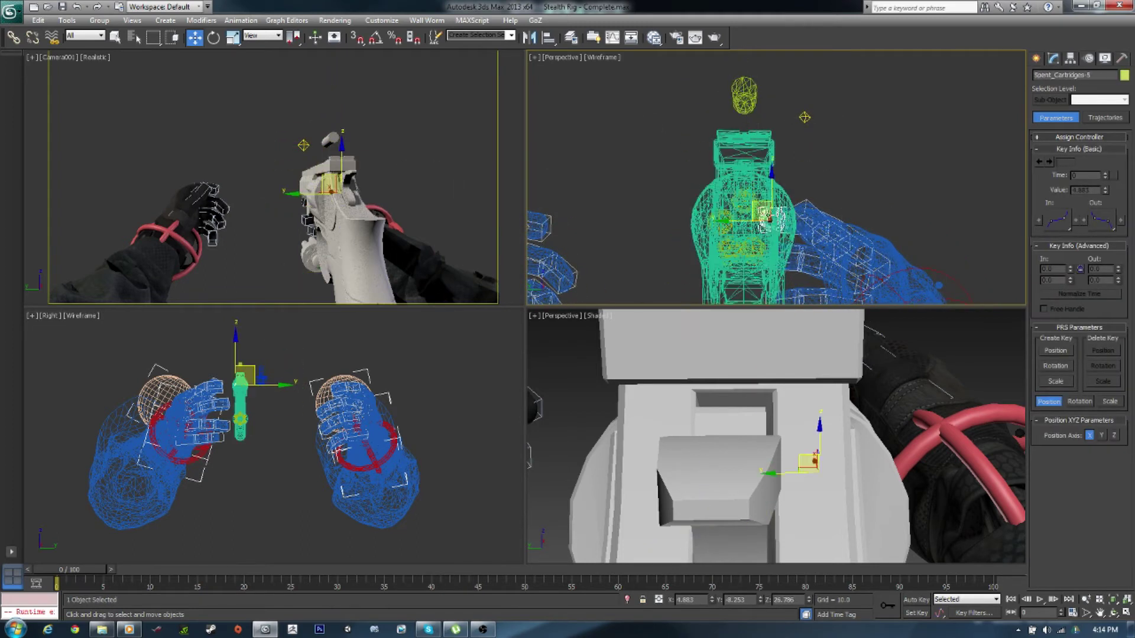
key(ctrl+z)
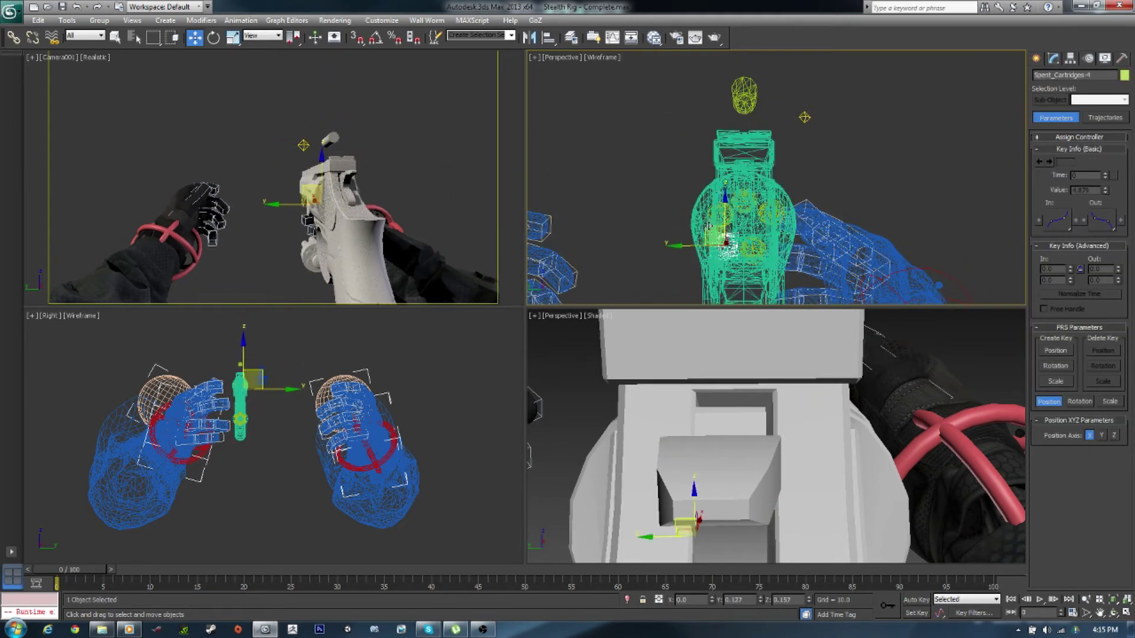
key(ctrl+z)
key(ctrl+z)
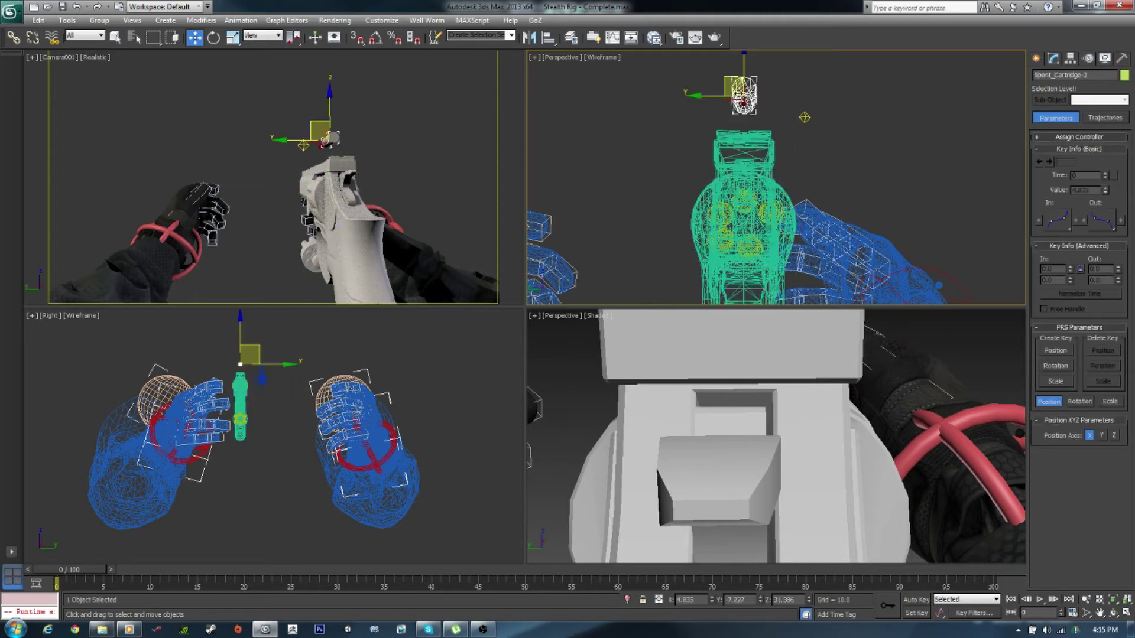
click(764, 212)
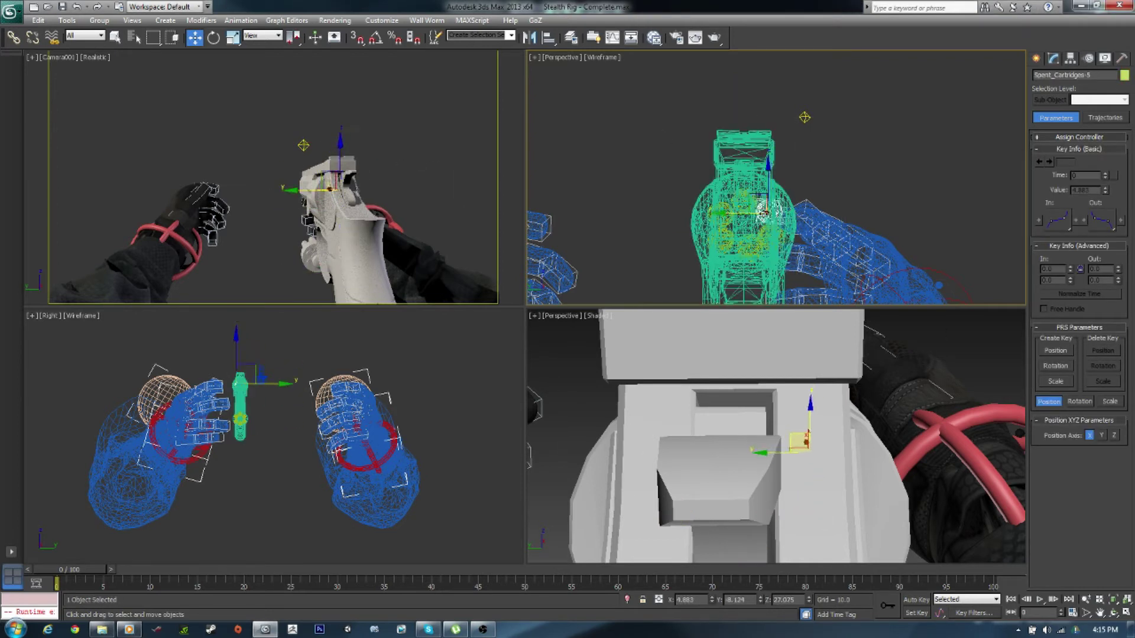
click(757, 217)
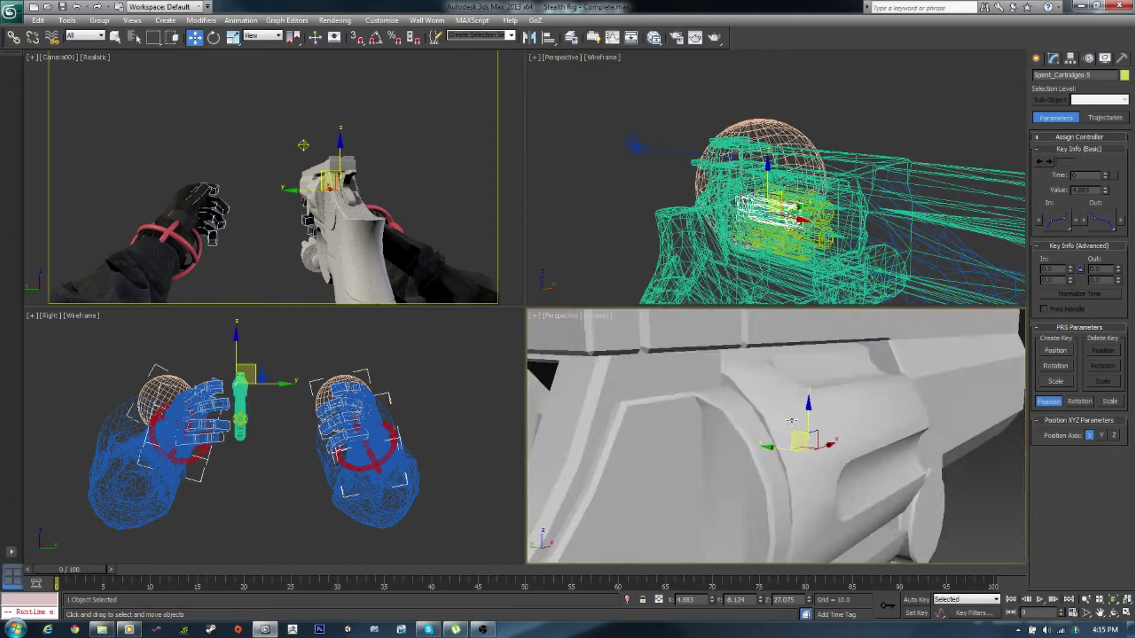
scroll(879, 383, up, 3)
key(shift+z)
- Link-constrain the speedloader bullets to the Speedloader and align them to it
click(841, 492)
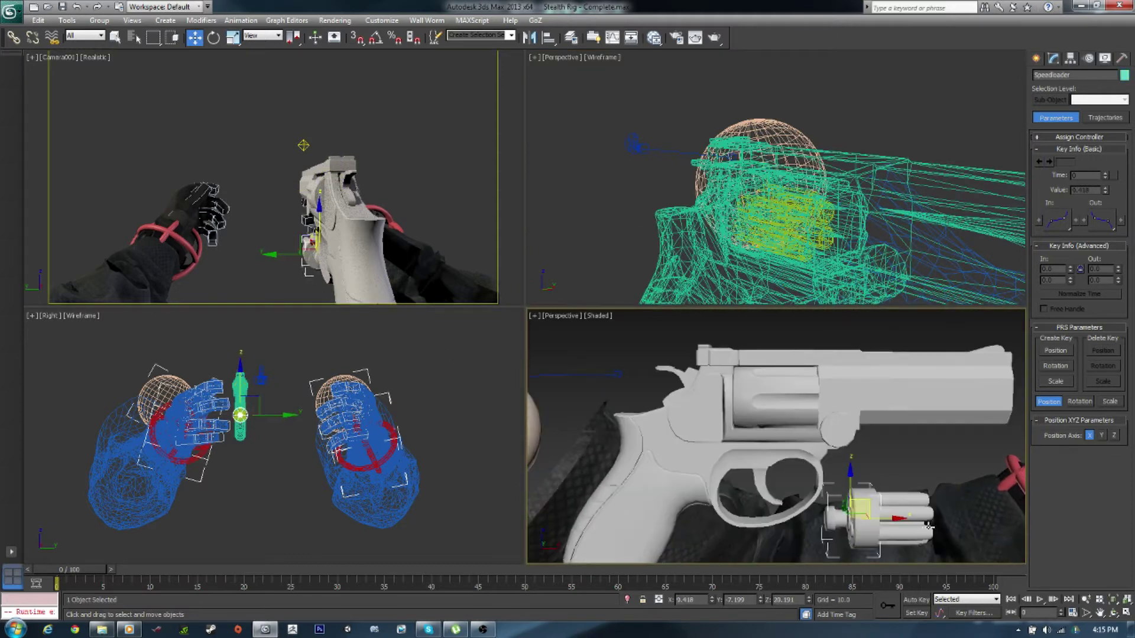
middle_drag(840, 490, 757, 408)
click(1058, 137)
click(1077, 356)
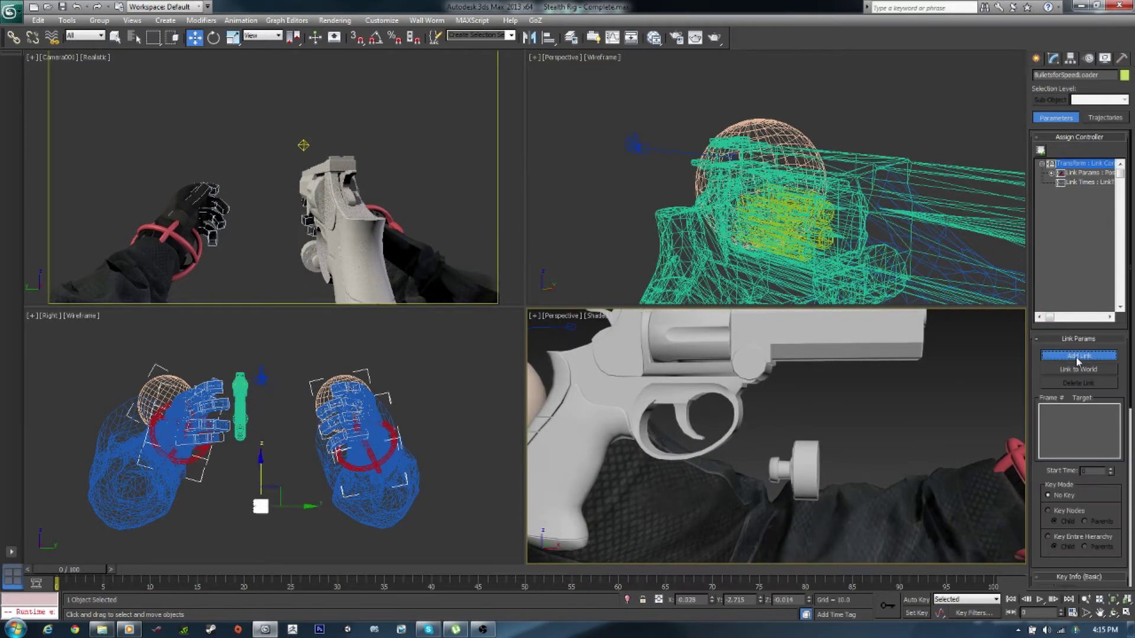
key(alt+a)
click(615, 400)
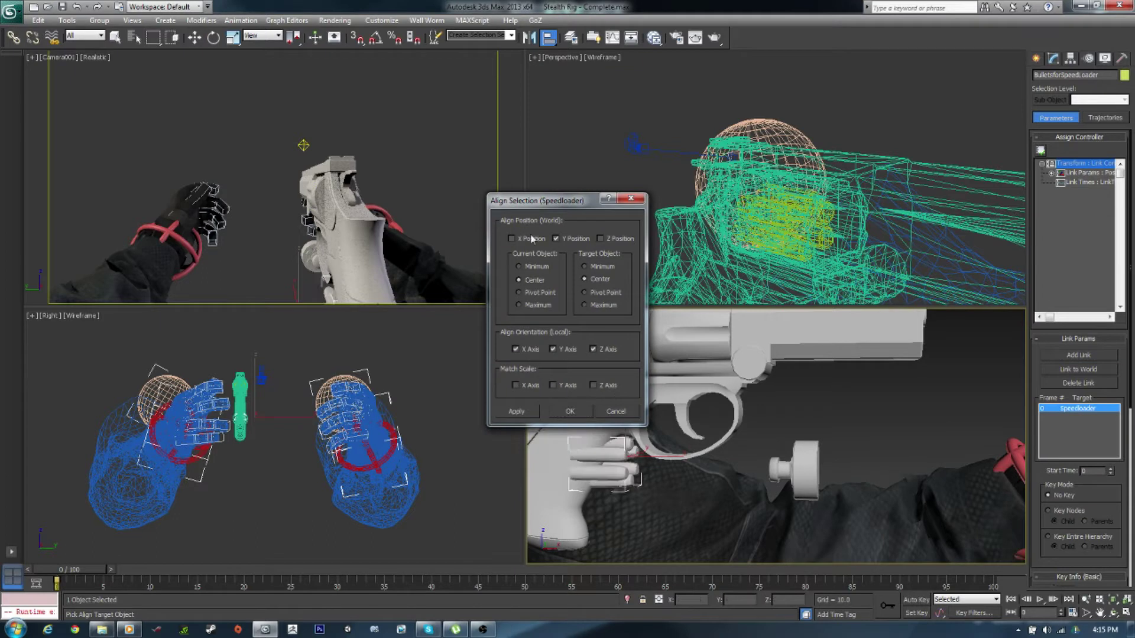
click(565, 412)
- Try rotating the Speedloader in Local coordinates near the left hand, then undo it
click(278, 35)
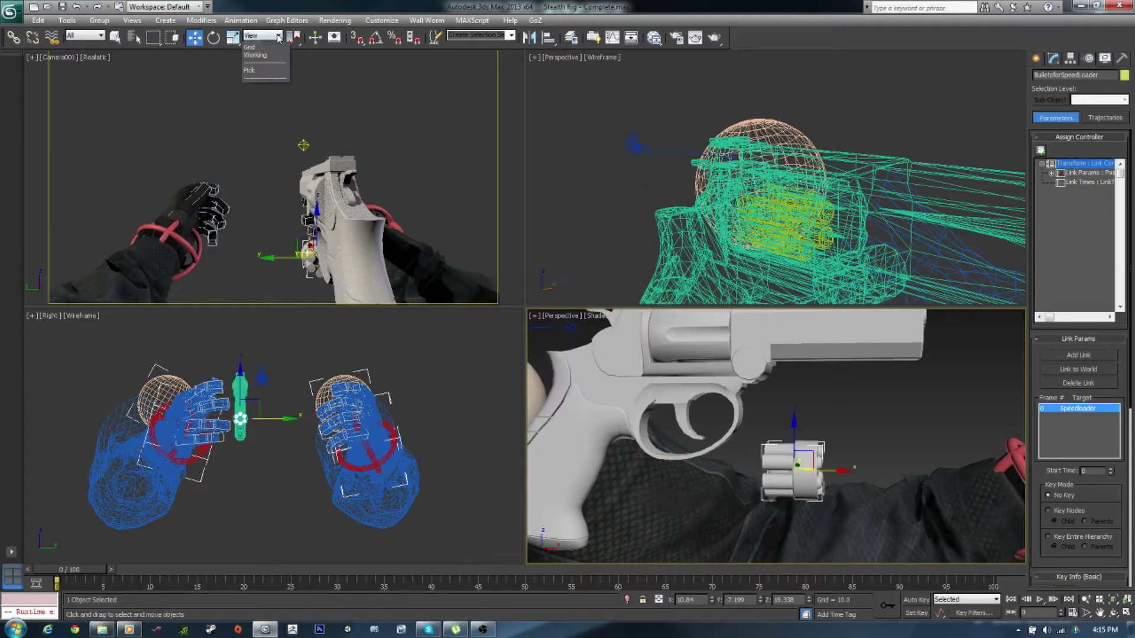
click(799, 463)
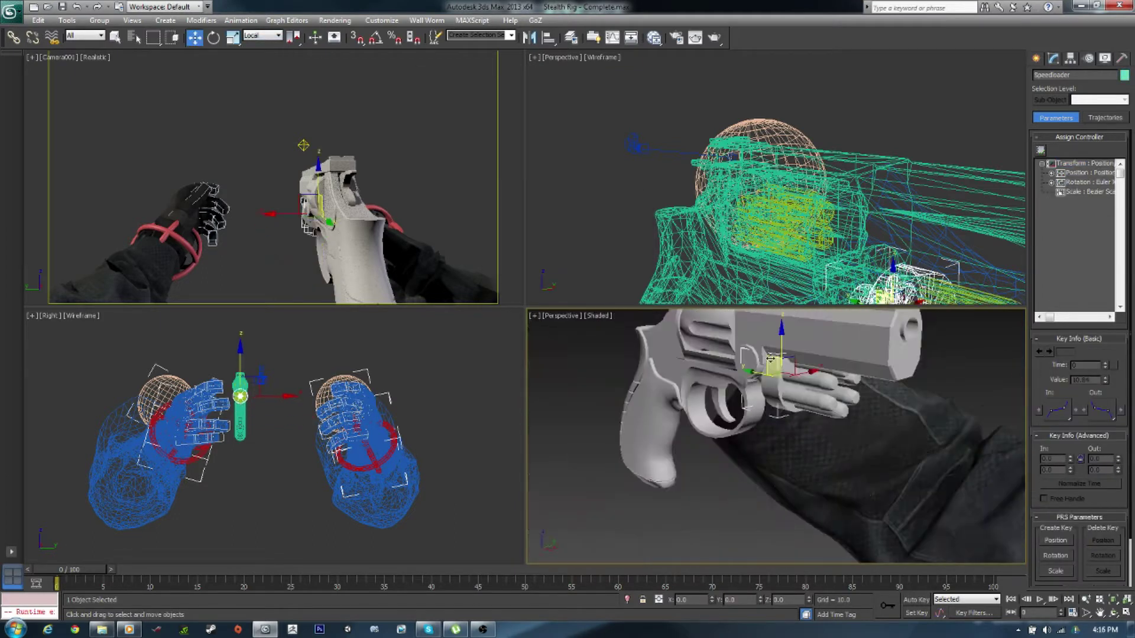
alt+middle_drag(801, 405, 621, 382)
key(ctrl+z)
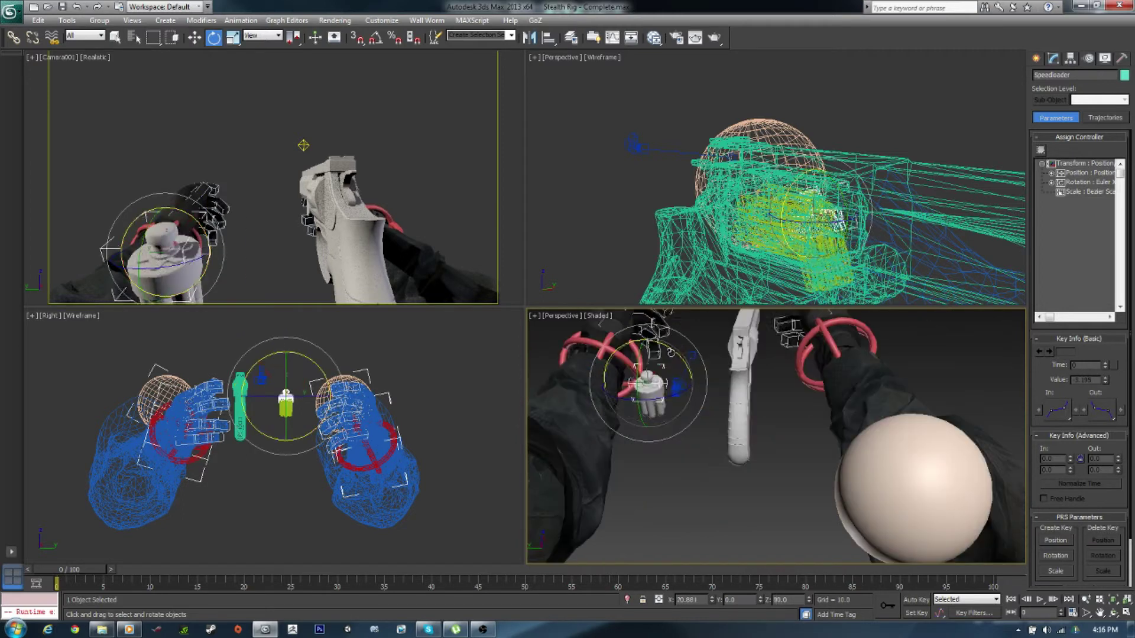
key(shift+z)
drag(657, 337, 681, 371)
key(ctrl+z)
key(shift+z)
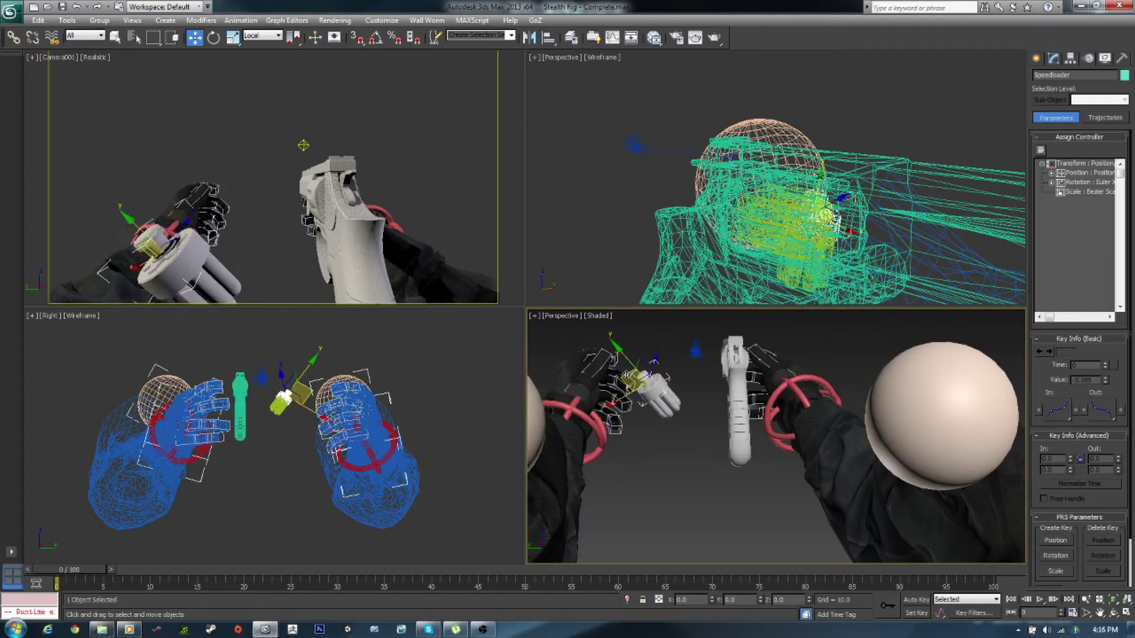
key(shift+z)
key(ctrl+z)
key(shift+z)
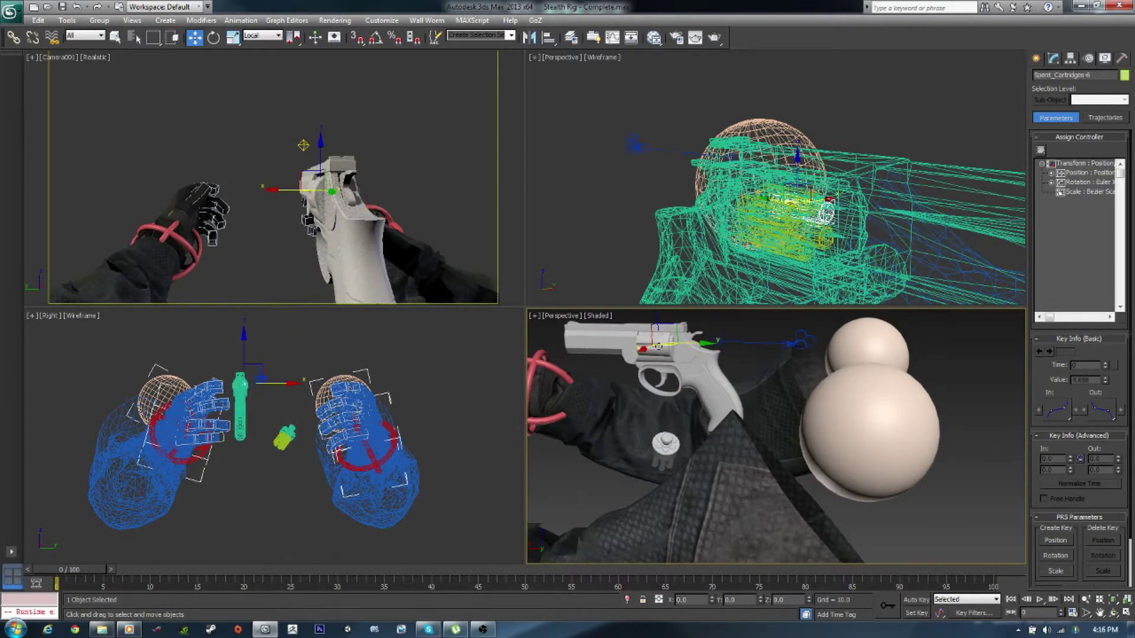
- Link-constrain the spent cartridges to the gun Mesh_0009
alt+middle_drag(871, 198, 782, 156)
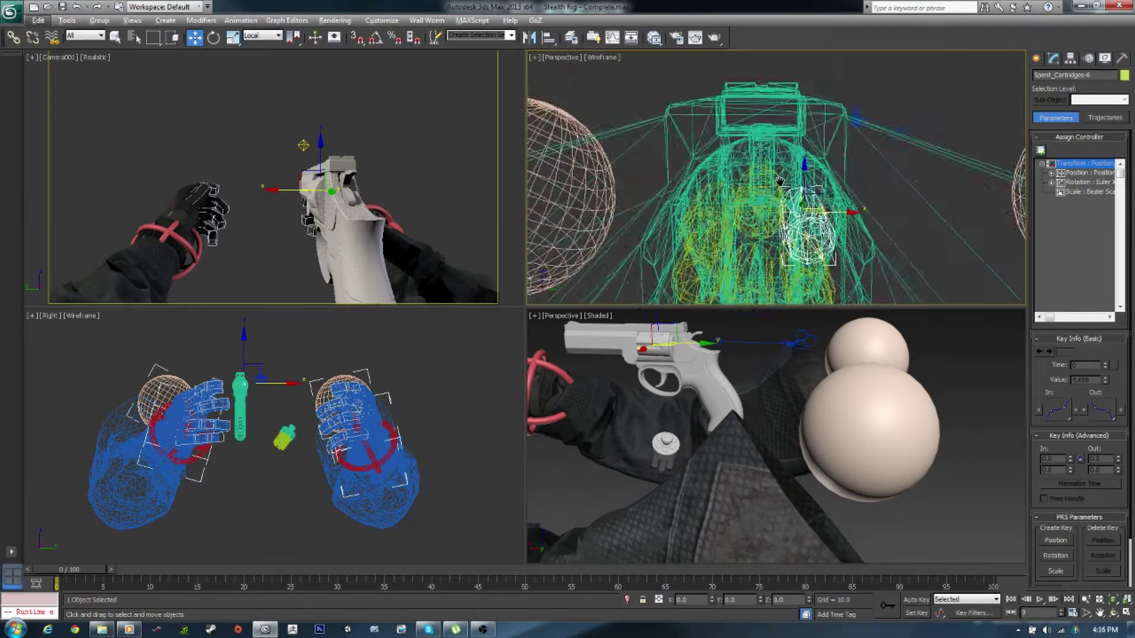
key(h)
click(597, 426)
alt+middle_drag(768, 177, 785, 69)
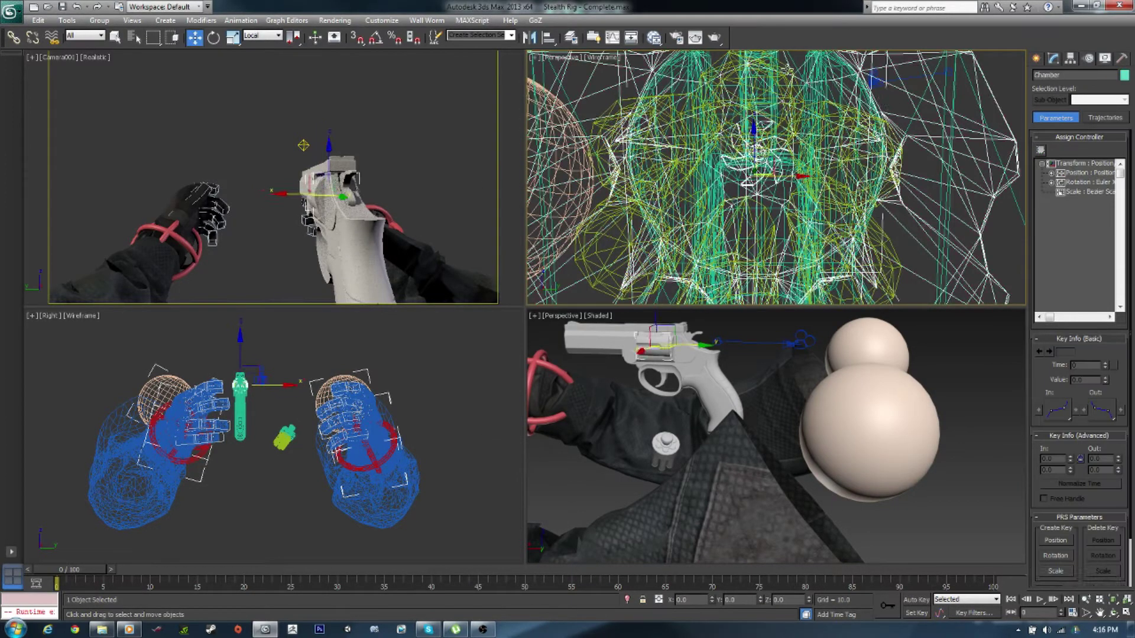
click(240, 20)
click(602, 101)
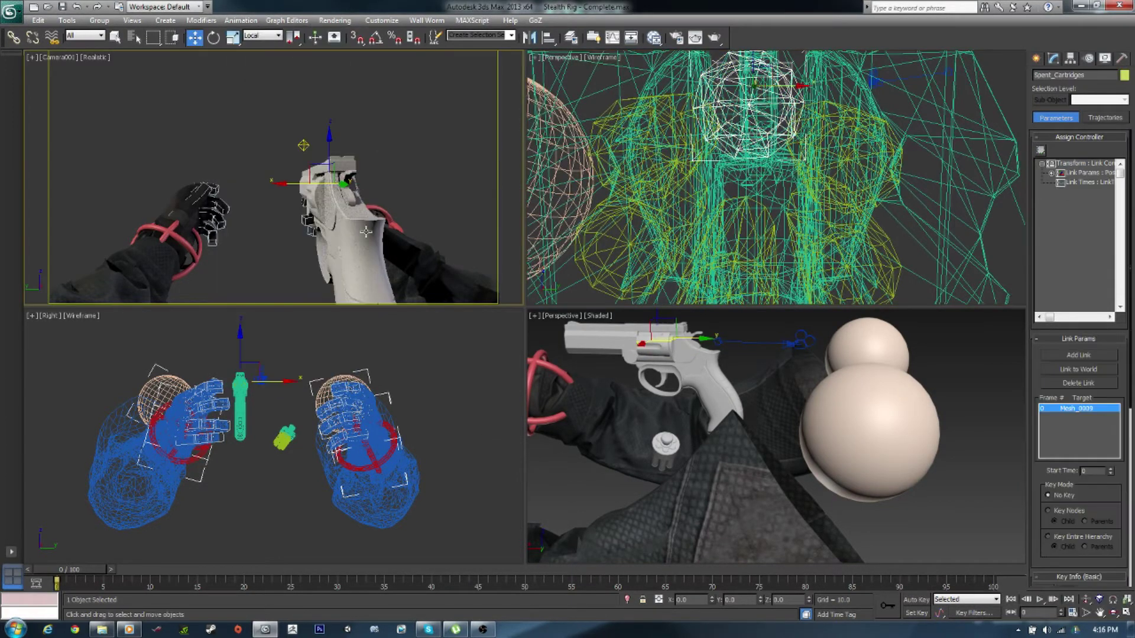
alt+middle_drag(602, 101, 613, 114)
click(1089, 58)
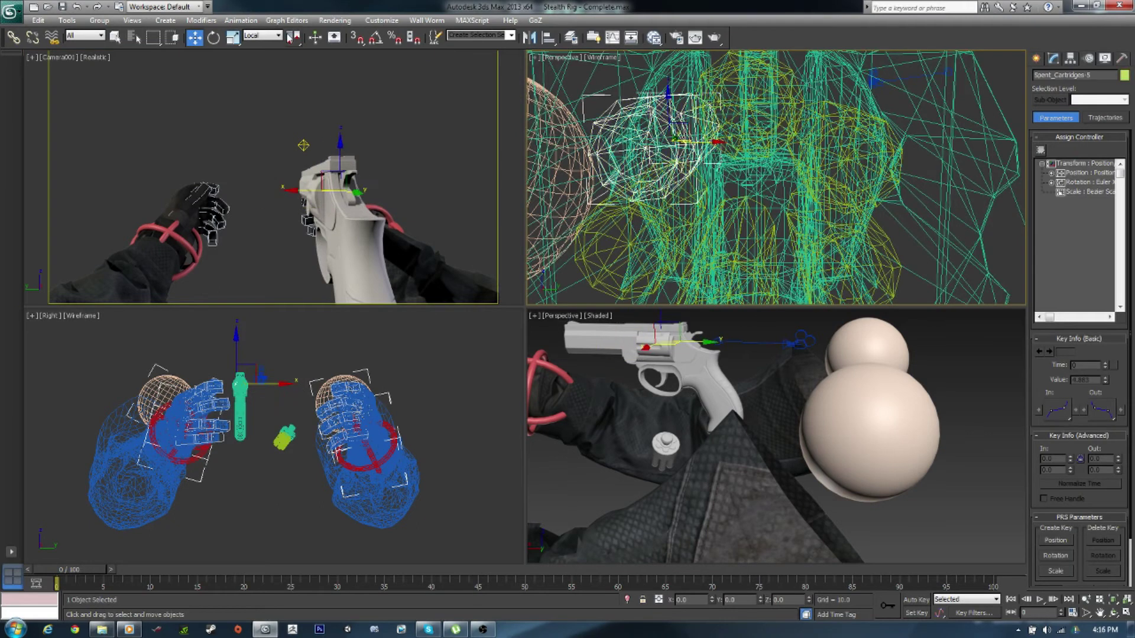
click(240, 20)
click(419, 145)
click(407, 201)
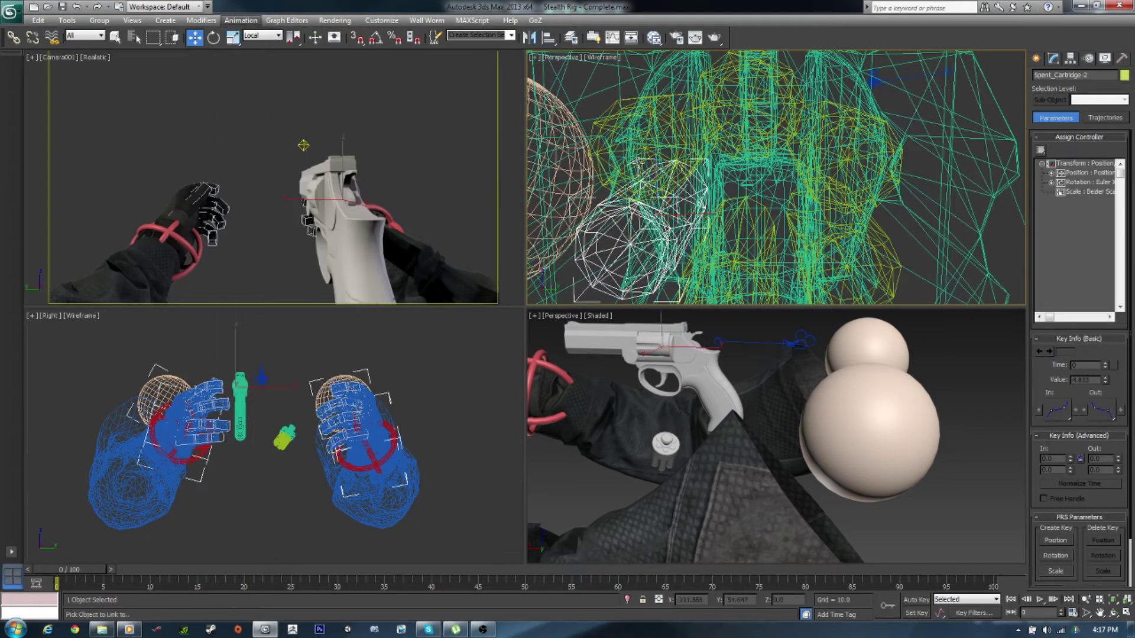
- Link another spent cartridge to Mesh_0009 and begin saving the scene under a new name
key(w)
click(240, 20)
click(846, 248)
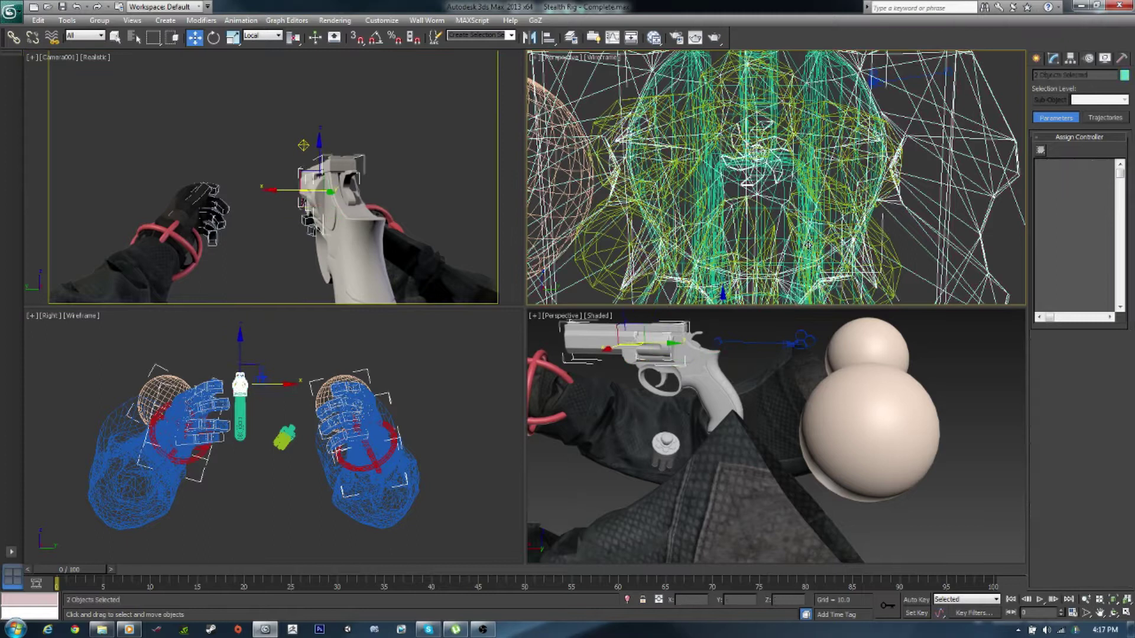
click(349, 248)
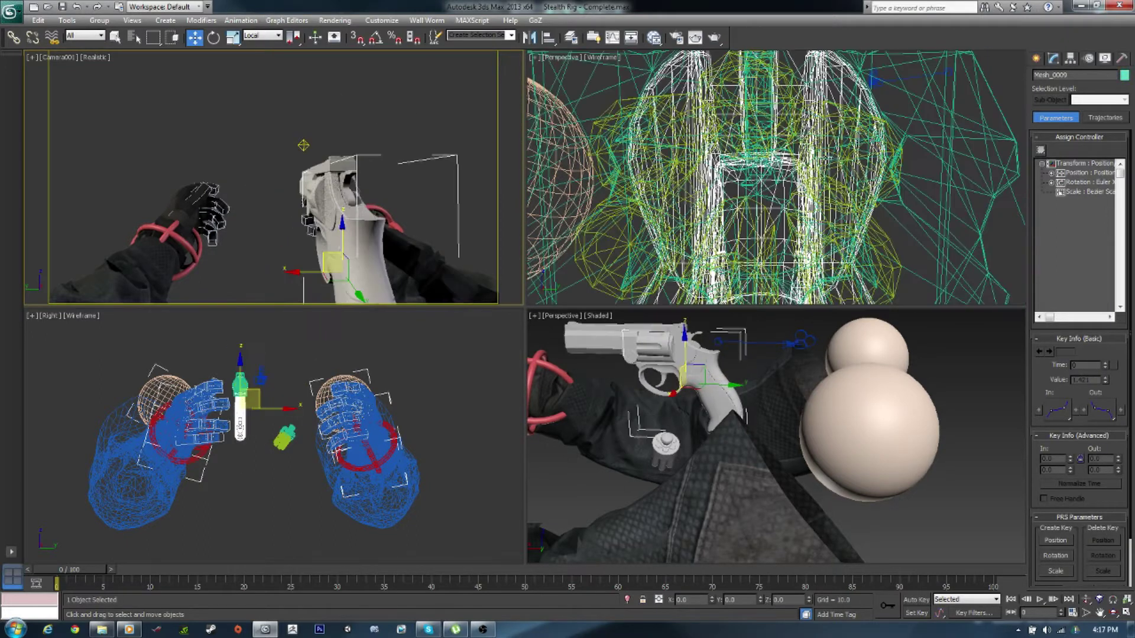
alt+middle_drag(665, 405, 622, 408)
key(e)
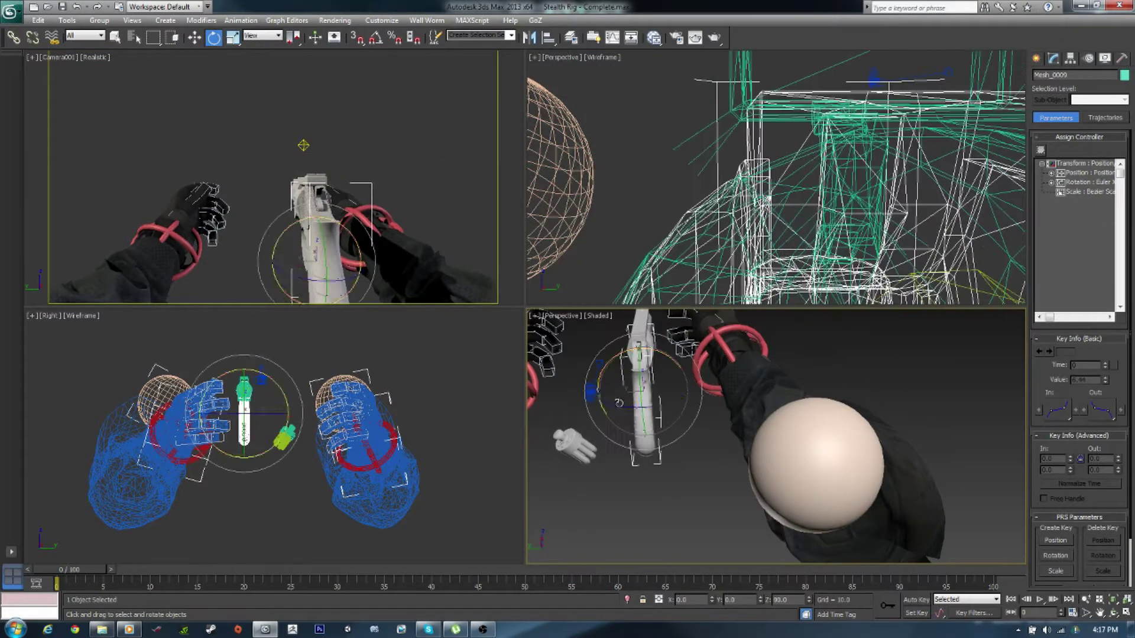
key(w)
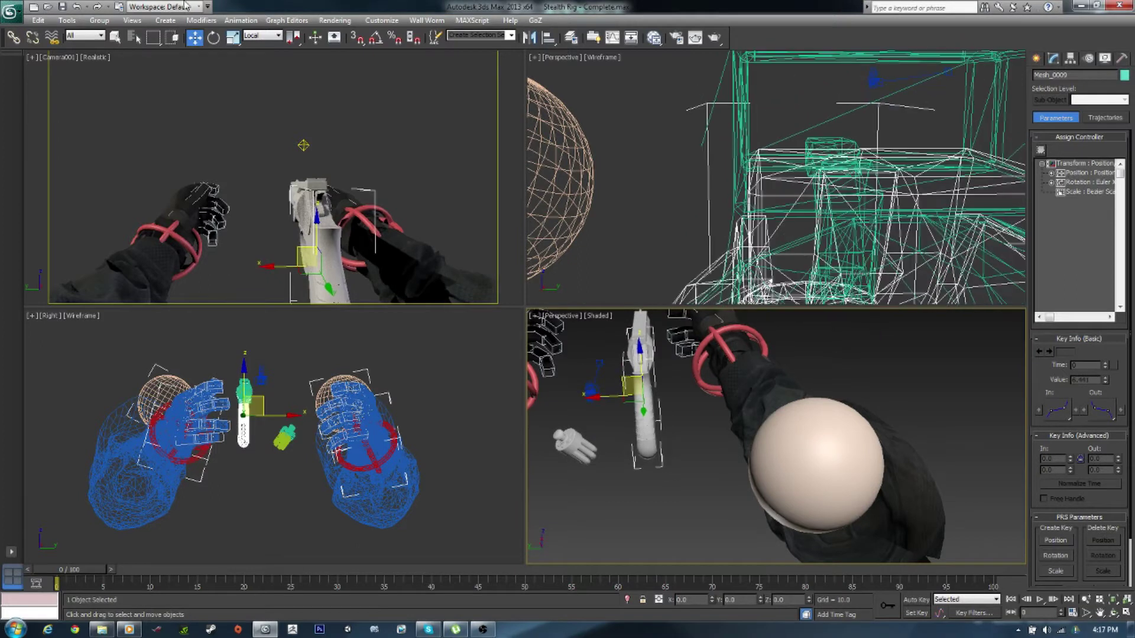
click(11, 11)
click(201, 53)
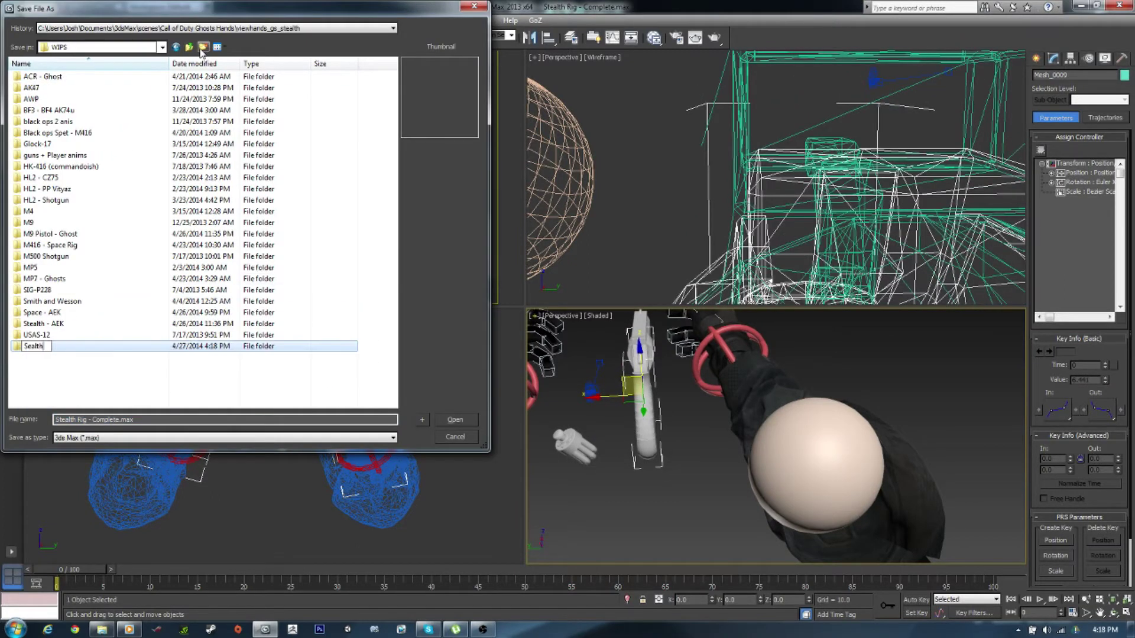
- Create the 'Stealth - REX' folder and save the rig scene there
text(X)
key(Return)
key(Return)
key(Return)
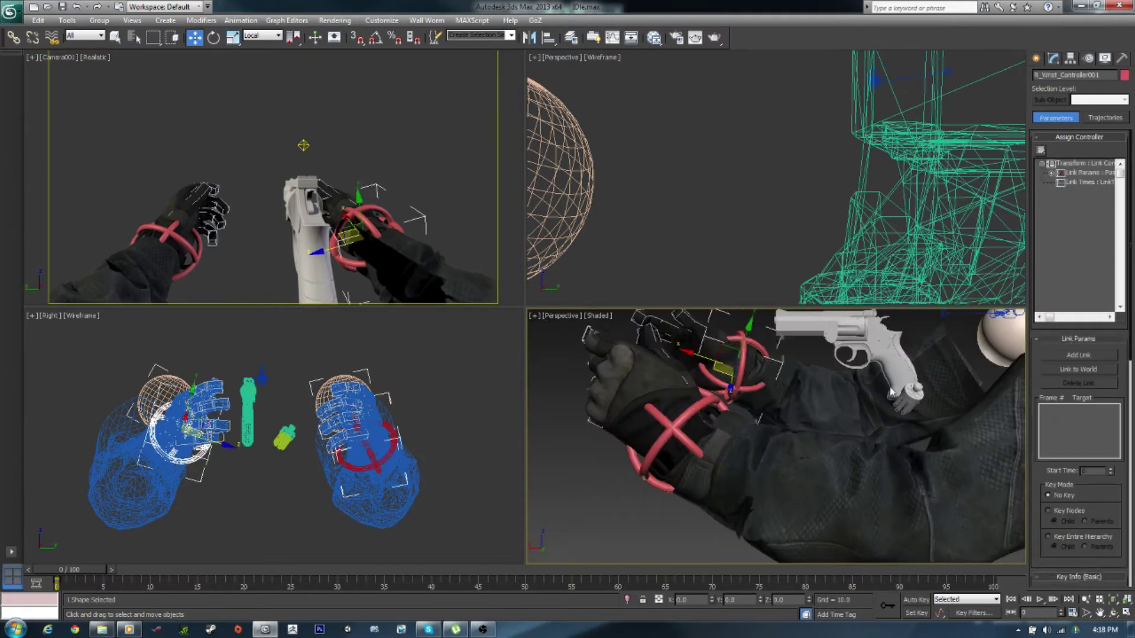
key(r)
alt+middle_drag(722, 343, 769, 379)
alt+middle_drag(915, 378, 763, 360)
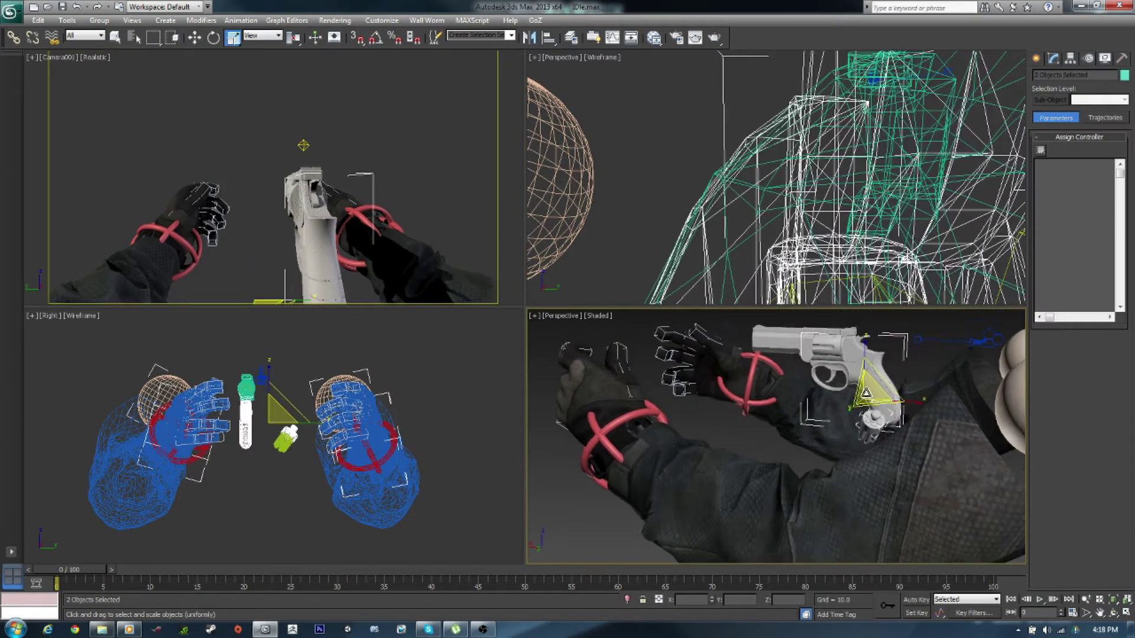
- Rotate and move R_Wrist_Controller001 to swing the right hand toward the revolver
click(756, 359)
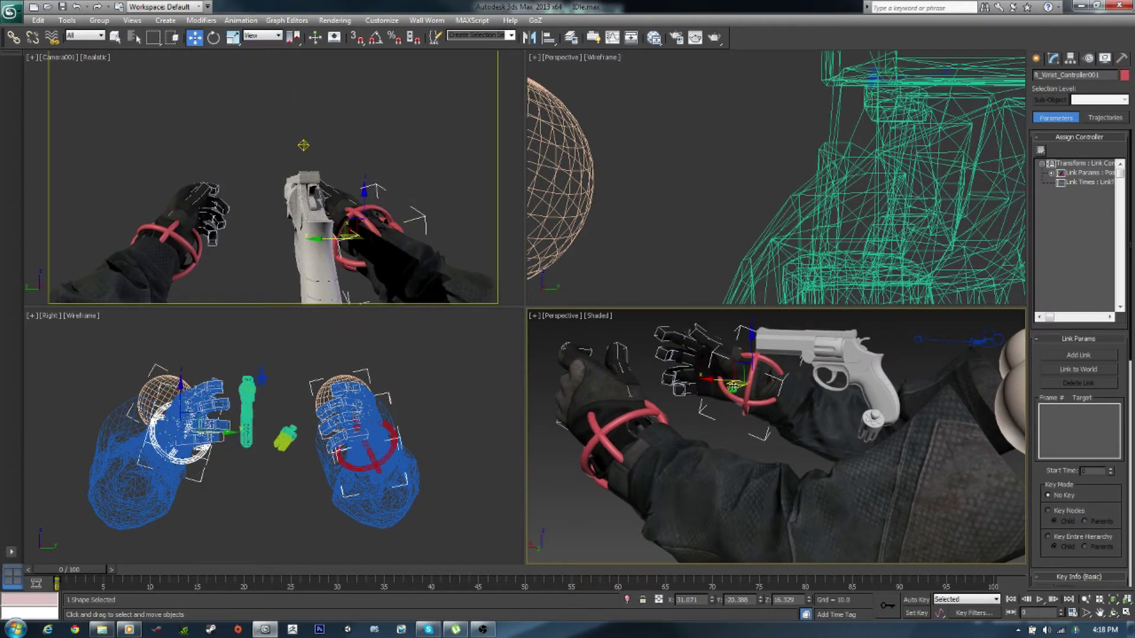
key(e)
mouse_move(733, 385)
mouse_down()
mouse_move(964, 408)
mouse_move(879, 440)
mouse_up()
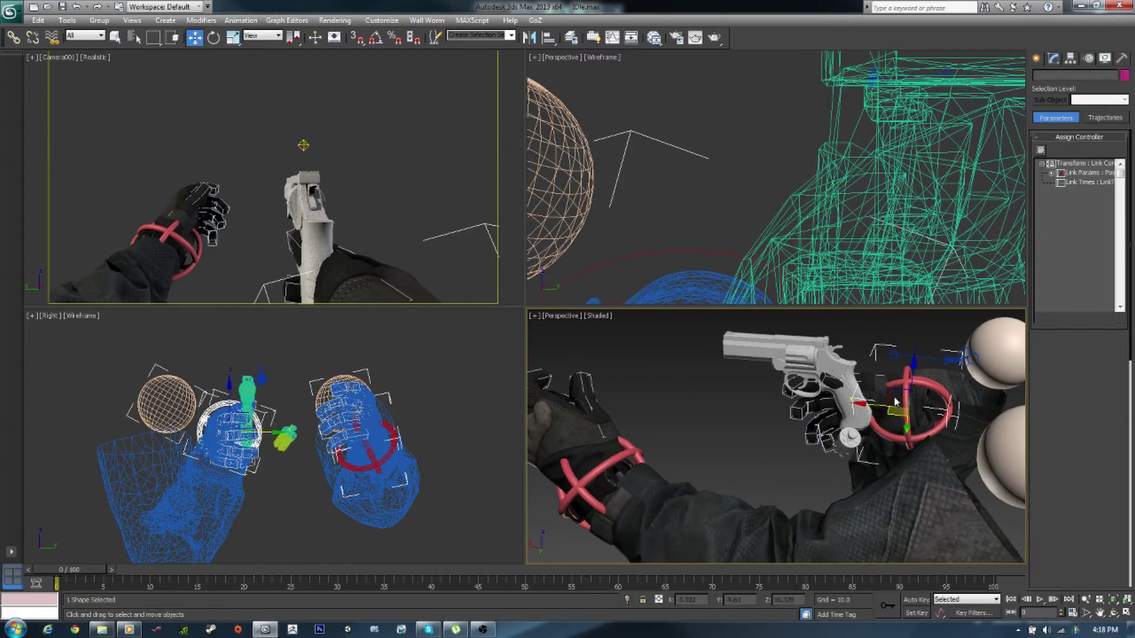
drag(895, 402, 889, 397)
mouse_move(890, 398)
alt+middle_down()
mouse_move(735, 444)
mouse_move(790, 473)
alt+middle_up()
drag(789, 473, 796, 463)
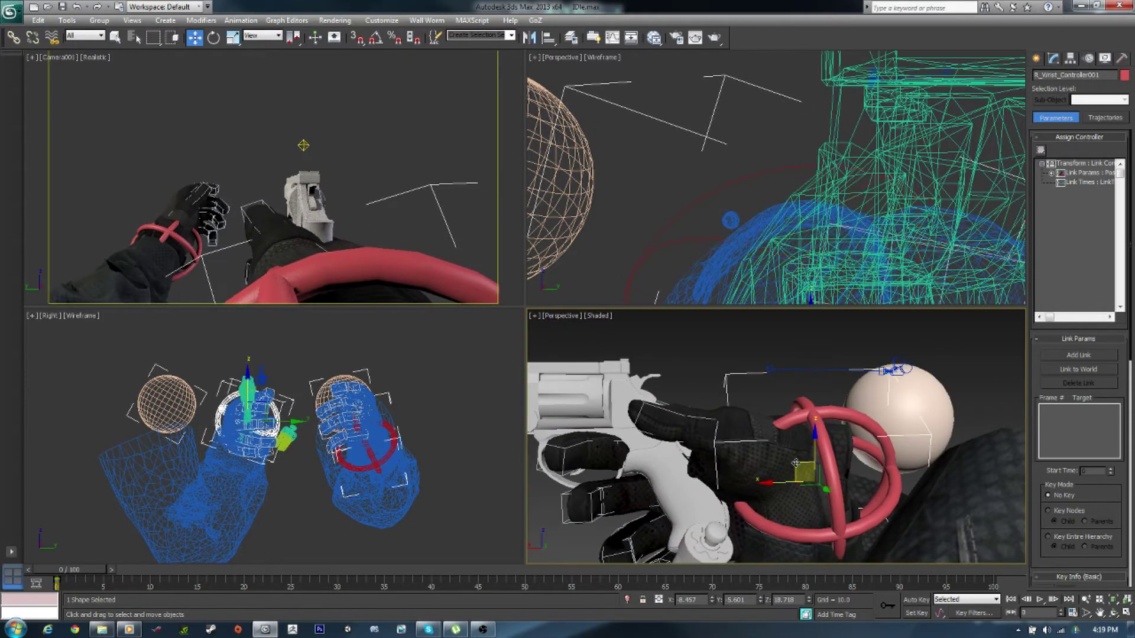
key(e)
mouse_move(795, 463)
alt+middle_down()
mouse_move(750, 490)
mouse_move(766, 487)
mouse_move(746, 464)
mouse_move(852, 475)
mouse_move(805, 492)
mouse_move(783, 450)
mouse_move(763, 473)
mouse_move(746, 457)
mouse_move(745, 496)
mouse_move(770, 509)
mouse_move(763, 502)
alt+middle_up()
- Select finger bones Bone027, Bone029, Bone022, Bone032, Bone035 and Bone036 to curl them
click(781, 478)
click(765, 487)
click(747, 464)
click(805, 491)
click(763, 473)
click(745, 496)
click(770, 509)
click(758, 507)
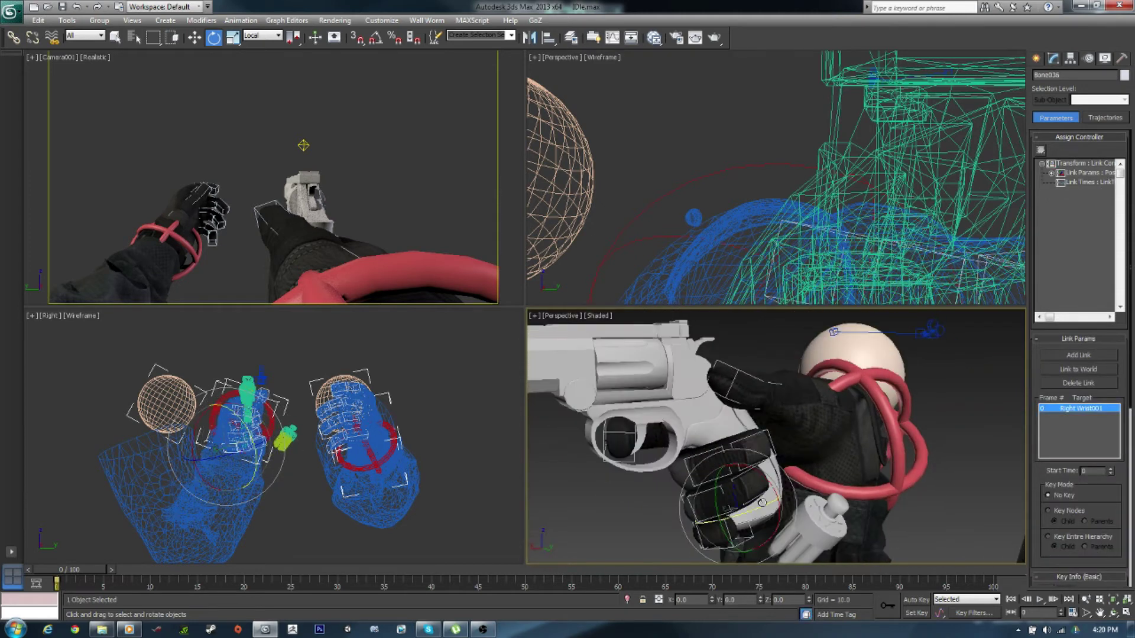
- Rotate finger bones around the grip, including Bone033 and Bone023 on the far side
alt+middle_drag(704, 539, 716, 535)
click(709, 532)
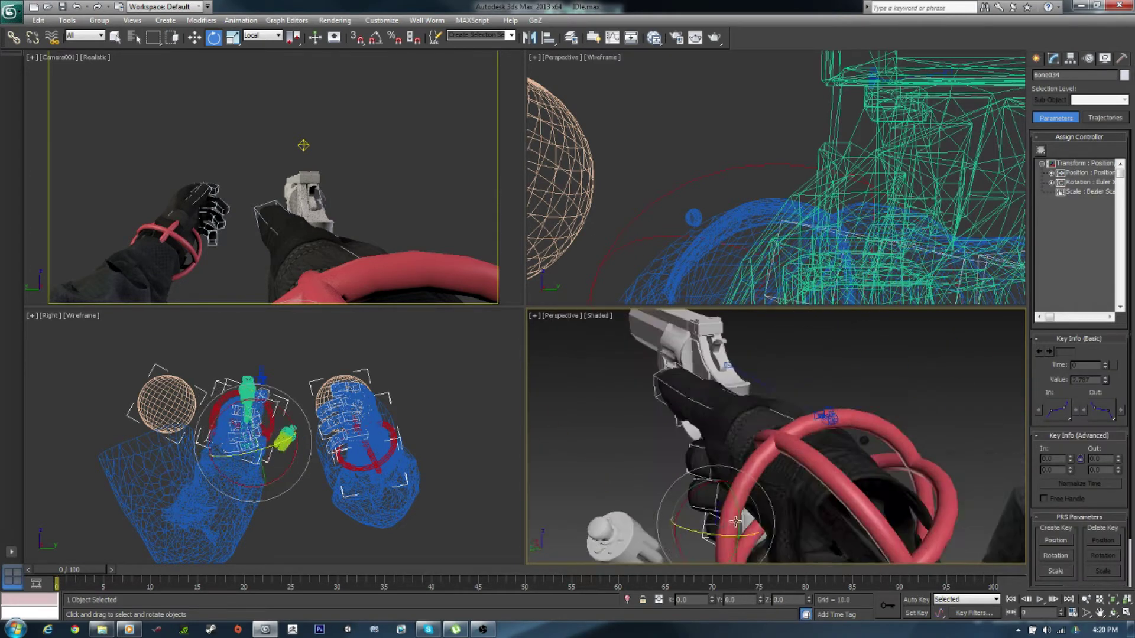
drag(715, 536, 716, 535)
mouse_move(715, 535)
alt+middle_down()
mouse_move(837, 489)
mouse_move(816, 414)
alt+middle_up()
click(808, 382)
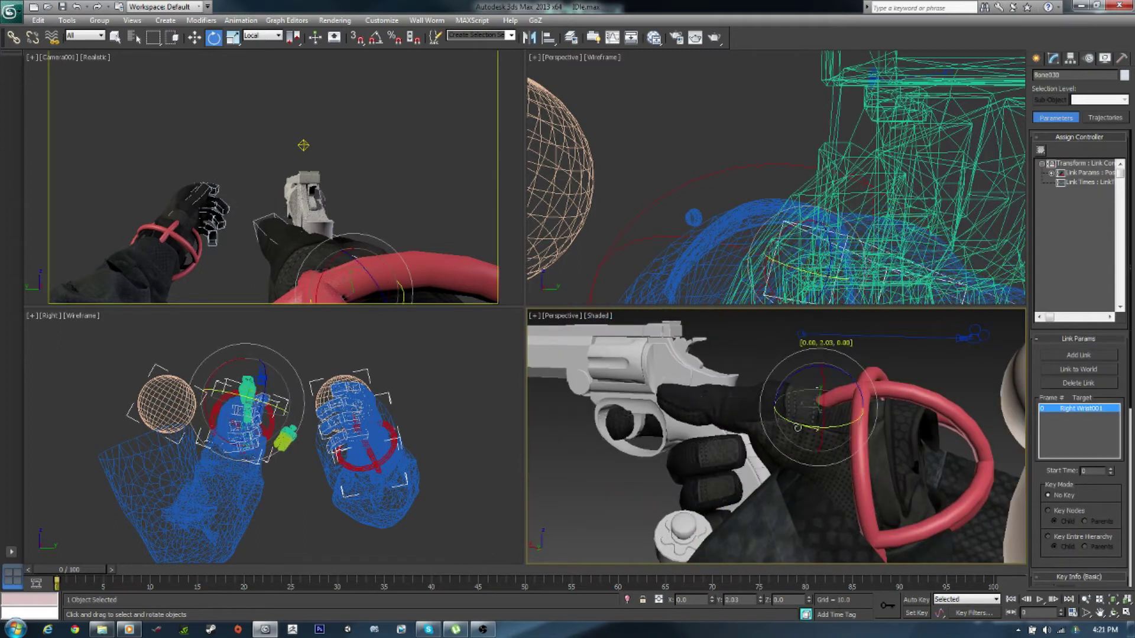
click(737, 368)
key(ctrl+z)
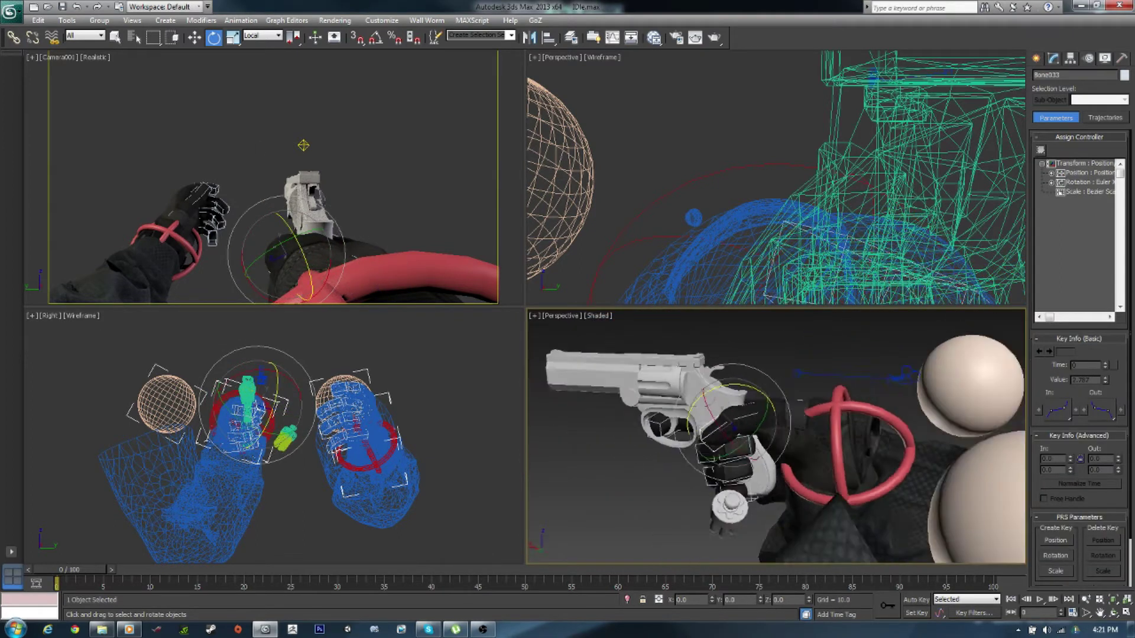
- Nudge R_Wrist_Controller001 closer so the right hand fits the grip
click(826, 452)
key(w)
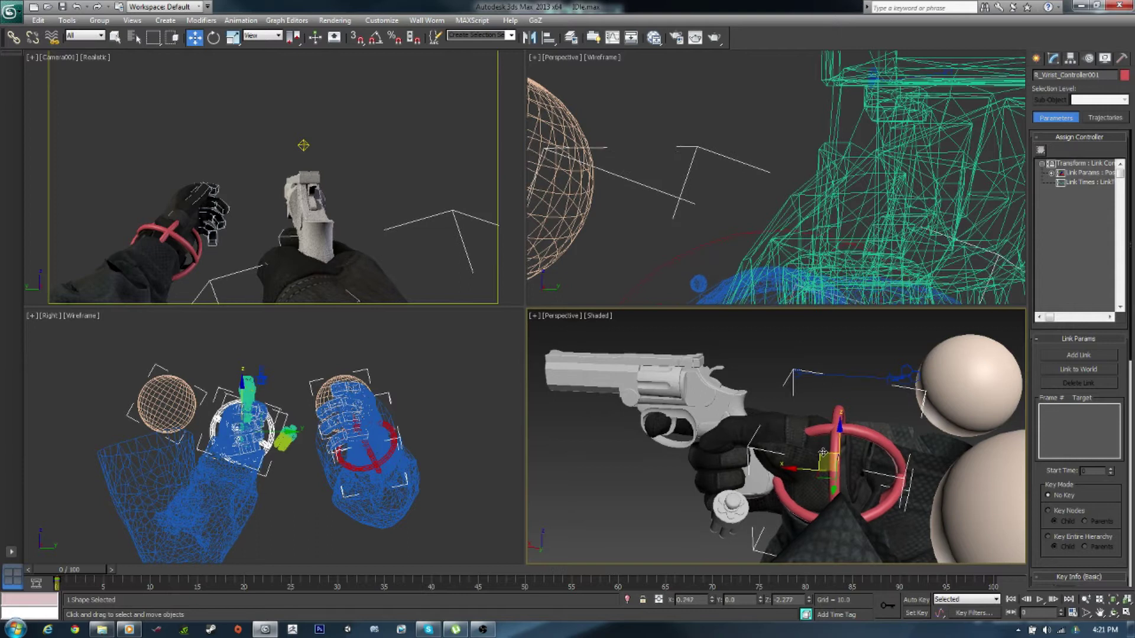
drag(826, 454, 827, 445)
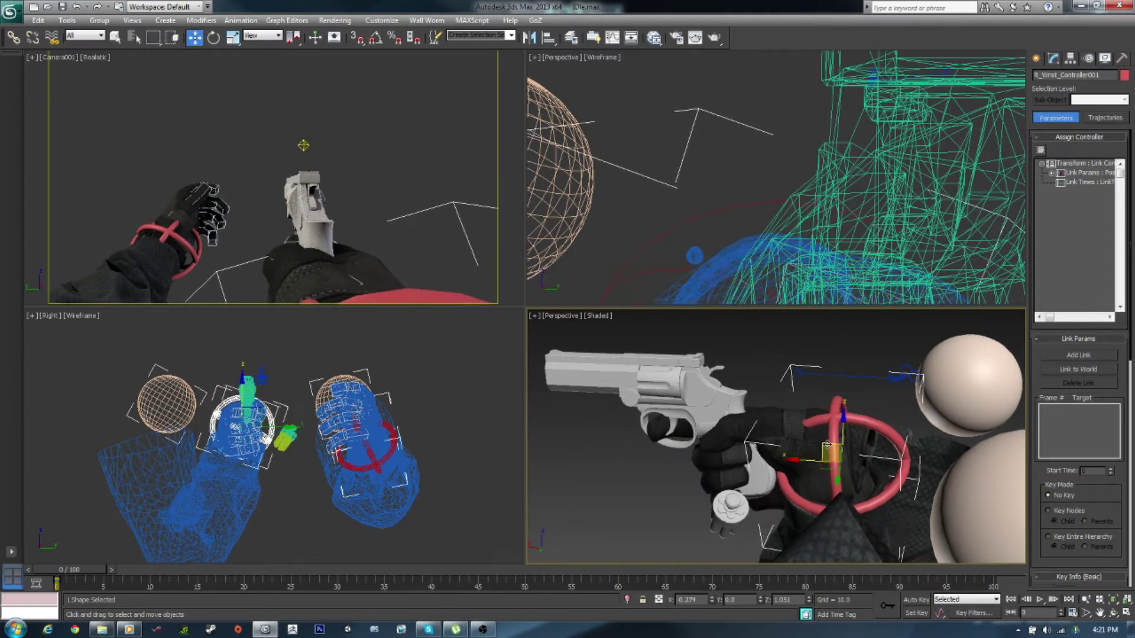
alt+middle_drag(838, 434, 858, 414)
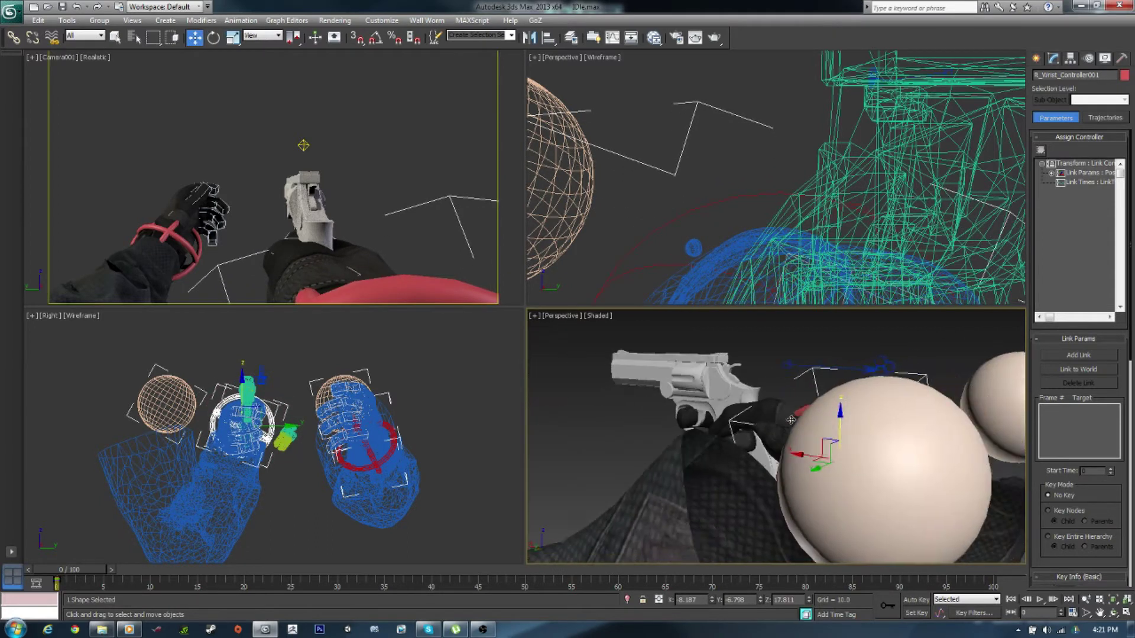
click(937, 380)
mouse_move(937, 380)
alt+middle_down()
mouse_move(656, 467)
mouse_move(681, 408)
mouse_move(735, 384)
mouse_move(727, 489)
mouse_move(755, 451)
mouse_move(793, 460)
alt+middle_up()
key(e)
click(793, 460)
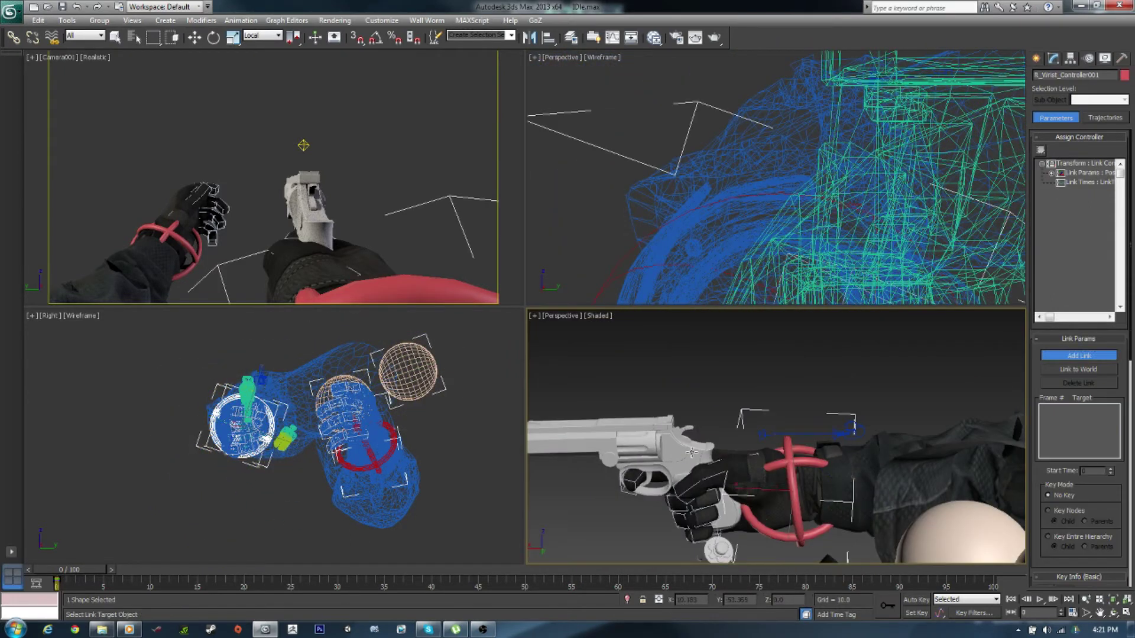
- Select the revolver Mesh_0009, then select R_Wrist_Controller001 and check its object properties
click(650, 473)
key(w)
mouse_move(650, 473)
alt+middle_down()
mouse_move(607, 481)
mouse_move(627, 426)
alt+middle_up()
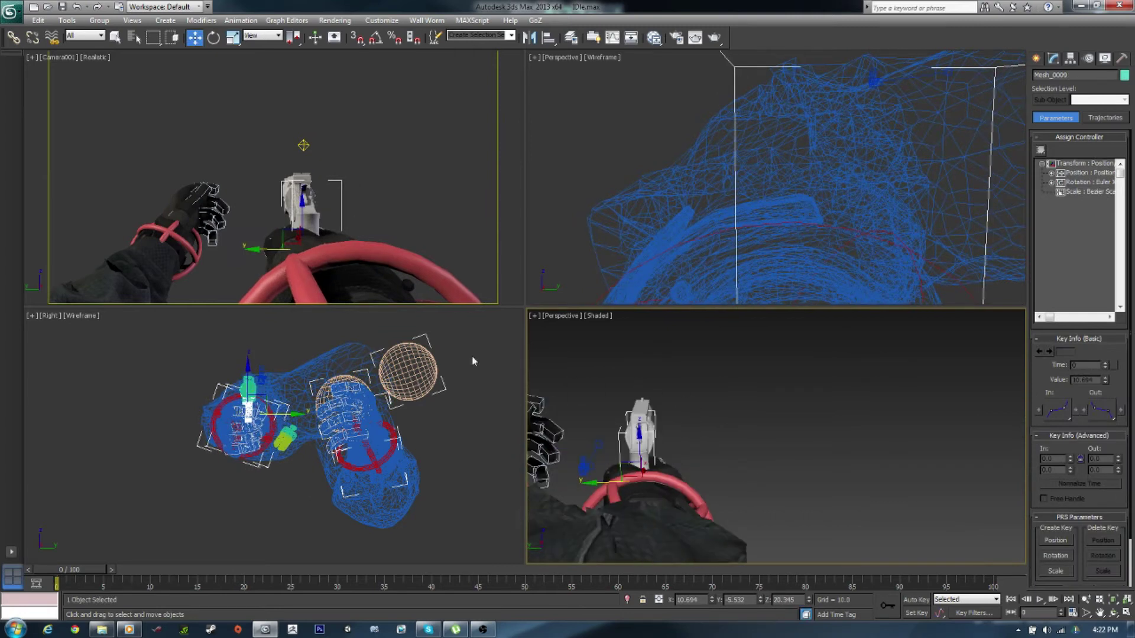
click(412, 288)
click(608, 245)
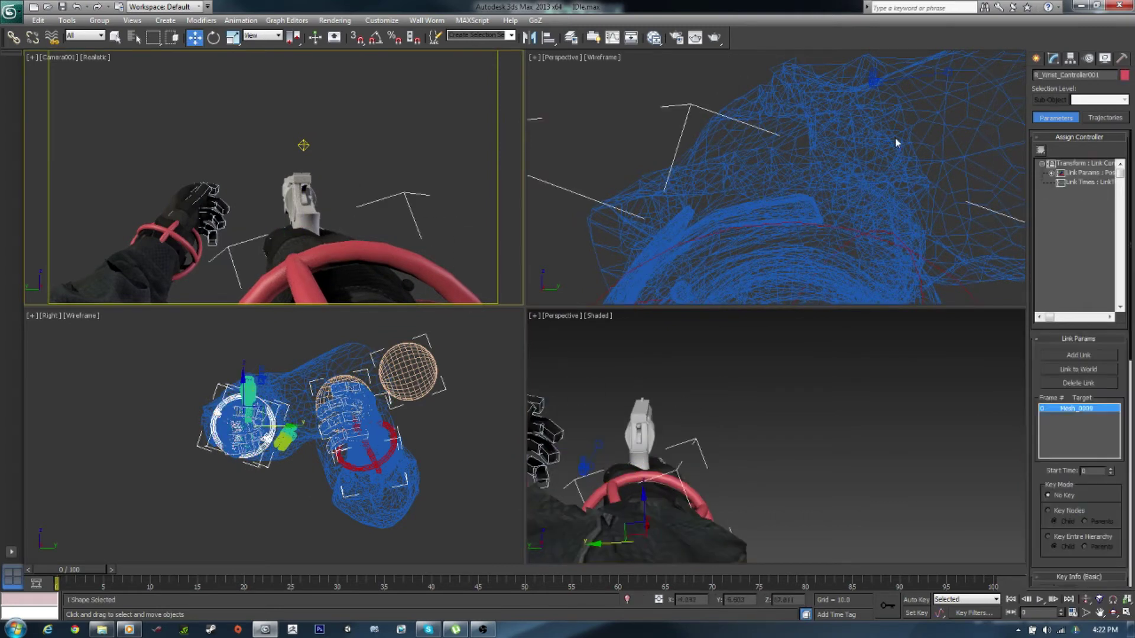
right_click(391, 262)
click(417, 334)
click(607, 480)
- Rotate and move the right wrist controller into the new grip, then check the wrist bones
key(e)
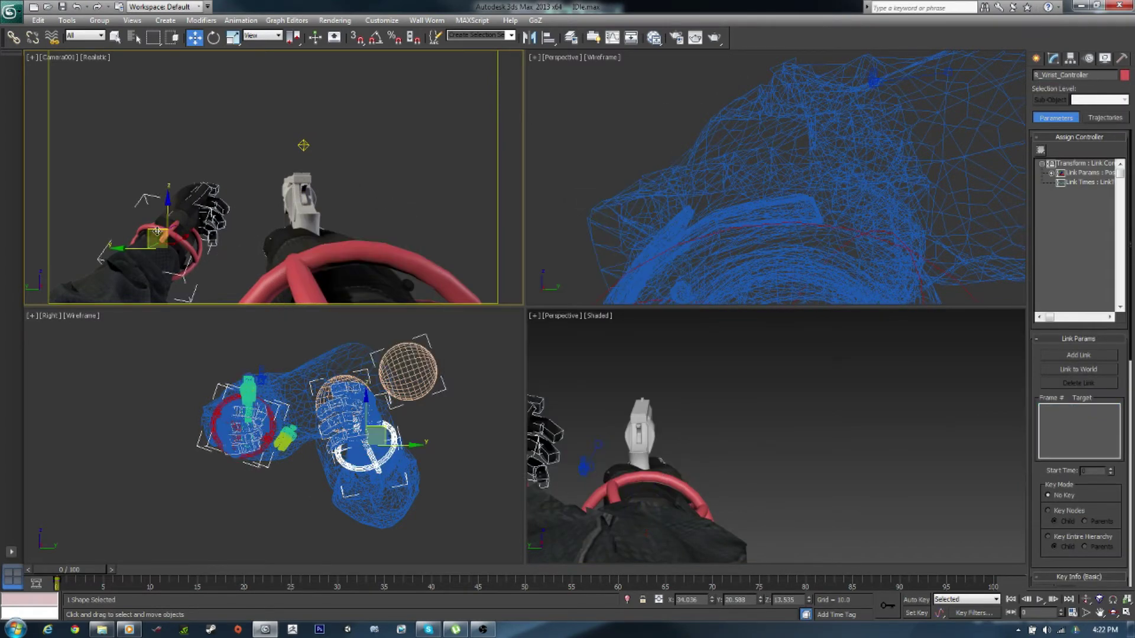
alt+middle_drag(651, 450, 739, 438)
drag(816, 450, 827, 460)
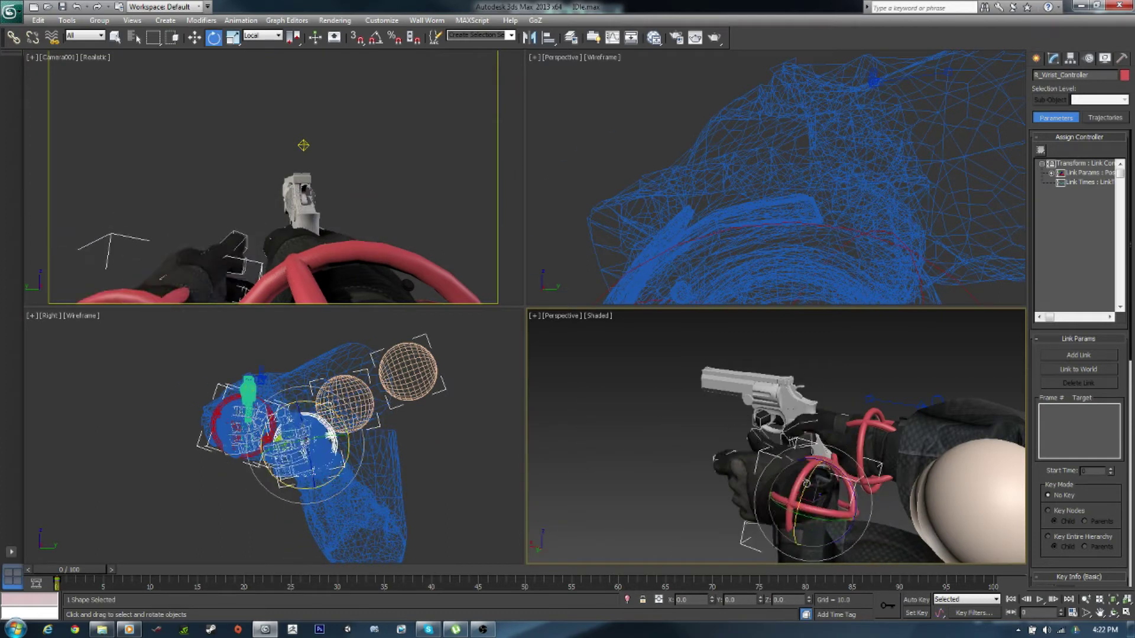
drag(790, 508, 823, 500)
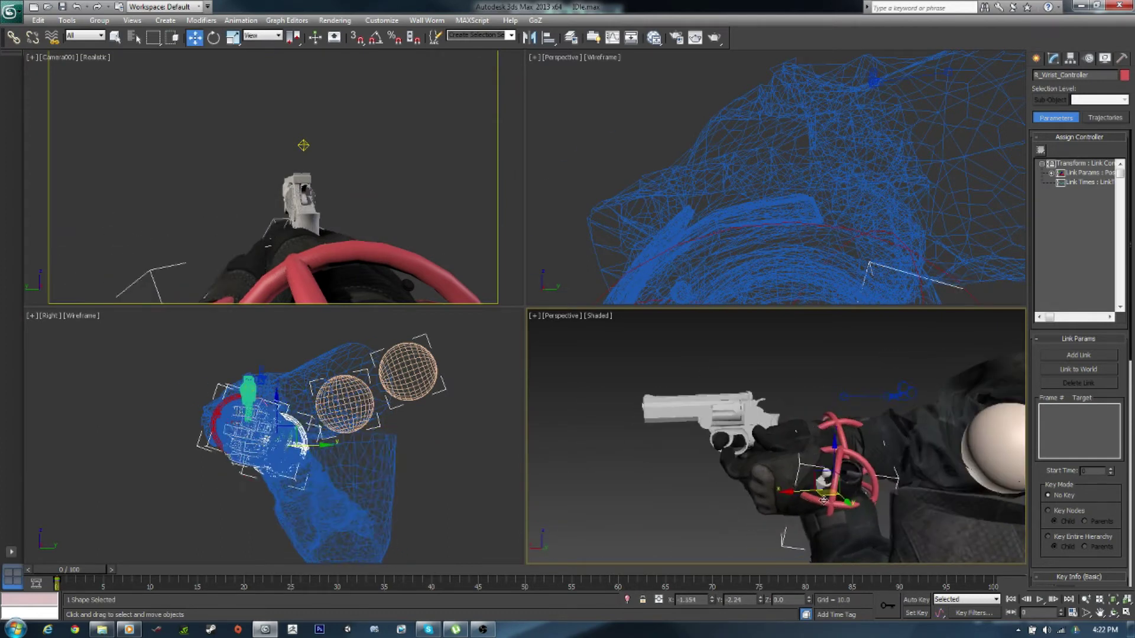
click(792, 455)
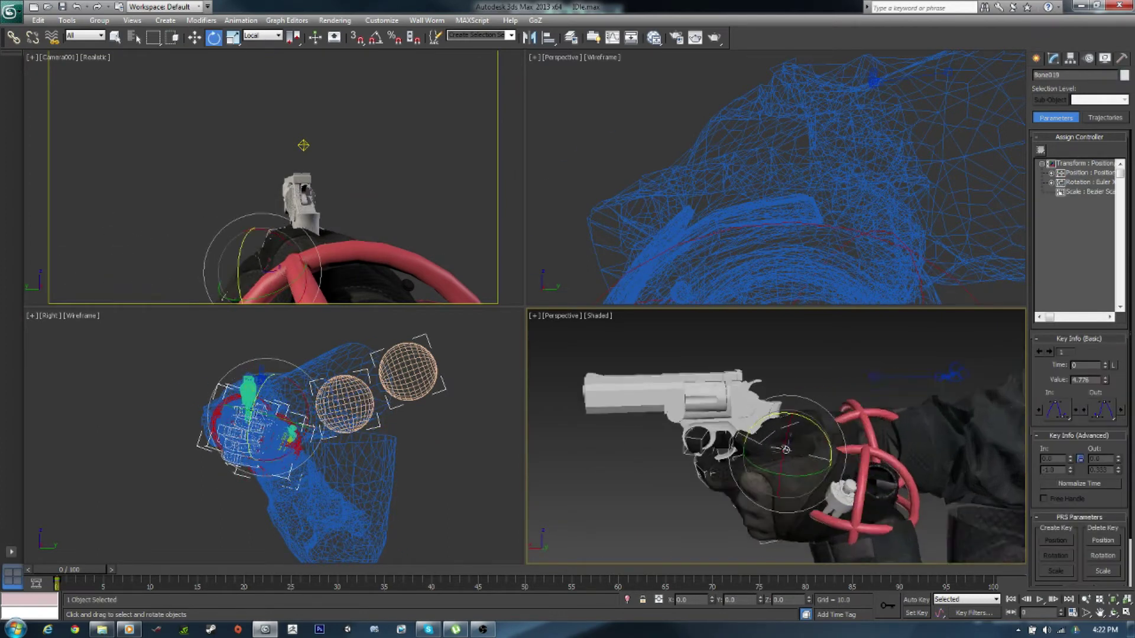
scroll(787, 443, up, 5)
click(853, 480)
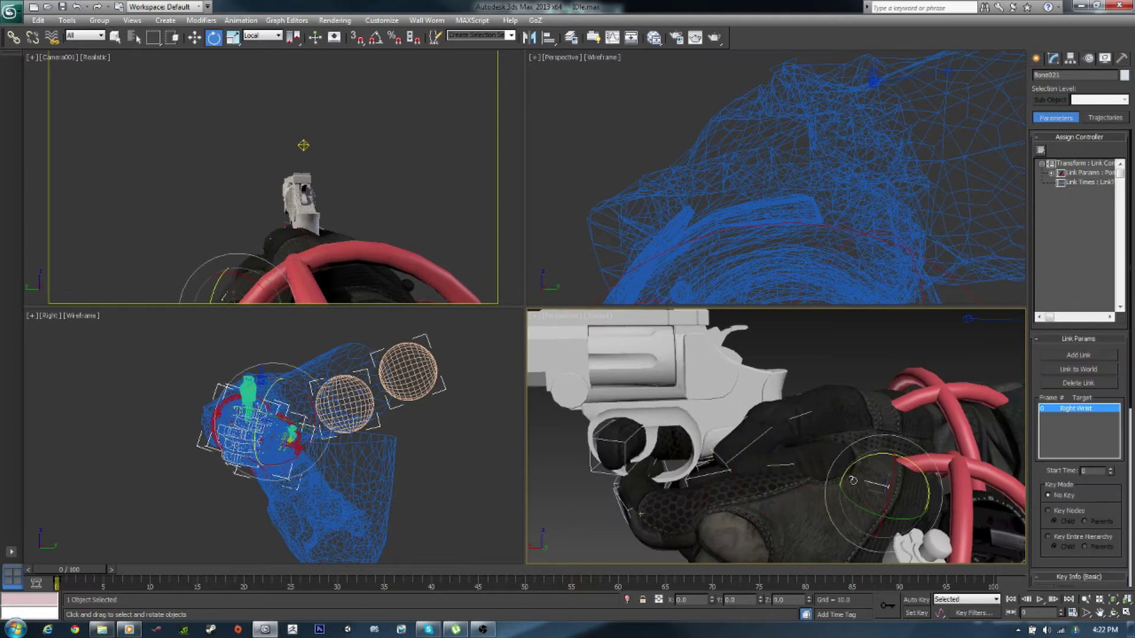
alt+middle_drag(936, 514, 844, 527)
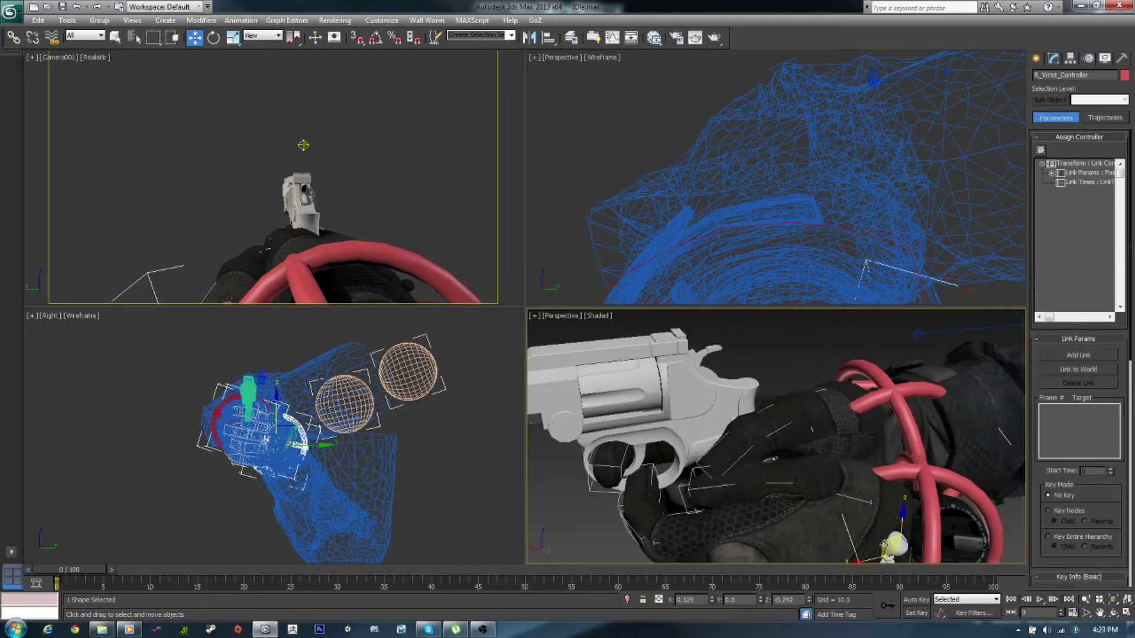
- Click through the finger bones, trigger finger and Speedloader, then clear the selection
mouse_move(764, 505)
alt+middle_down()
mouse_move(703, 499)
mouse_move(785, 507)
mouse_move(715, 532)
mouse_move(700, 526)
mouse_move(767, 426)
alt+middle_up()
click(692, 498)
click(739, 516)
click(730, 478)
click(619, 388)
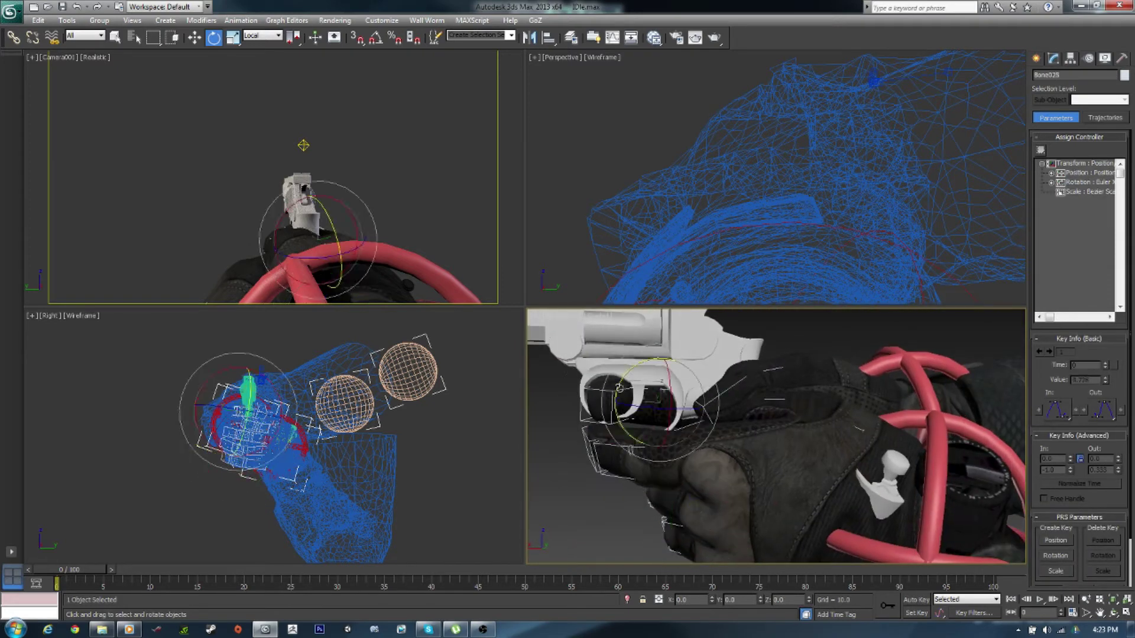
click(878, 470)
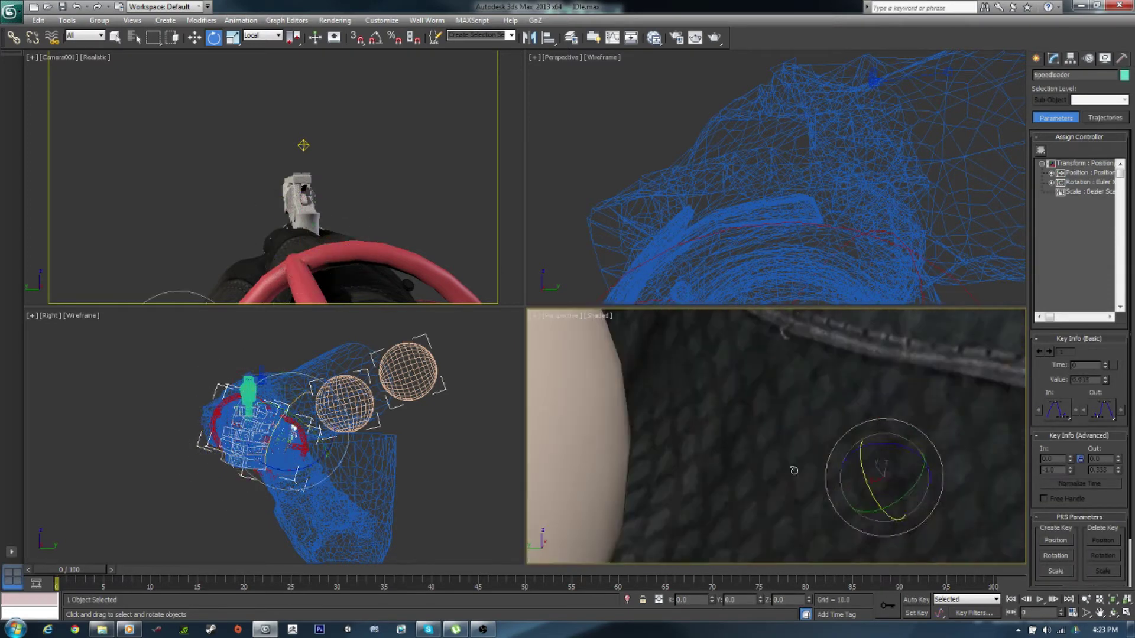
key(w)
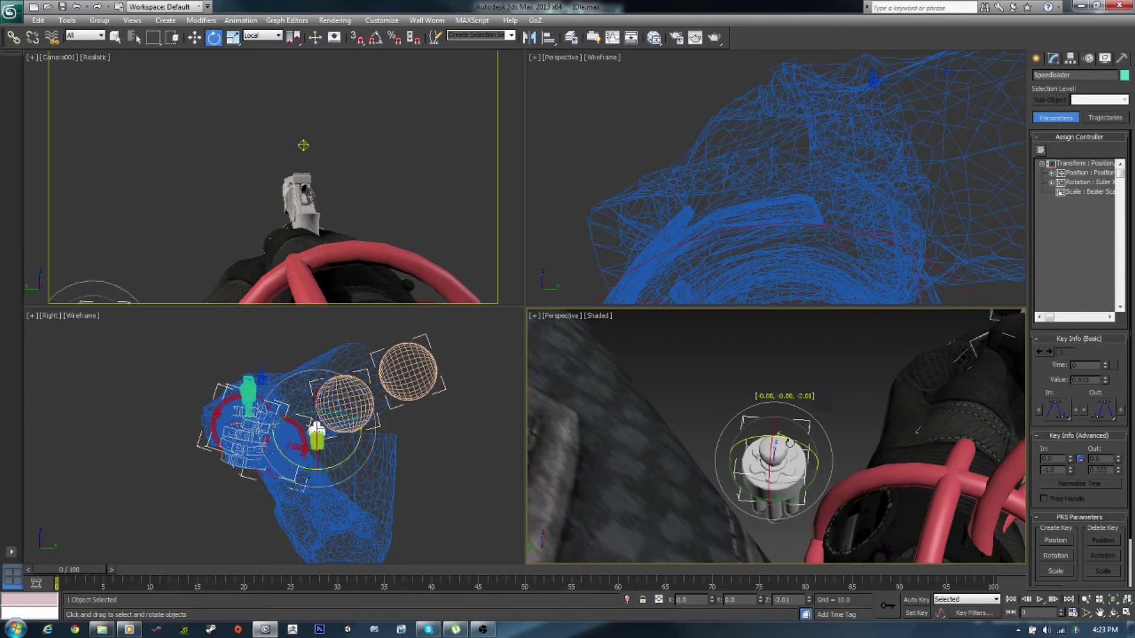
click(225, 118)
- Toggle the camera view full-screen and select the revolver body
key(alt+w)
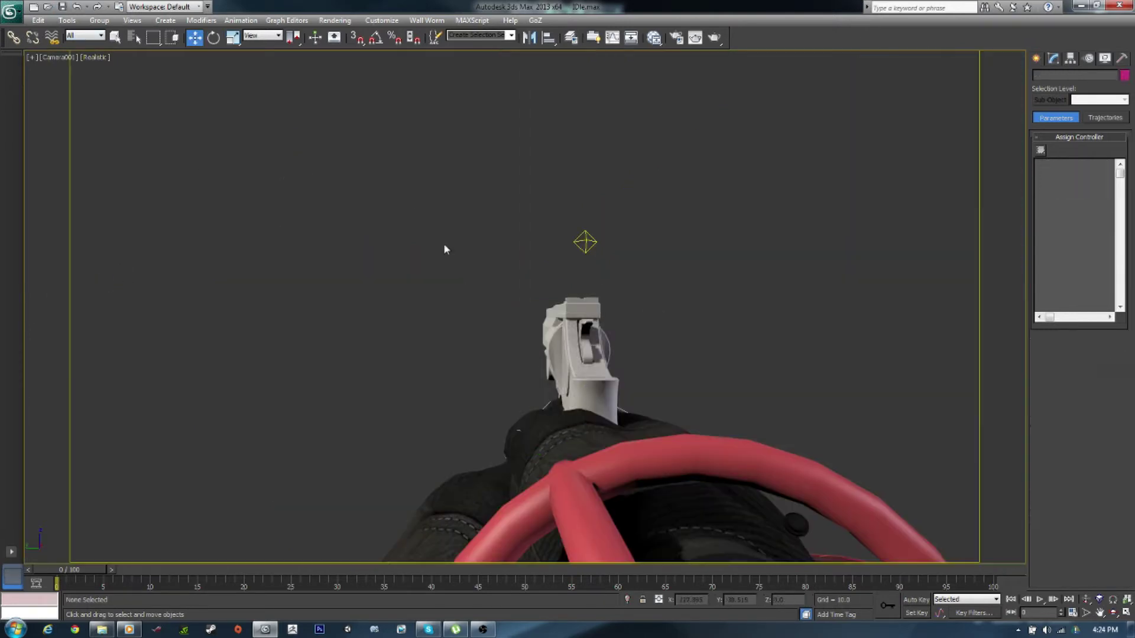
key(w)
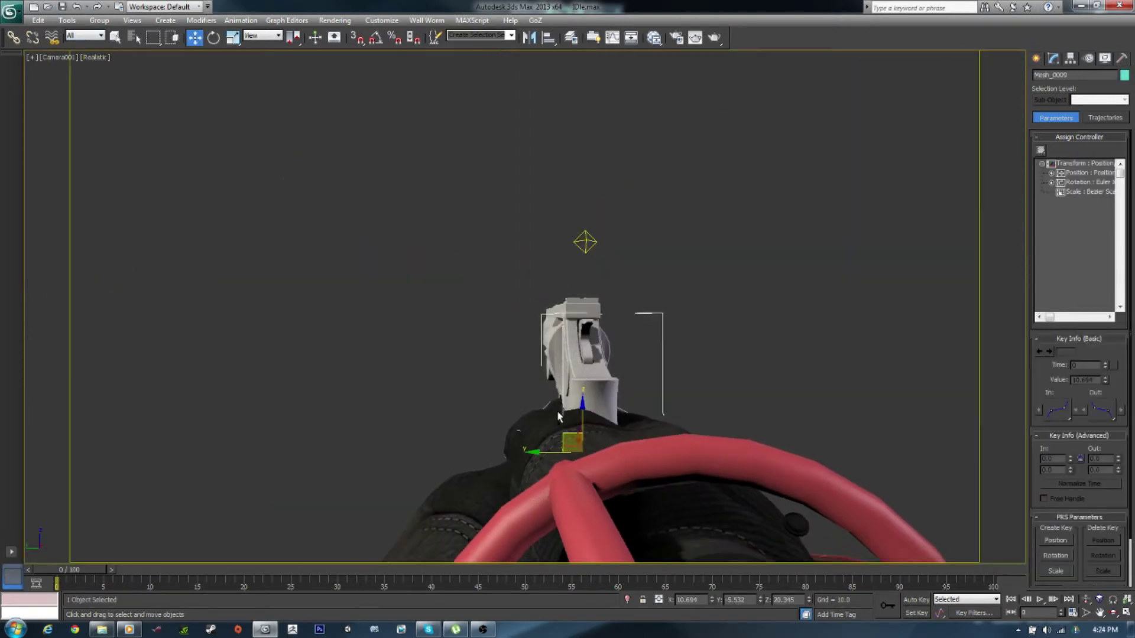
key(alt+w)
middle_drag(705, 425, 768, 414)
click(301, 209)
- Shift the revolver slightly sideways in the hand and restore the four-view layout
key(alt+w)
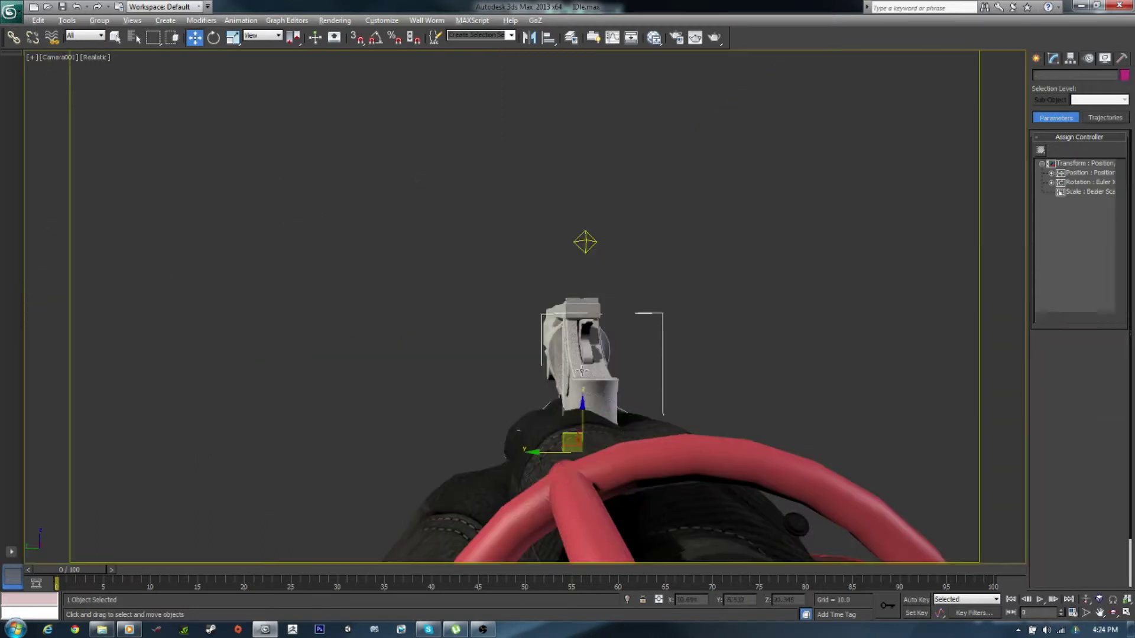
key(w)
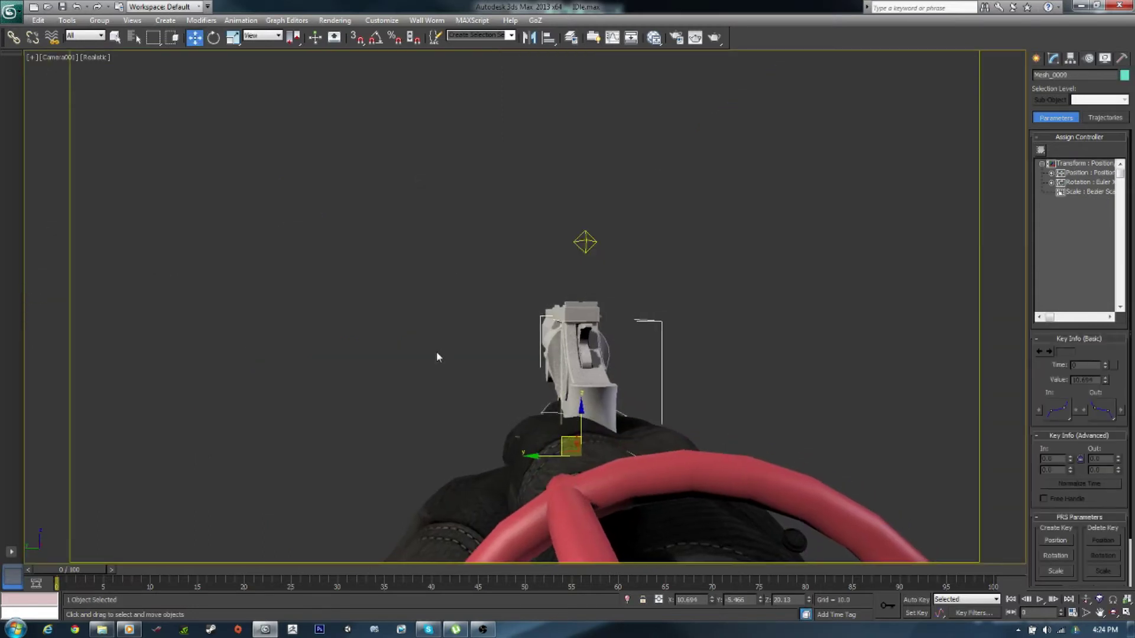
drag(579, 452, 545, 457)
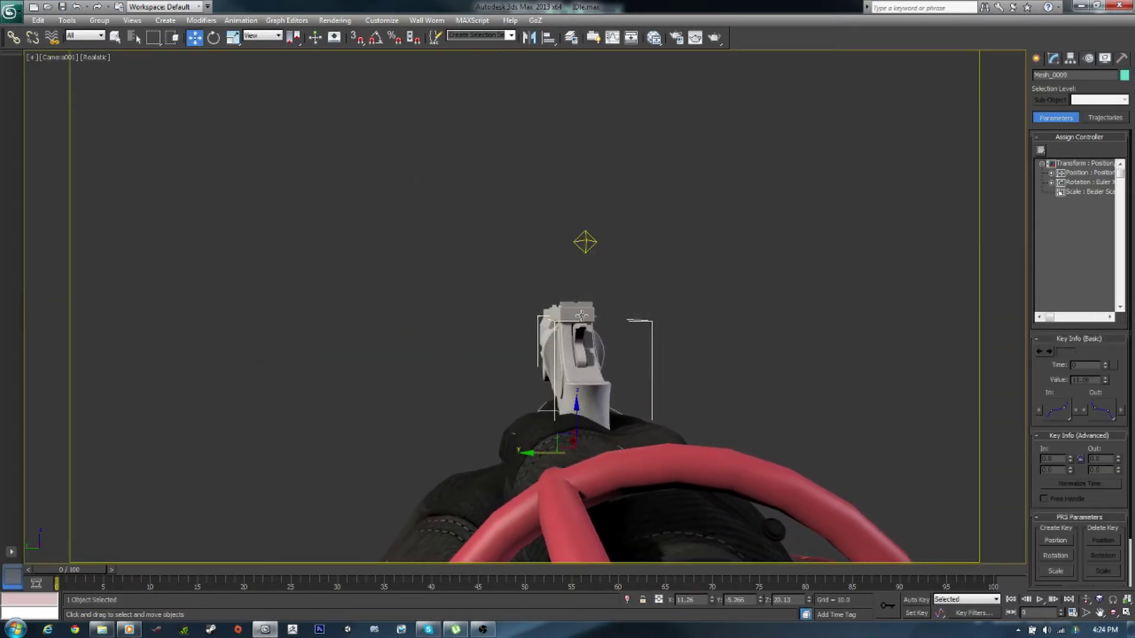
key(alt+w)
alt+middle_drag(731, 378, 769, 378)
scroll(769, 414, up, 3)
- Select the revolver hammer, adjust its pivot with Affect Pivot Only, and test its rotation
click(1053, 58)
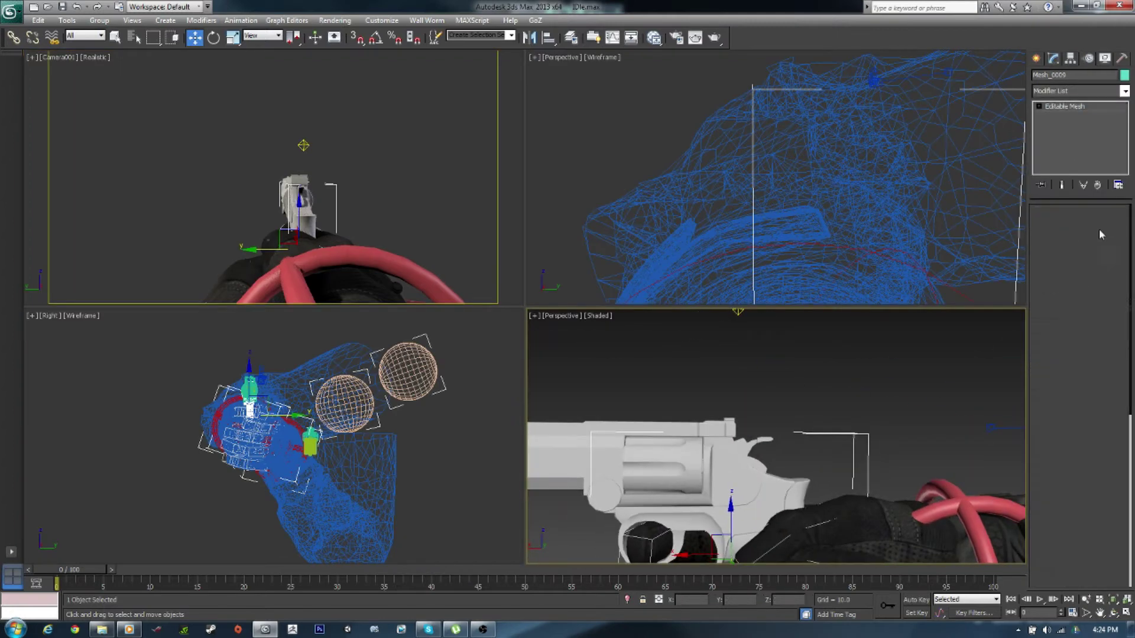
key(5)
click(1104, 58)
click(763, 443)
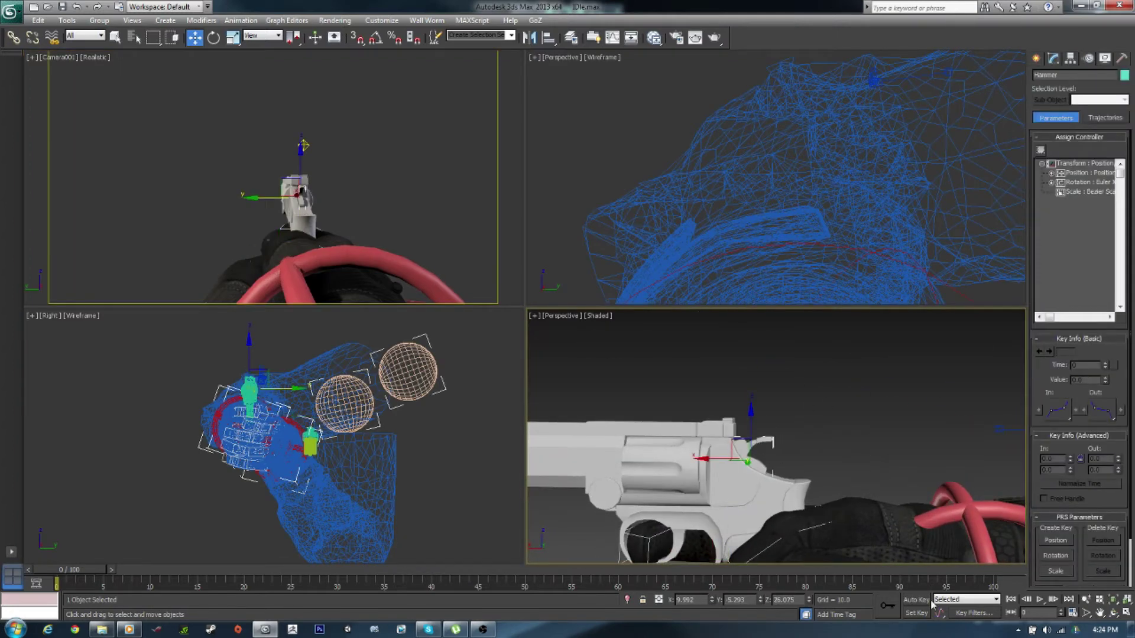
key(w)
click(1071, 58)
click(1079, 133)
scroll(796, 437, up, 3)
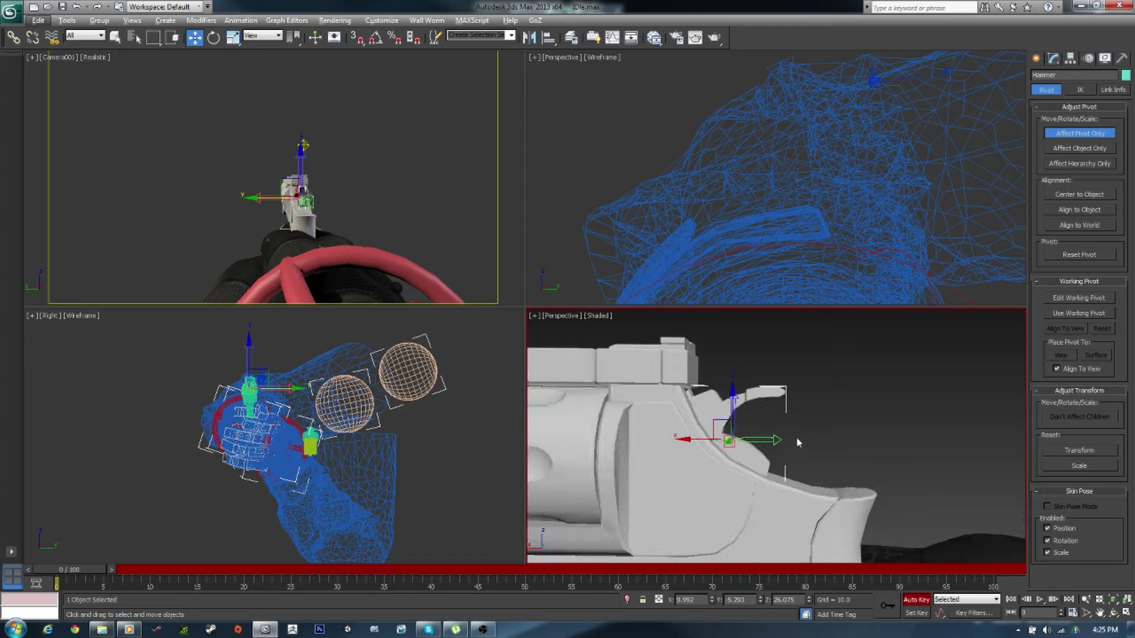
scroll(796, 437, up, 3)
scroll(802, 406, down, 2)
key(e)
click(1089, 57)
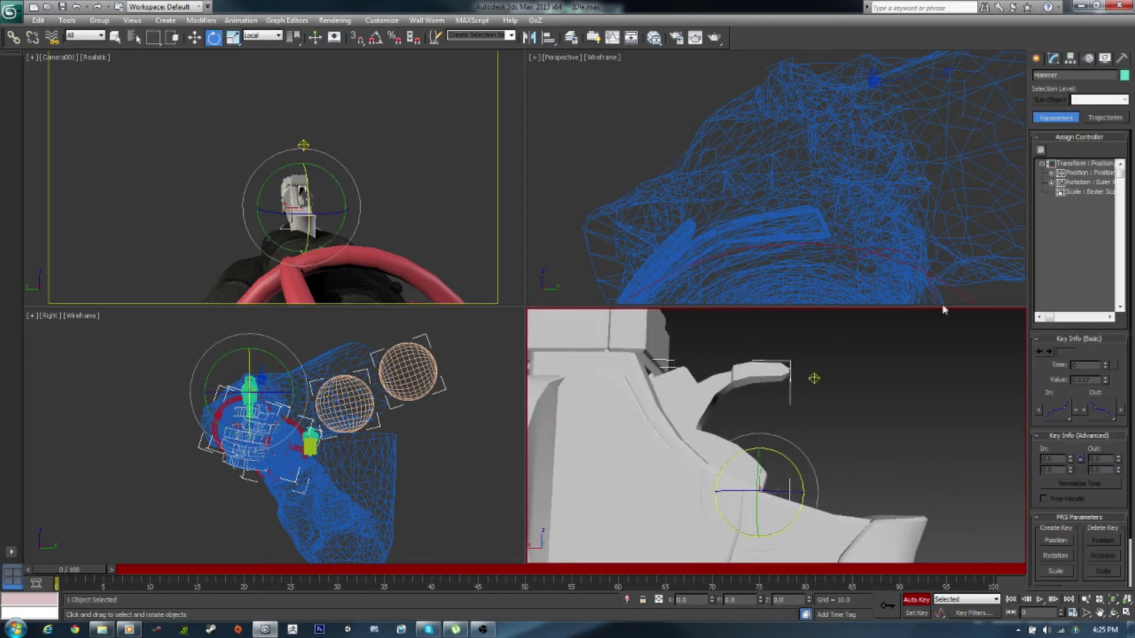
drag(760, 467, 768, 414)
alt+middle_drag(768, 413, 823, 505)
- Re-adjust the hammer pivot, then reselect the revolver body
key(shift+z)
click(1070, 58)
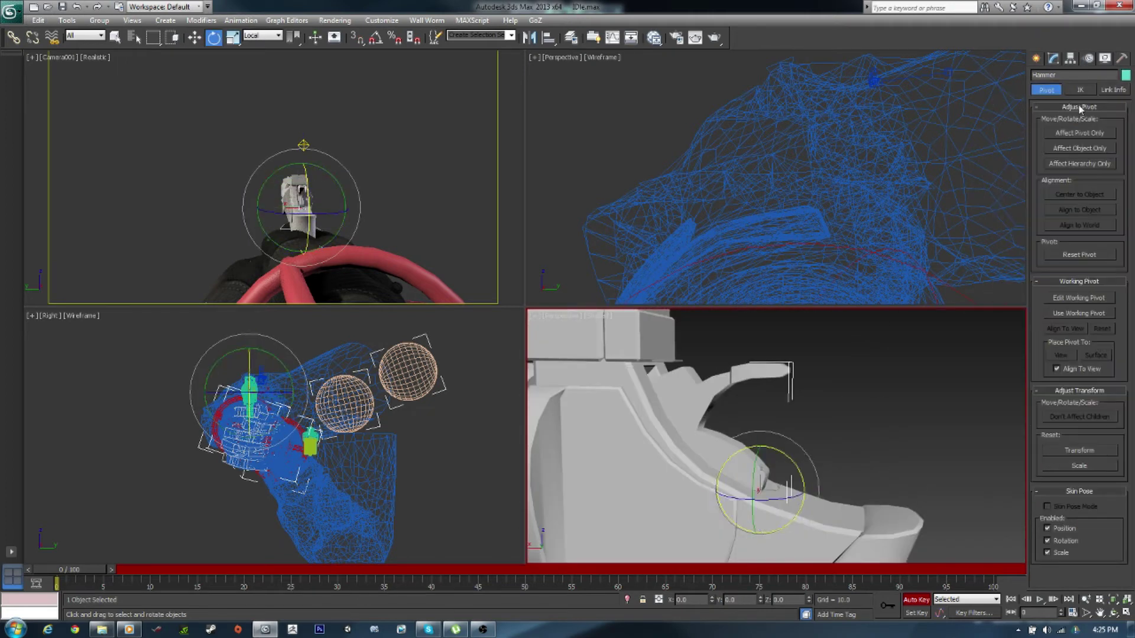
key(w)
click(1079, 133)
key(e)
click(1088, 57)
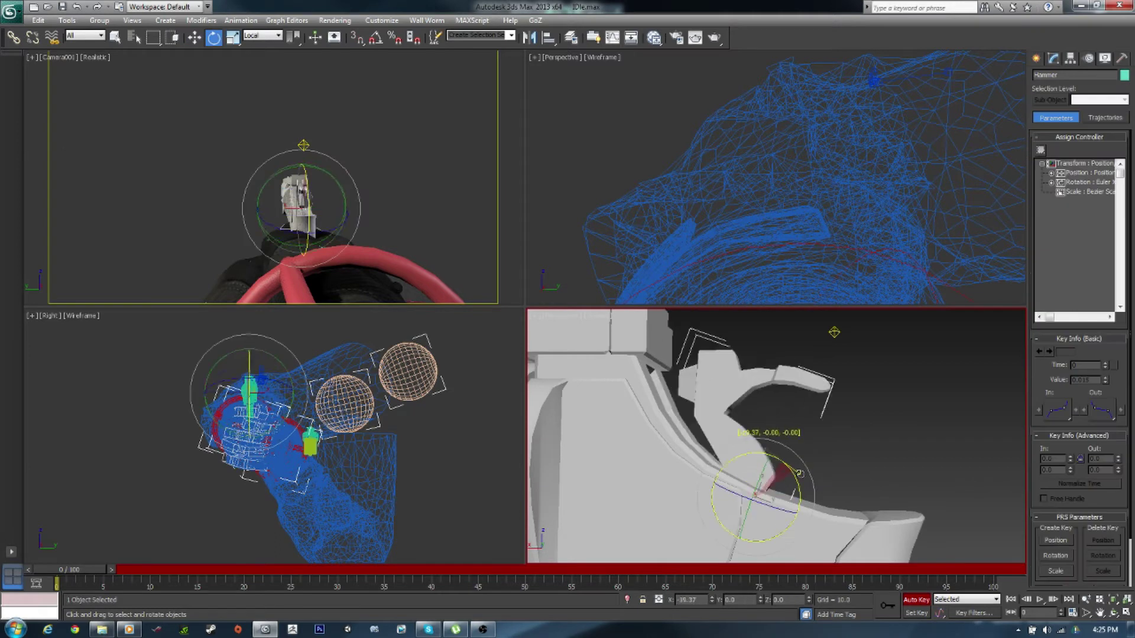
key(shift+y)
key(shift+z)
key(shift+y)
click(355, 174)
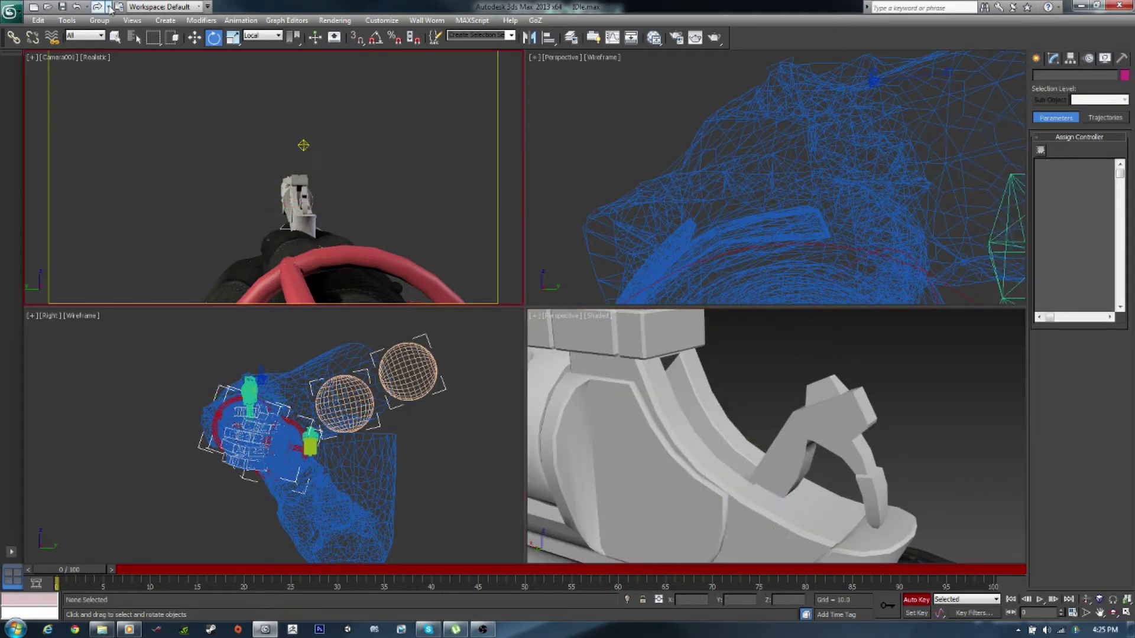
click(898, 464)
key(shift+z)
click(313, 154)
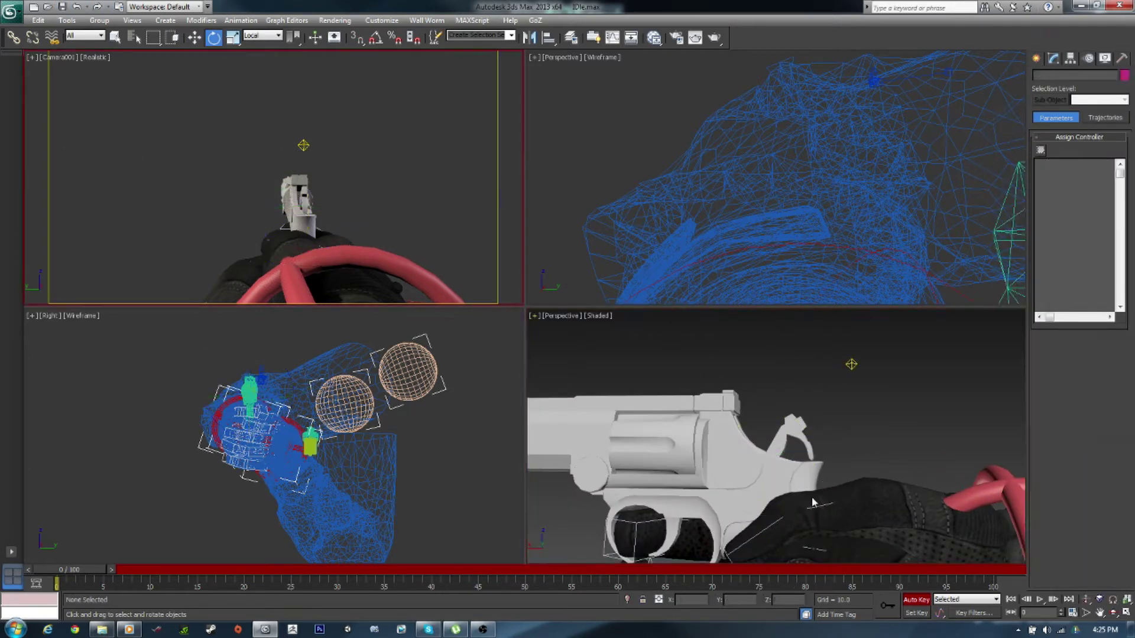
click(720, 473)
- Open Draw.max from recent documents, nudge the rear sphere, and bring up Time Configuration
click(12, 11)
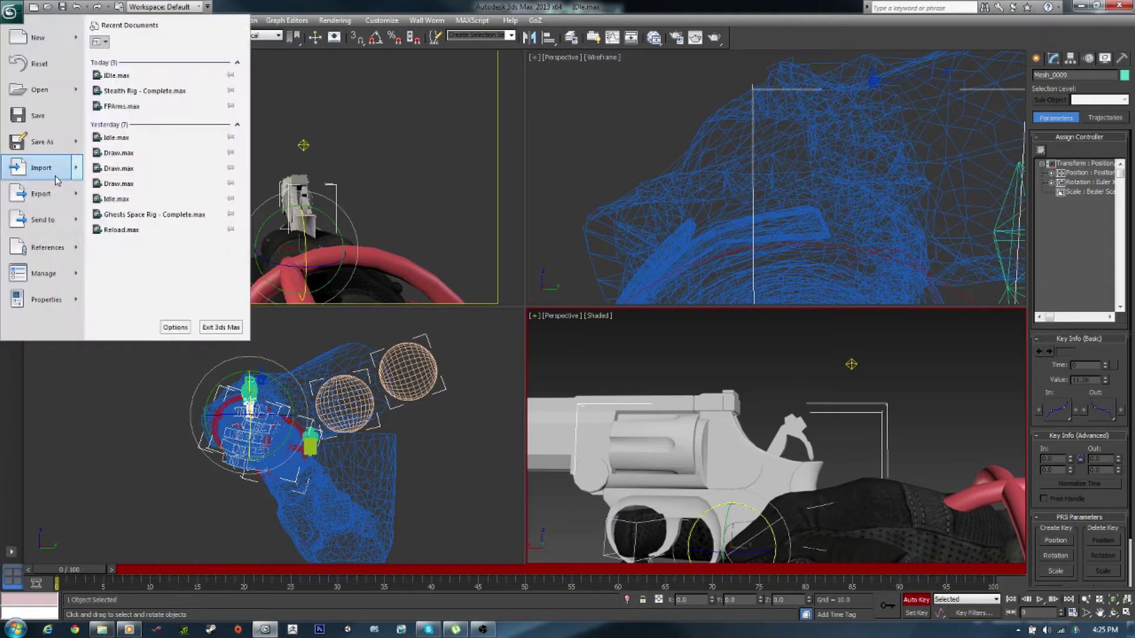
click(63, 243)
double_click(55, 106)
alt+middle_drag(760, 491, 792, 487)
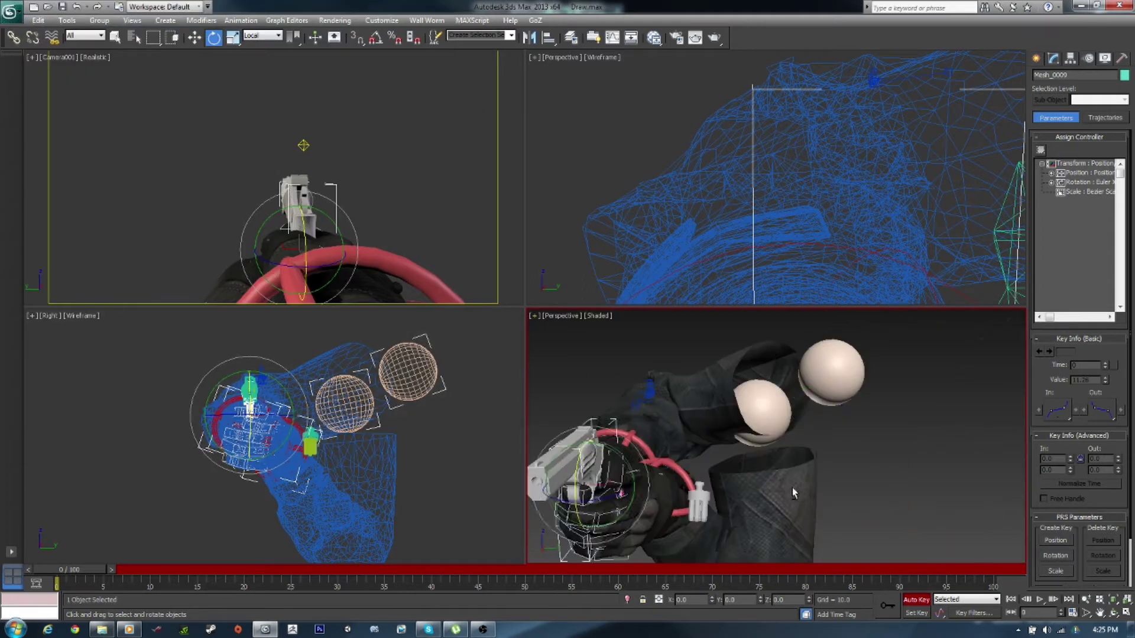
click(763, 379)
key(w)
mouse_move(763, 378)
alt+middle_down()
mouse_move(623, 449)
mouse_move(789, 447)
alt+middle_up()
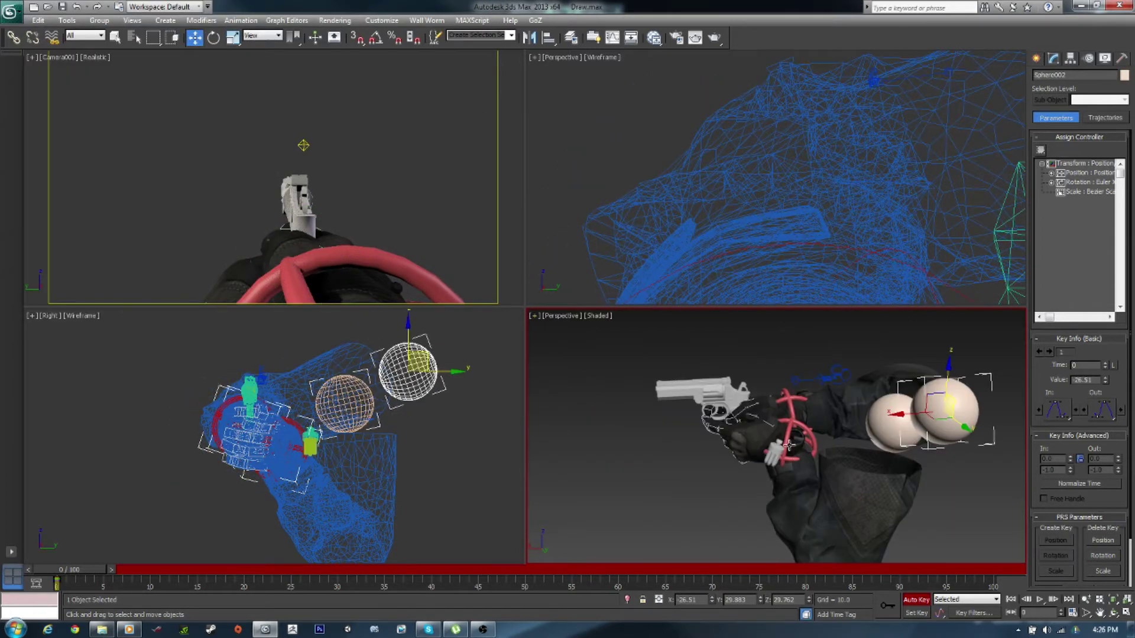
right_click(1004, 602)
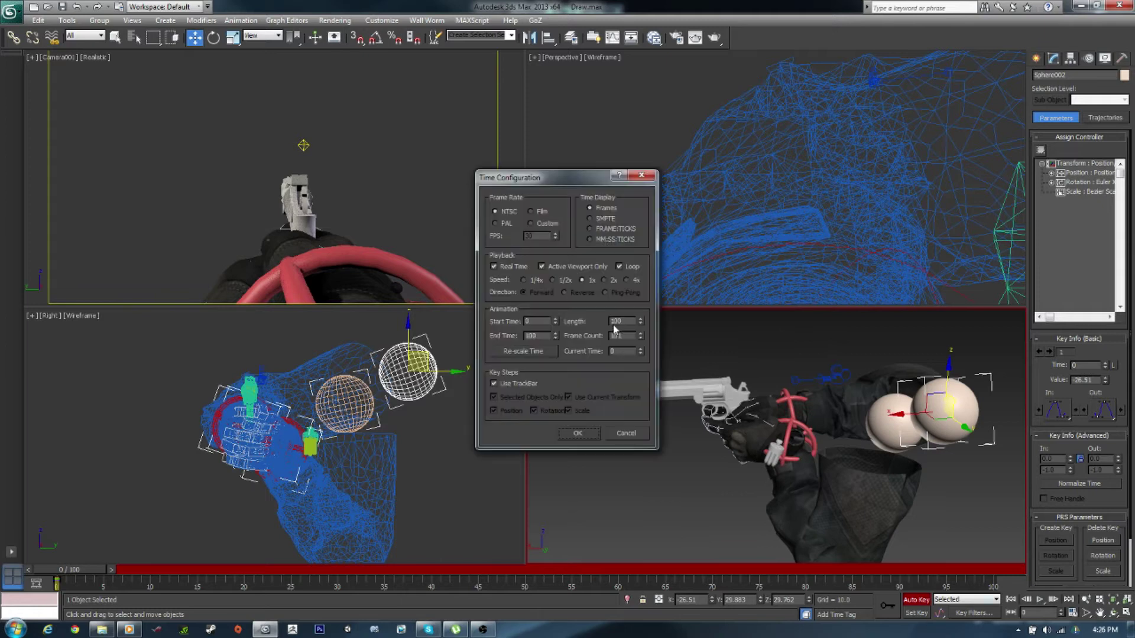
- Confirm the 30-frame range and key the hand and gun moving at frame 1 and rotating at frame 8
click(591, 434)
click(722, 406)
alt+middle_drag(721, 406, 864, 572)
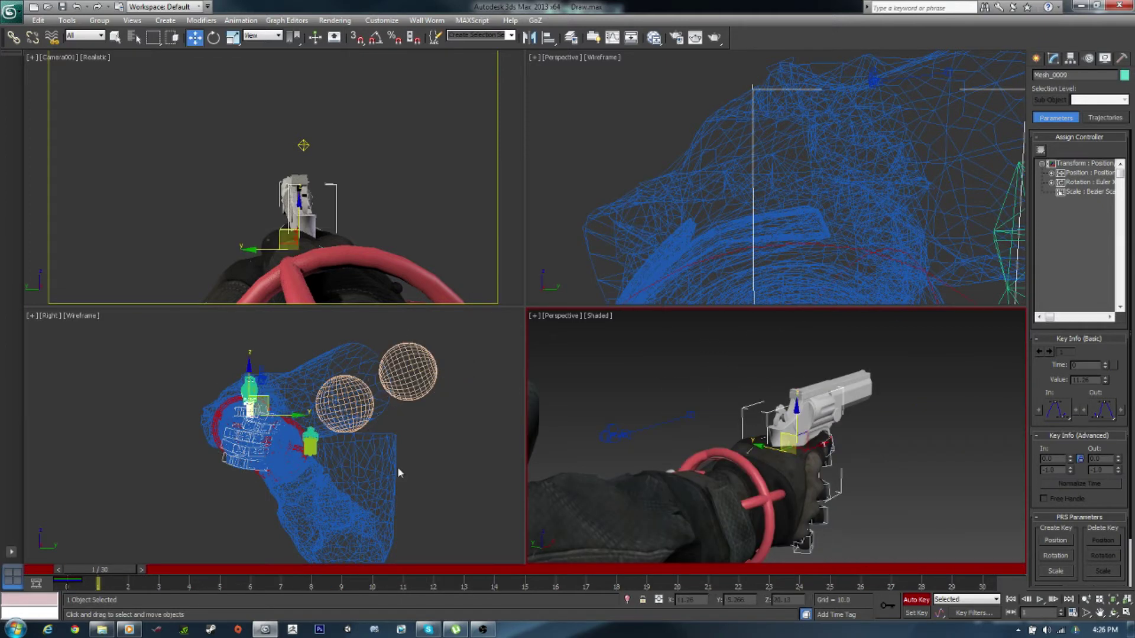
mouse_move(795, 441)
mouse_down()
mouse_move(846, 458)
mouse_move(869, 499)
mouse_up()
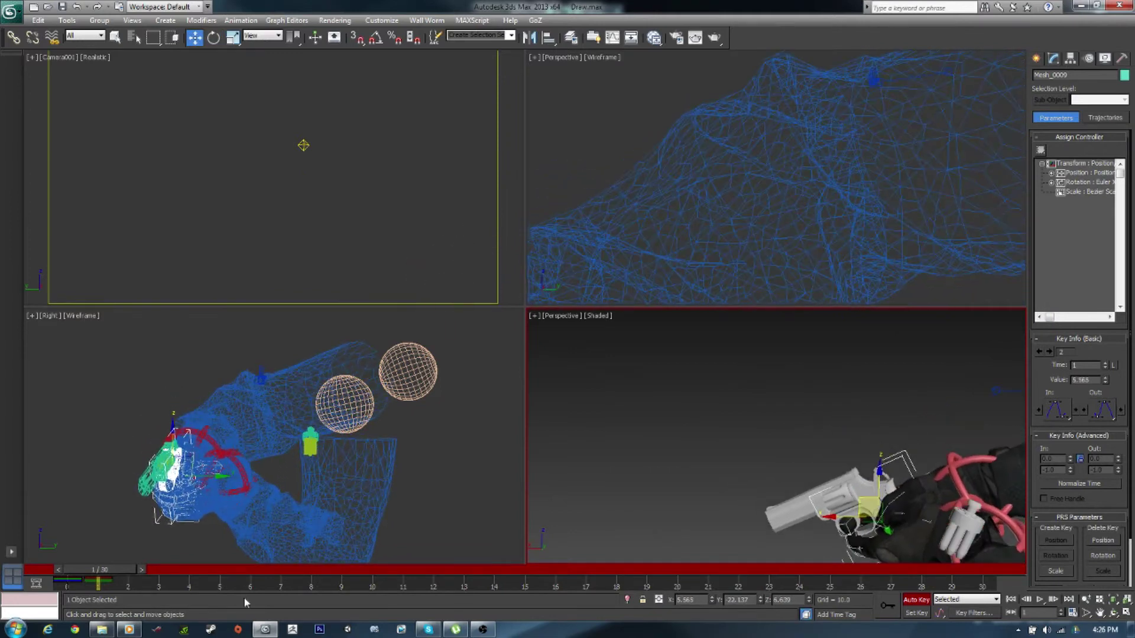
drag(100, 569, 317, 587)
drag(874, 459, 889, 436)
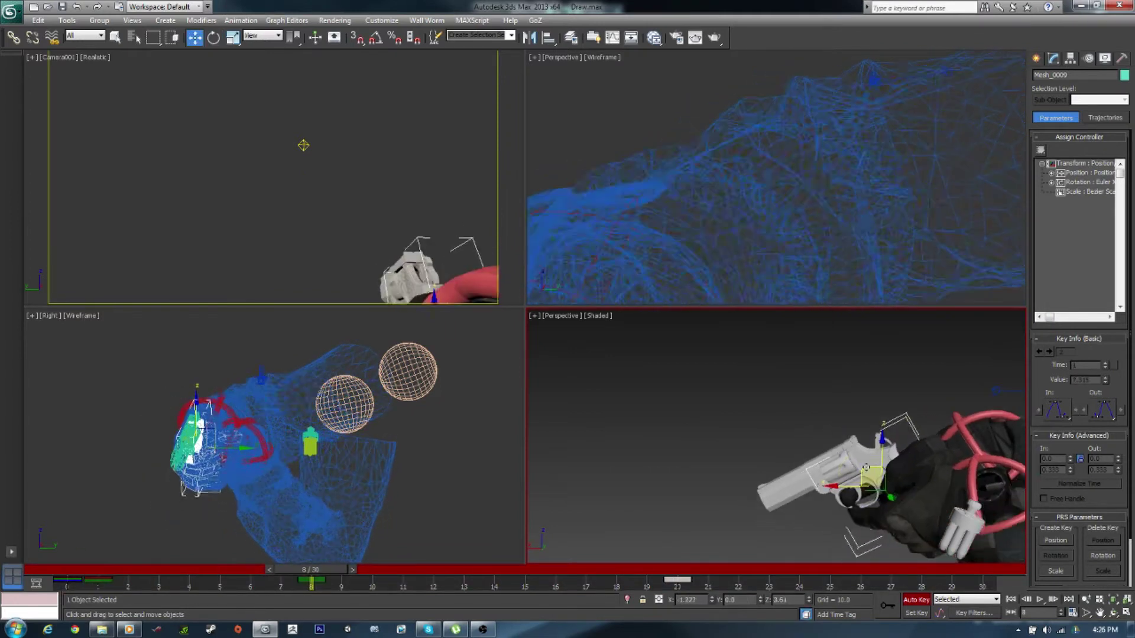
drag(311, 570, 585, 582)
- Key a hand rotation around frame 17, then extend the animation range to 31 frames
key(e)
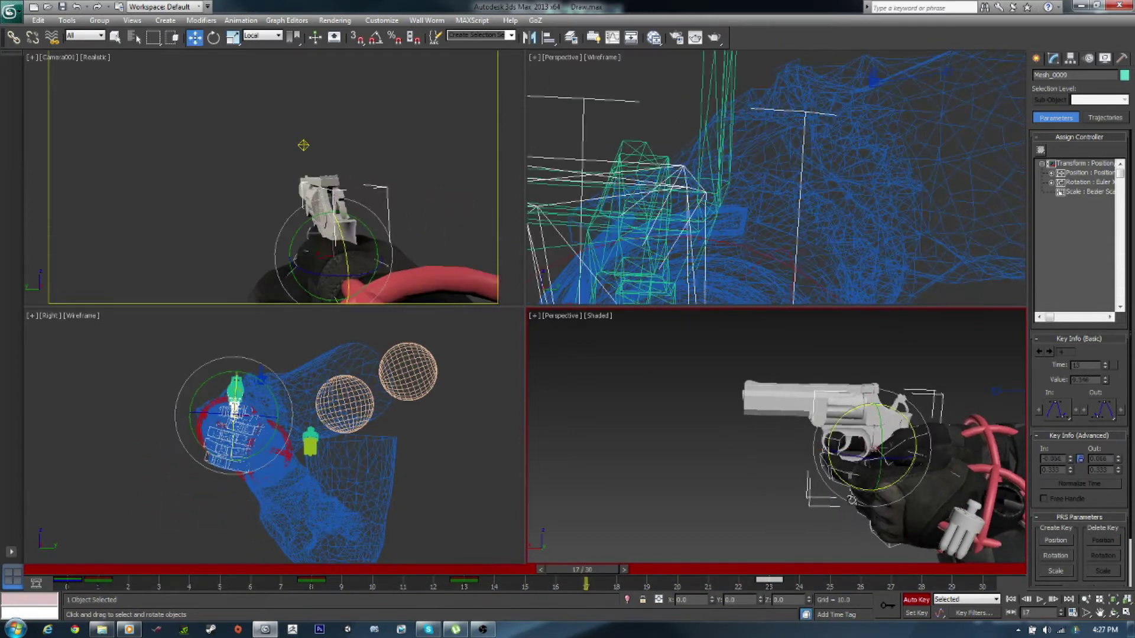
scroll(867, 457, up, 5)
drag(867, 457, 869, 473)
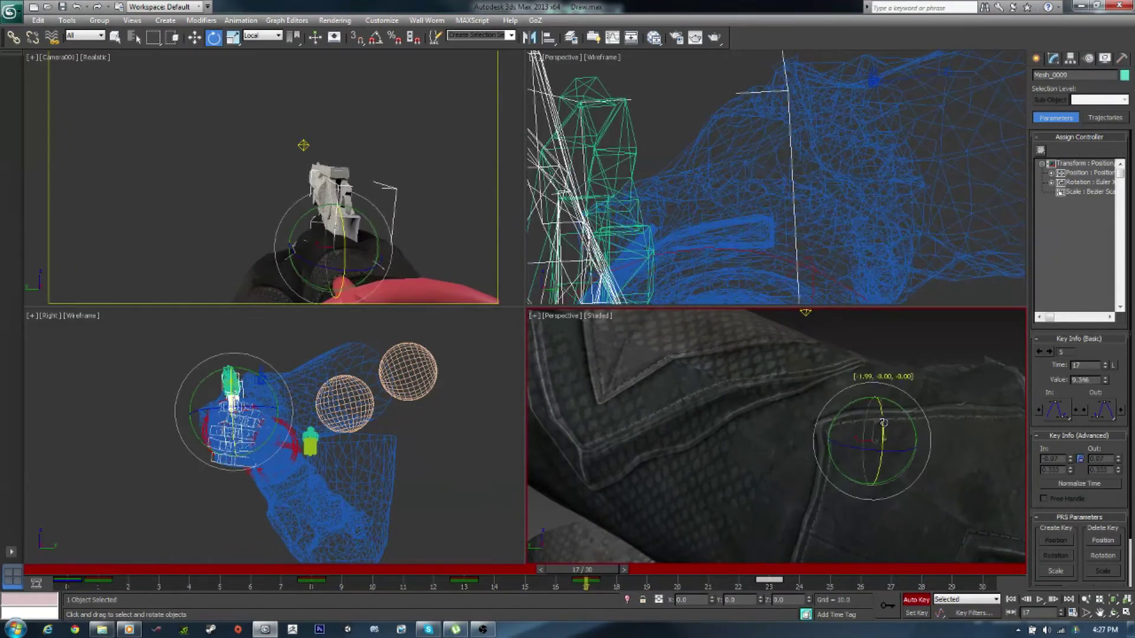
drag(585, 570, 824, 569)
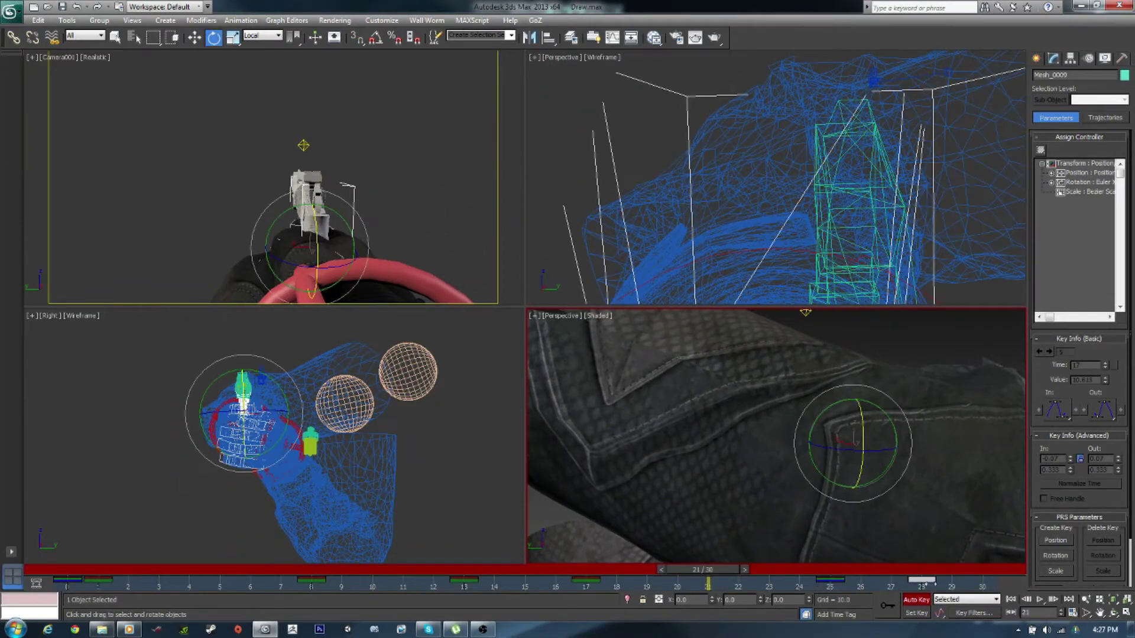
key(w)
scroll(878, 436, up, 4)
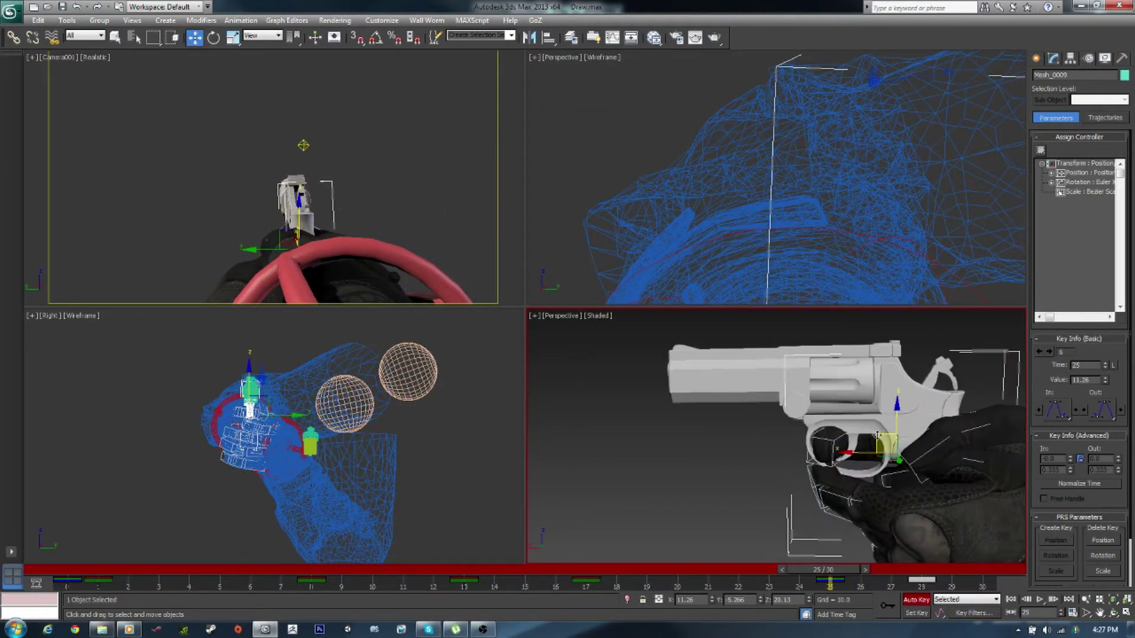
alt+middle_drag(705, 519, 891, 448)
key(e)
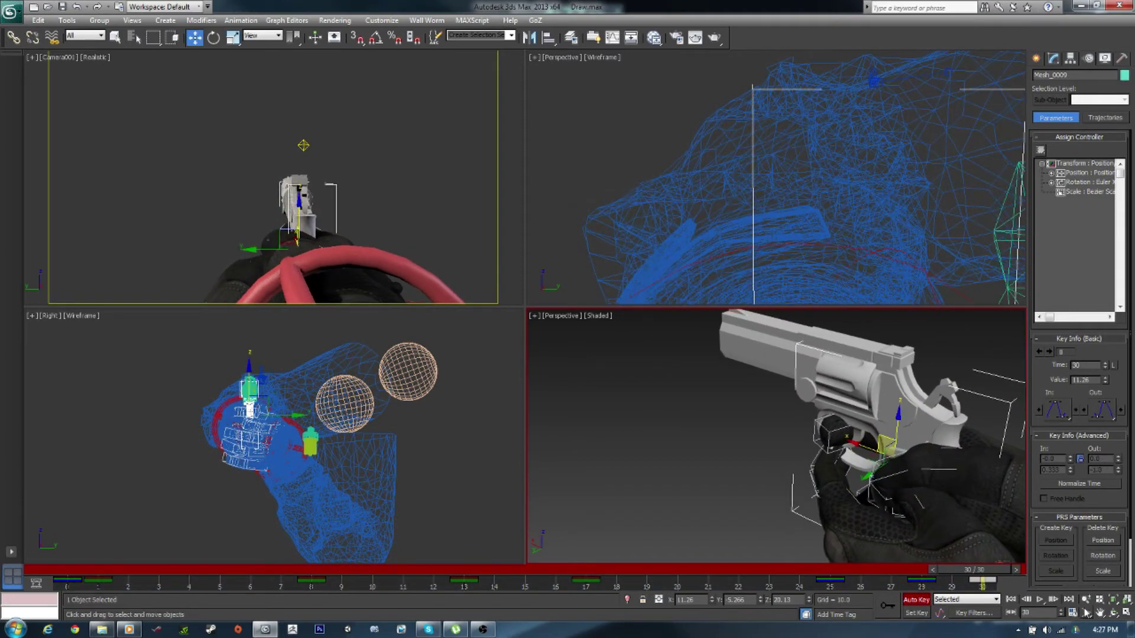
click(1087, 613)
click(93, 179)
- Play the draw animation in a loop, then stop it and clear the selection
key(slash)
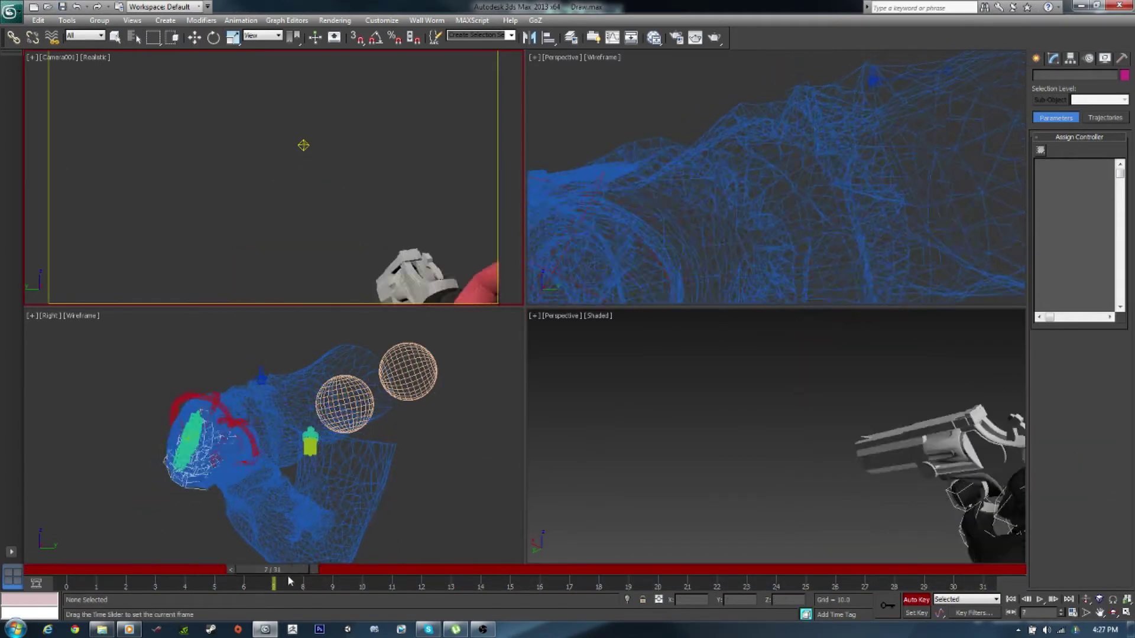
key(e)
click(926, 422)
key(slash)
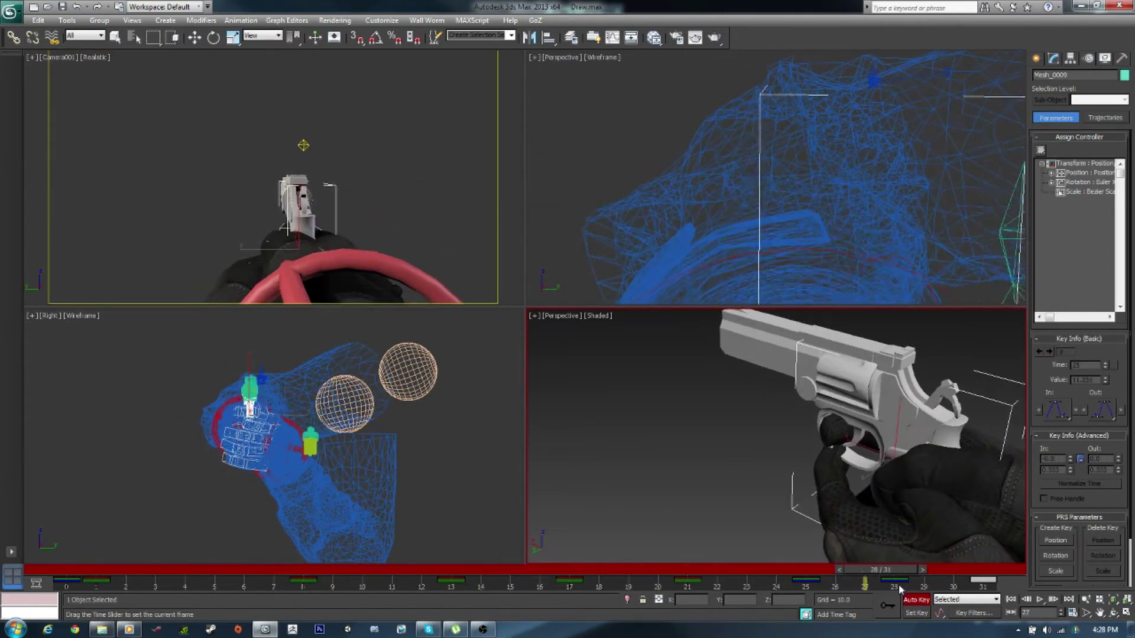
click(451, 243)
key(w)
click(67, 20)
- Render a draw preview from Camera001, retime the gun's keys, and render an animated preview
click(249, 319)
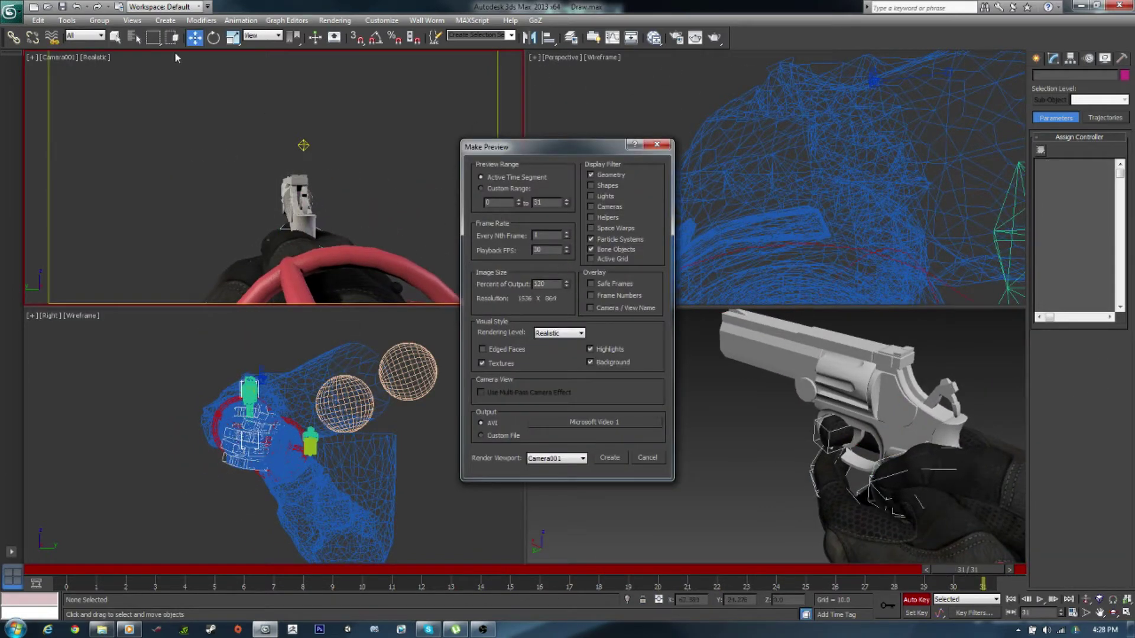
click(611, 457)
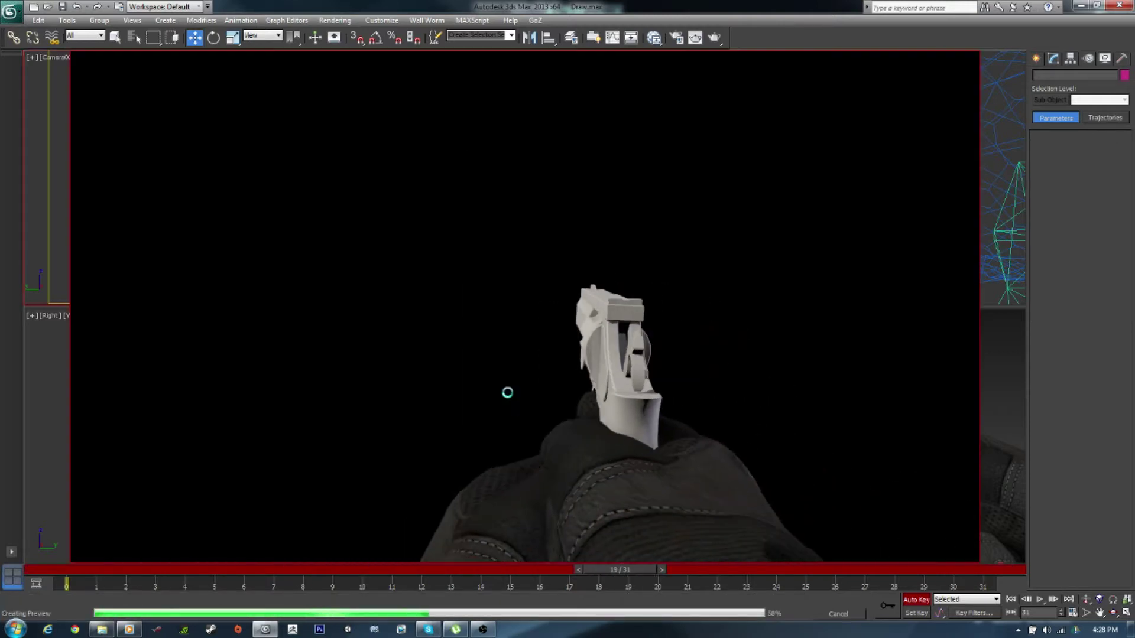
key(ctrl+z)
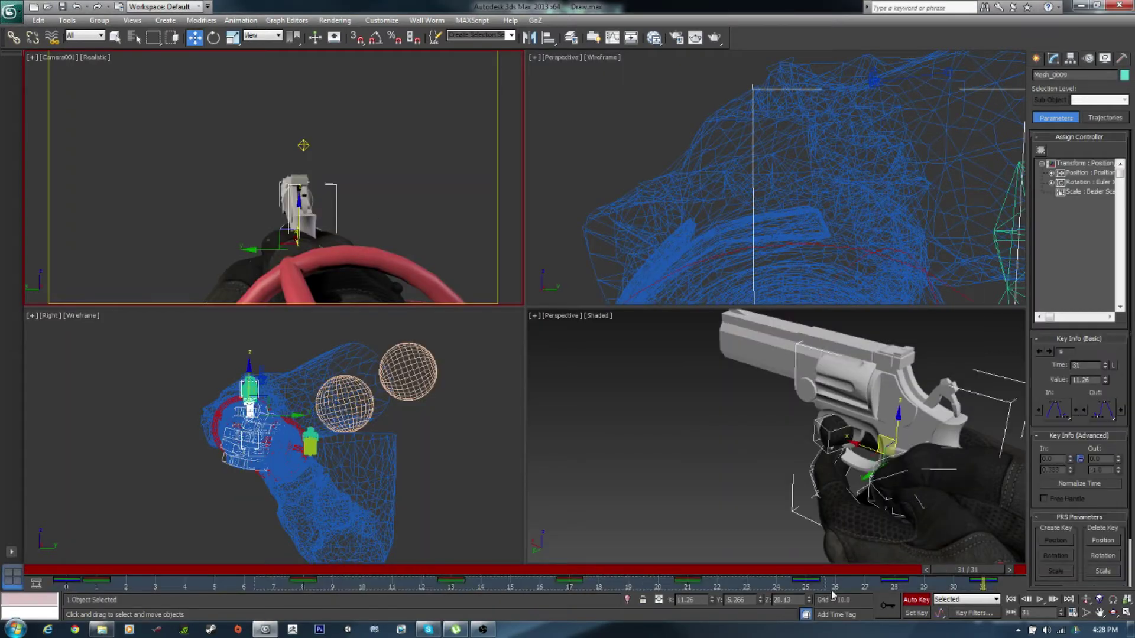
drag(890, 583, 552, 584)
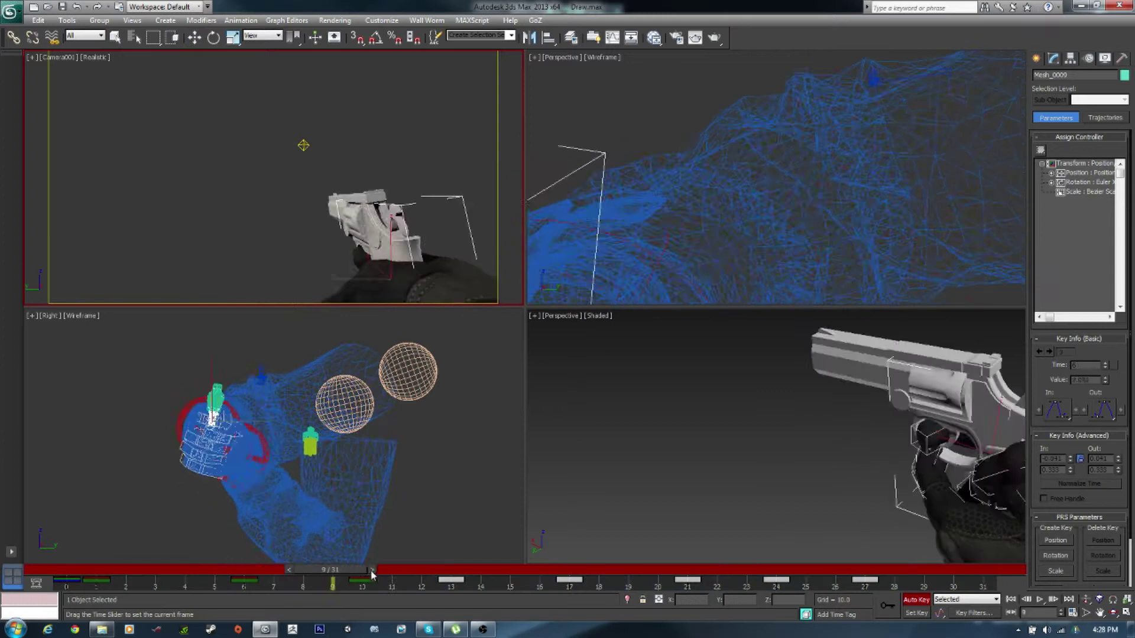
click(66, 20)
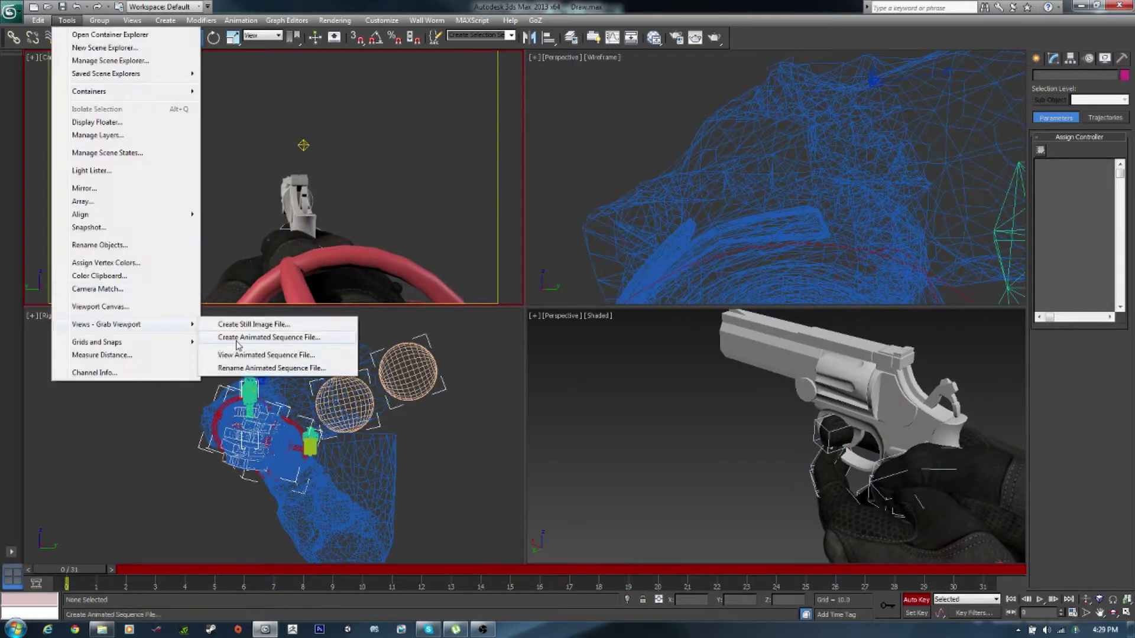
click(314, 323)
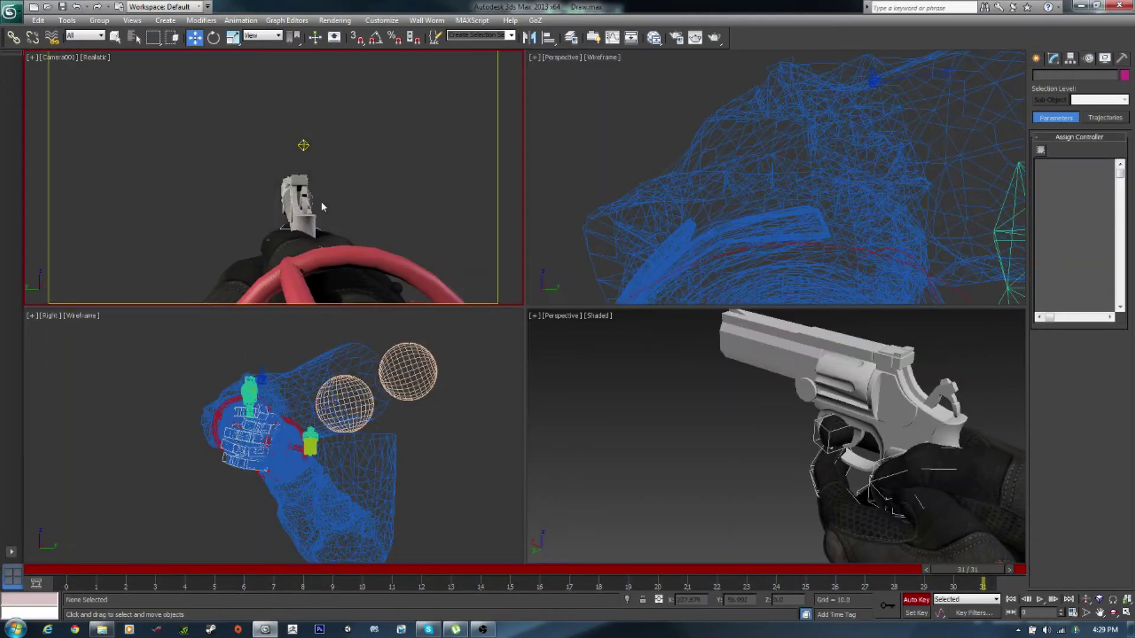
- Activate the camera view, select the right wrist controller, and scrub to frame 5
click(321, 206)
click(243, 571)
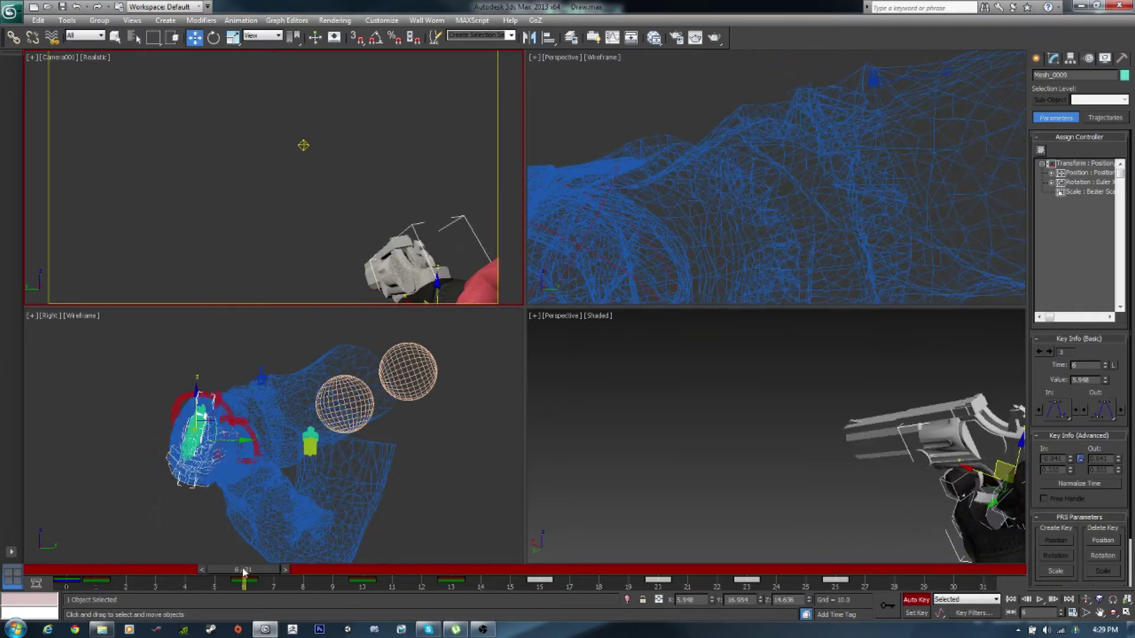
middle_drag(668, 417, 532, 417)
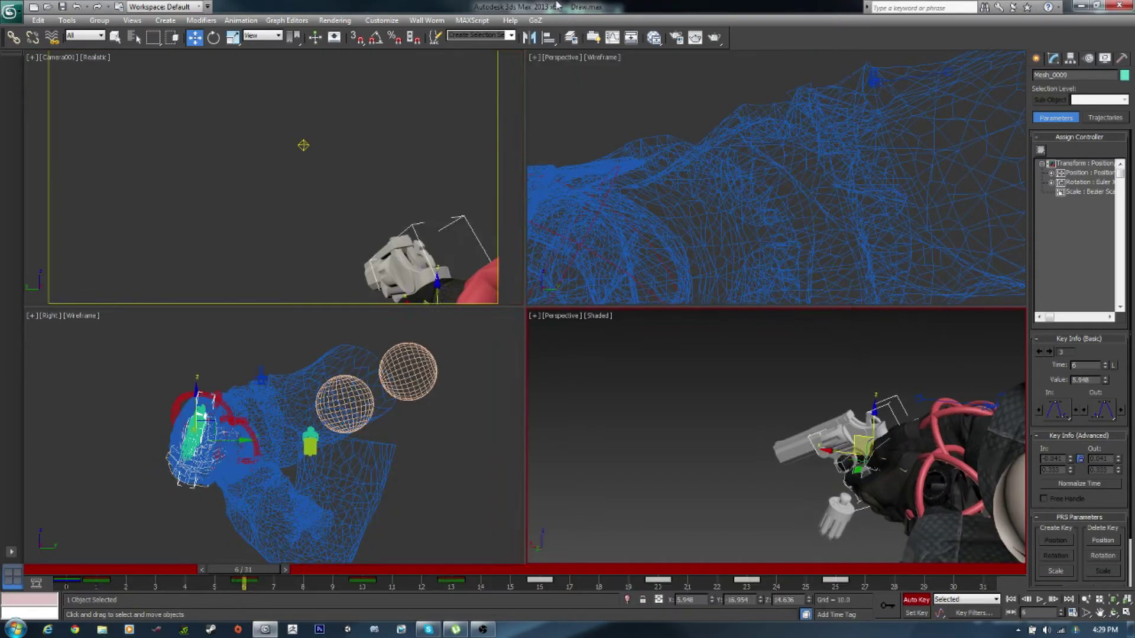
right_click(485, 177)
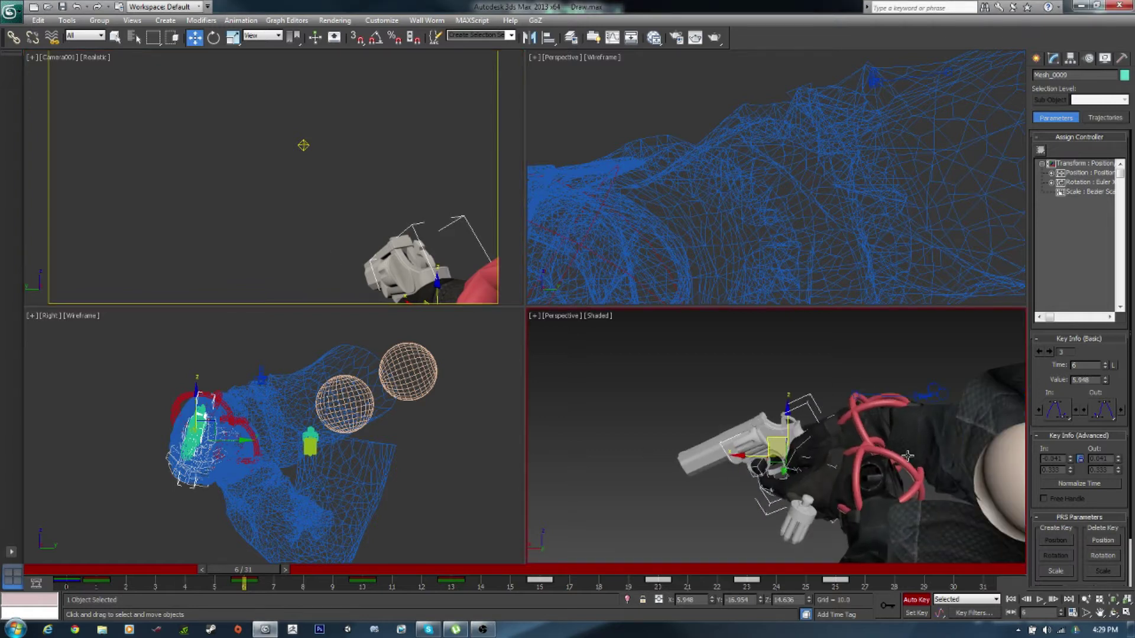
click(753, 502)
drag(98, 569, 362, 572)
- Shift the wrist keys from frame 5 to 0 and 10 to 13, then repose the wrist at frame 14
key(w)
drag(214, 584, 55, 589)
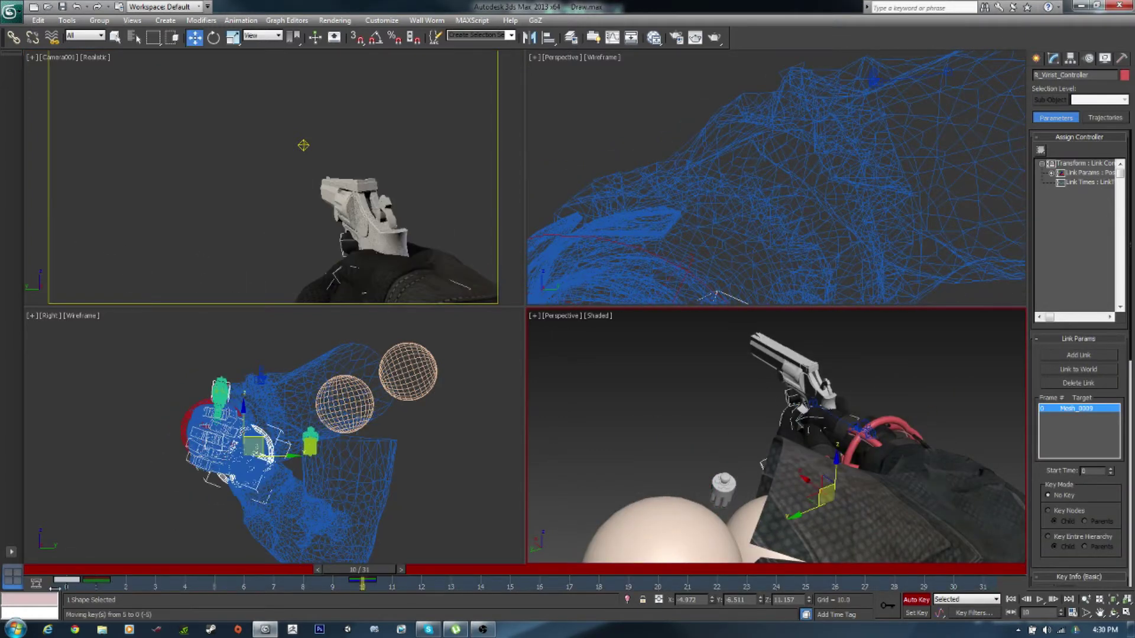
drag(362, 583, 451, 583)
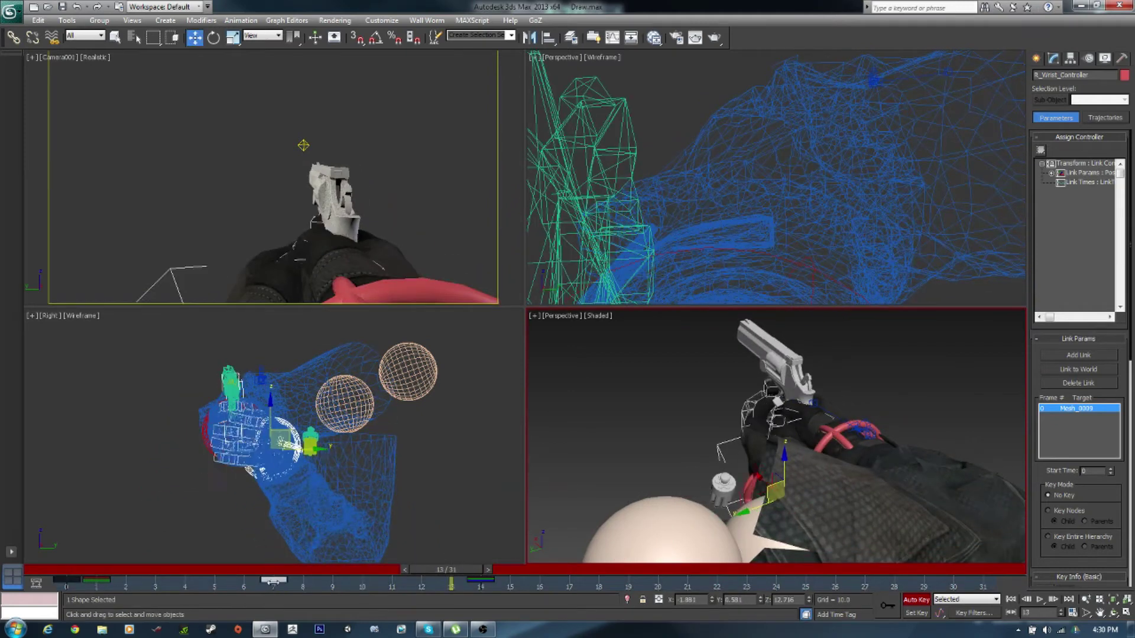
click(273, 582)
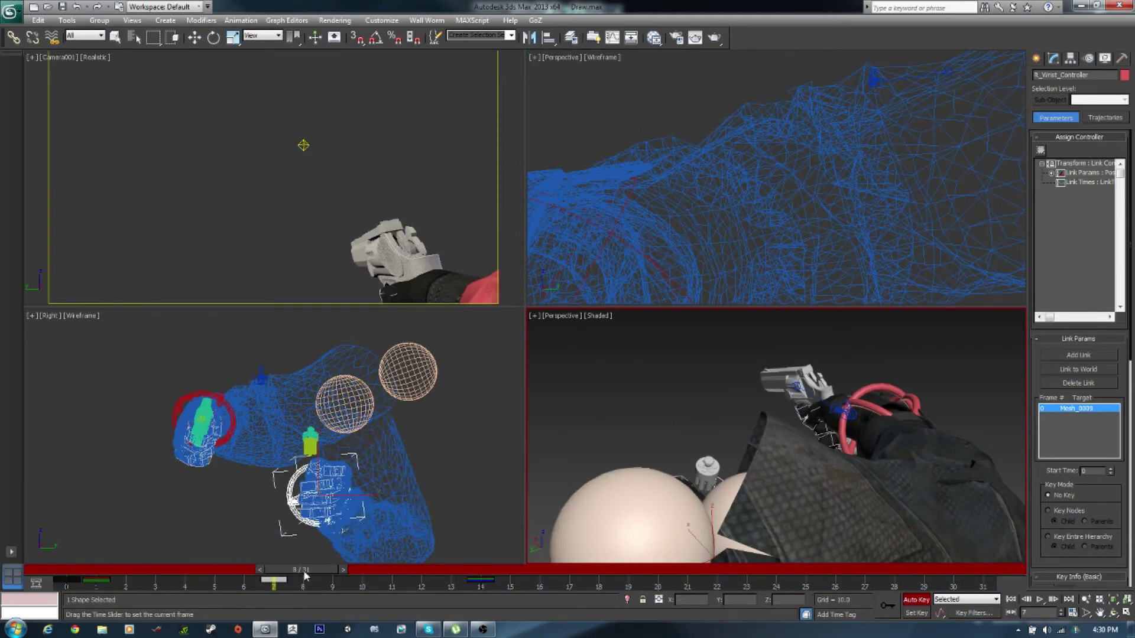
drag(305, 570, 479, 570)
key(e)
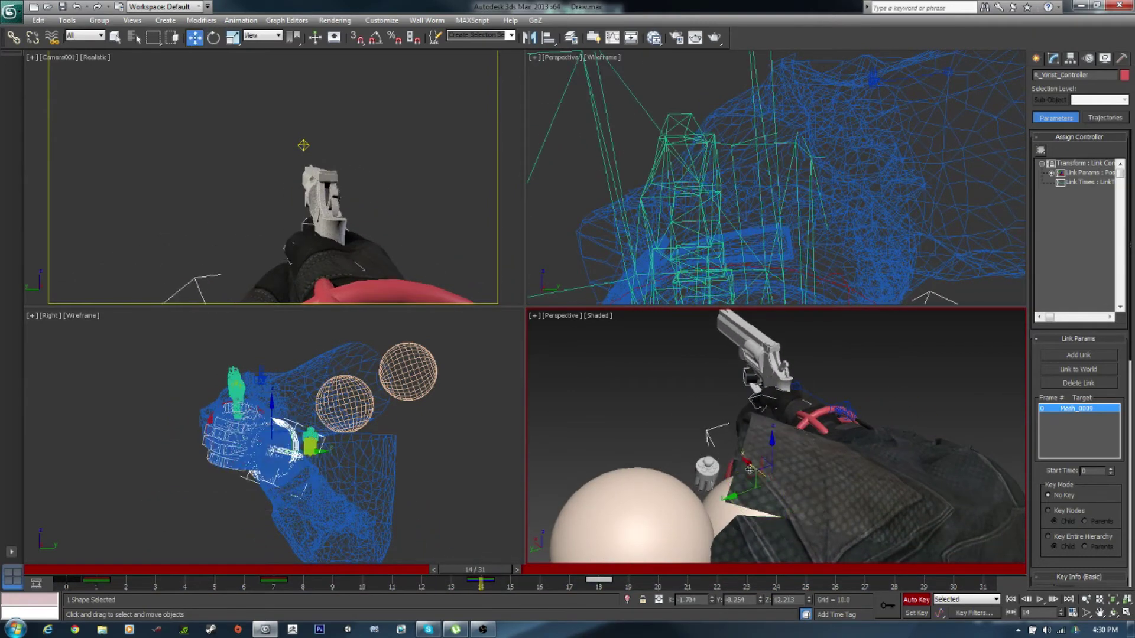
drag(760, 473, 749, 471)
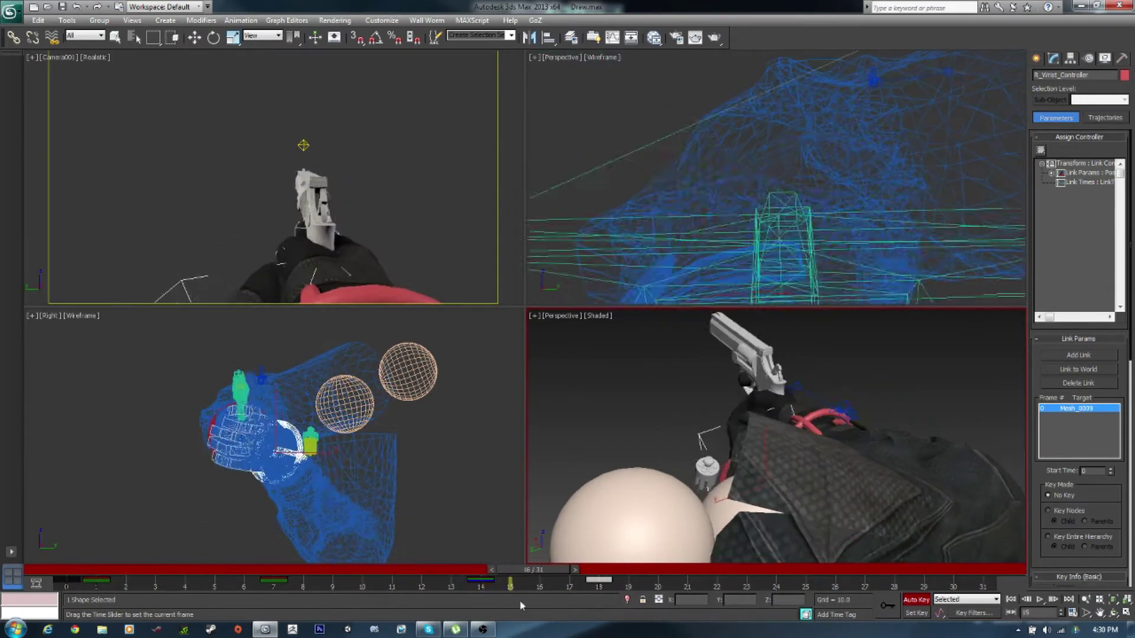
key(comma)
key(comma)
key(comma)
key(comma)
key(comma)
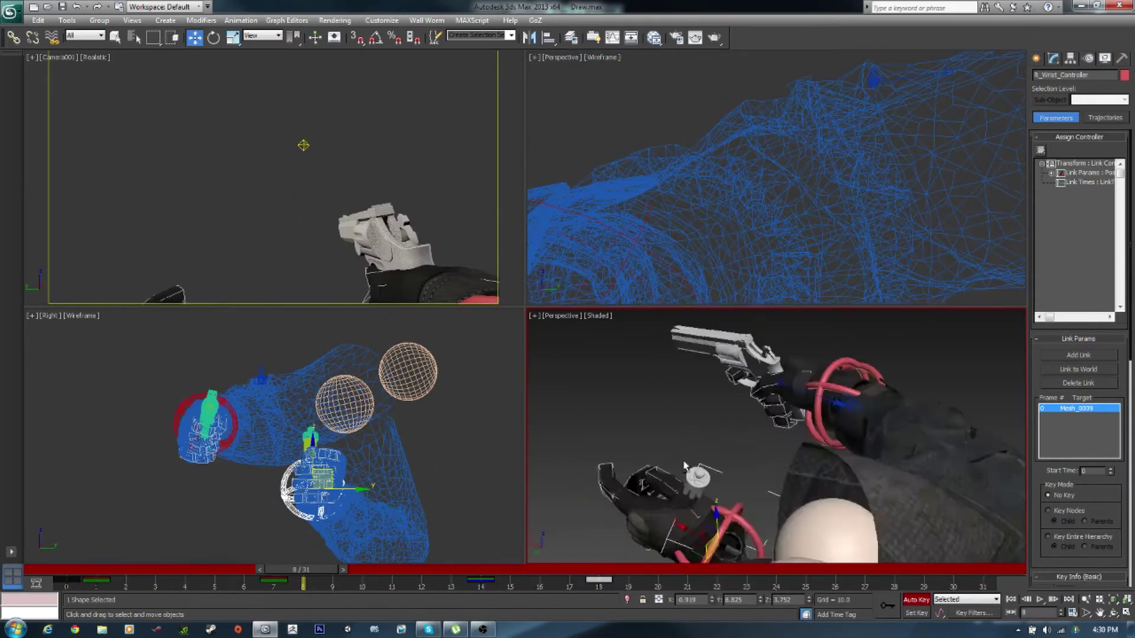
key(comma)
key(ctrl+a)
key(Home)
- At frame 12, select the hand bones Bone003, Bone007, Bone010, Bone015, Bone016 and Bone019
key(e)
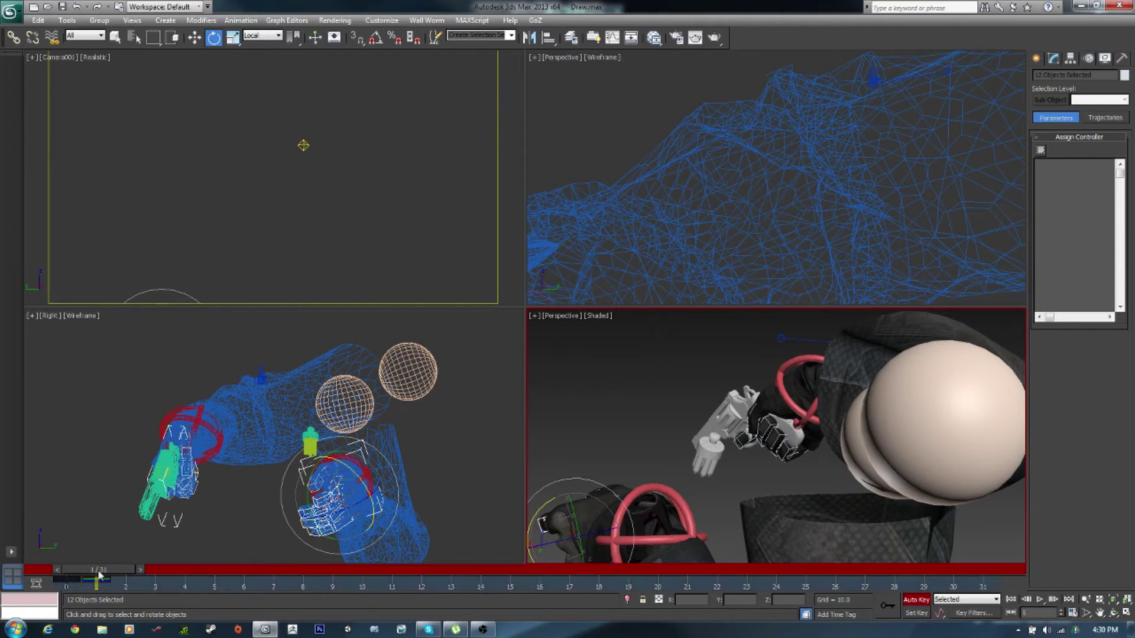
drag(100, 575, 417, 570)
scroll(687, 438, up, 3)
click(687, 437)
scroll(686, 438, up, 3)
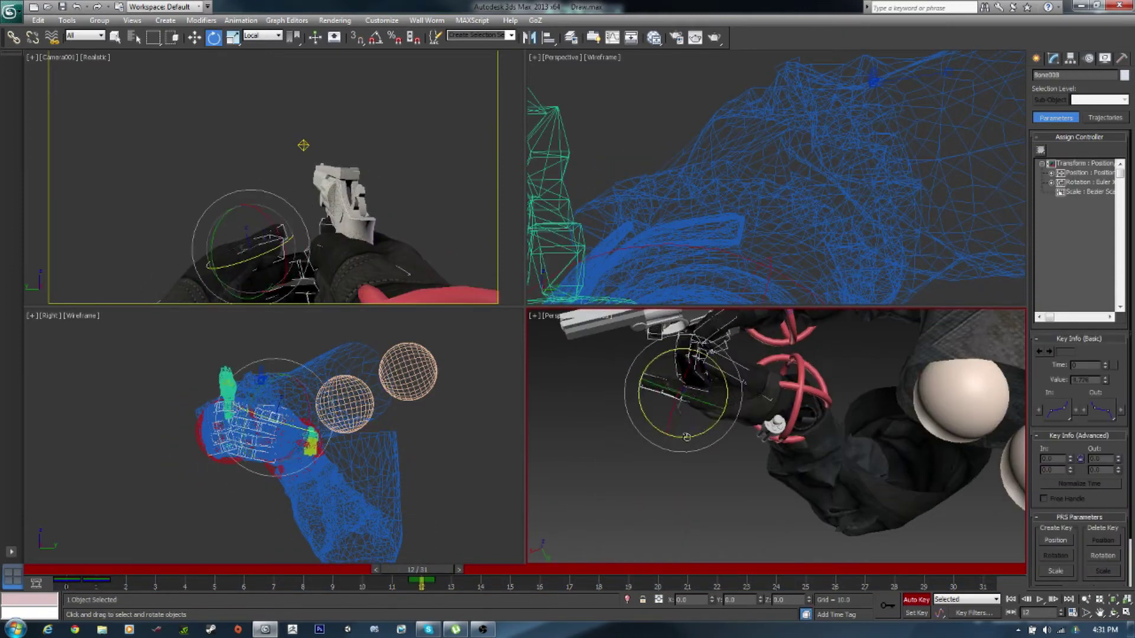
click(743, 369)
click(676, 355)
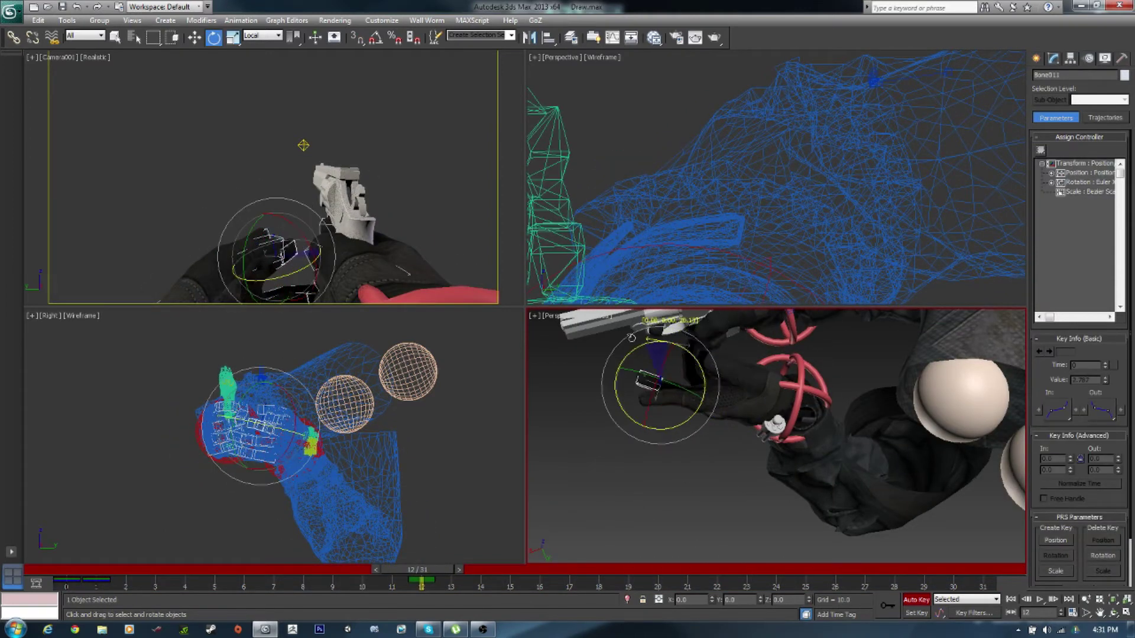
click(631, 338)
alt+middle_drag(631, 355, 623, 456)
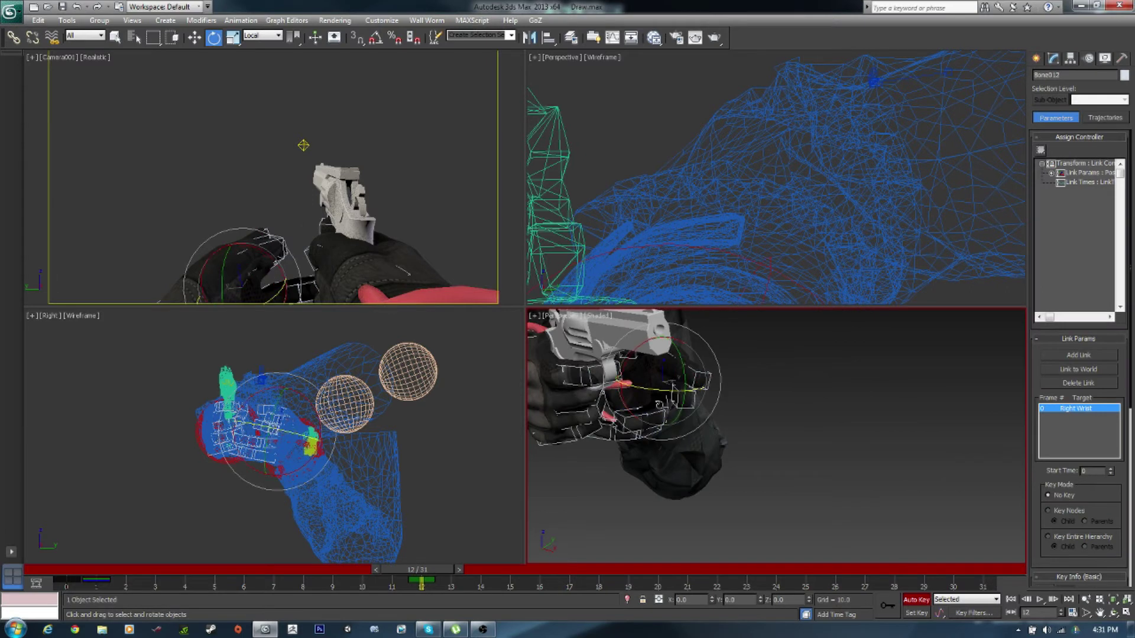
click(684, 455)
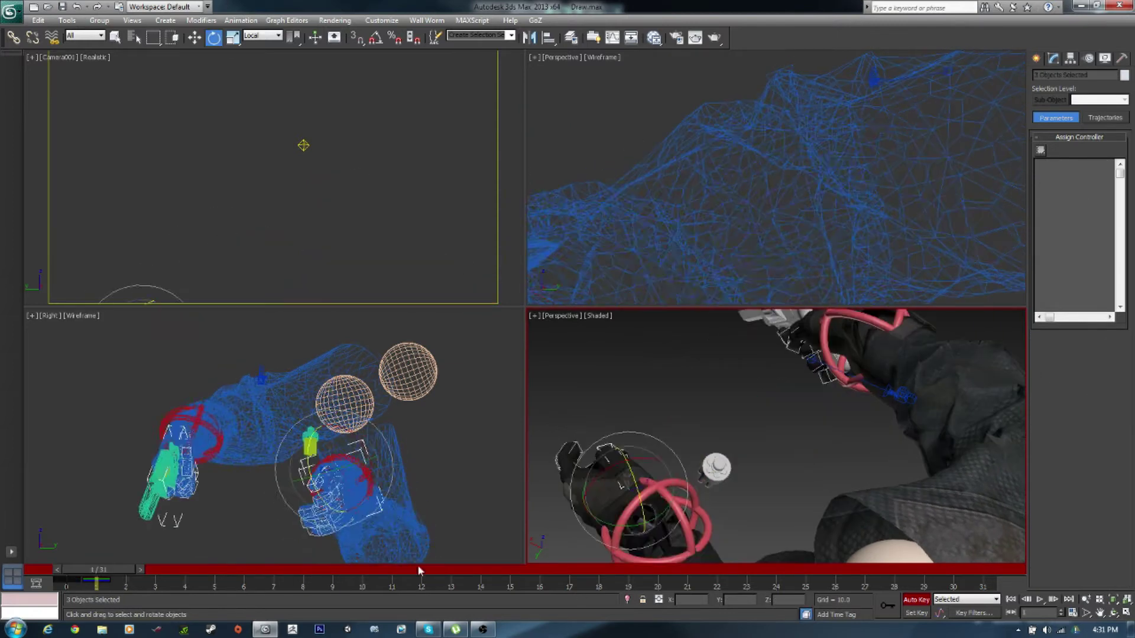
click(718, 368)
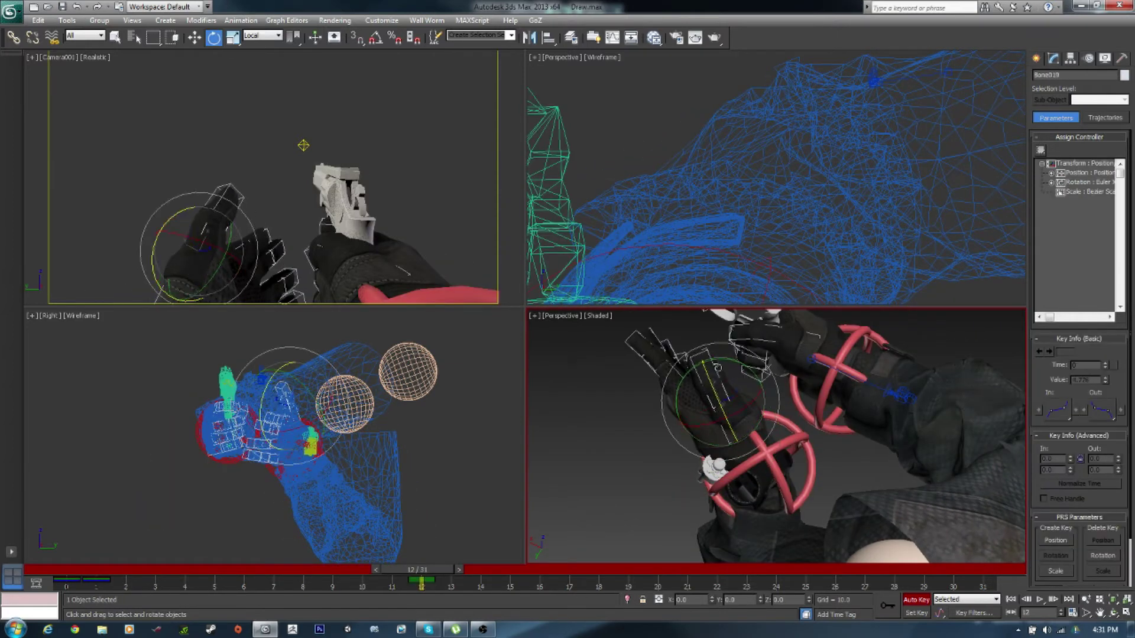
click(239, 247)
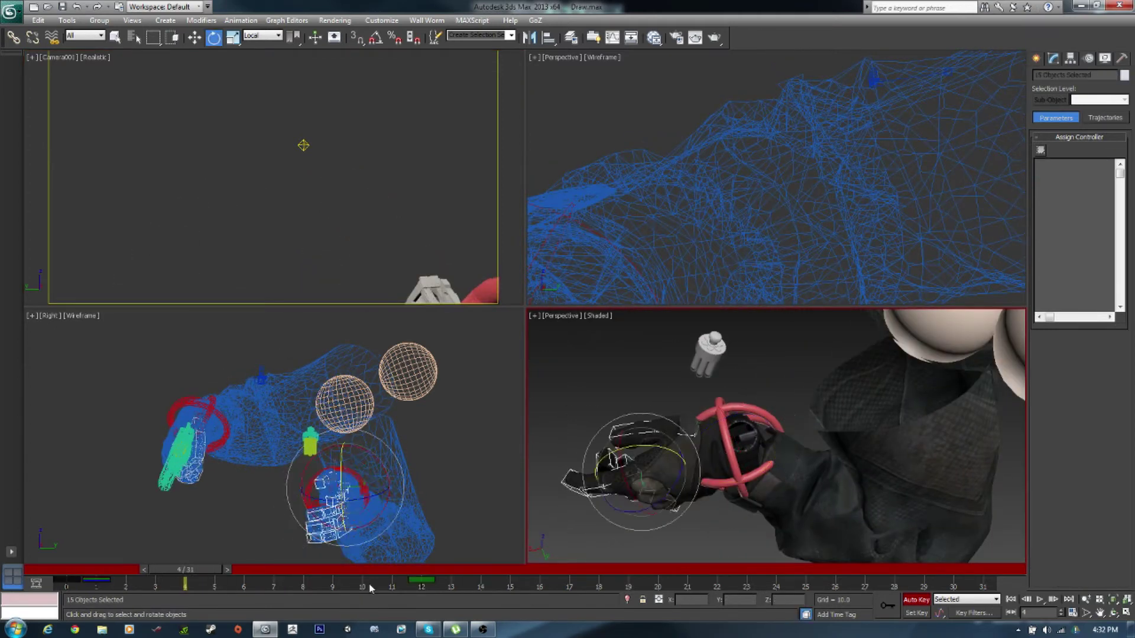
- Move the selected hand-bone keys from frame 12 to frame 9
mouse_move(420, 582)
mouse_down()
mouse_move(329, 582)
mouse_move(579, 579)
mouse_move(550, 580)
mouse_up()
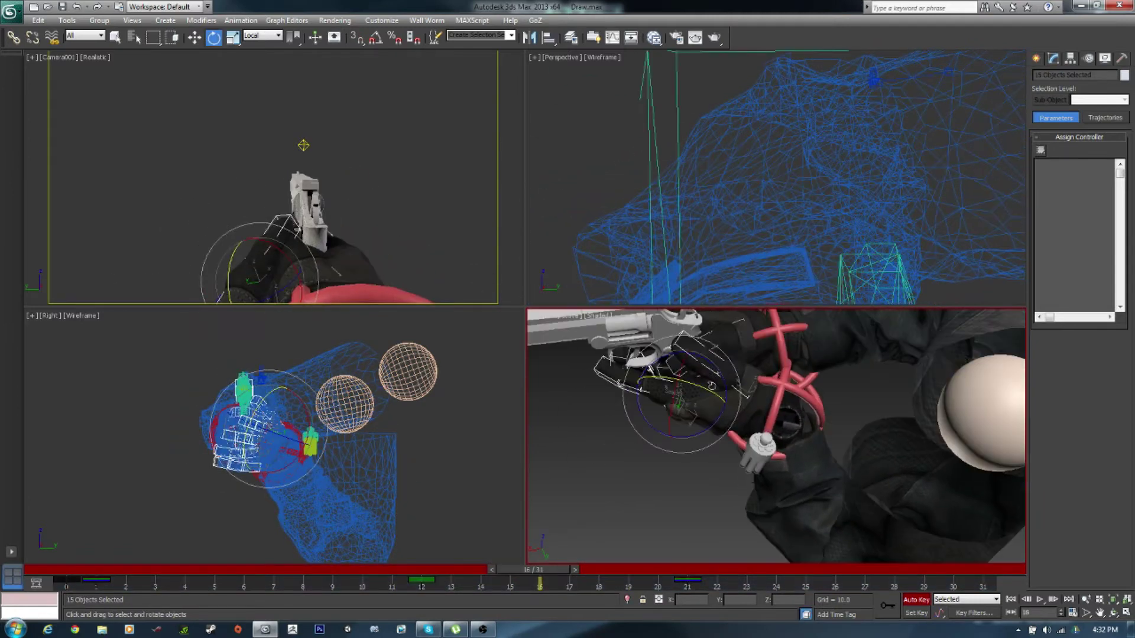
key(e)
click(717, 316)
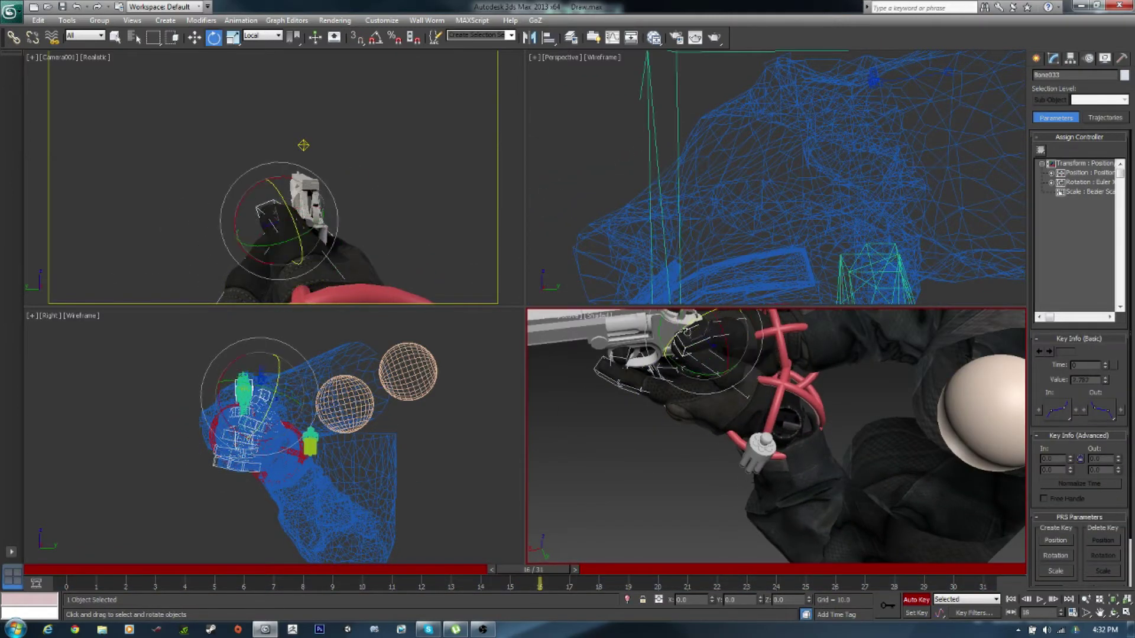
mouse_move(540, 584)
mouse_down()
mouse_move(267, 582)
mouse_move(628, 582)
mouse_up()
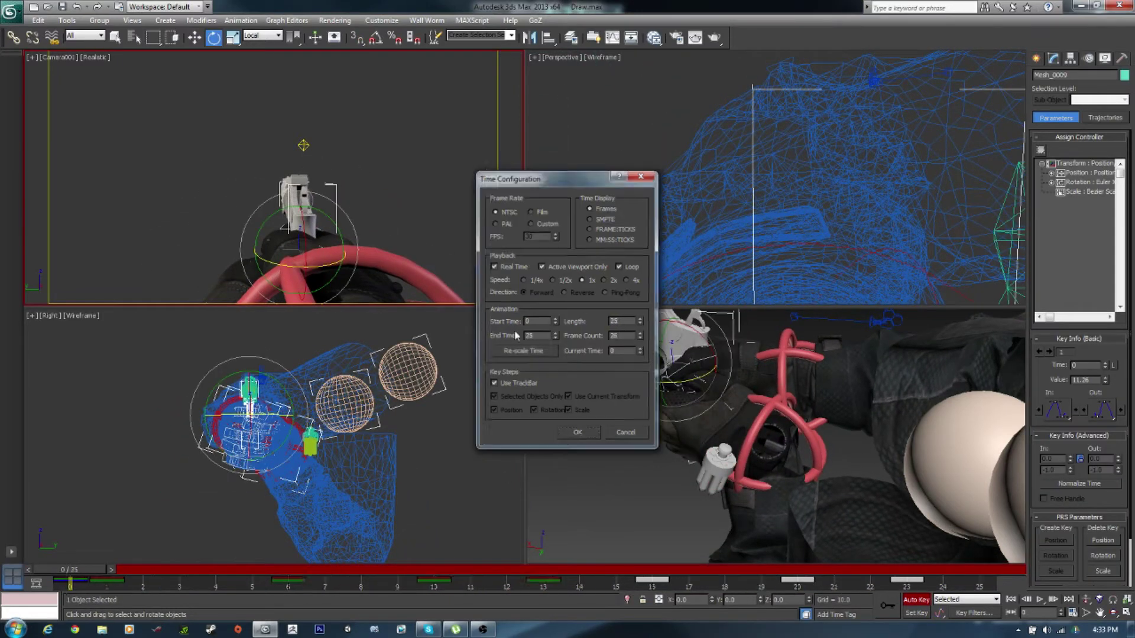
- Shorten the animation range to 25 frames and render an animation preview
click(67, 20)
click(106, 306)
click(619, 461)
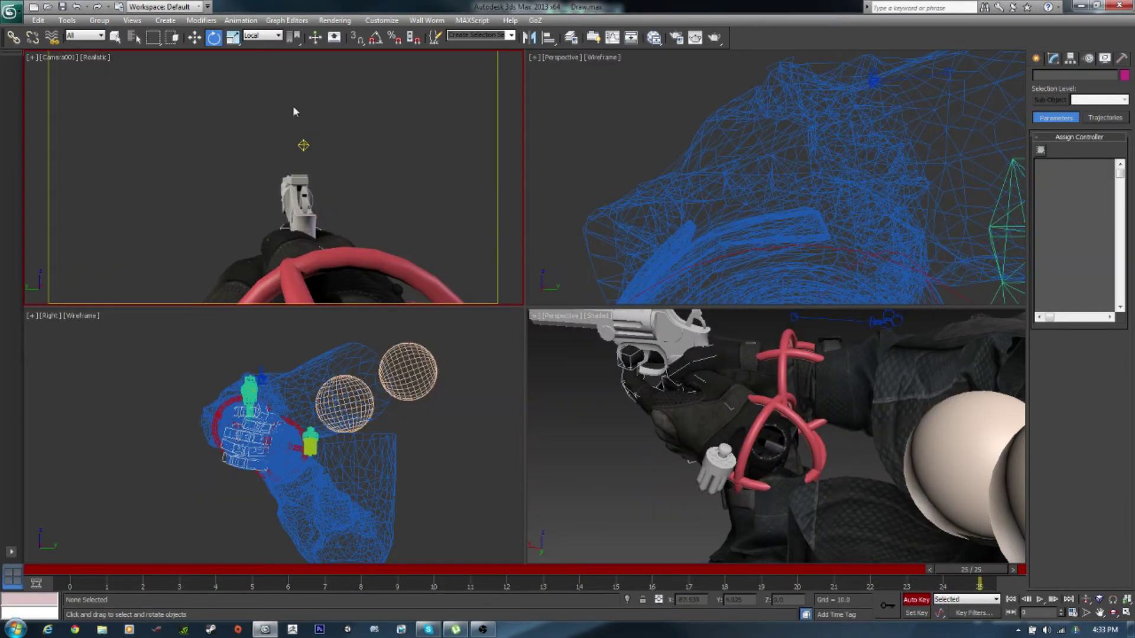
- Open the Idle.max scene, dismissing the missing external files warning
click(10, 10)
click(33, 114)
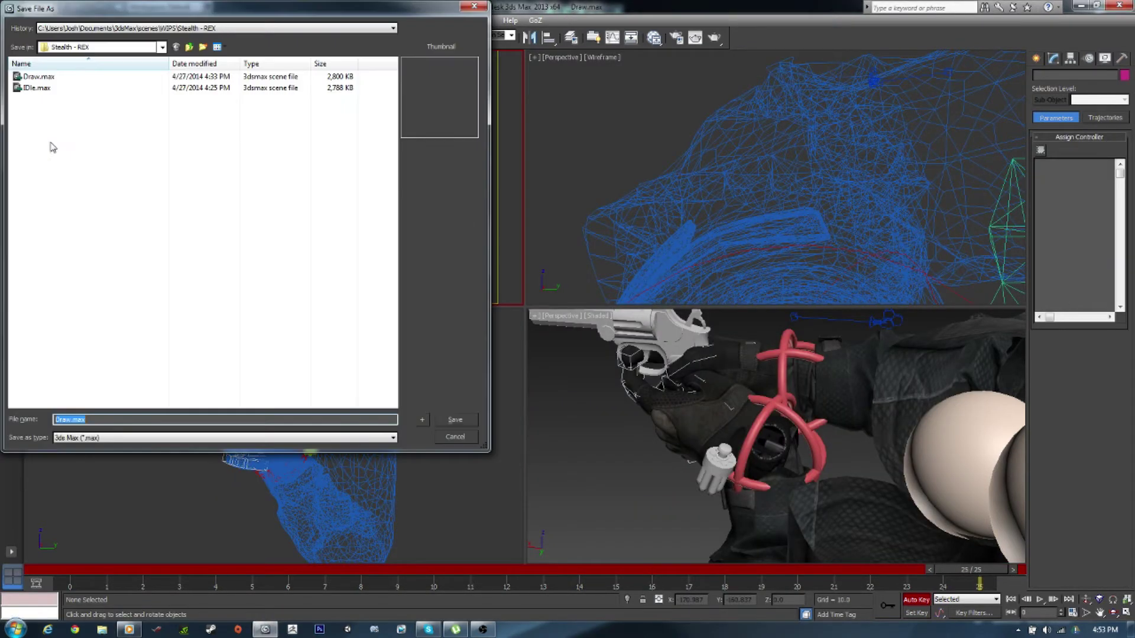
double_click(133, 94)
key(Return)
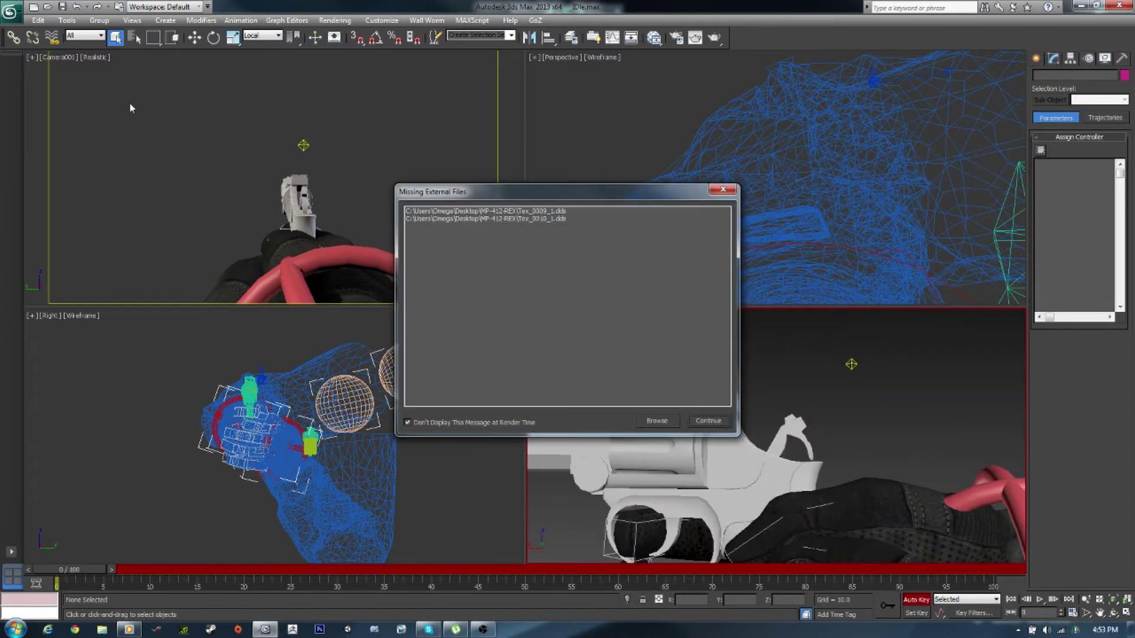
click(715, 420)
- Save the scene under the new name Shoot.max
click(770, 425)
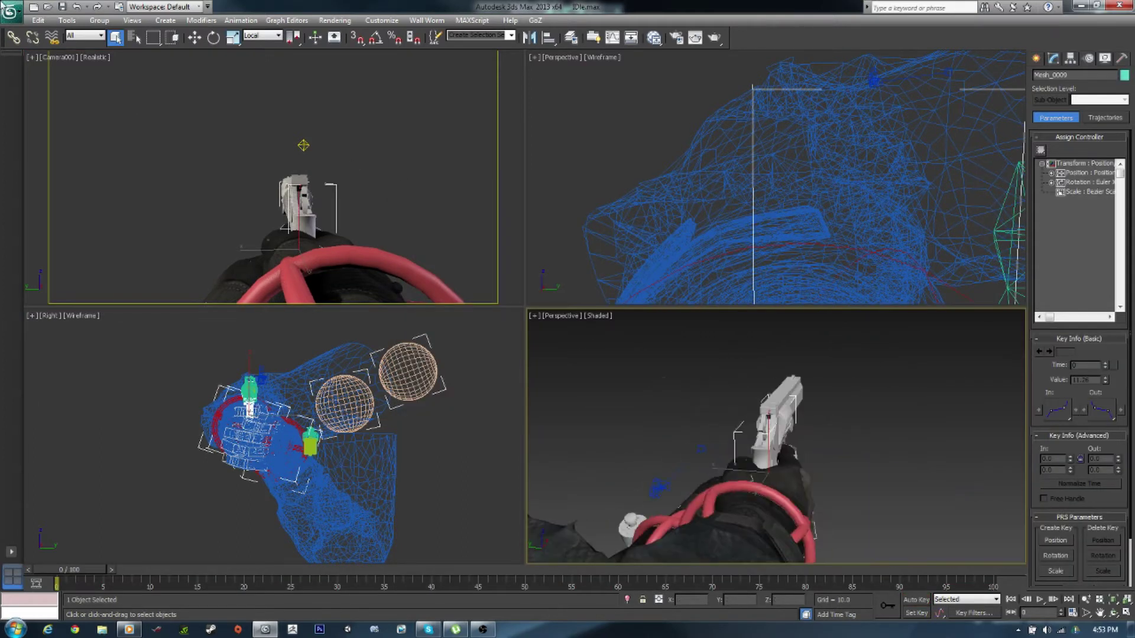
click(10, 11)
click(41, 112)
text(Shoot)
key(Return)
key(Return)
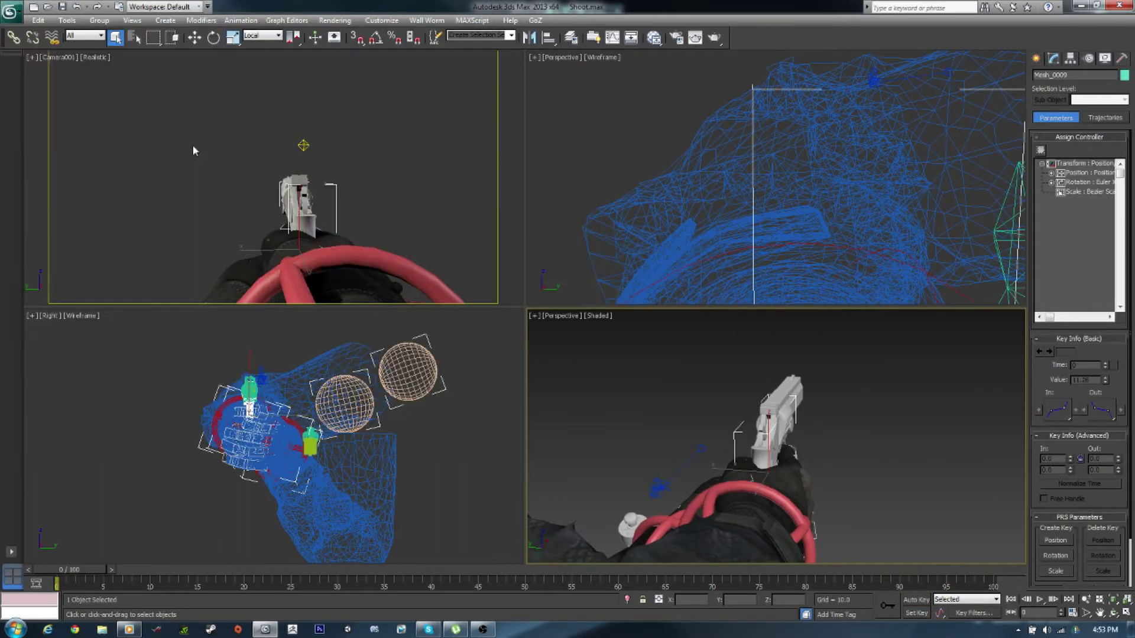
- Turn on Auto Key, set the timeline length to 15 frames, and key the hammer at frame 0
key(n)
click(1073, 613)
text(15)
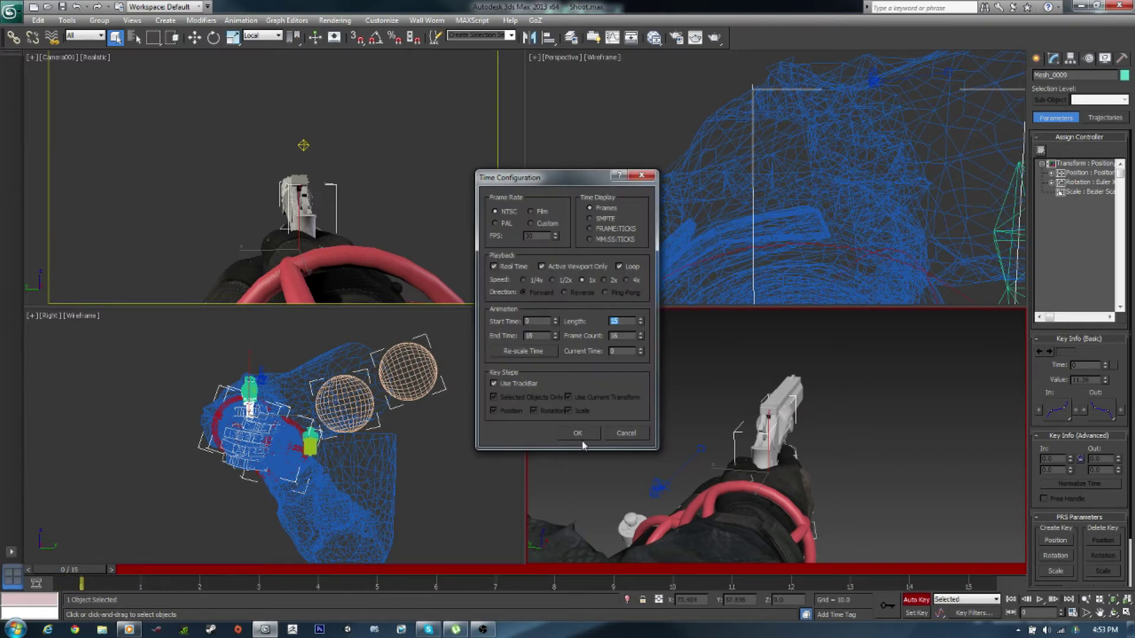
click(578, 433)
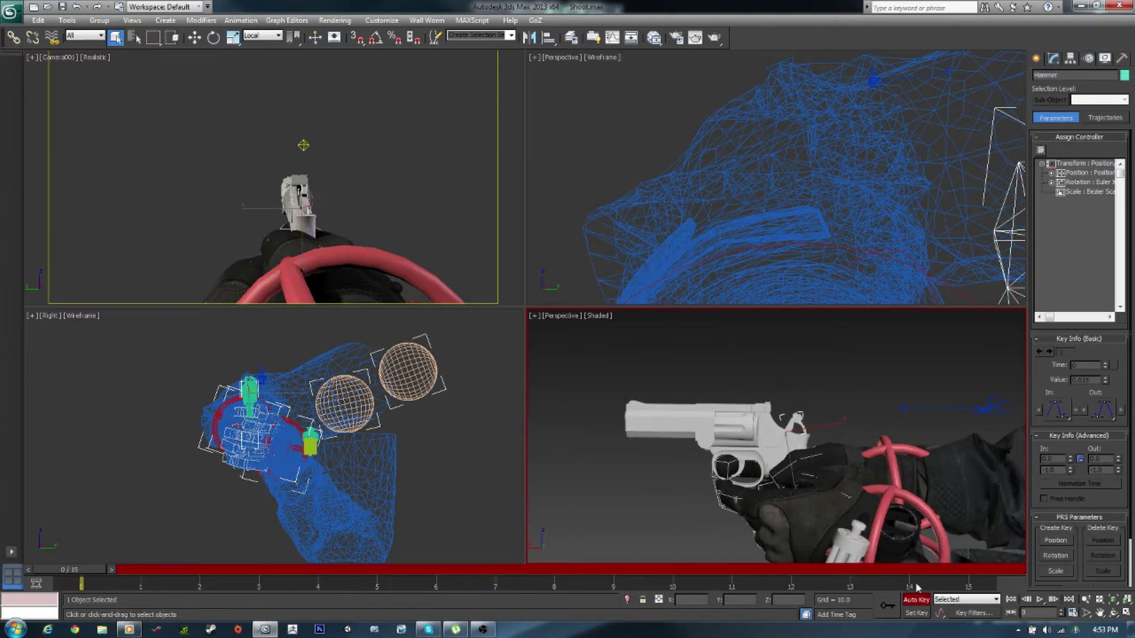
key(k)
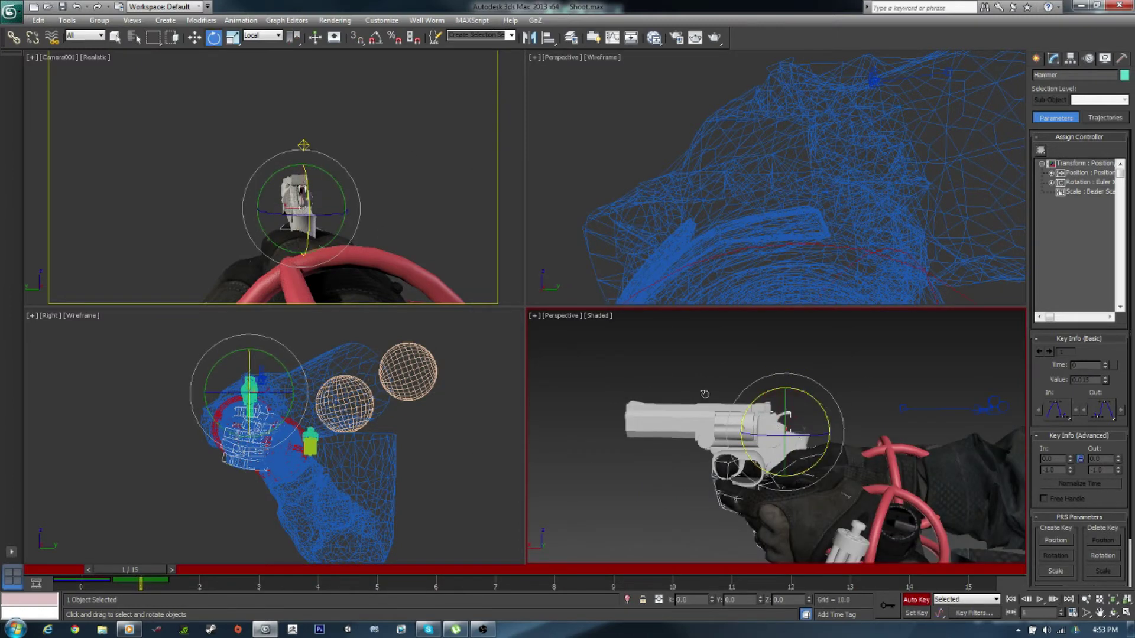
- Copy the hammer's starting key to frame 3, preview the animation, and select the gun
shift+drag(257, 584, 137, 574)
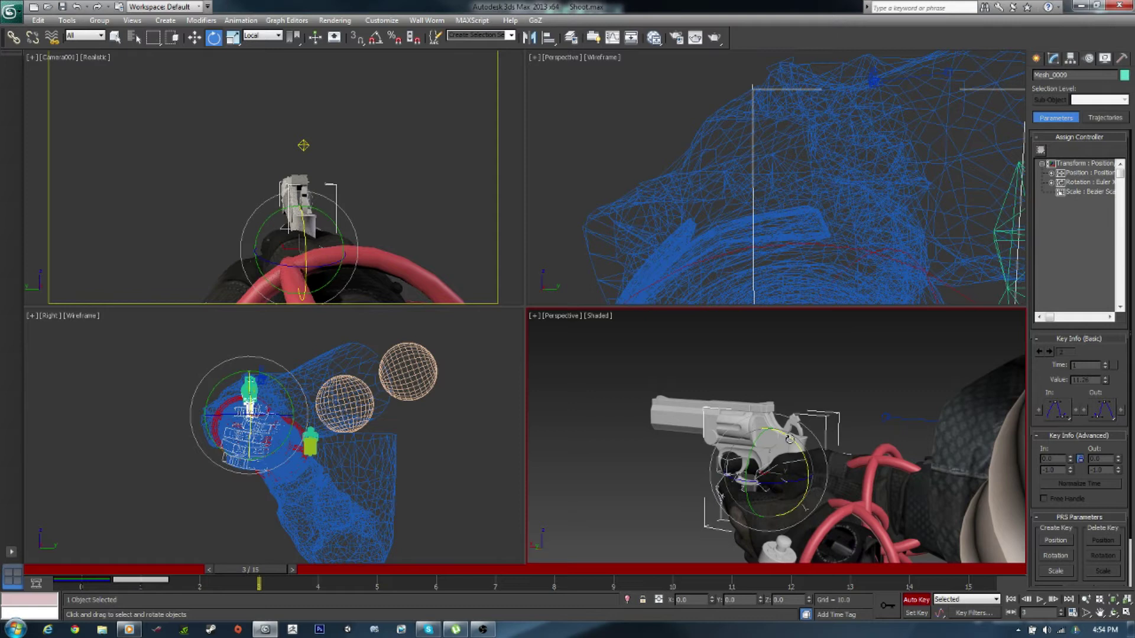
key(q)
mouse_move(269, 571)
mouse_down()
mouse_move(210, 586)
mouse_move(233, 592)
mouse_up()
key(w)
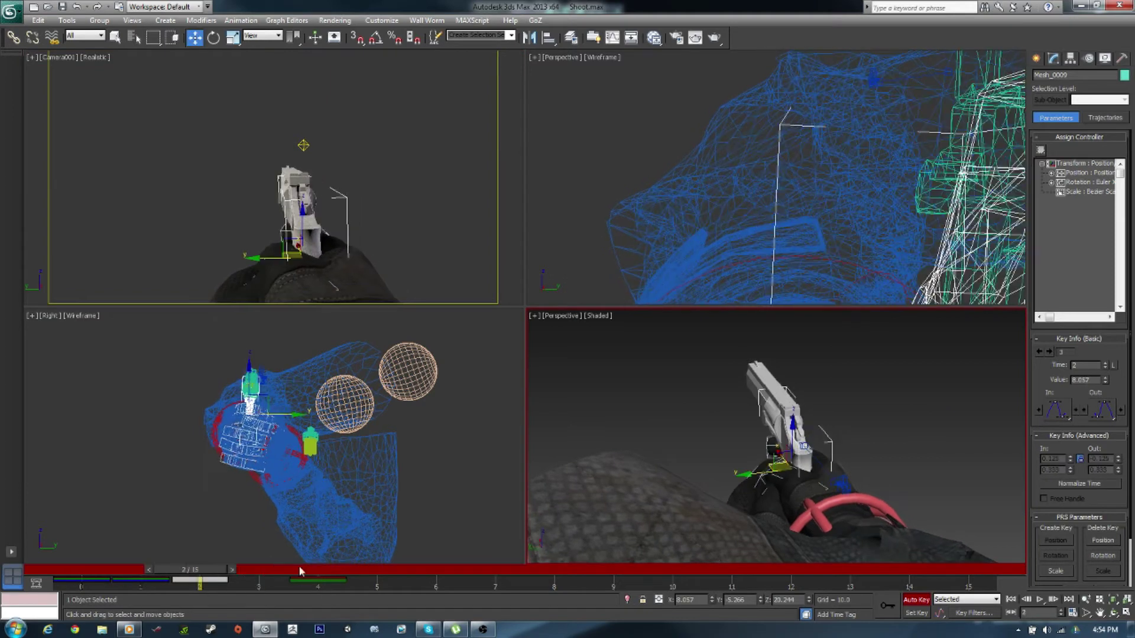
key(slash)
click(182, 252)
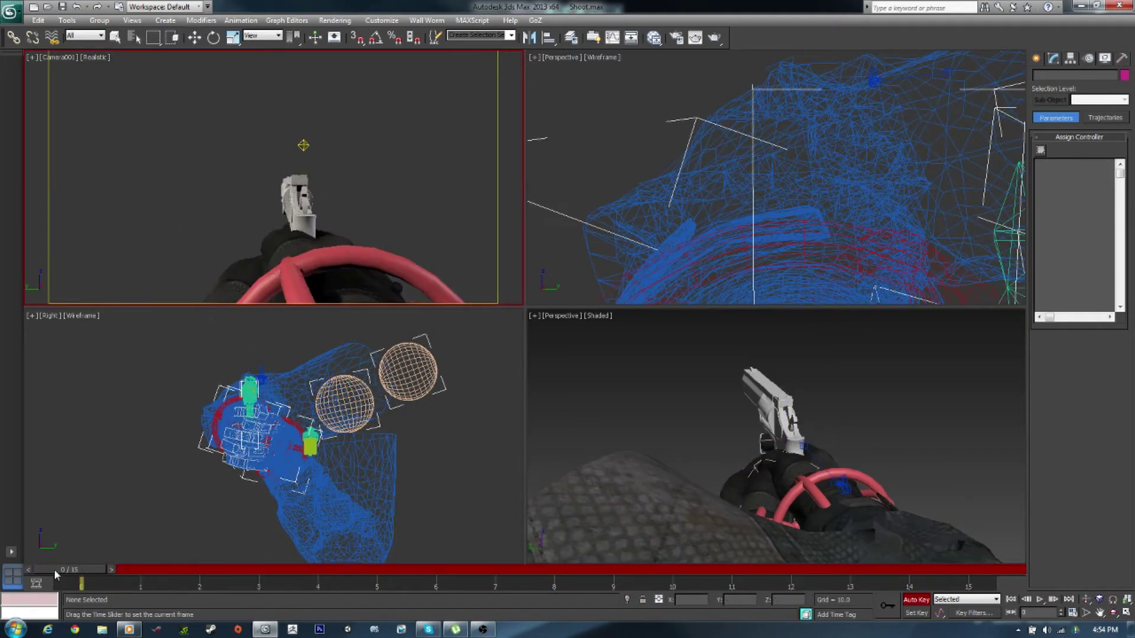
key(w)
click(308, 251)
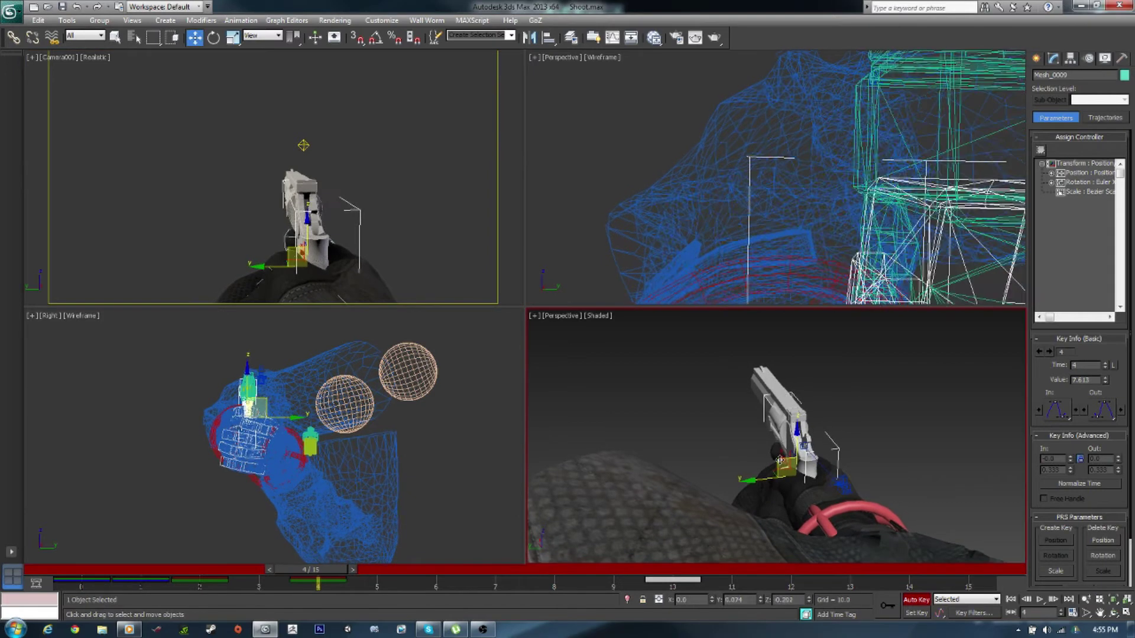
- Key the gun tilted into its recoil pose around frames 2–3, then advance to frames 11–13
key(e)
key(w)
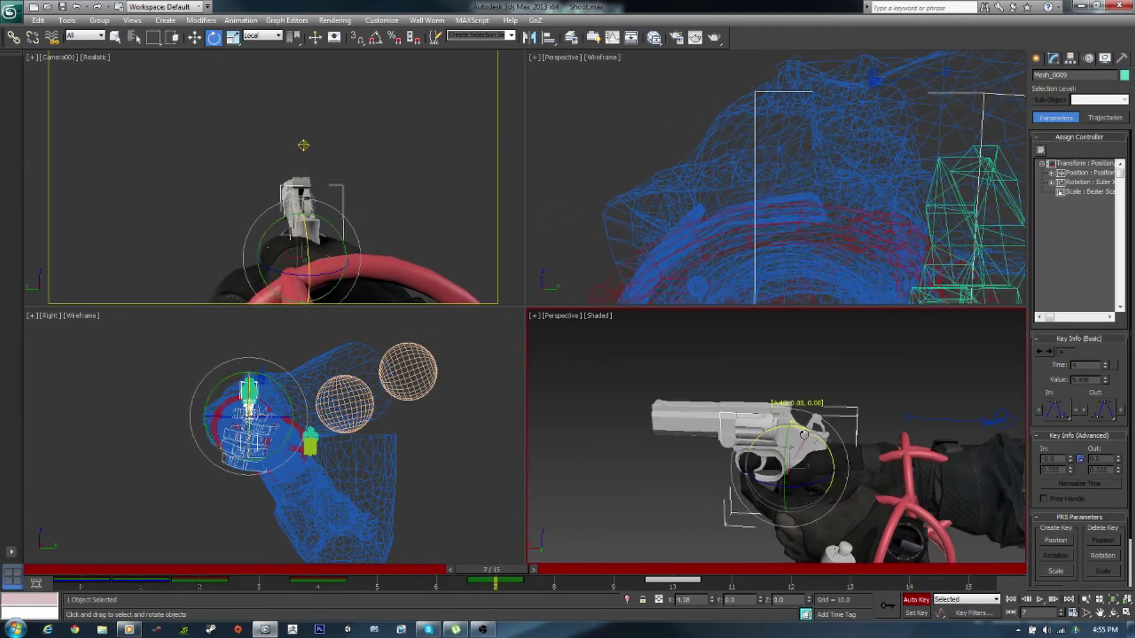
drag(506, 572, 189, 550)
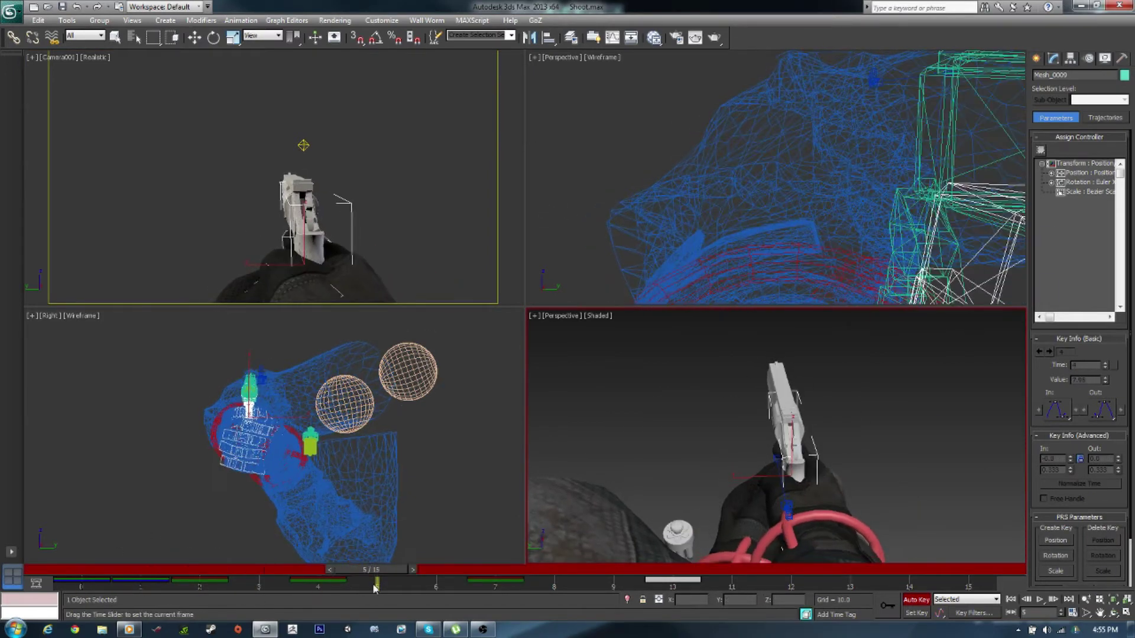
drag(283, 574, 258, 556)
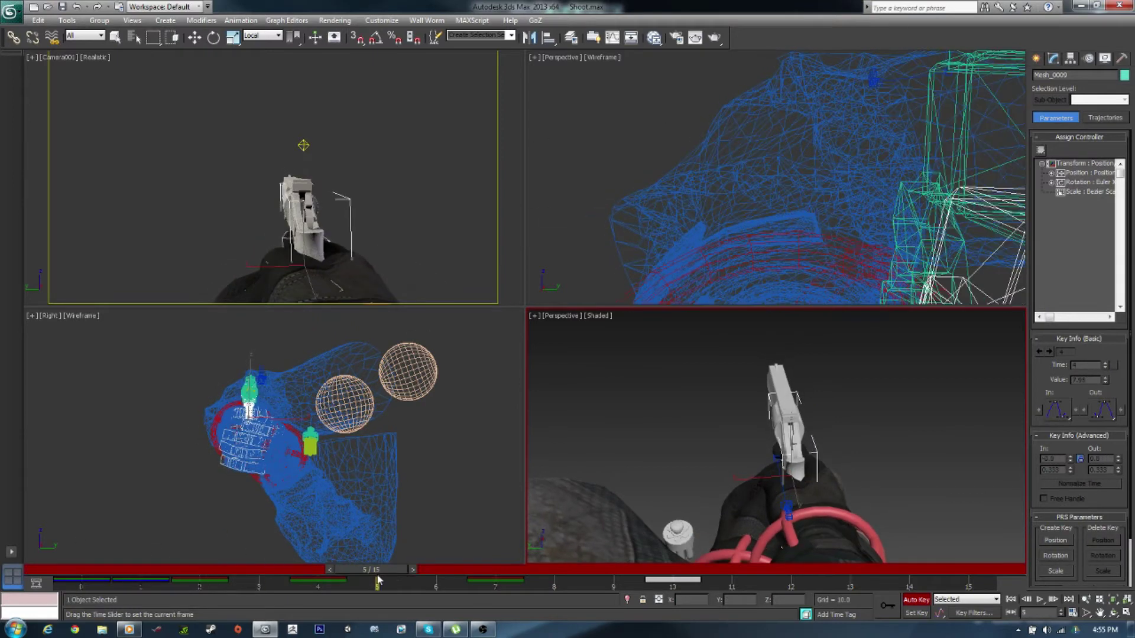
key(e)
drag(379, 583, 437, 582)
drag(795, 476, 797, 478)
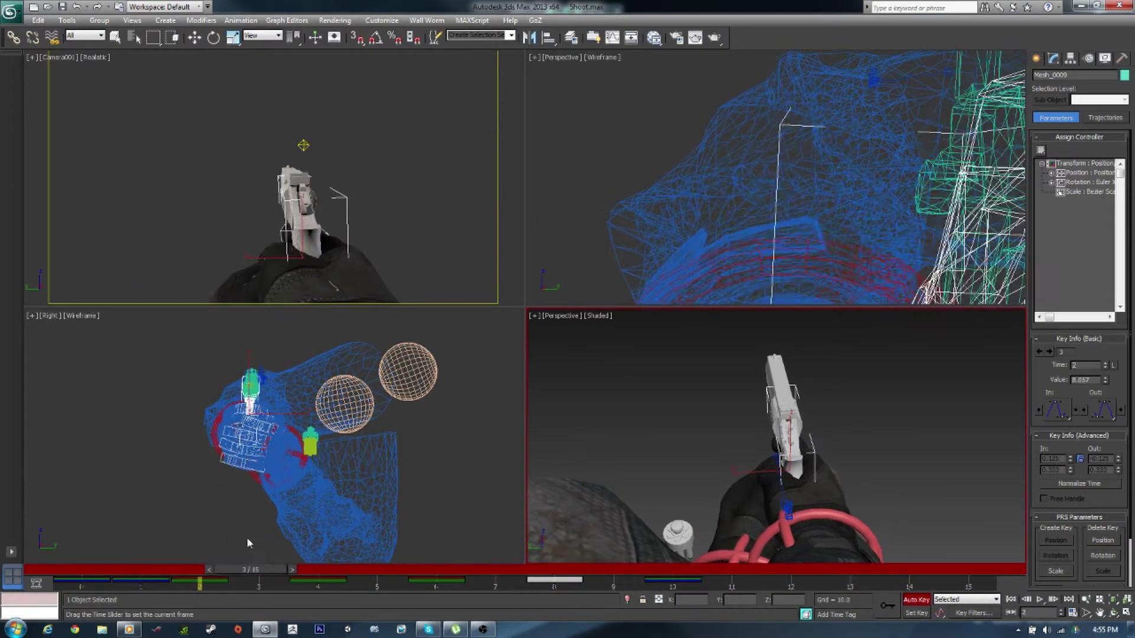
key(w)
mouse_move(211, 569)
mouse_down()
mouse_move(573, 547)
mouse_move(694, 573)
mouse_up()
drag(763, 570, 885, 569)
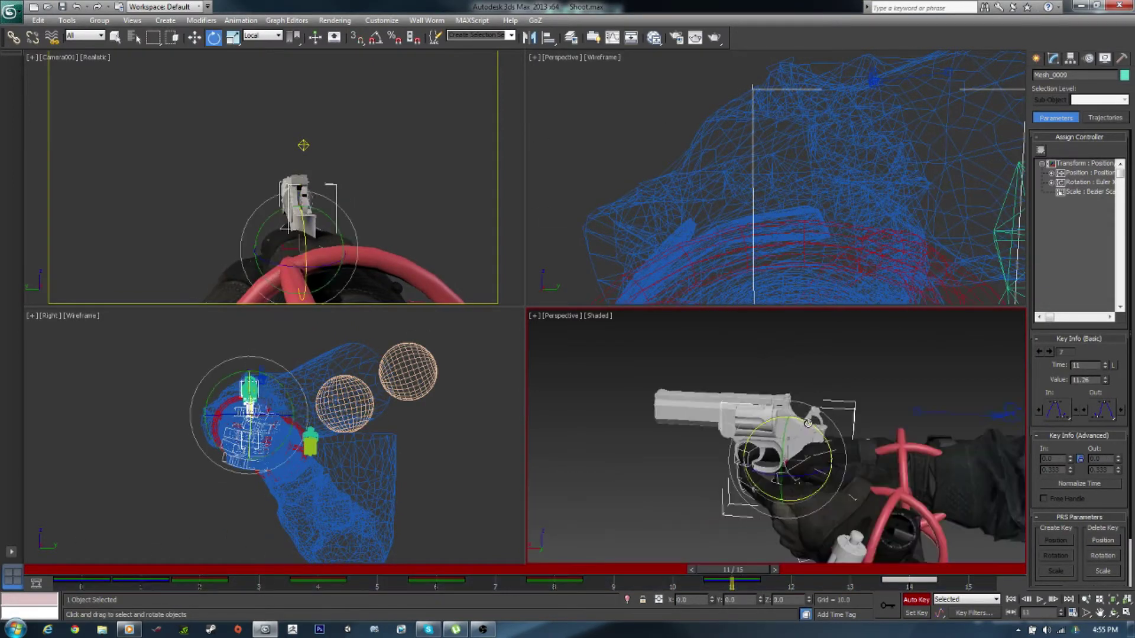
- Extend the animation length to 17 frames
key(q)
click(1072, 613)
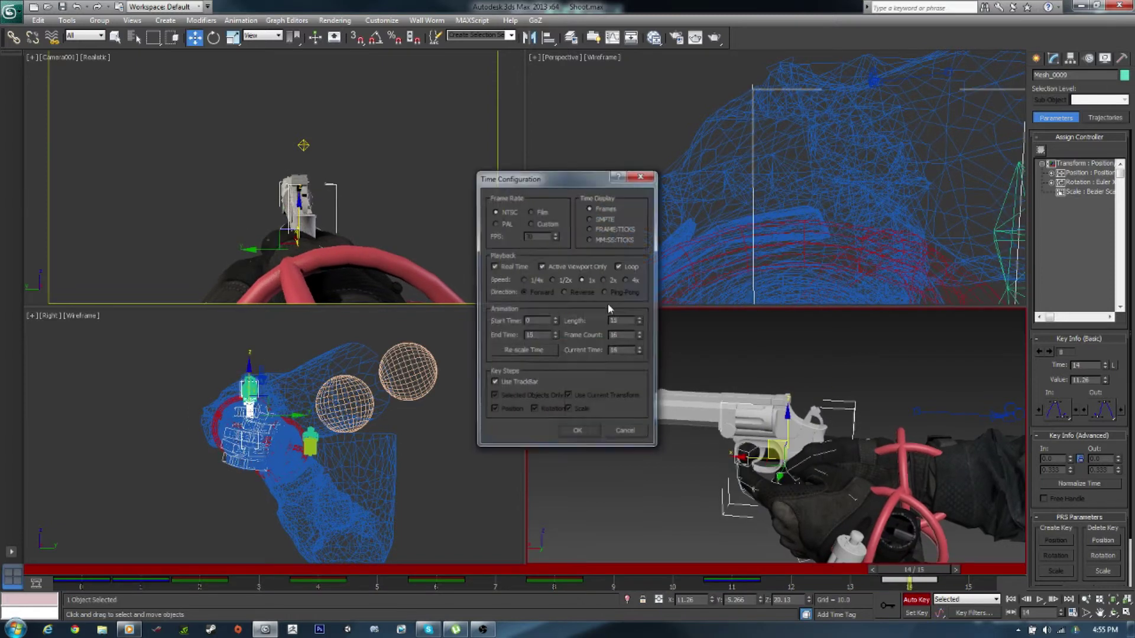
text(17)
click(580, 431)
- Move and rotate the gun to key its settling pose around frames 14–15
key(e)
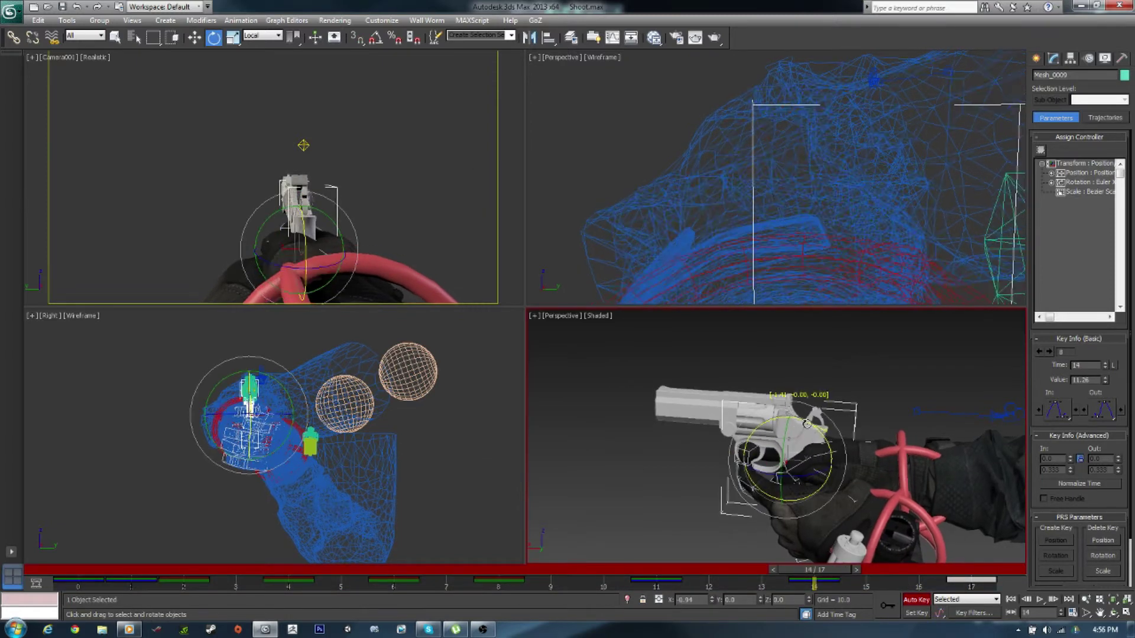
key(w)
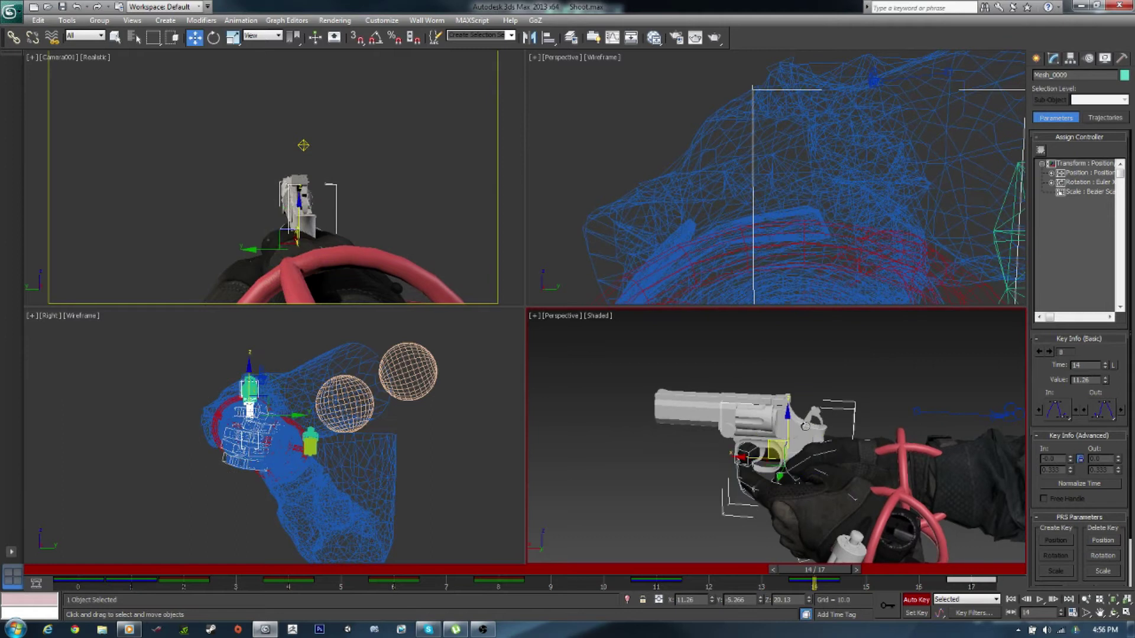
key(q)
drag(816, 571, 879, 579)
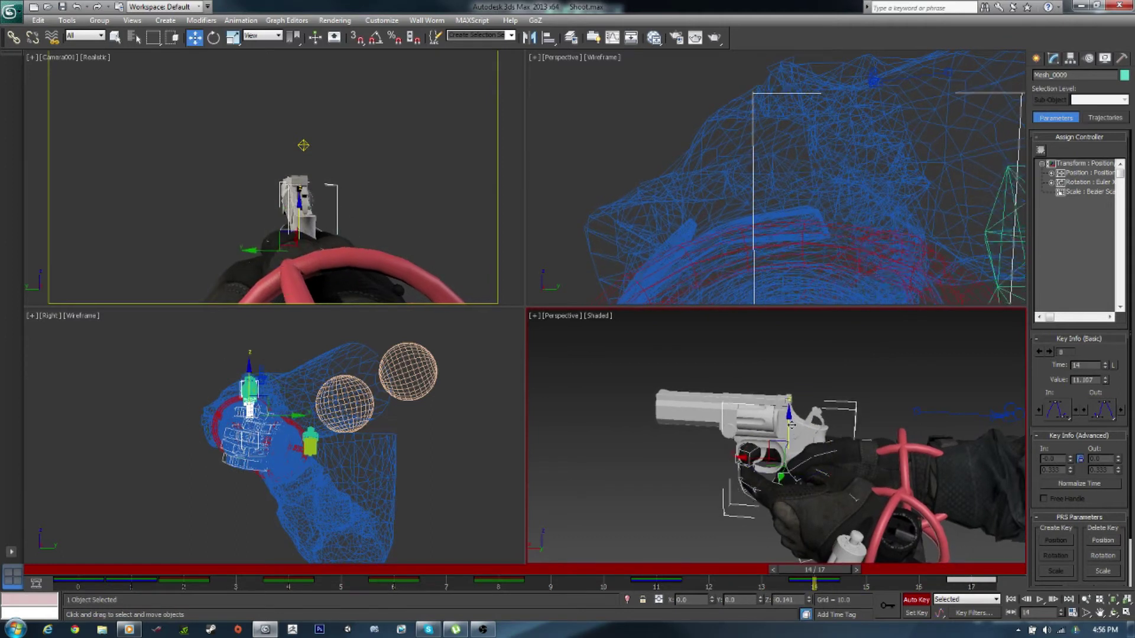
key(e)
key(period)
key(period)
key(period)
- Deselect everything, return to frame 0, and adjust the hand from an orbited view
click(178, 71)
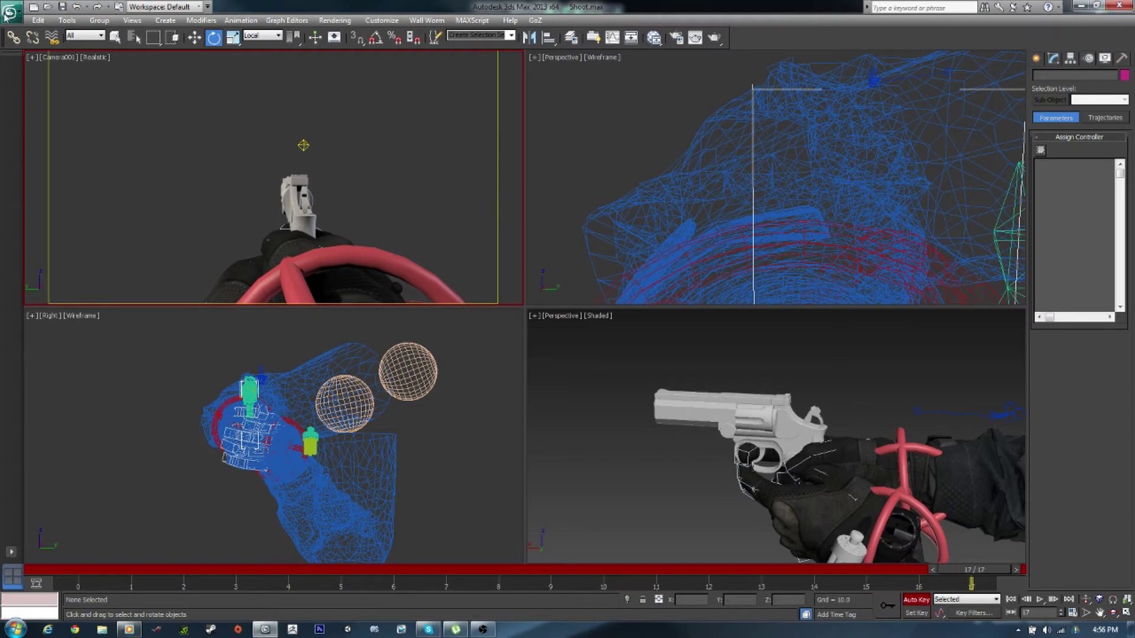
key(Home)
alt+middle_drag(768, 450, 680, 438)
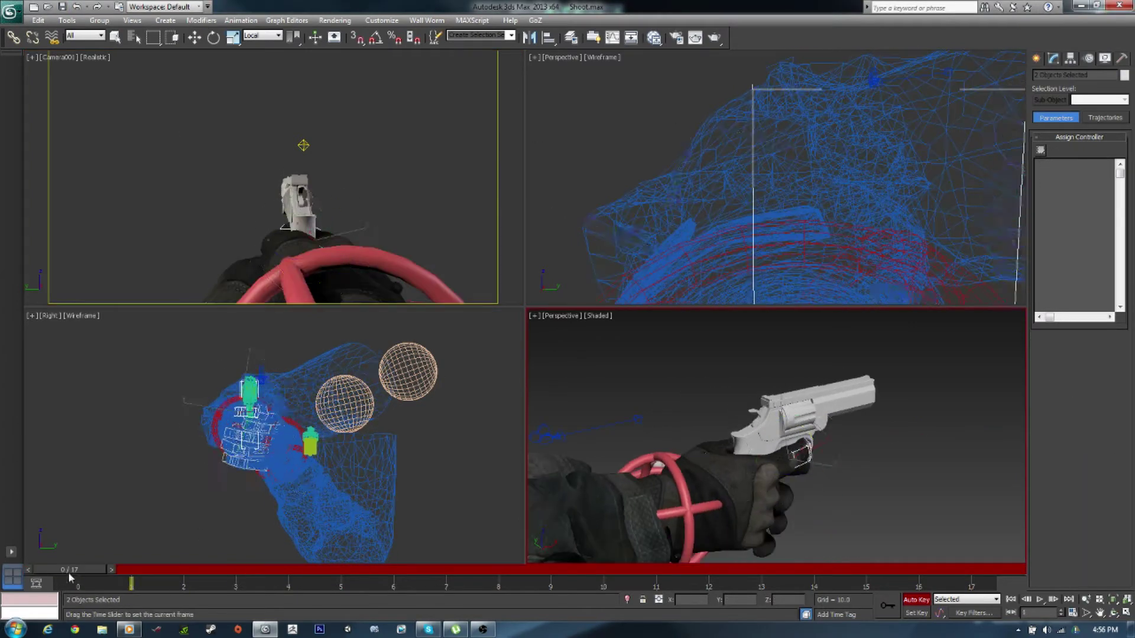
click(155, 577)
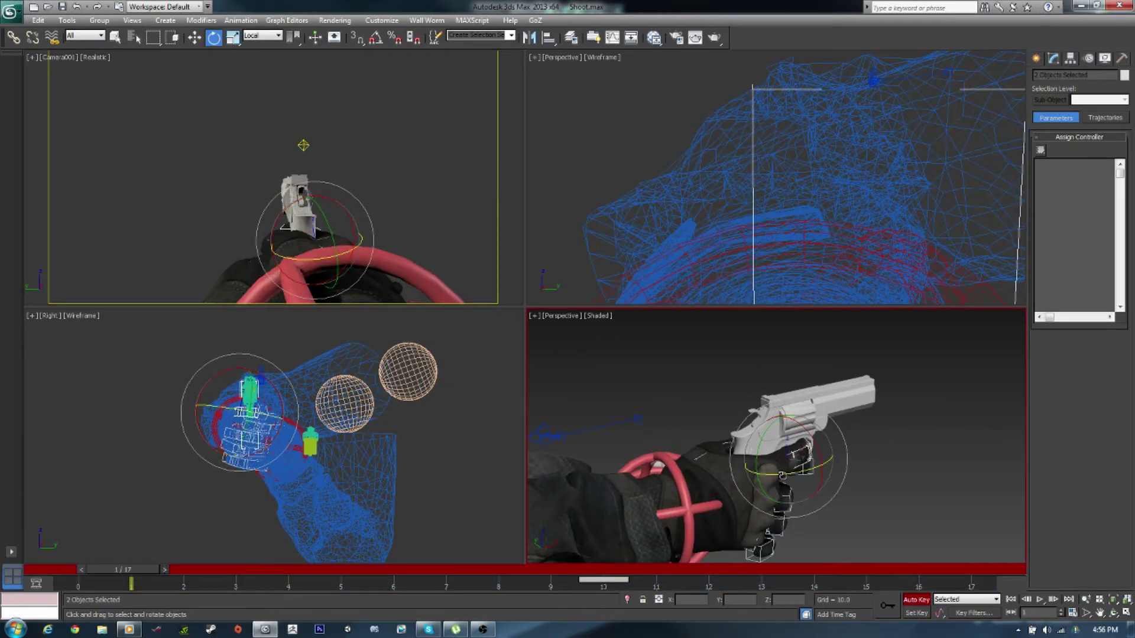
key(q)
mouse_move(132, 569)
mouse_down()
mouse_move(78, 569)
mouse_move(530, 585)
mouse_up()
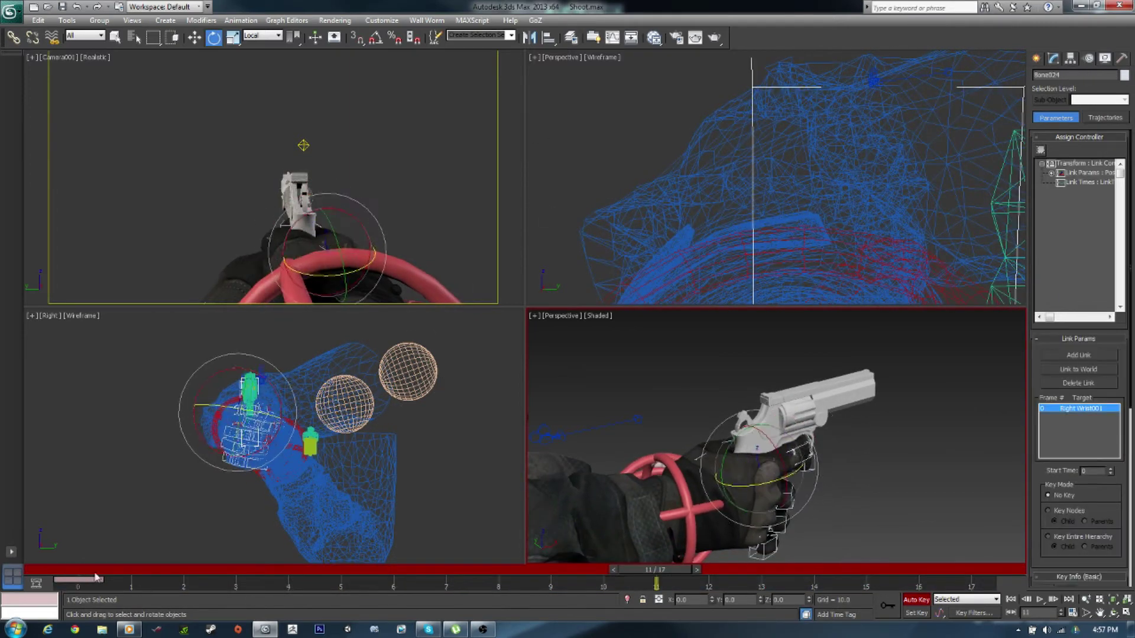
- Move the wrist controller's link key to frame 10 and rotate the gun and hand slightly
drag(655, 571, 83, 584)
key(/)
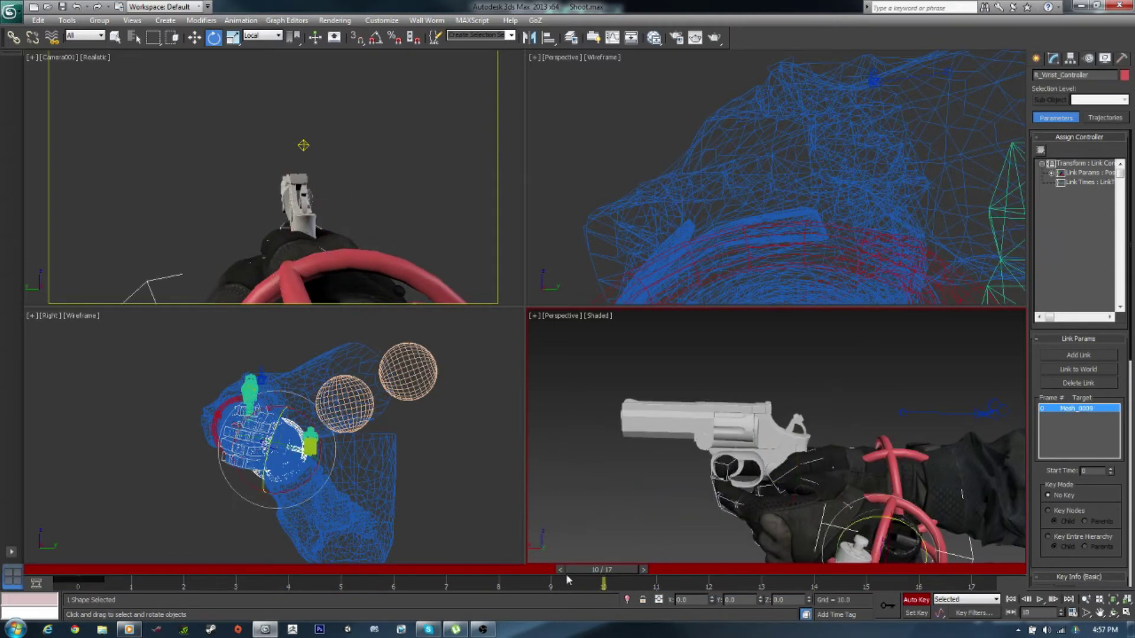
drag(566, 580, 605, 595)
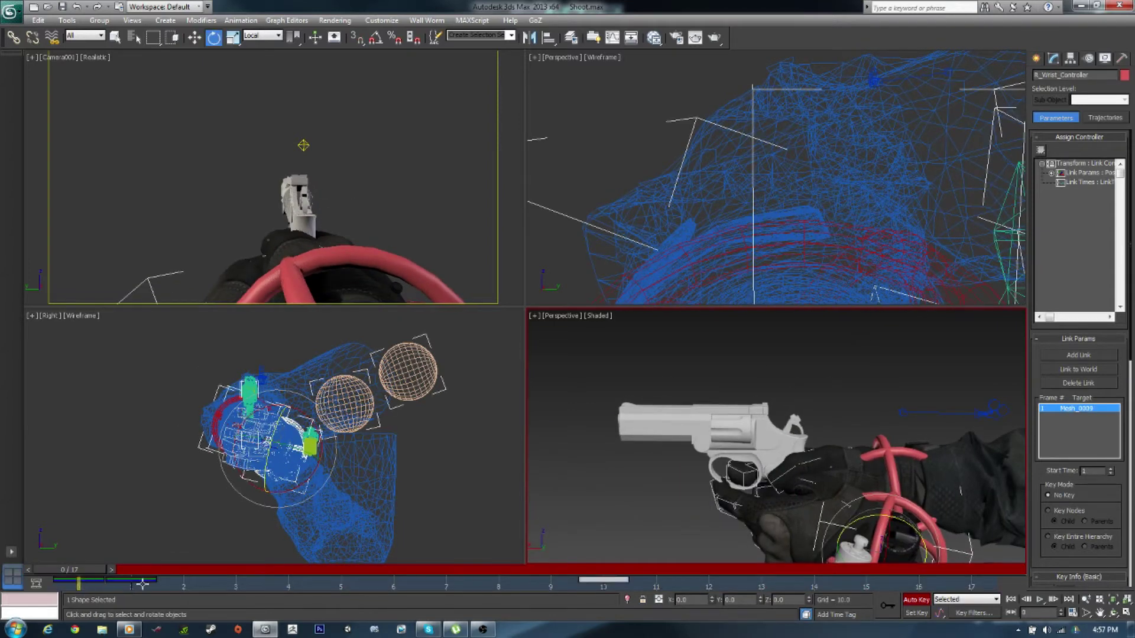
drag(875, 524, 885, 528)
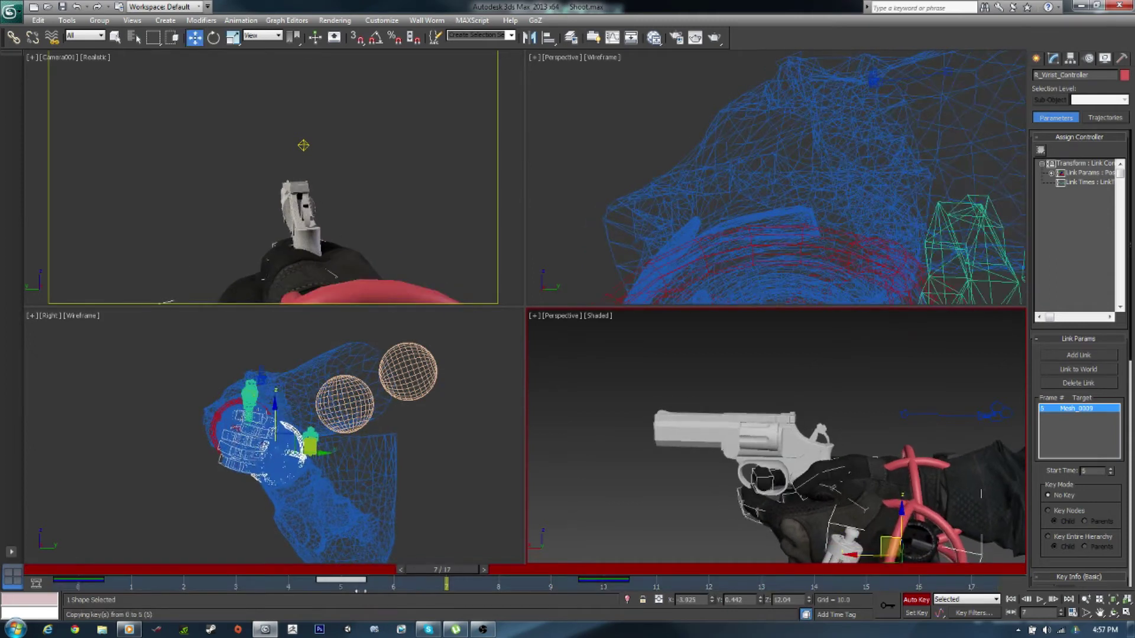
mouse_move(86, 569)
mouse_down()
mouse_move(530, 570)
mouse_move(71, 571)
mouse_up()
- Shift the finger bones' keys (Bone023, Bone030) later, to frame 13
click(802, 467)
key(w)
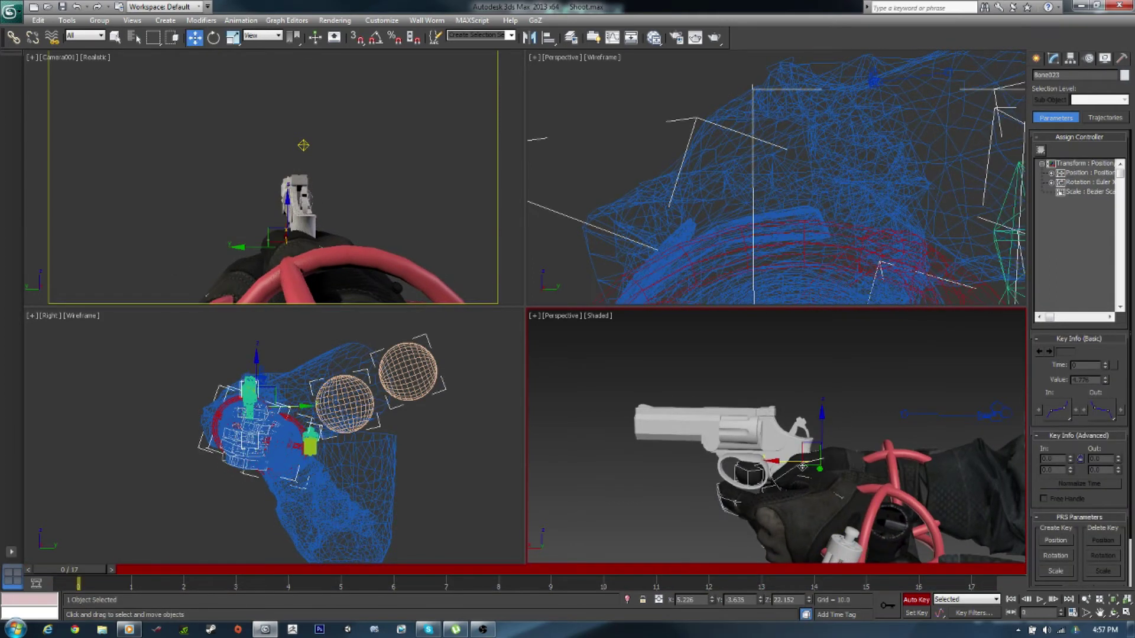
click(185, 497)
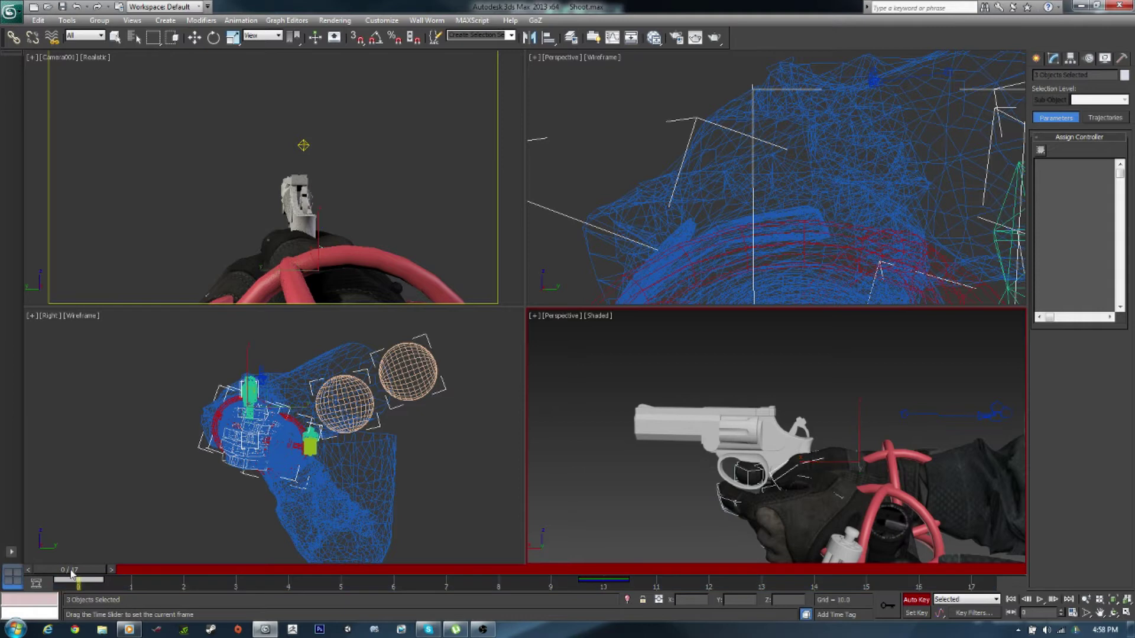
key(e)
drag(79, 582, 754, 578)
key(e)
click(834, 441)
double_click(820, 441)
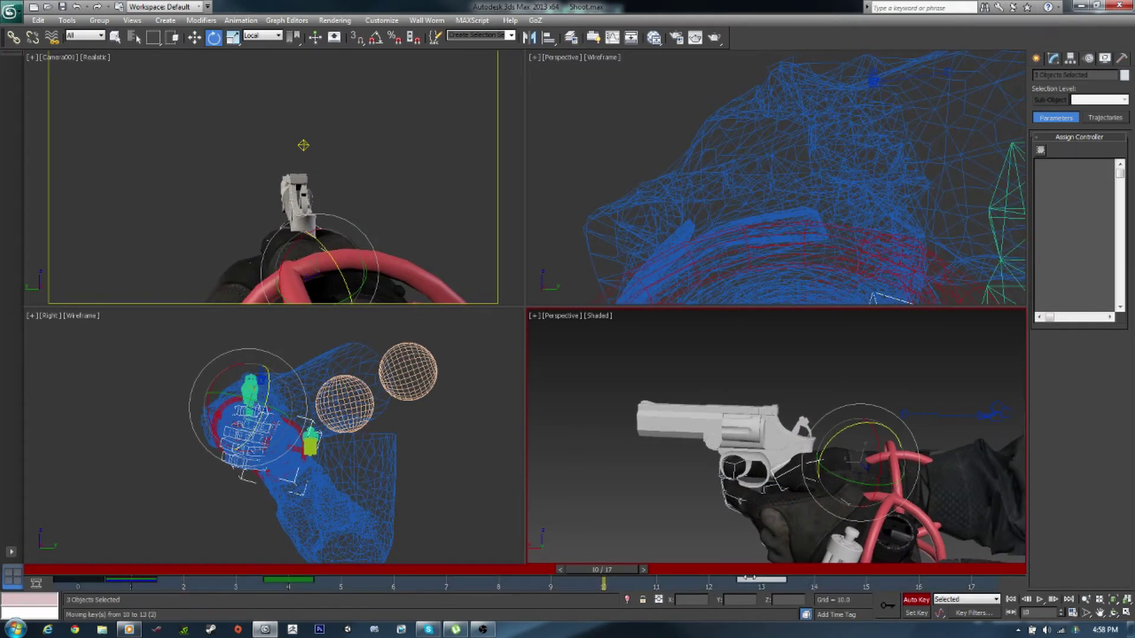
click(89, 500)
click(67, 20)
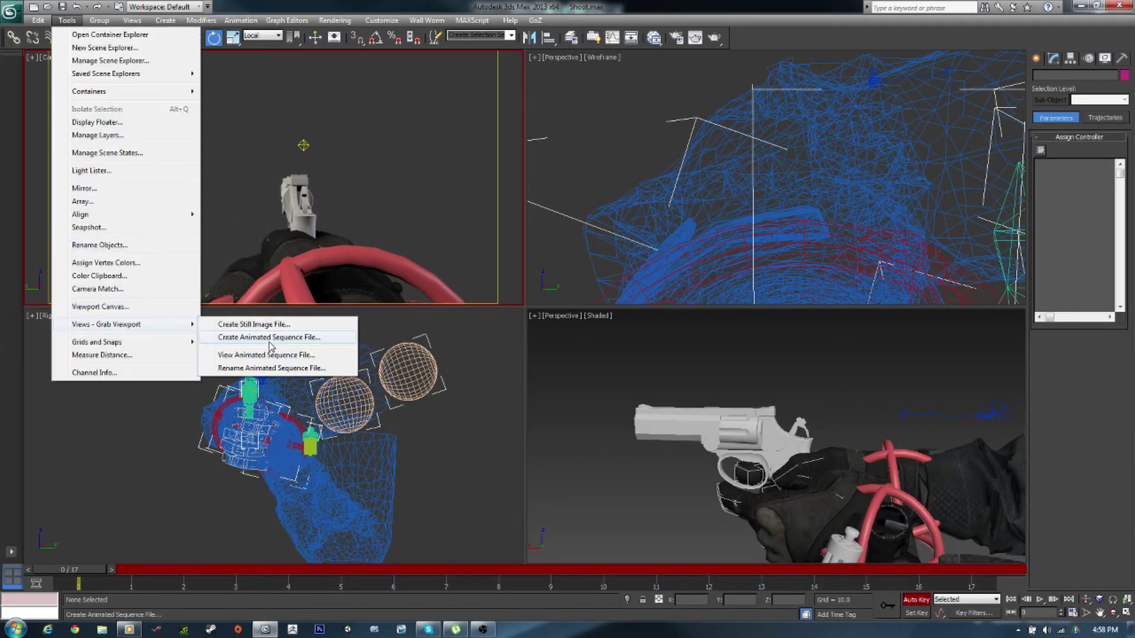
- Save Shoot.max, then reopen Idle.max and dismiss the missing-files warnings
click(269, 341)
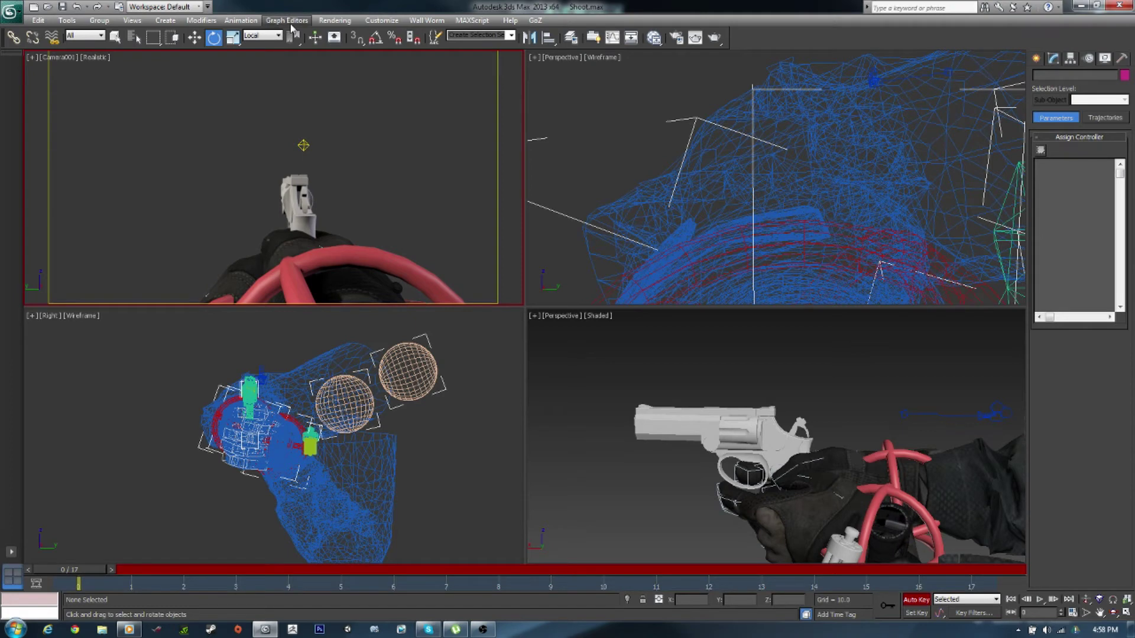
key(ctrl+o)
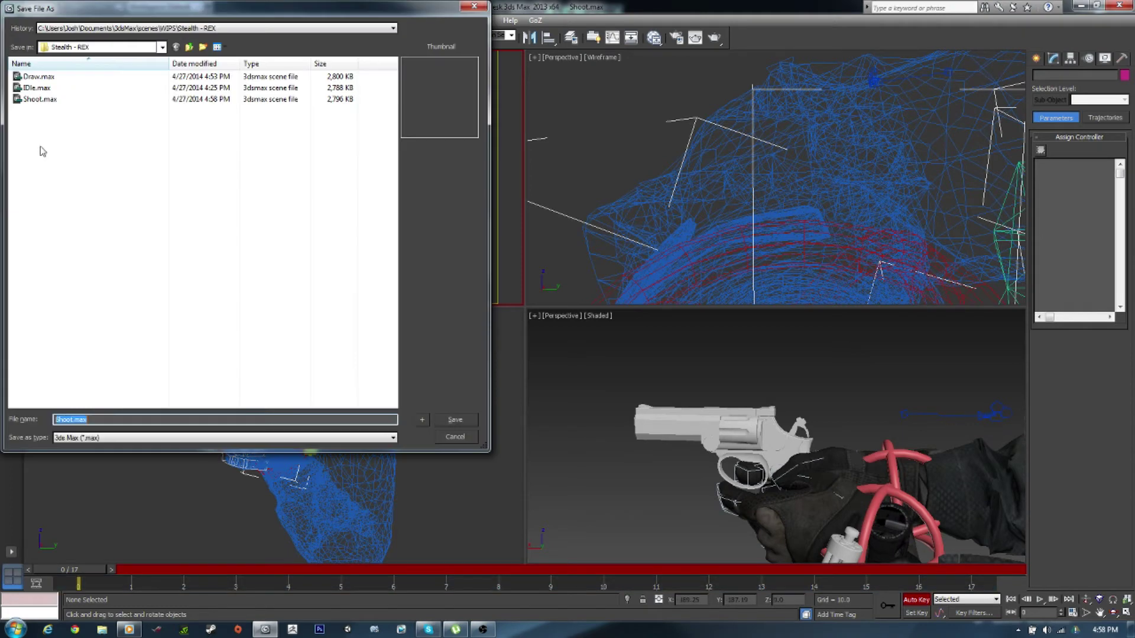
key(Escape)
click(10, 11)
click(127, 113)
click(708, 421)
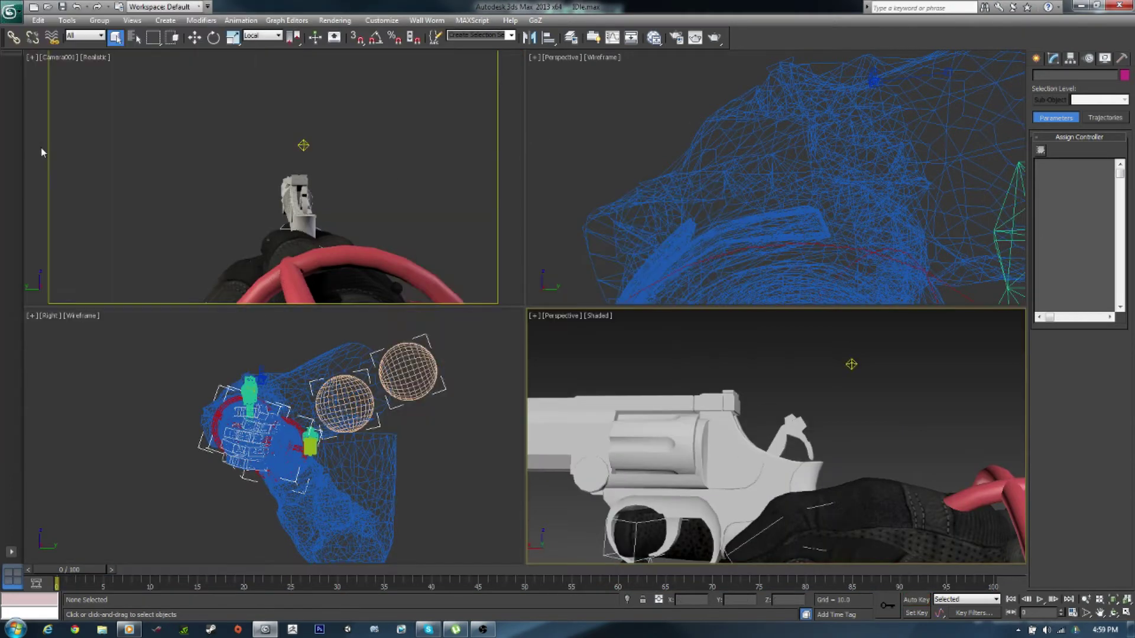
key(ctrl+o)
- With Auto Key on, pose the speedloader at frame 7: move it, rotate it 7.5°, and lower it
click(915, 600)
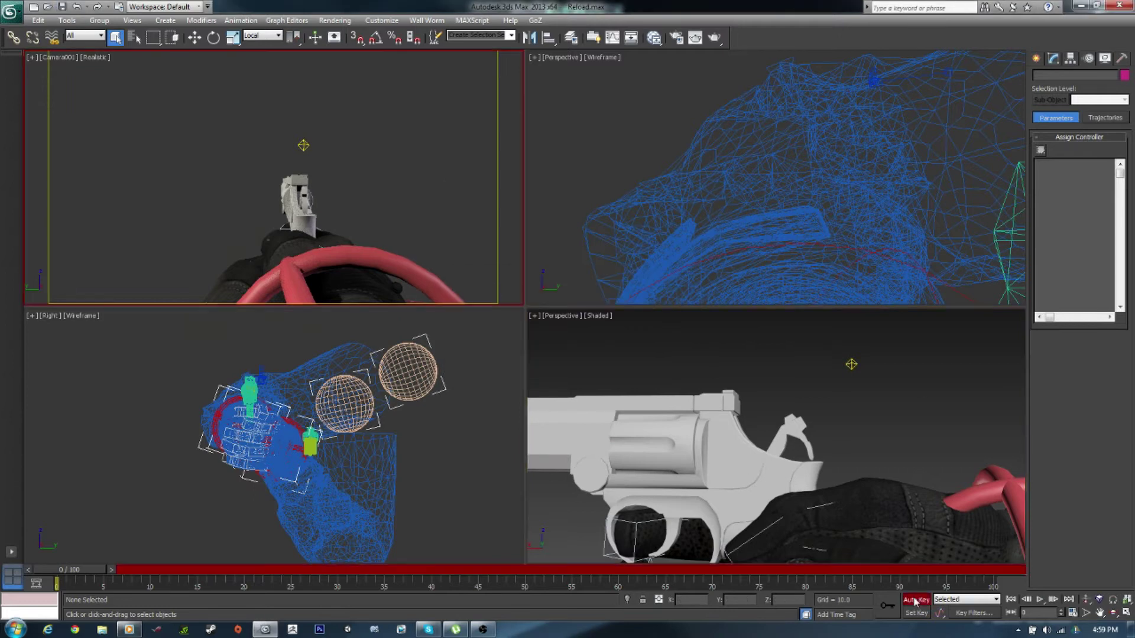
click(702, 493)
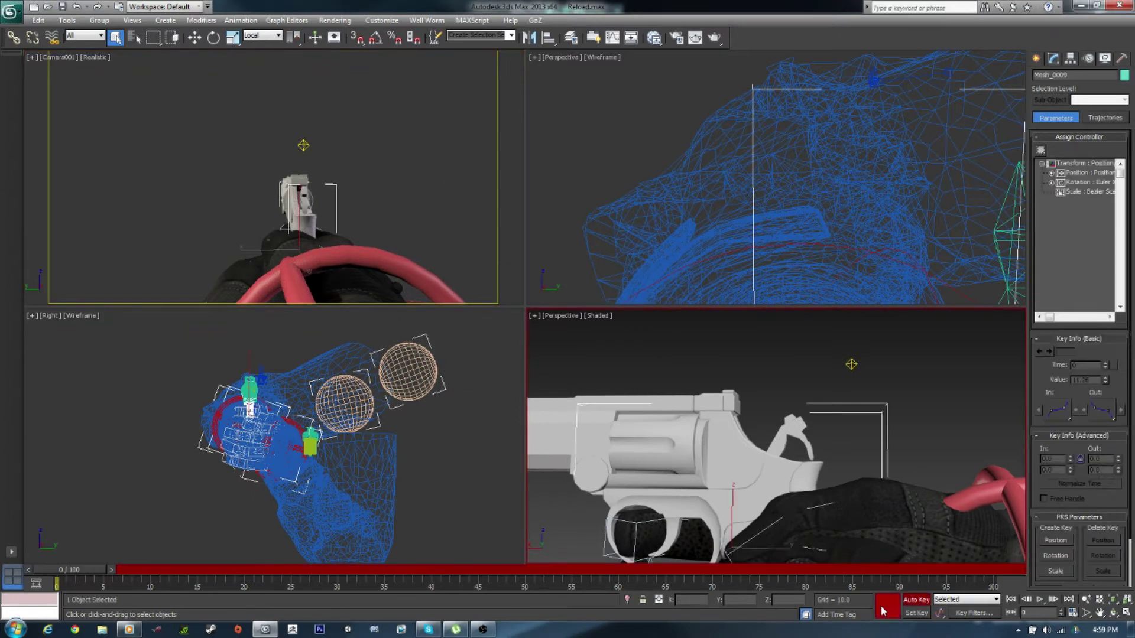
click(998, 502)
alt+middle_drag(998, 502, 813, 474)
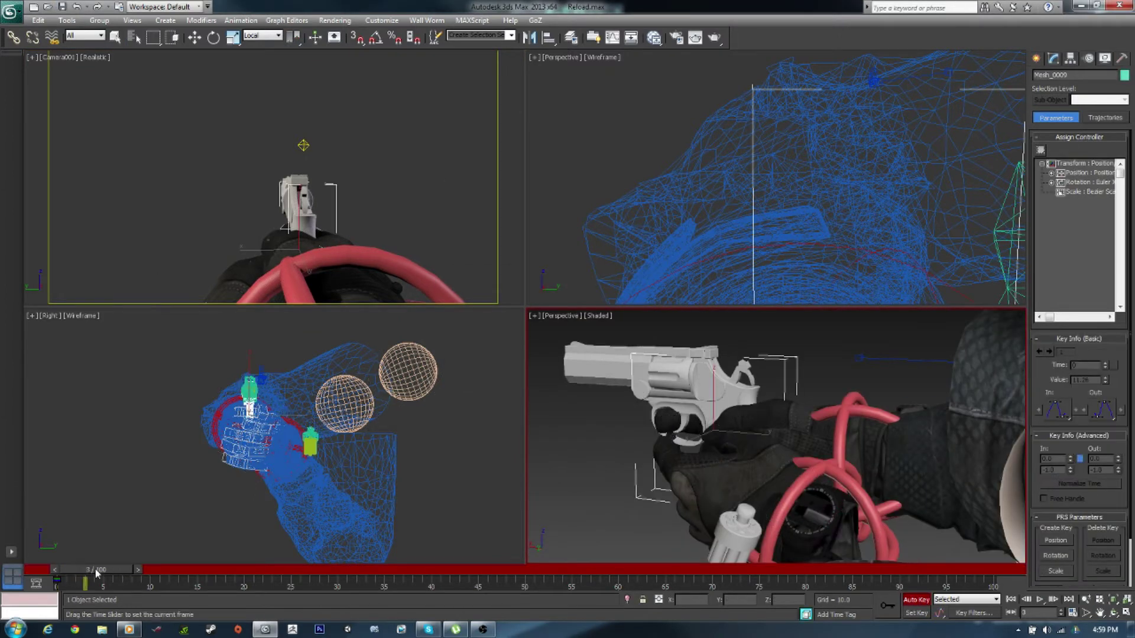
drag(59, 570, 132, 569)
click(801, 506)
key(w)
mouse_move(768, 443)
alt+middle_down()
mouse_move(822, 507)
mouse_move(831, 473)
alt+middle_up()
key(e)
drag(831, 473, 828, 464)
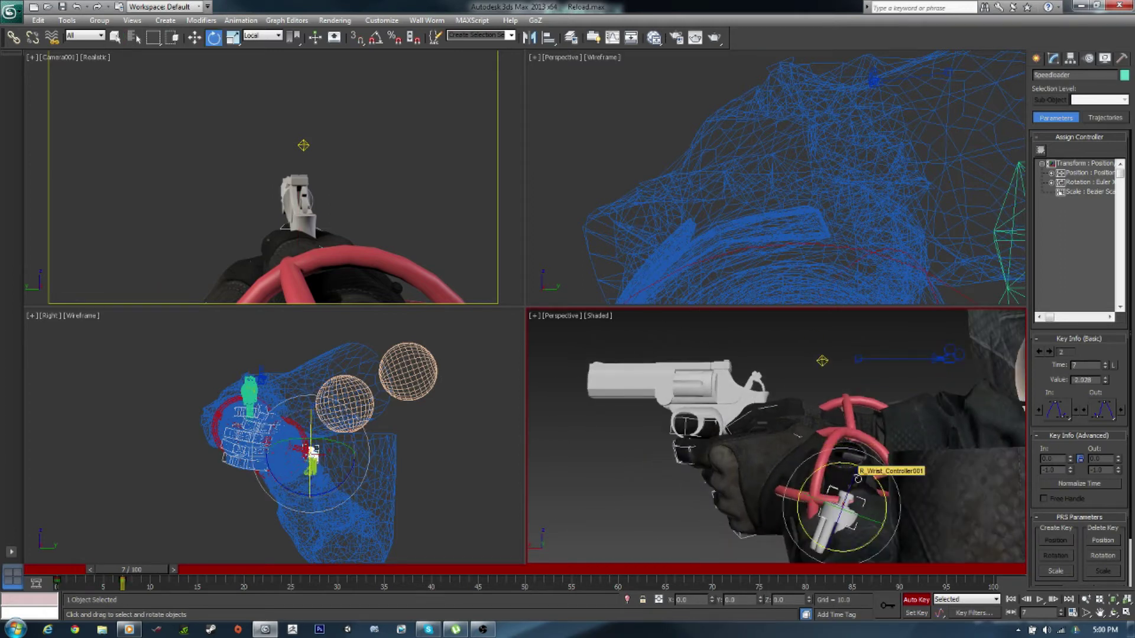
key(w)
alt+middle_drag(850, 486, 810, 515)
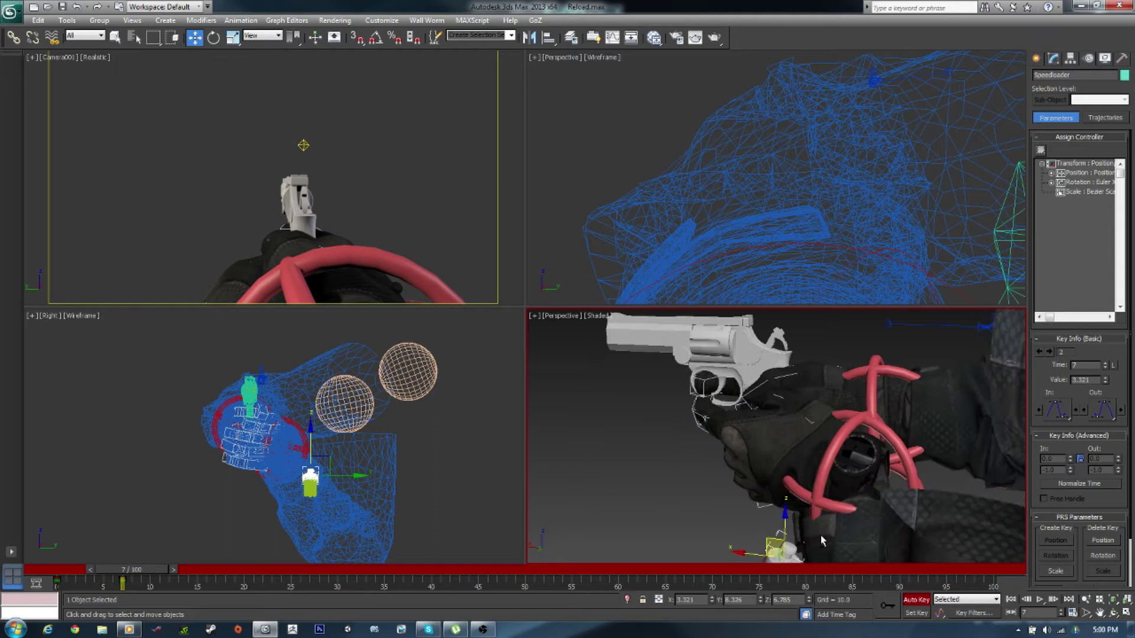
drag(810, 515, 757, 518)
- Reposition the hand toward the speedloader using R_Wrist_Controller
click(875, 446)
mouse_move(858, 422)
mouse_down()
mouse_move(839, 461)
mouse_move(776, 491)
mouse_up()
key(w)
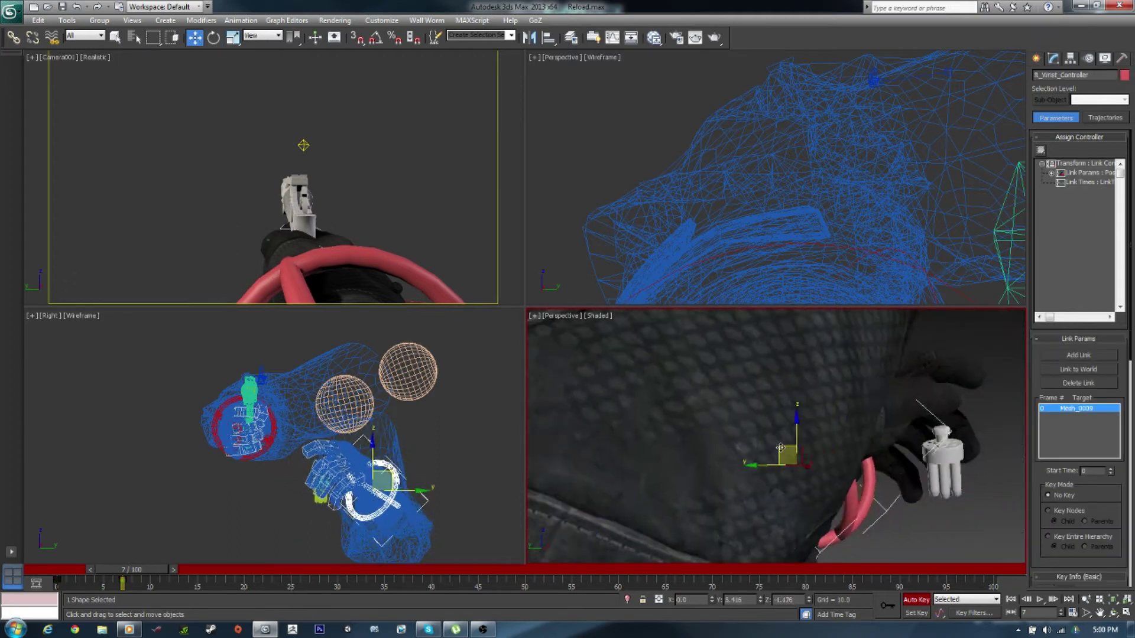
alt+middle_drag(777, 491, 893, 395)
scroll(892, 395, down, 5)
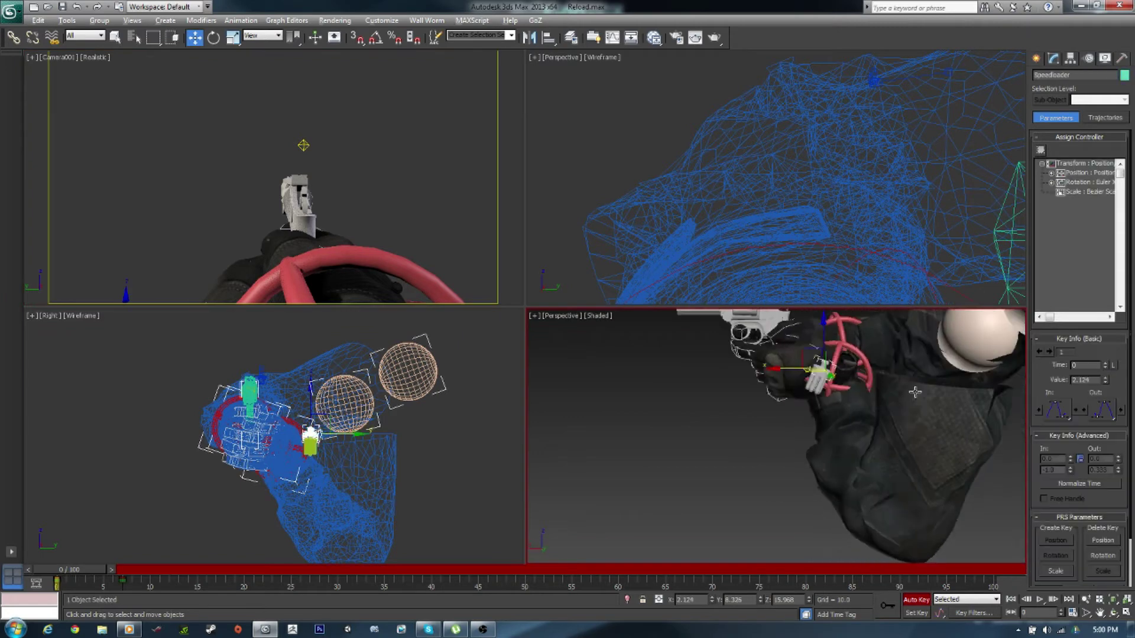
scroll(893, 395, down, 2)
key(alt+w)
key(alt+w)
- In the camera view, key the revolver tilting up and right at frame 7
click(198, 247)
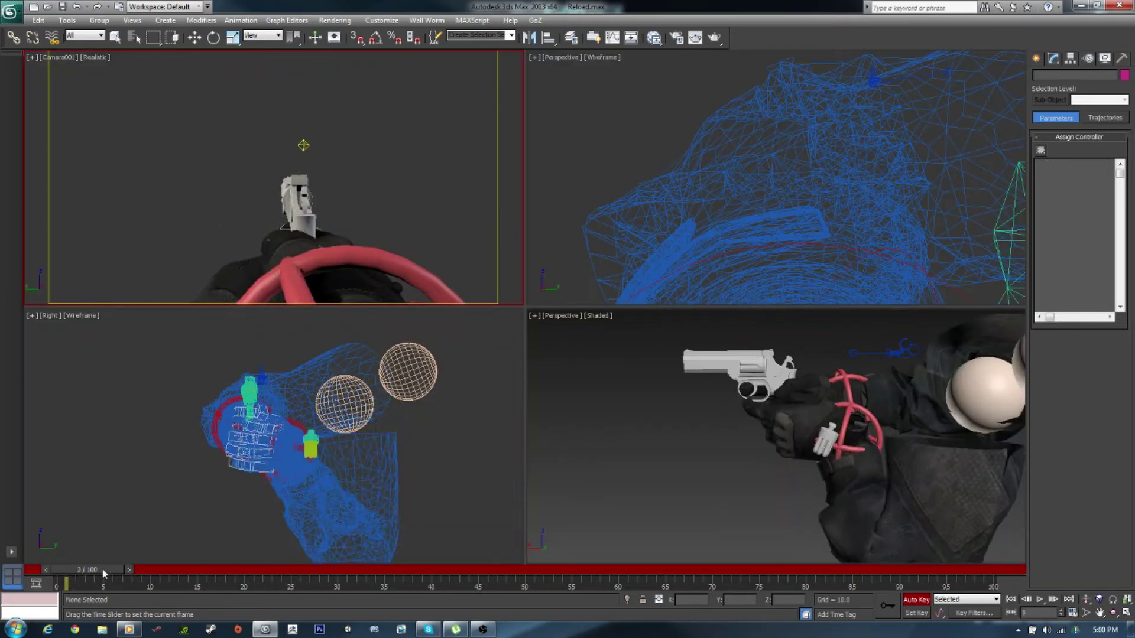
drag(102, 569, 144, 576)
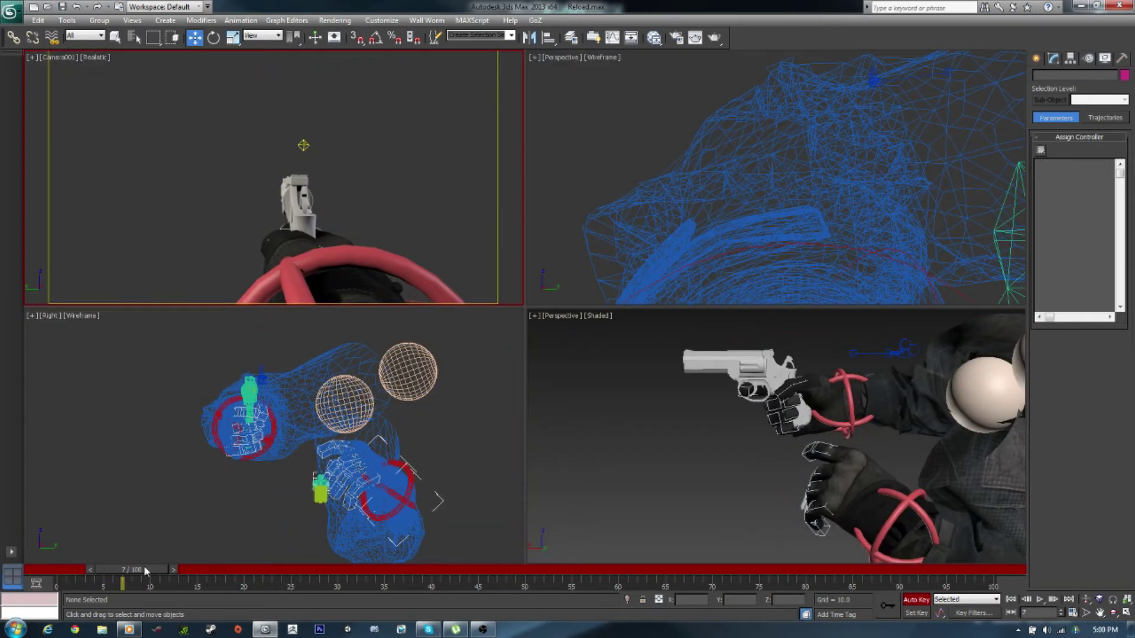
key(e)
click(298, 220)
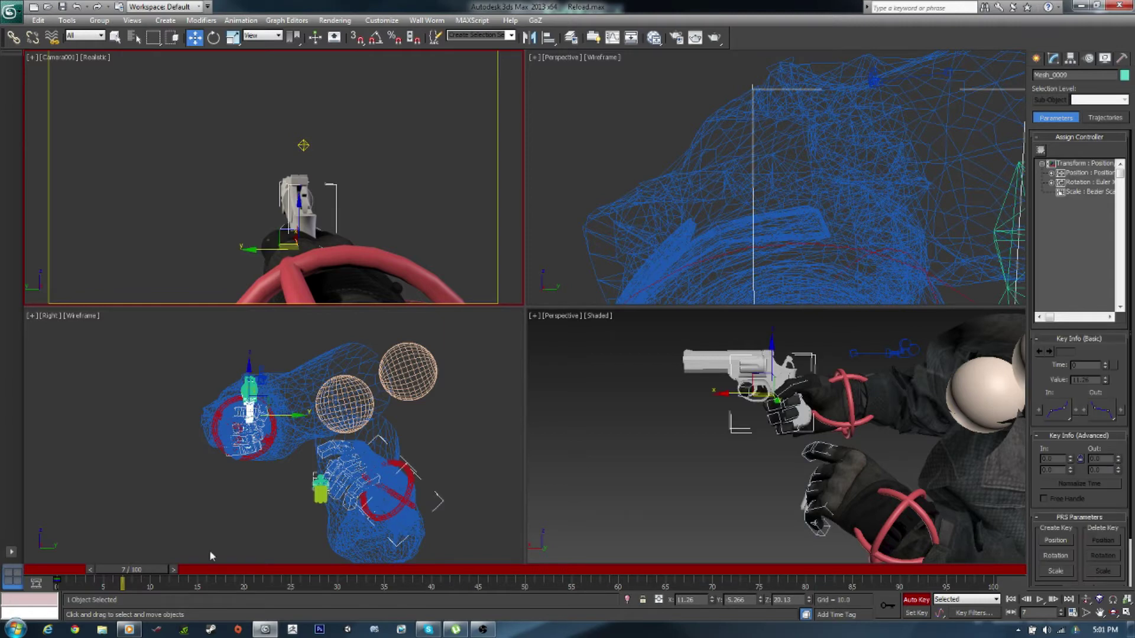
alt+middle_drag(769, 449, 816, 414)
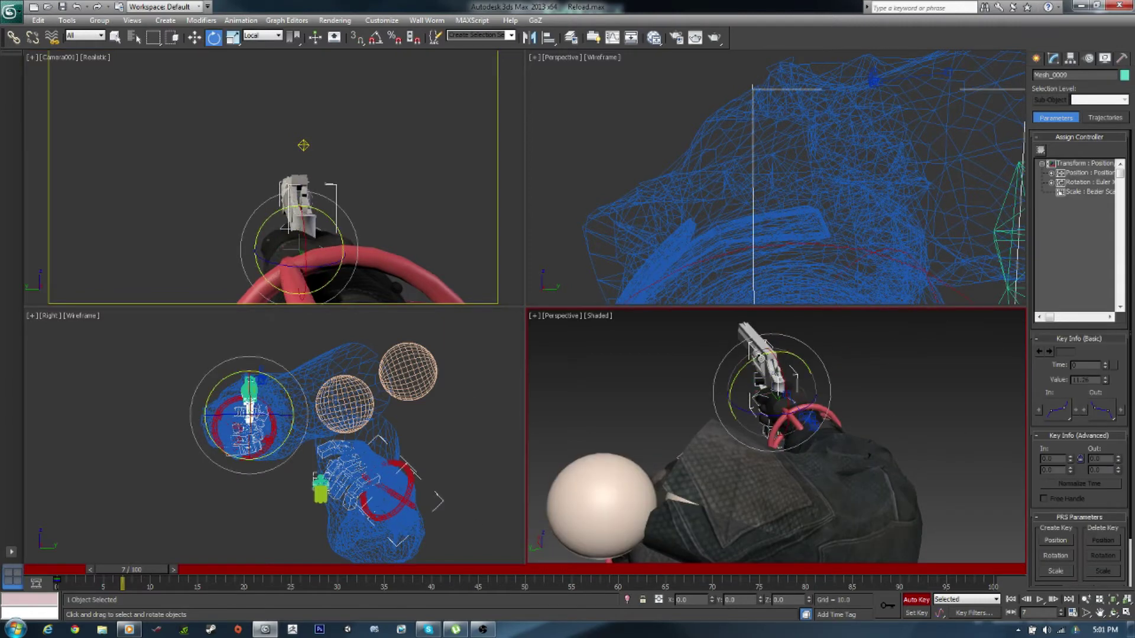
key(w)
drag(758, 376, 765, 371)
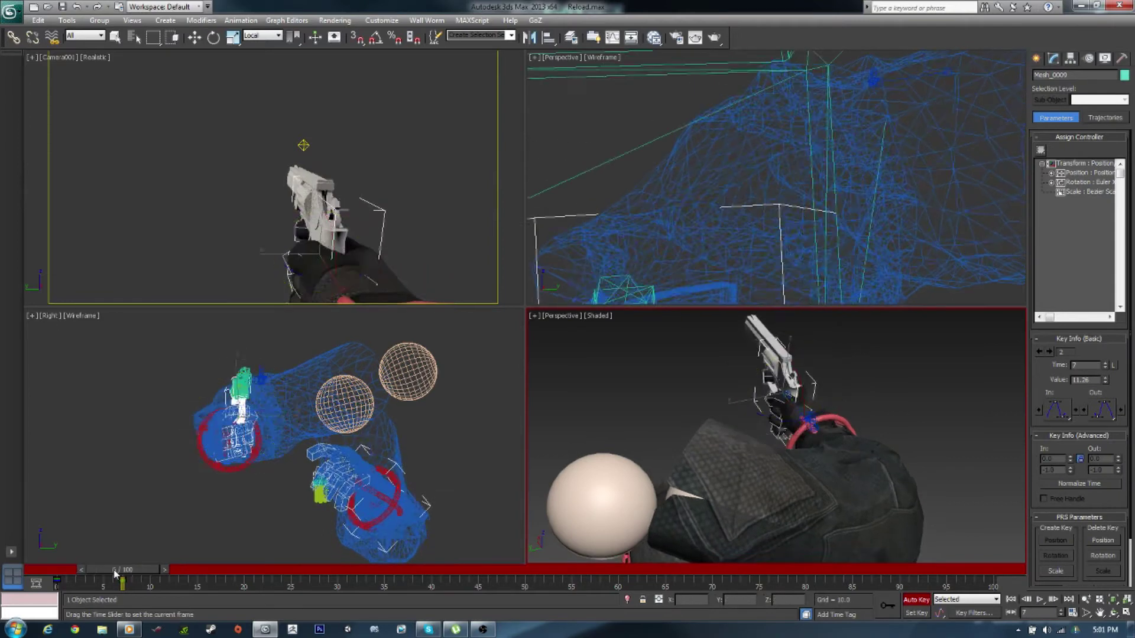
mouse_move(133, 569)
mouse_down()
mouse_move(97, 570)
mouse_move(131, 591)
mouse_up()
key(e)
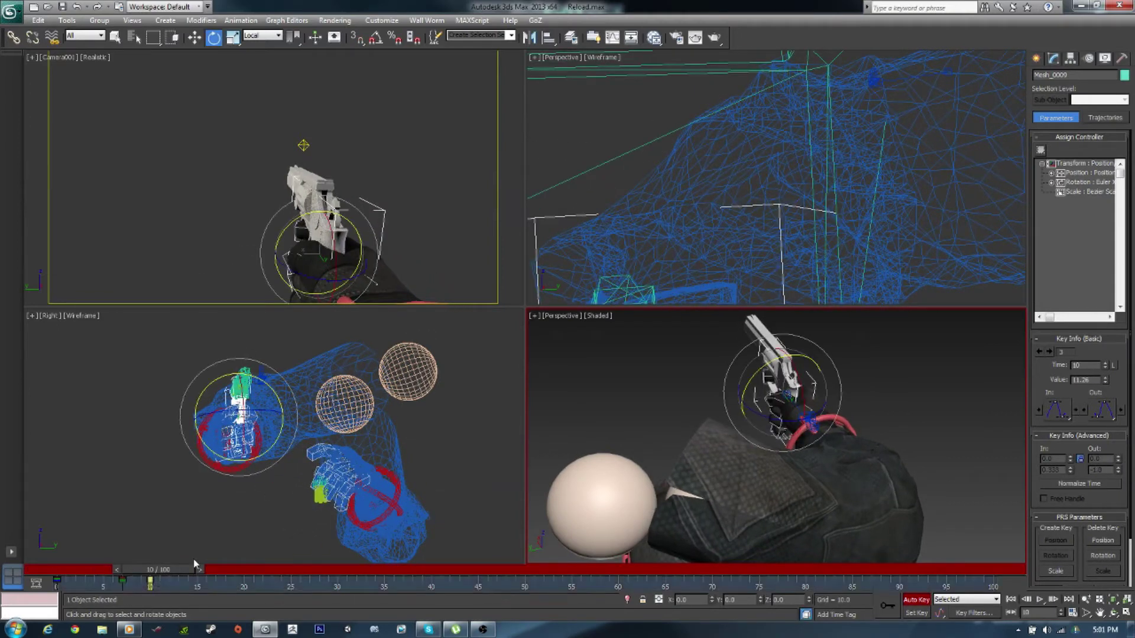
key(w)
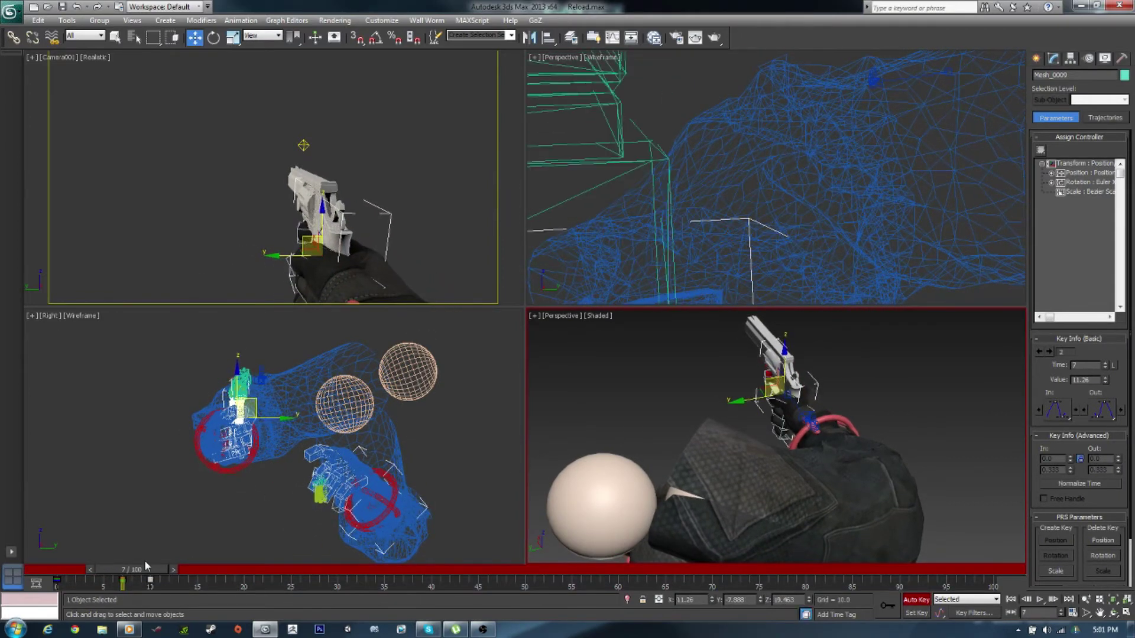
key(Home)
key(period)
key(period)
key(period)
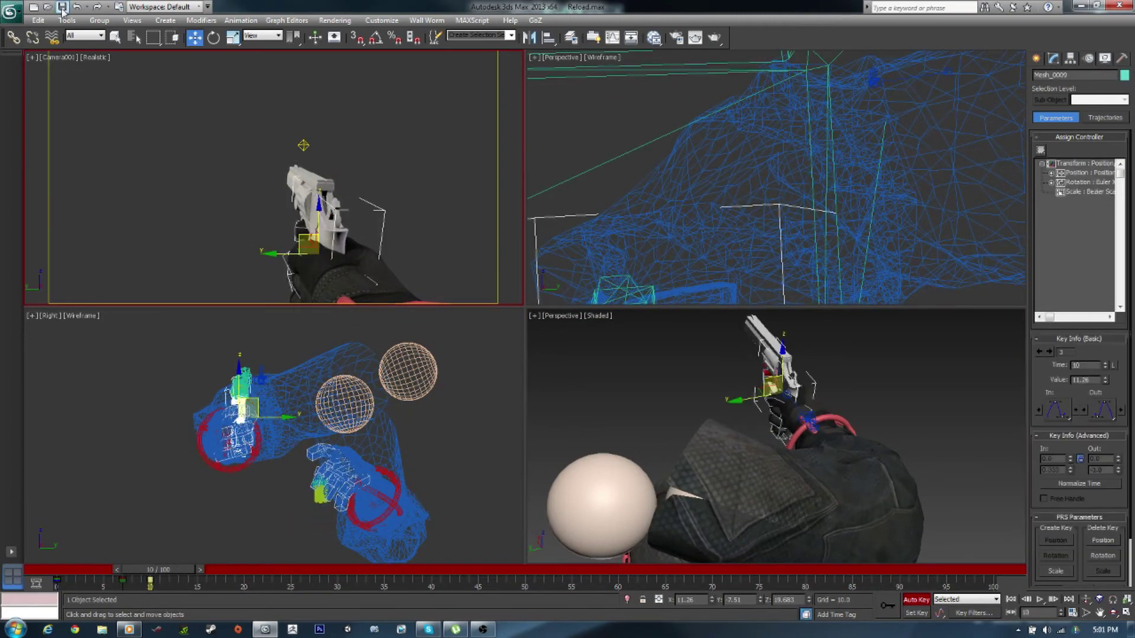
- At frame 8, nudge the speedloader deeper into the palm
scroll(739, 441, up, 5)
alt+middle_drag(738, 442, 650, 384)
key(comma)
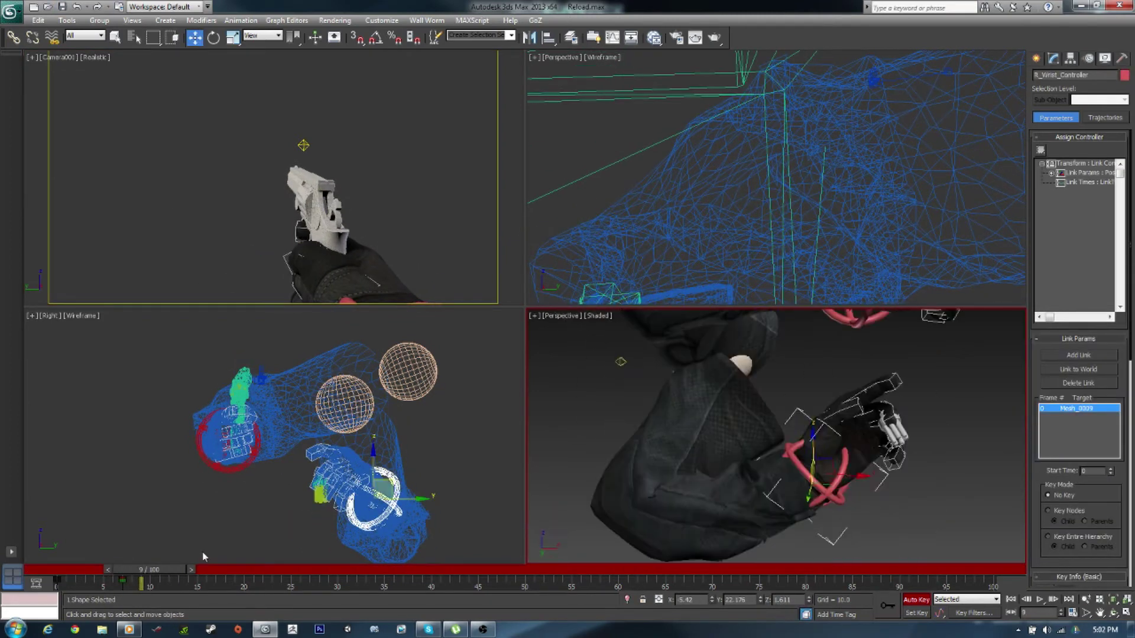
key(comma)
click(889, 422)
alt+middle_drag(890, 423, 910, 412)
key(e)
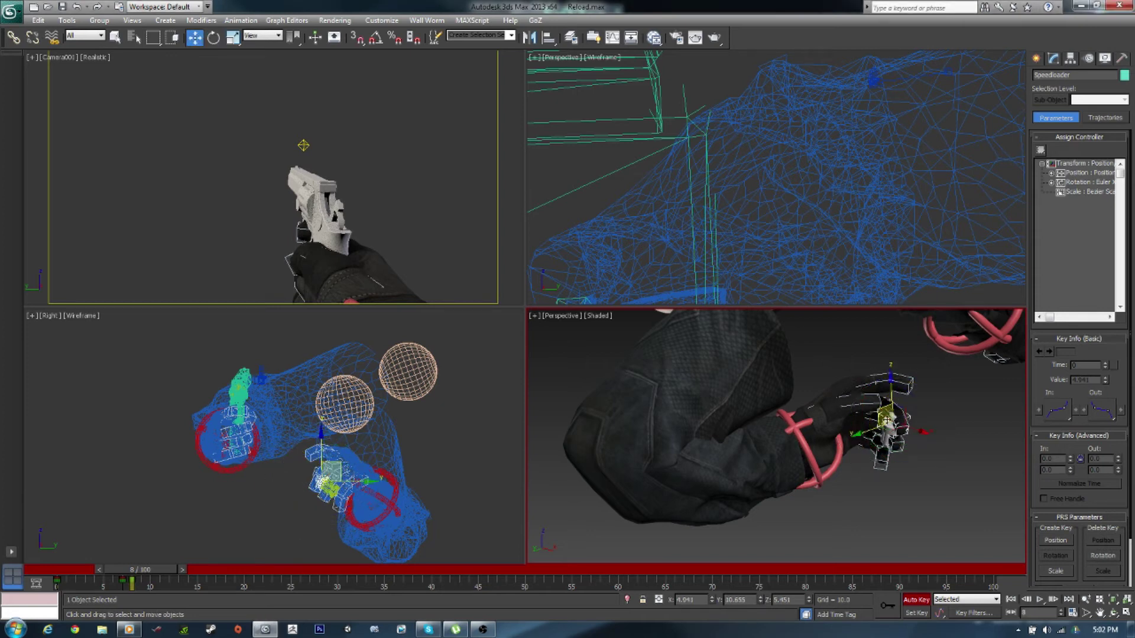
key(e)
mouse_move(876, 414)
alt+middle_down()
mouse_move(887, 400)
mouse_move(907, 436)
mouse_move(836, 440)
mouse_move(886, 415)
alt+middle_up()
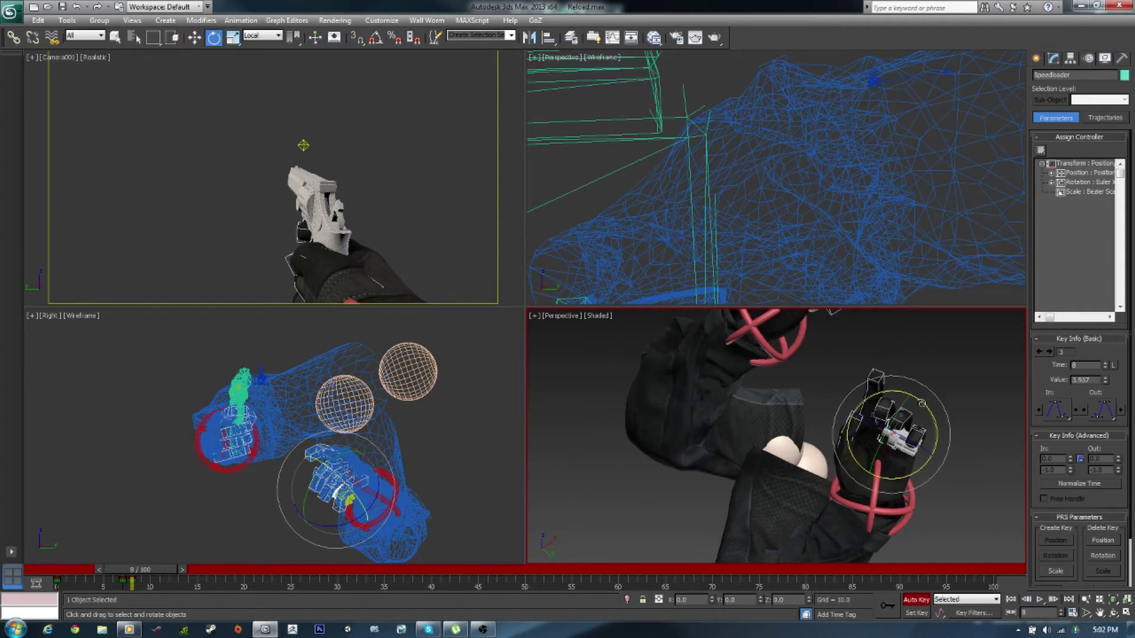
key(w)
mouse_move(887, 415)
alt+middle_down()
mouse_move(863, 426)
mouse_move(890, 423)
alt+middle_up()
scroll(890, 422, up, 5)
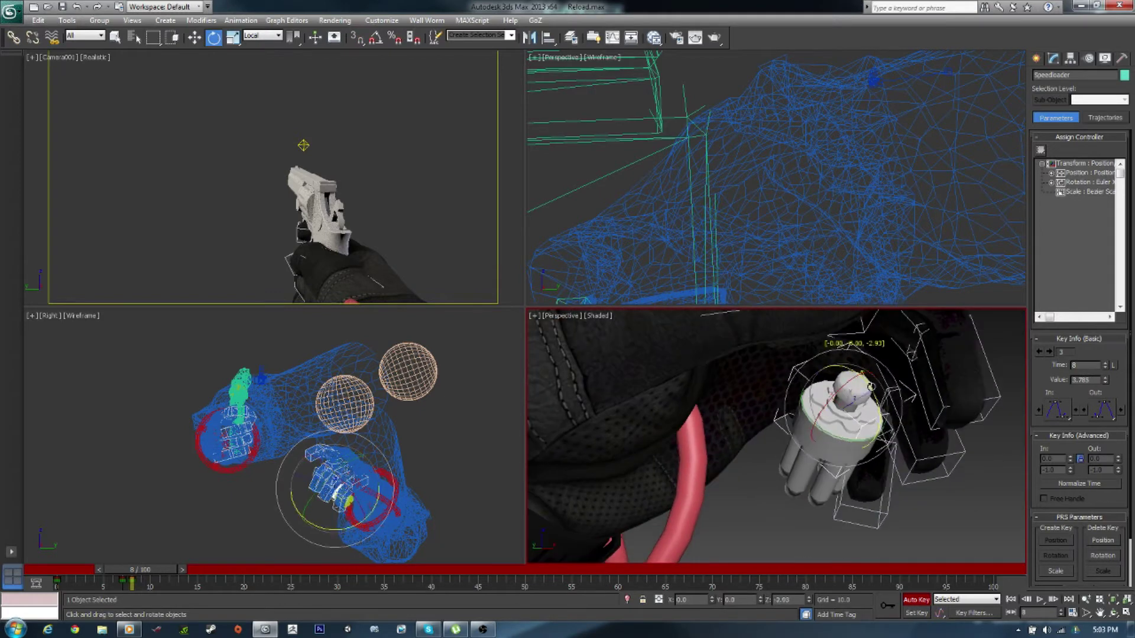
alt+middle_drag(831, 385, 834, 381)
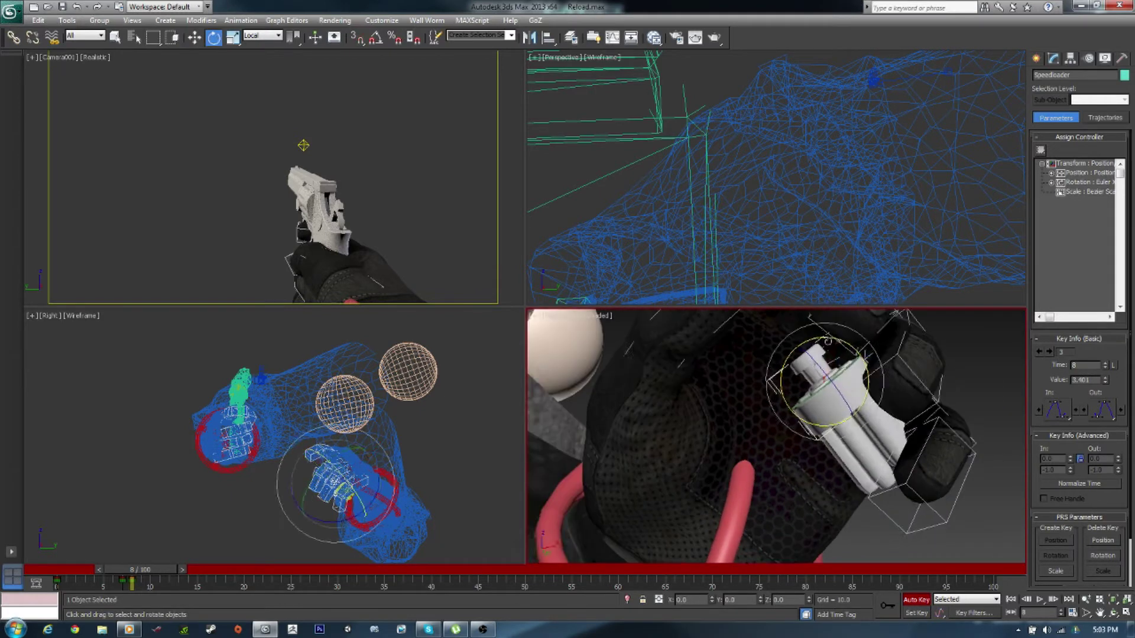
drag(834, 381, 830, 379)
key(e)
- Curl finger bones Bone017, Bone012, Bone010, Bone021 and Bone007 around the speedloader
click(867, 496)
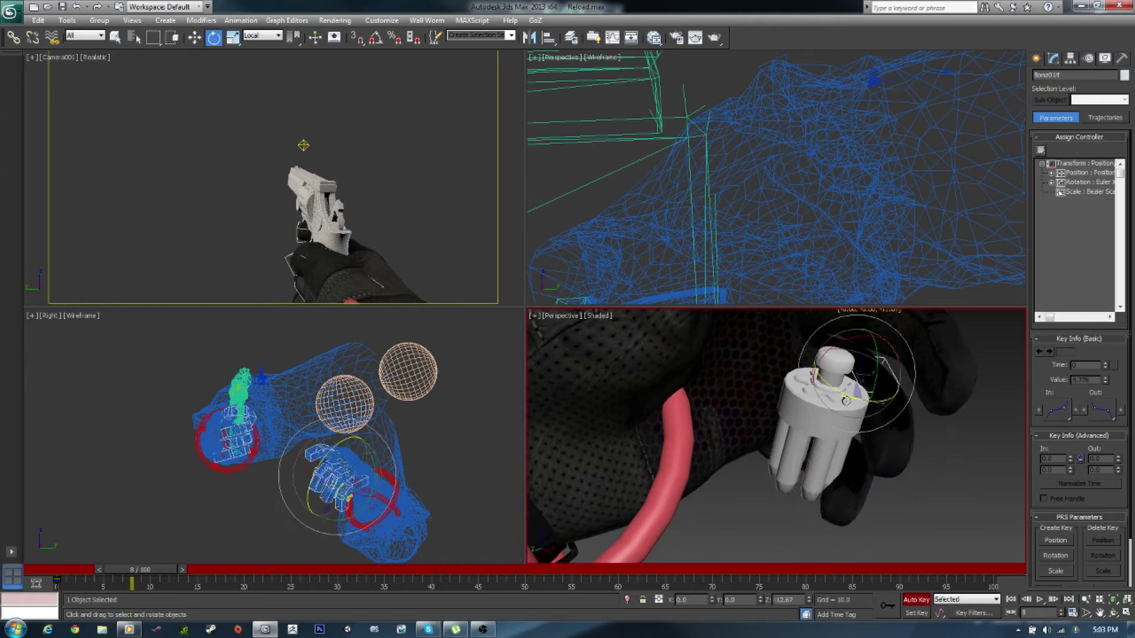
alt+middle_drag(846, 401, 831, 387)
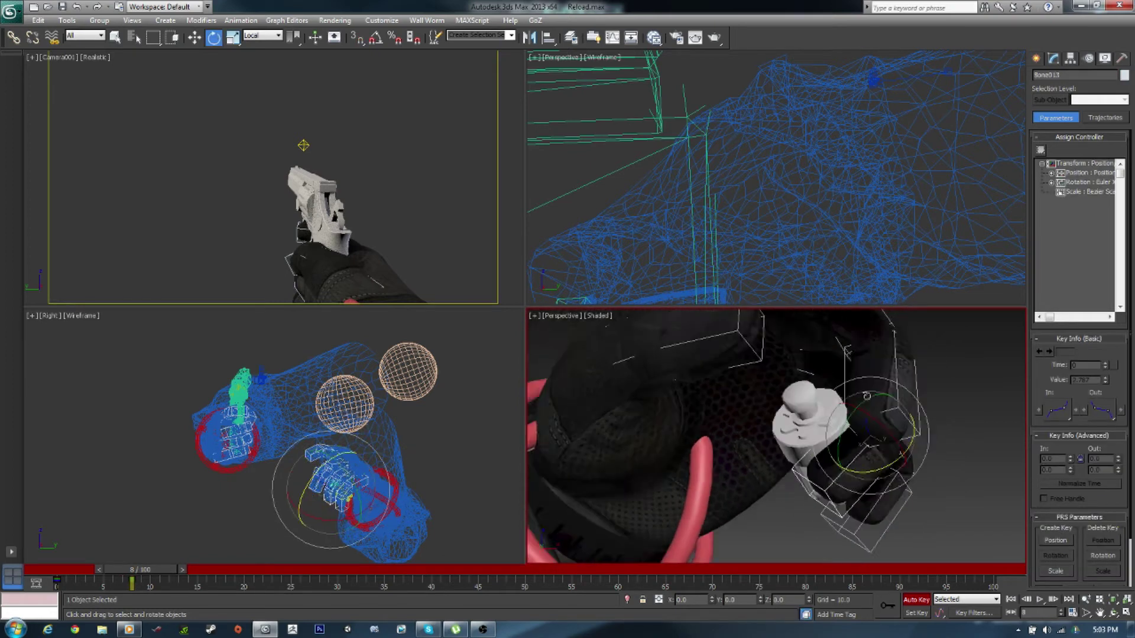
mouse_move(845, 460)
alt+middle_down()
mouse_move(759, 358)
mouse_move(834, 332)
mouse_move(790, 381)
alt+middle_up()
click(758, 355)
click(779, 349)
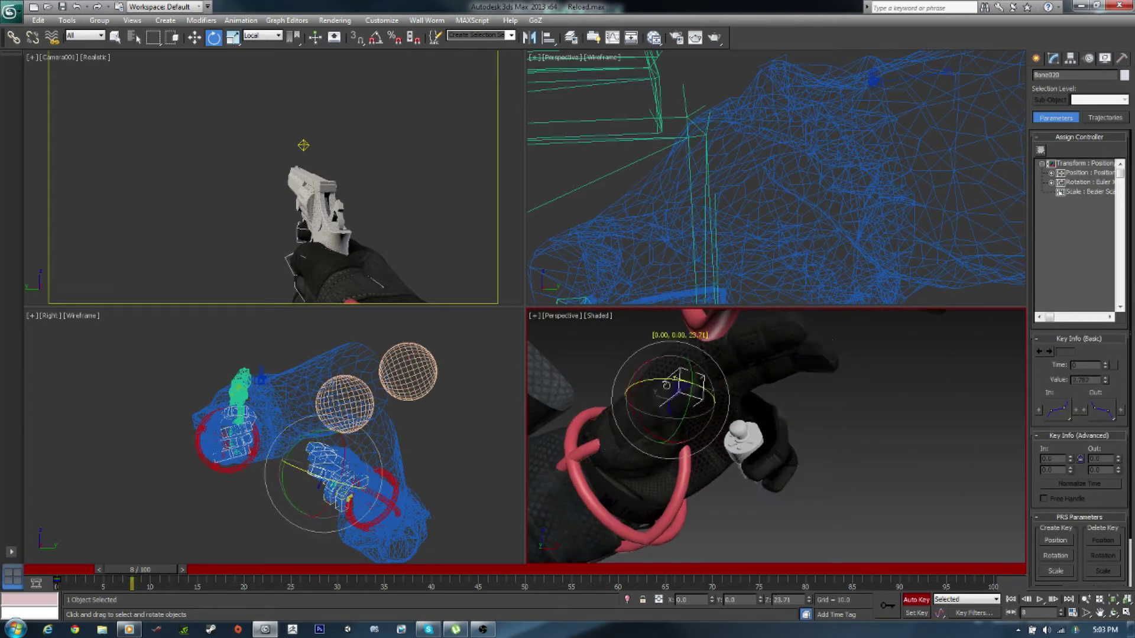
click(678, 404)
mouse_move(607, 448)
alt+middle_down()
mouse_move(819, 358)
mouse_move(689, 403)
alt+middle_up()
click(721, 402)
click(690, 403)
drag(689, 404, 690, 382)
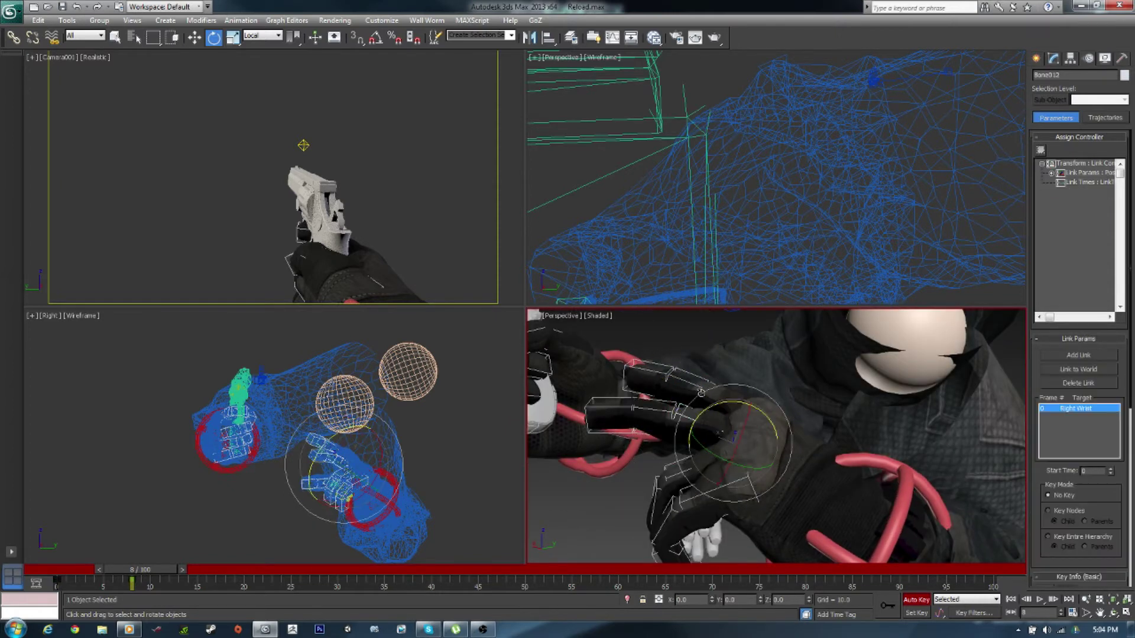
key(comma)
key(comma)
key(comma)
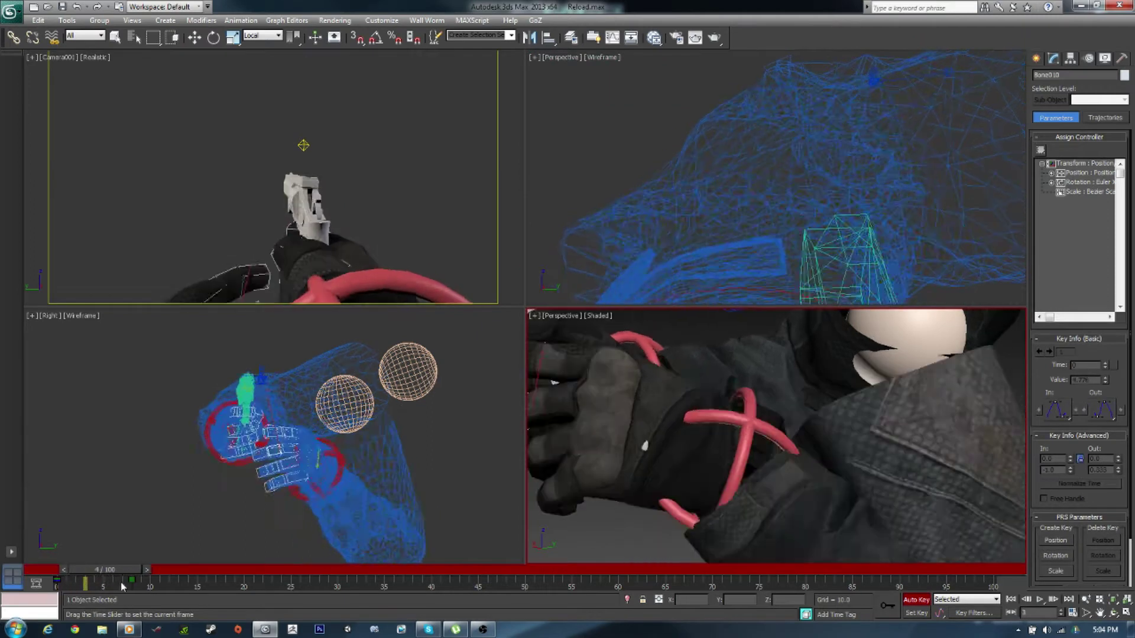
click(700, 374)
mouse_move(123, 572)
mouse_down()
mouse_move(113, 572)
mouse_move(164, 566)
mouse_up()
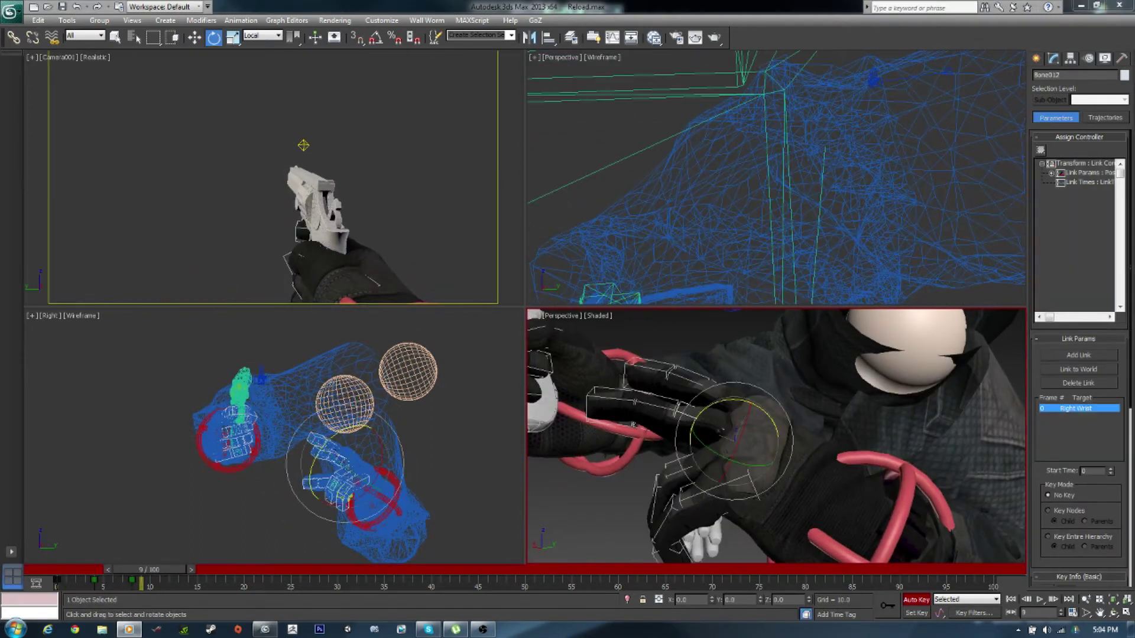
- Give the speedloader a Link Constraint to R_Wrist_Controller from frame 8, without the world link
click(331, 491)
click(1040, 150)
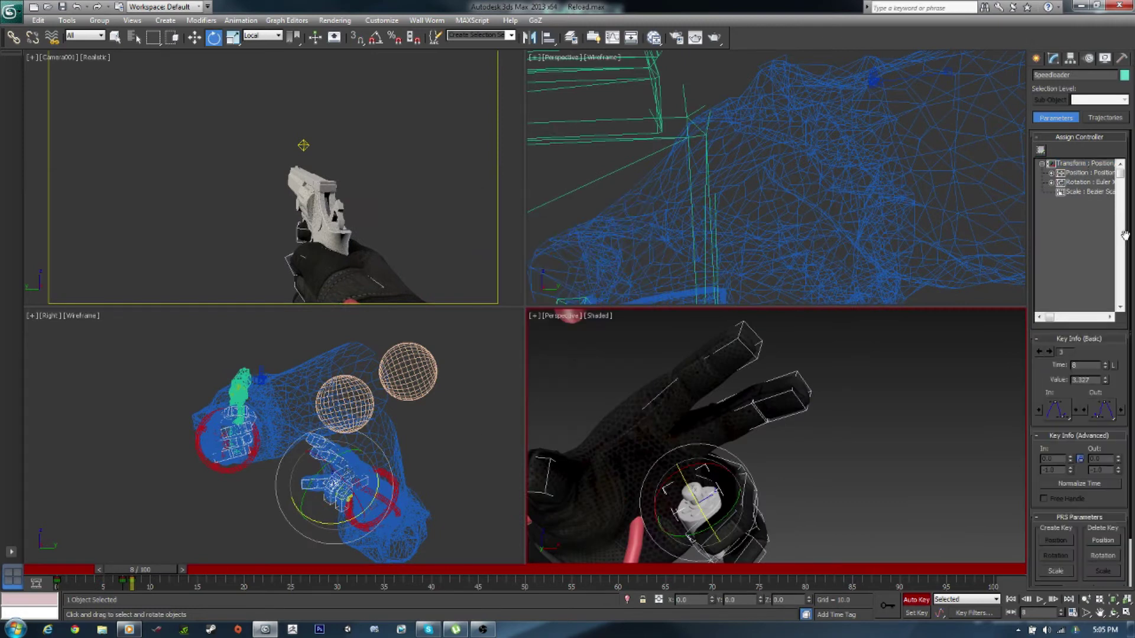
click(1082, 163)
click(1040, 150)
click(547, 247)
click(570, 416)
key(comma)
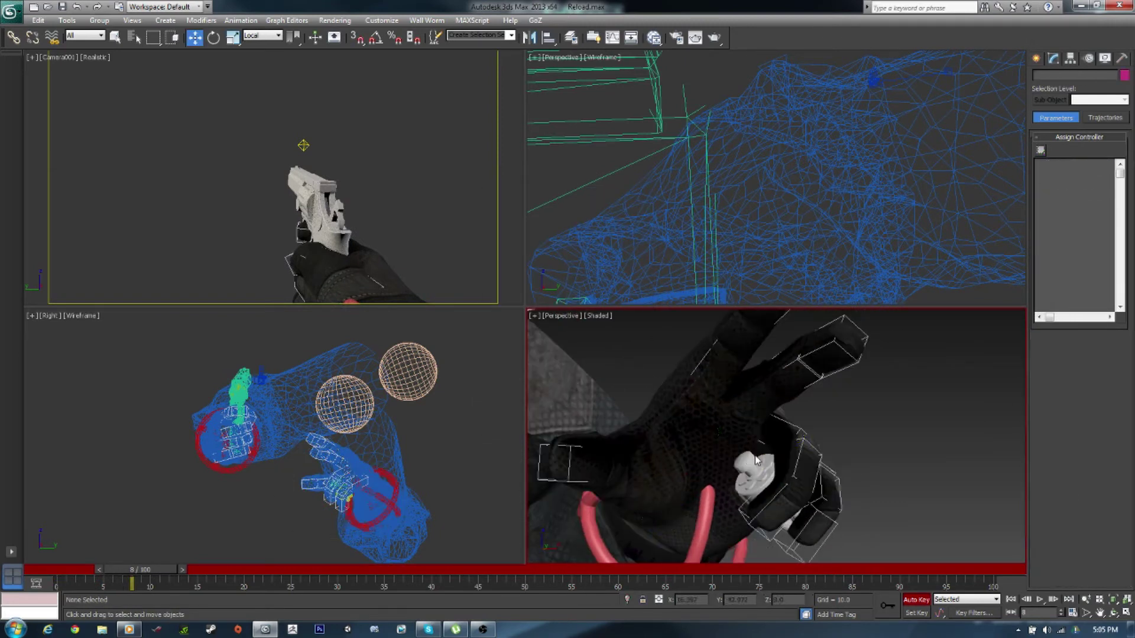
click(1078, 383)
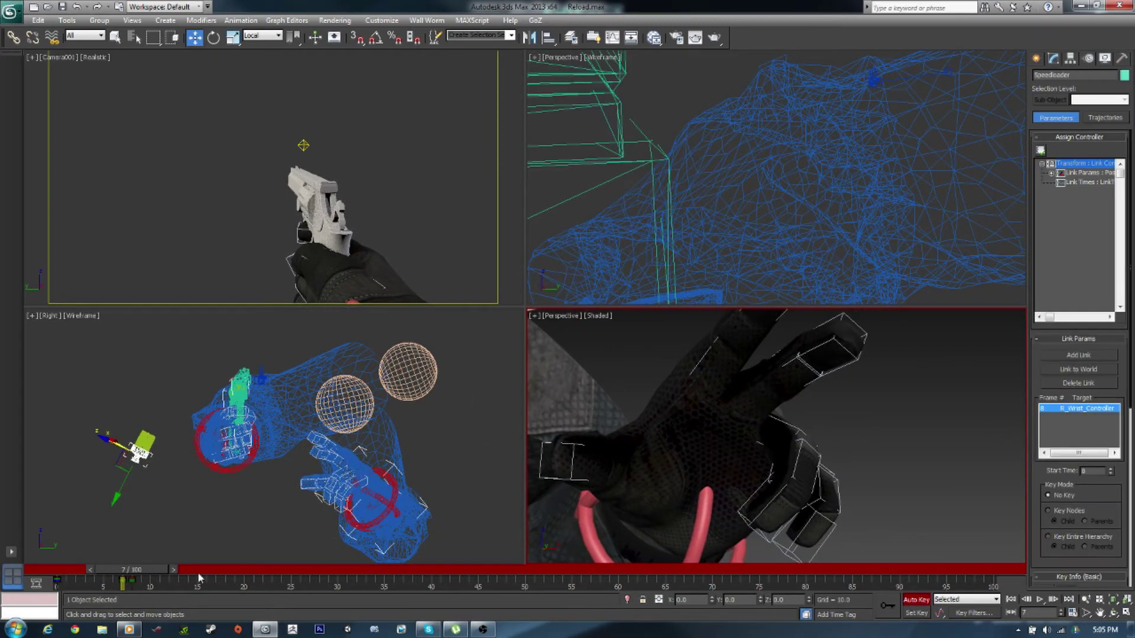
key(period)
mouse_move(152, 580)
mouse_down()
mouse_move(124, 572)
mouse_move(149, 583)
mouse_up()
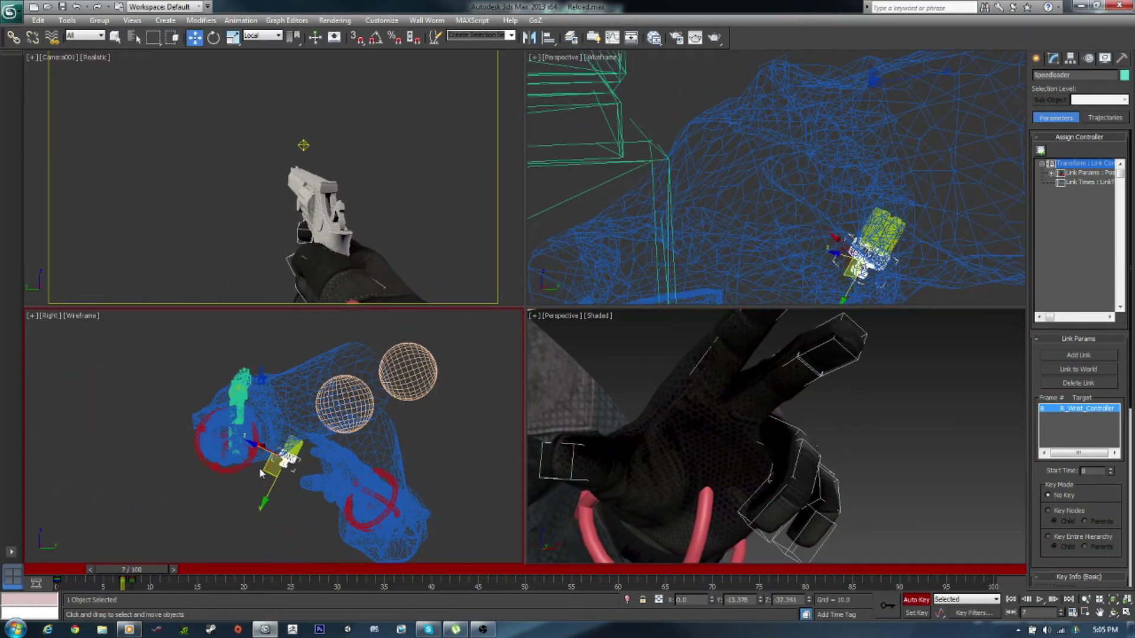
middle_drag(547, 449, 789, 416)
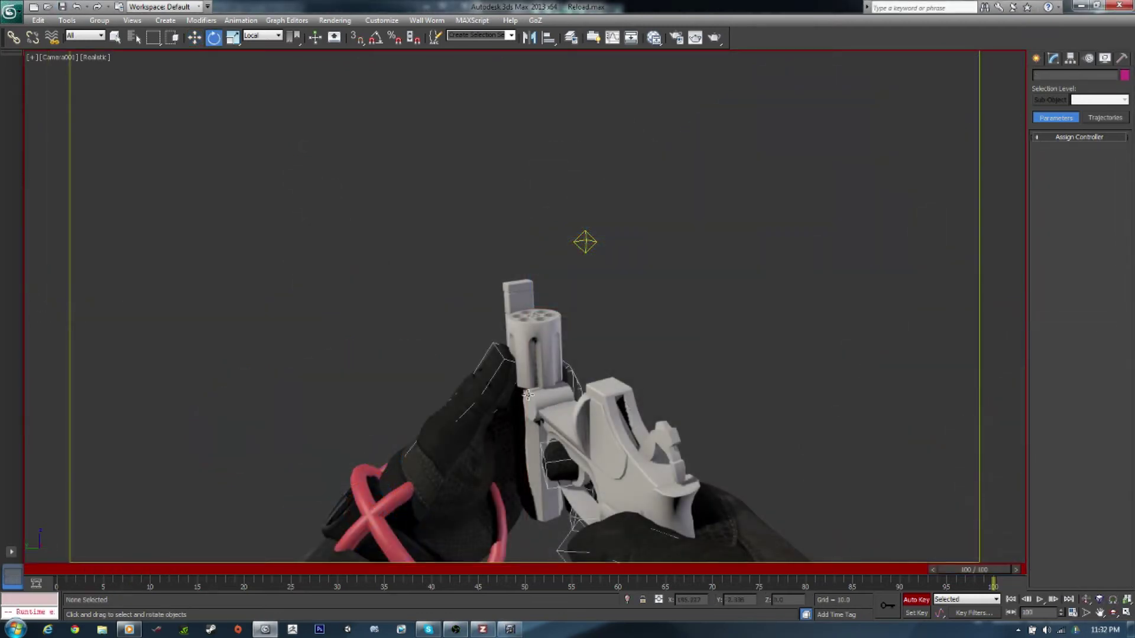
- In the four-viewport layout, link the spent cartridges to World at frame 26
mouse_move(118, 583)
mouse_down()
mouse_move(404, 583)
mouse_move(291, 582)
mouse_up()
key(e)
click(592, 427)
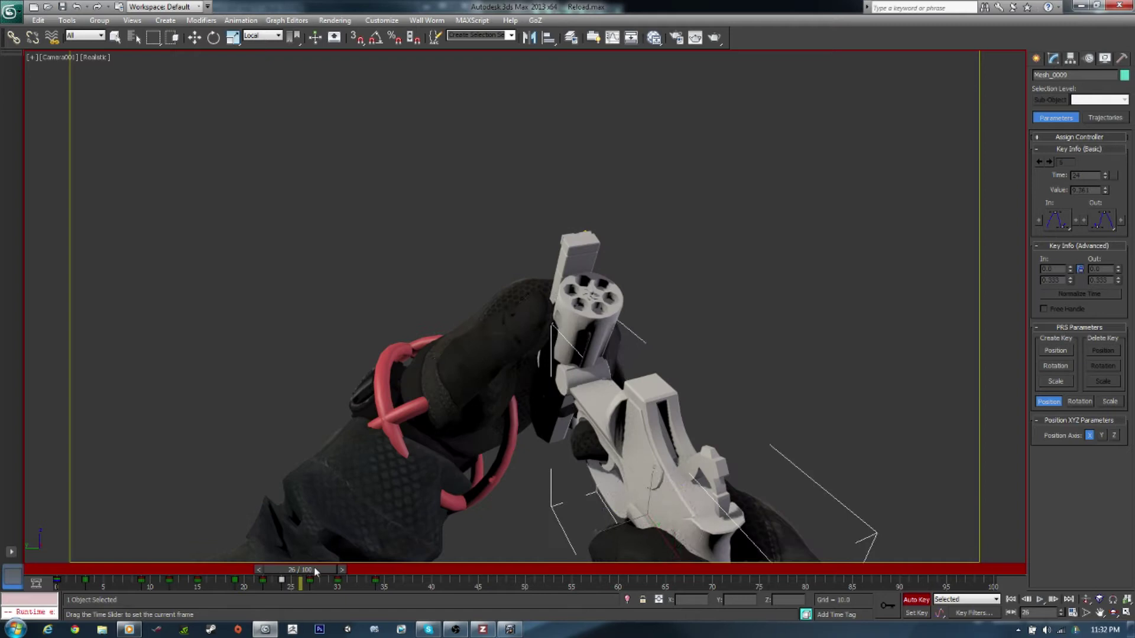
click(609, 322)
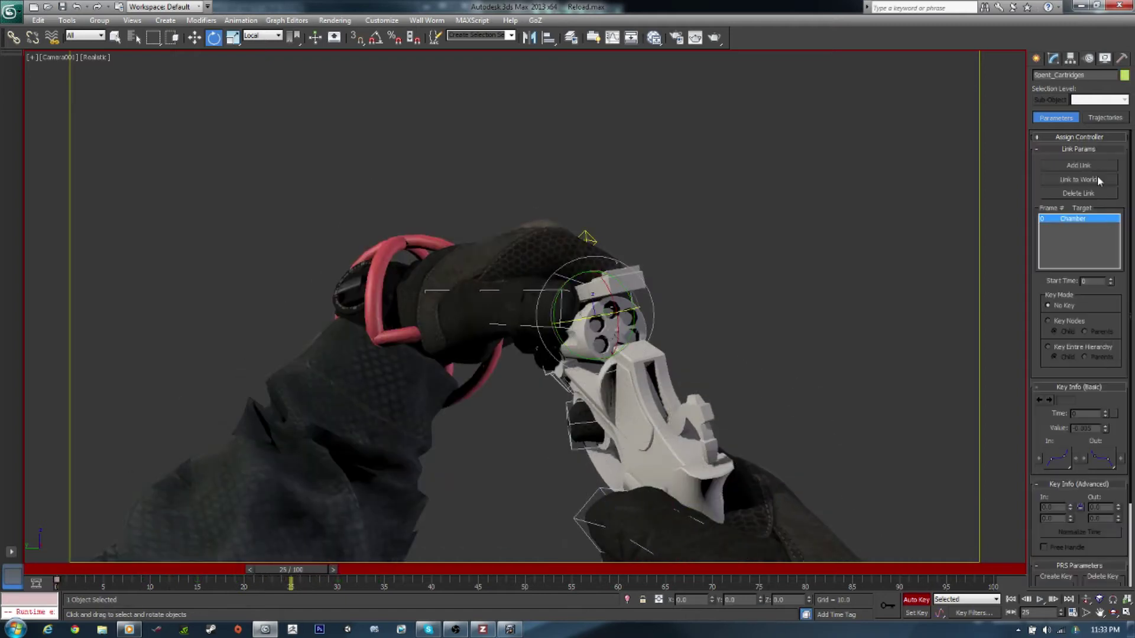
key(period)
key(alt+w)
mouse_move(722, 177)
alt+middle_down()
mouse_move(730, 132)
mouse_move(727, 172)
alt+middle_up()
click(1069, 179)
- Check the link targets of Spent_Cartridges-6, Spent_Cartridges-5 and the other cartridges
click(701, 186)
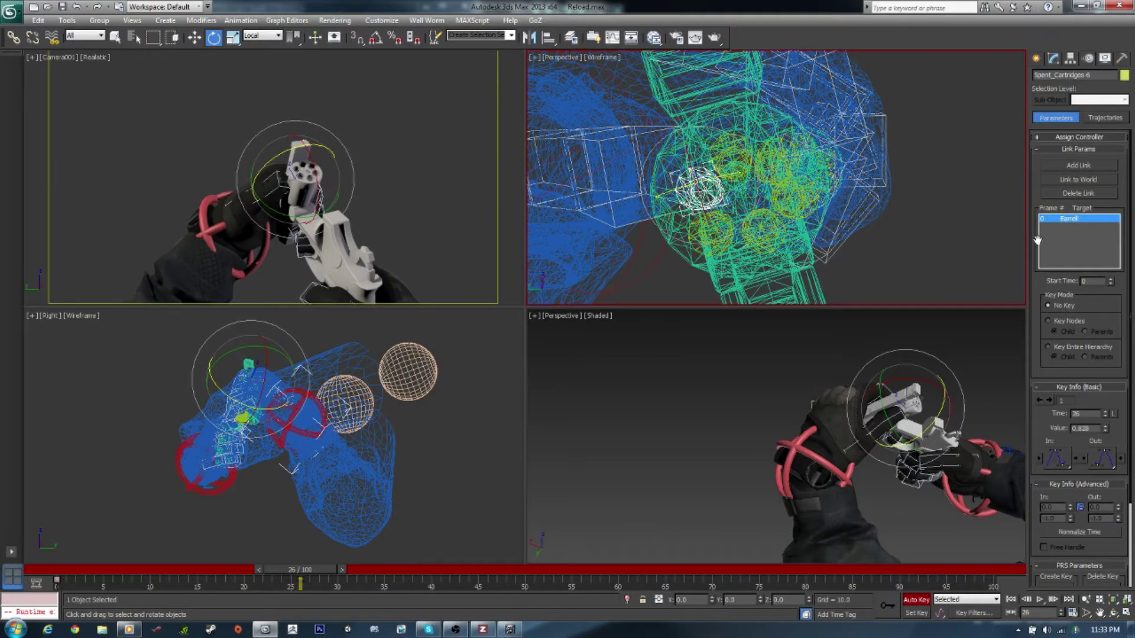
click(777, 158)
click(784, 192)
click(713, 231)
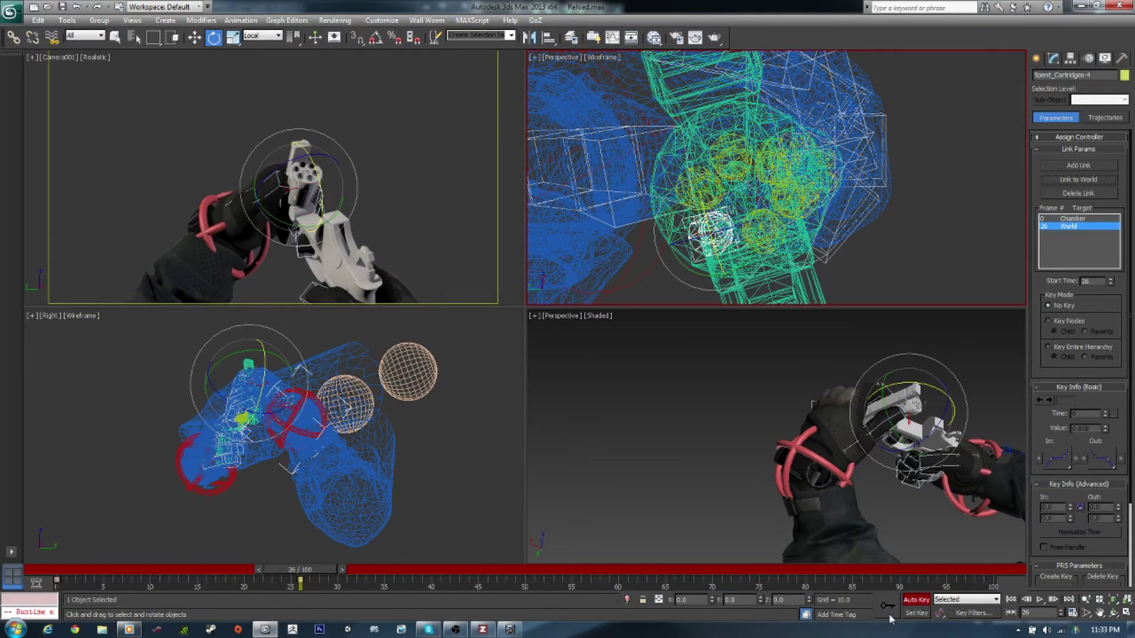
click(763, 230)
click(704, 186)
- Scrub the animation back to frame 0 and frame the whole revolver in wireframe
mouse_move(300, 570)
mouse_down()
mouse_move(120, 584)
mouse_move(307, 570)
mouse_up()
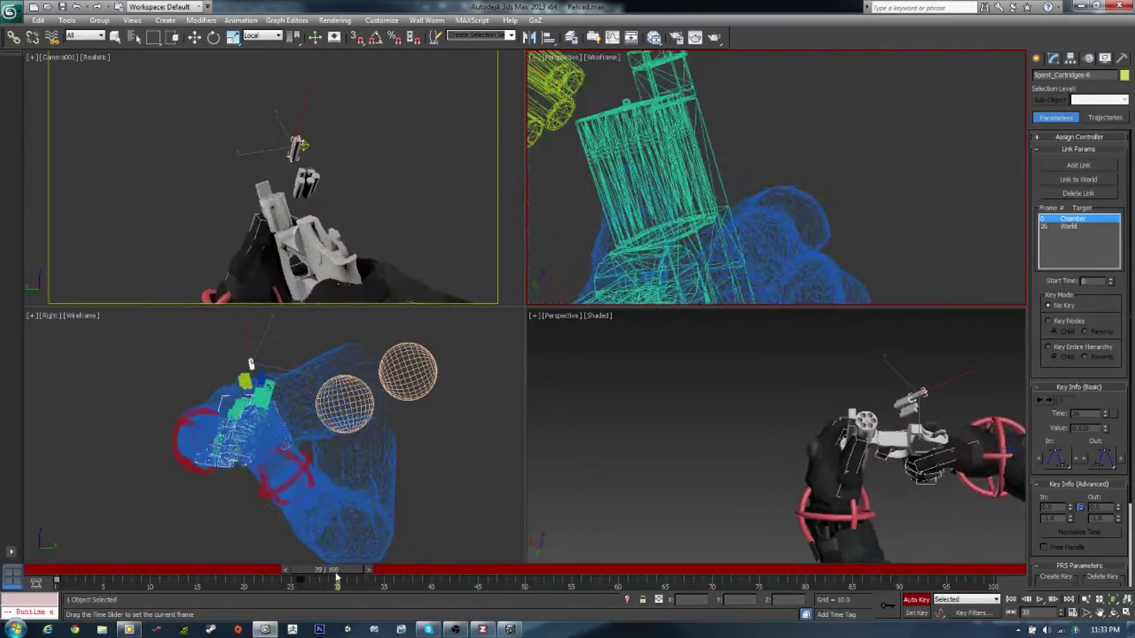
key(w)
scroll(689, 183, down, 3)
key(Home)
scroll(780, 238, up, 5)
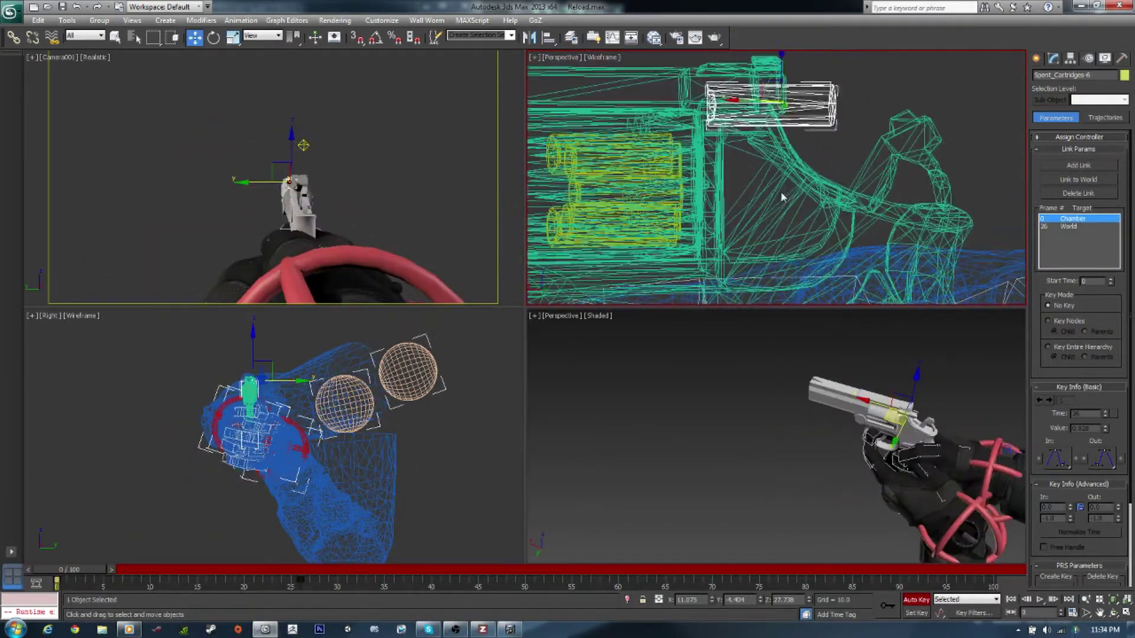
alt+middle_drag(718, 195, 769, 177)
scroll(768, 177, down, 2)
drag(71, 569, 309, 570)
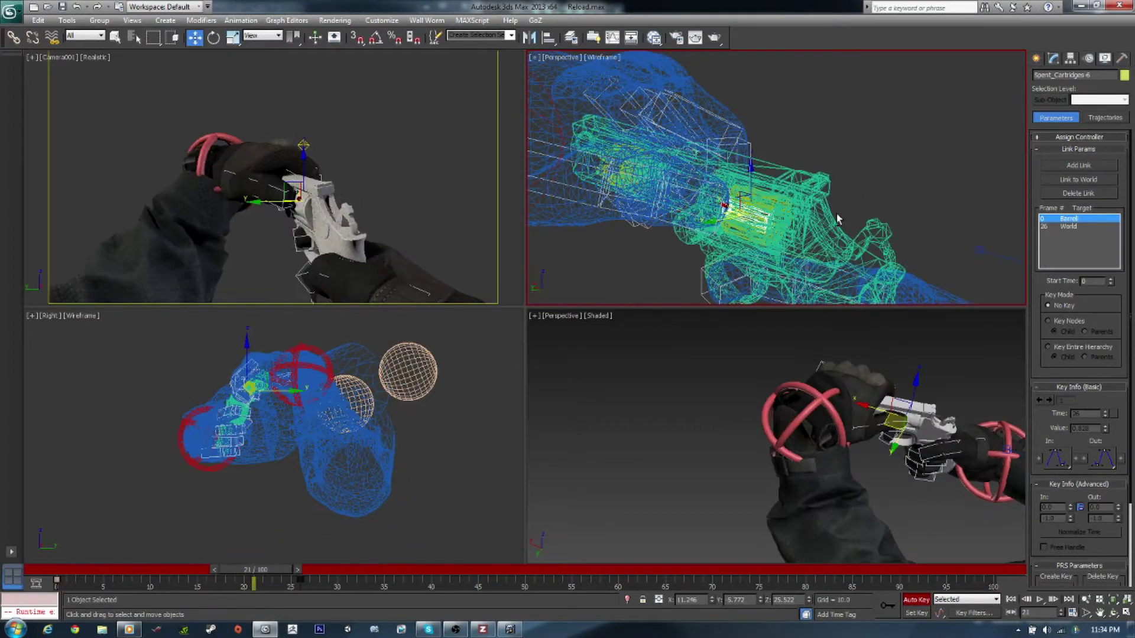
- Select all six cartridges and slide their trackbar key from frame 45 to 40
key(w)
click(755, 176)
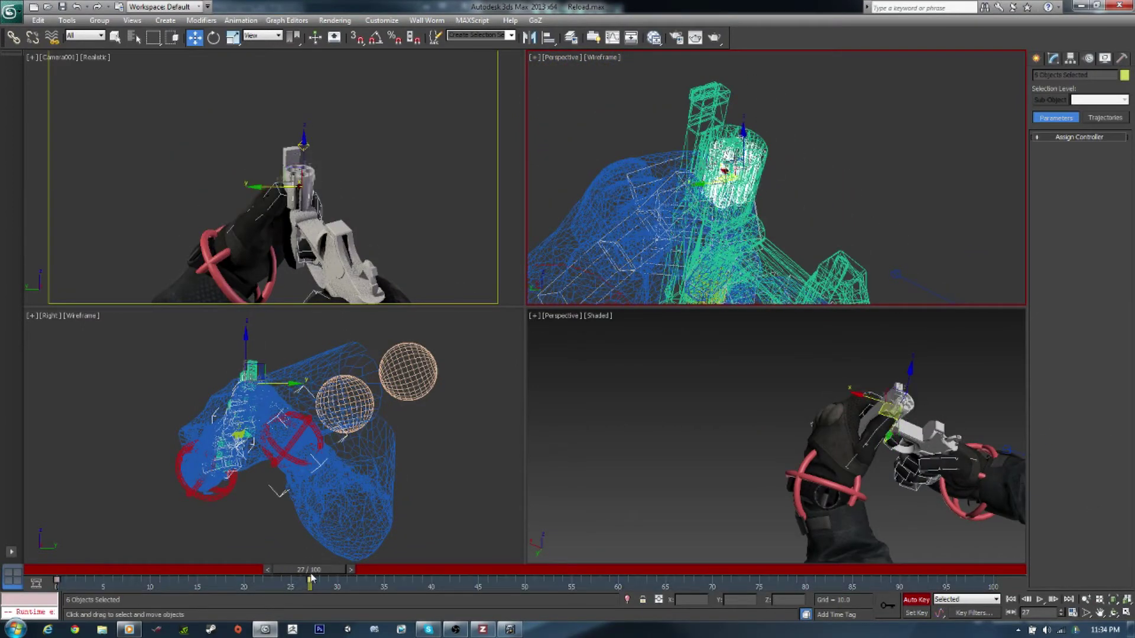
mouse_move(308, 571)
mouse_down()
mouse_move(297, 577)
mouse_move(441, 575)
mouse_up()
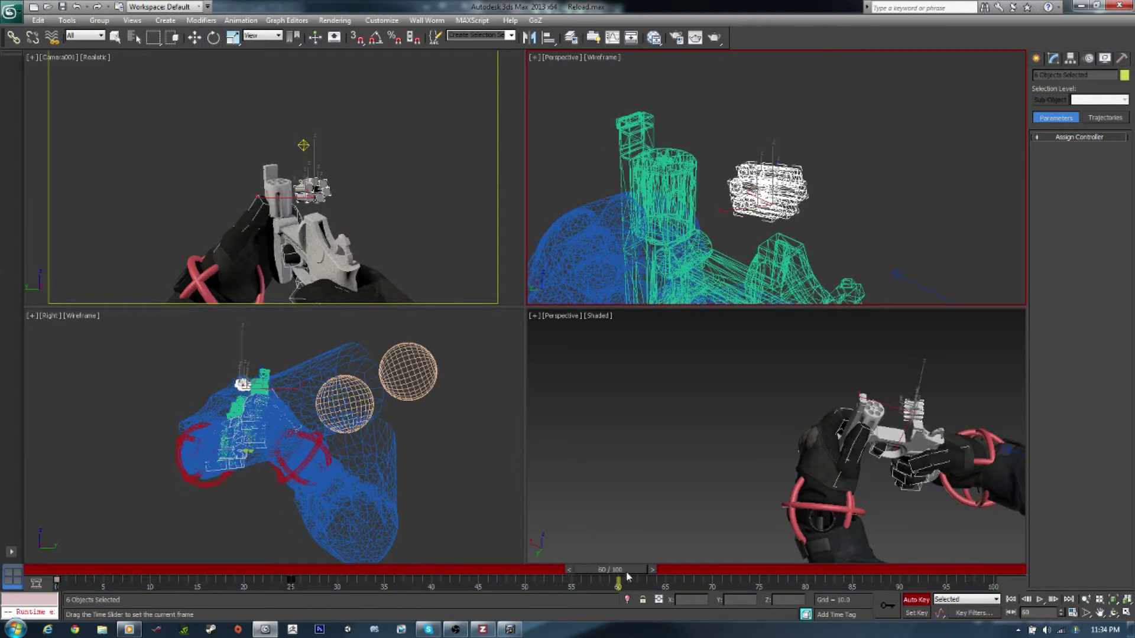
drag(628, 576, 525, 576)
key(w)
alt+middle_drag(749, 185, 787, 225)
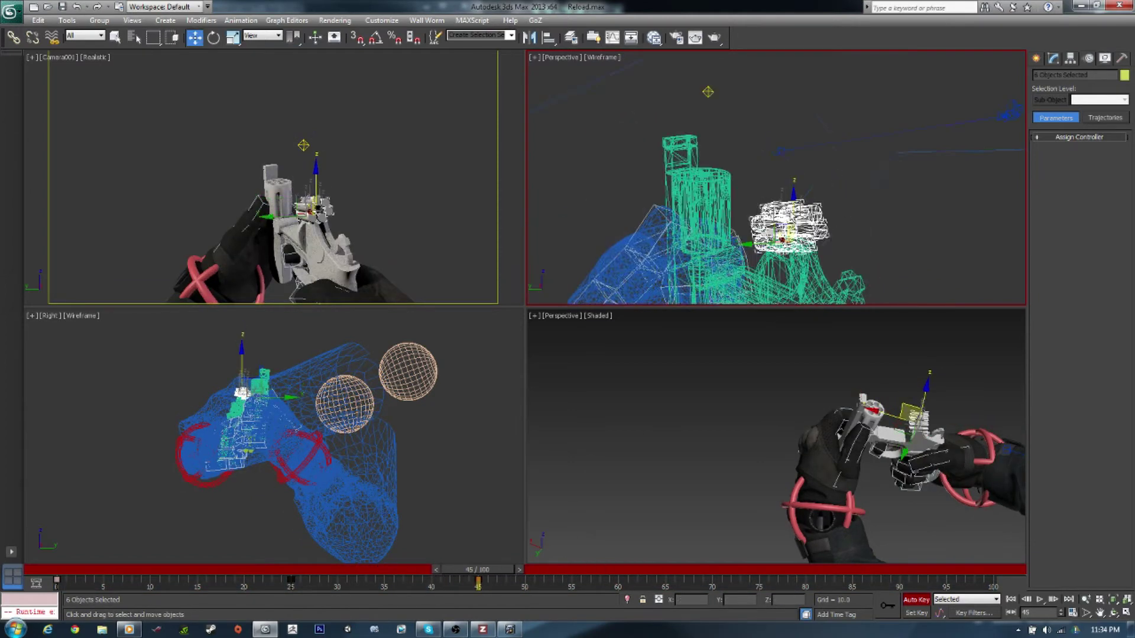
mouse_move(477, 575)
mouse_down()
mouse_move(292, 582)
mouse_move(337, 582)
mouse_up()
key(w)
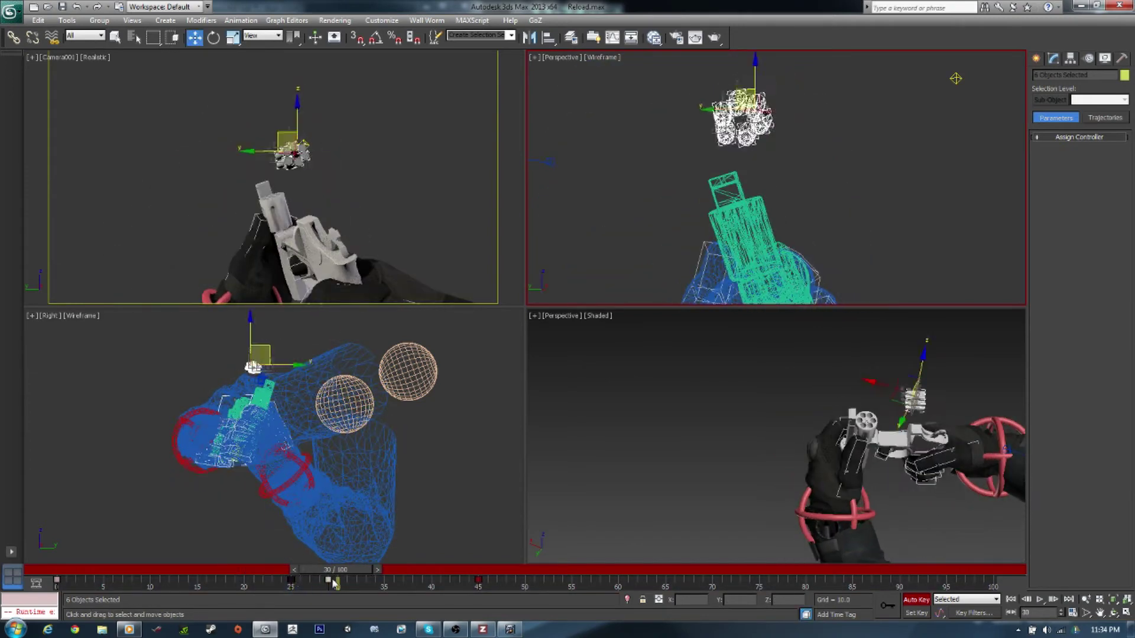
mouse_move(477, 581)
mouse_down()
mouse_move(433, 585)
mouse_move(476, 582)
mouse_up()
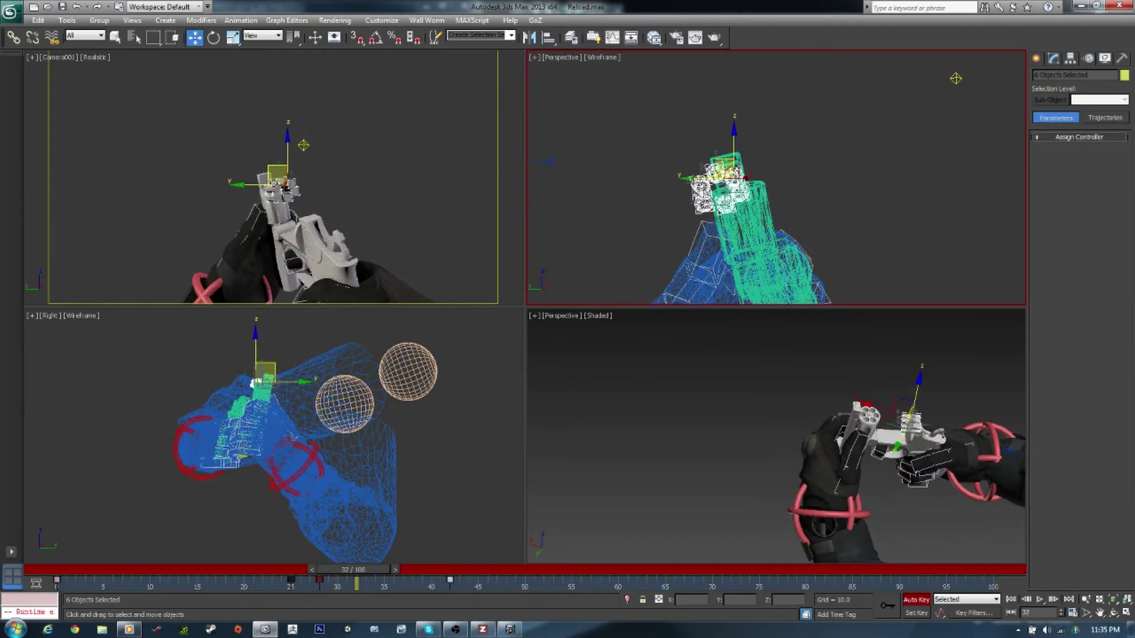
- Key the Spent_Cartridges object rotating and moving between frames 28 and 35
click(303, 145)
key(comma)
key(comma)
key(comma)
key(e)
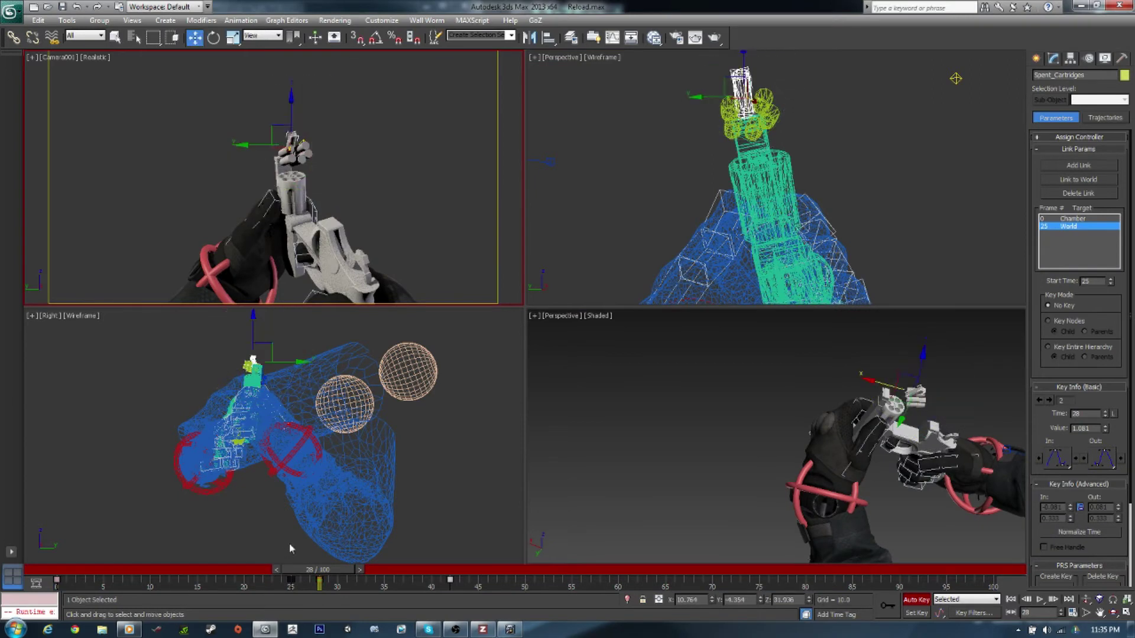
key(period)
key(period)
key(period)
key(period)
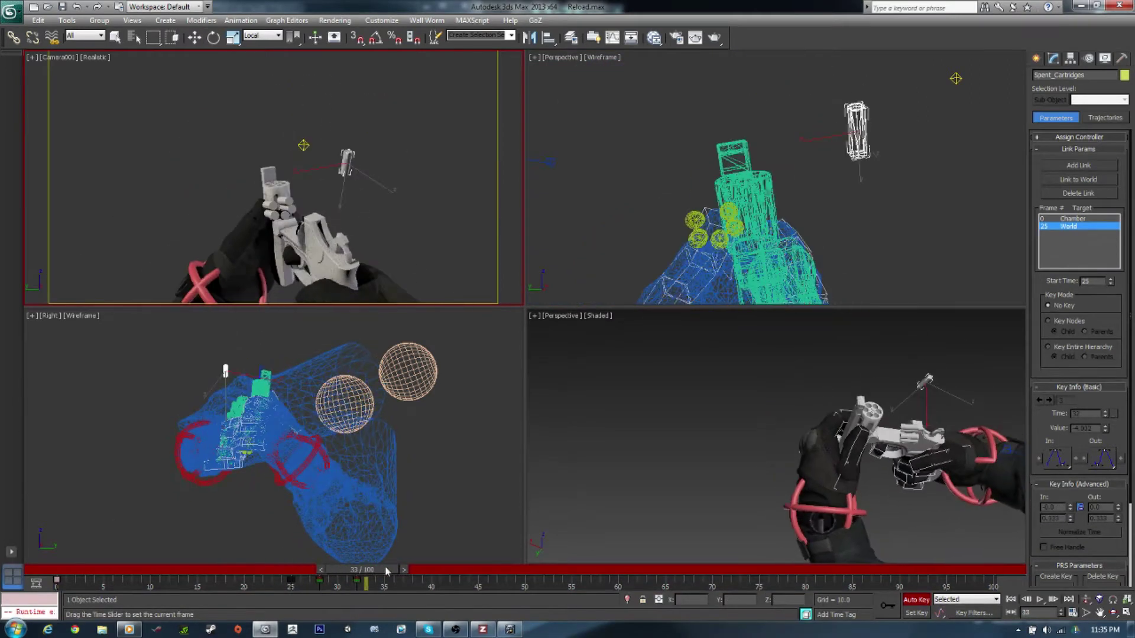
key(w)
key(period)
key(period)
key(period)
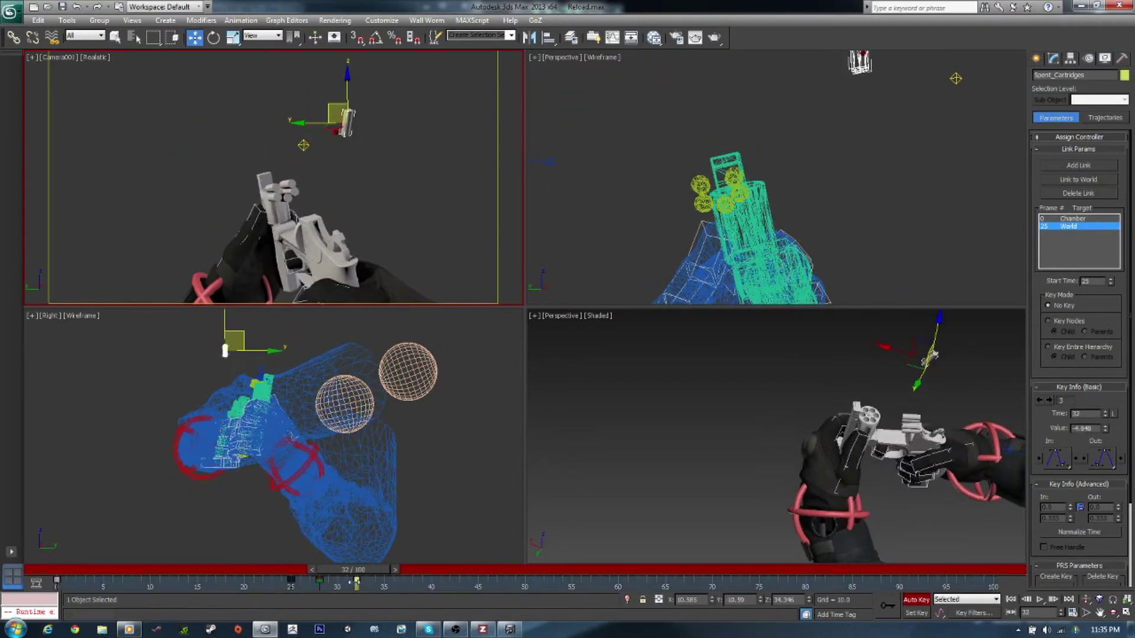
key(e)
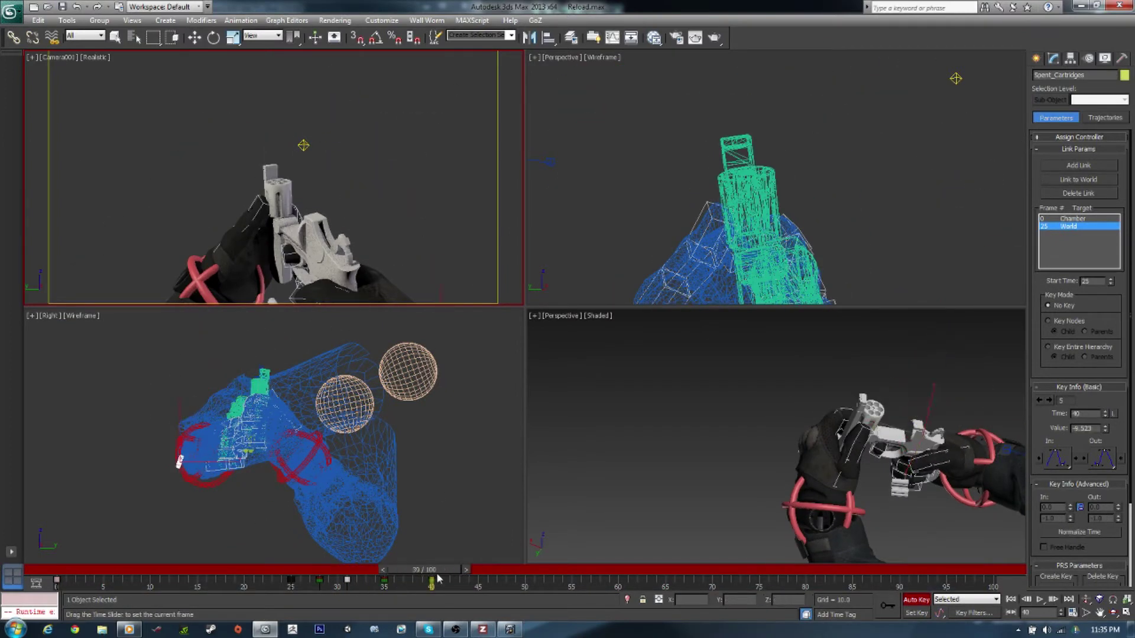
key(comma)
key(comma)
key(comma)
key(comma)
key(comma)
key(comma)
- Refine the cartridge rotation at frames 28–32 and play frames 32–37 to check the ejection
key(w)
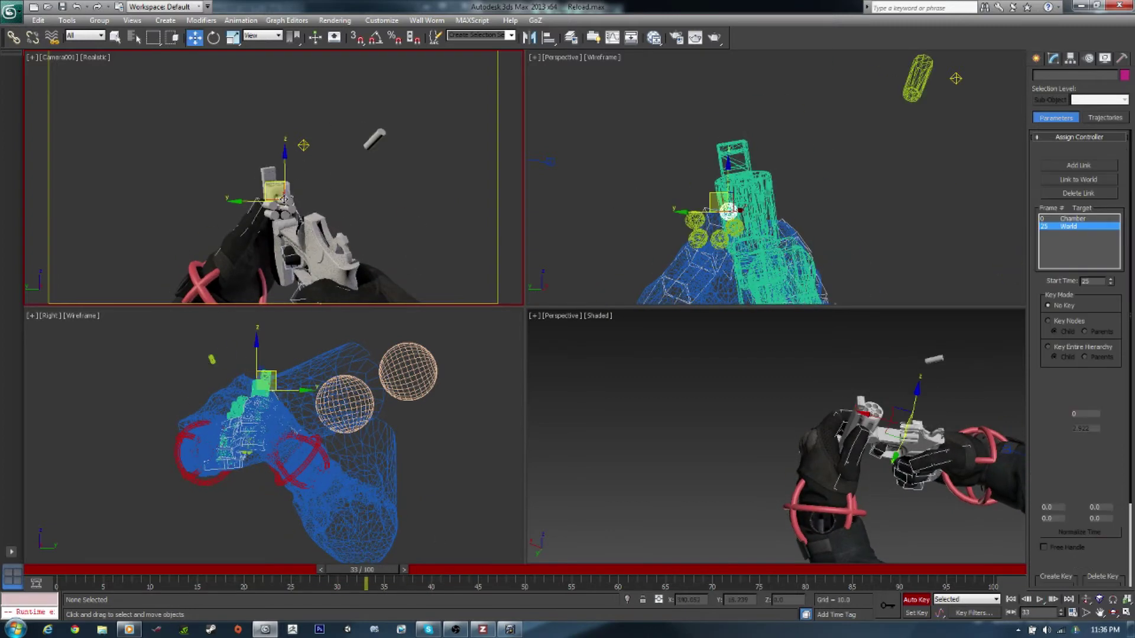
drag(366, 583, 339, 582)
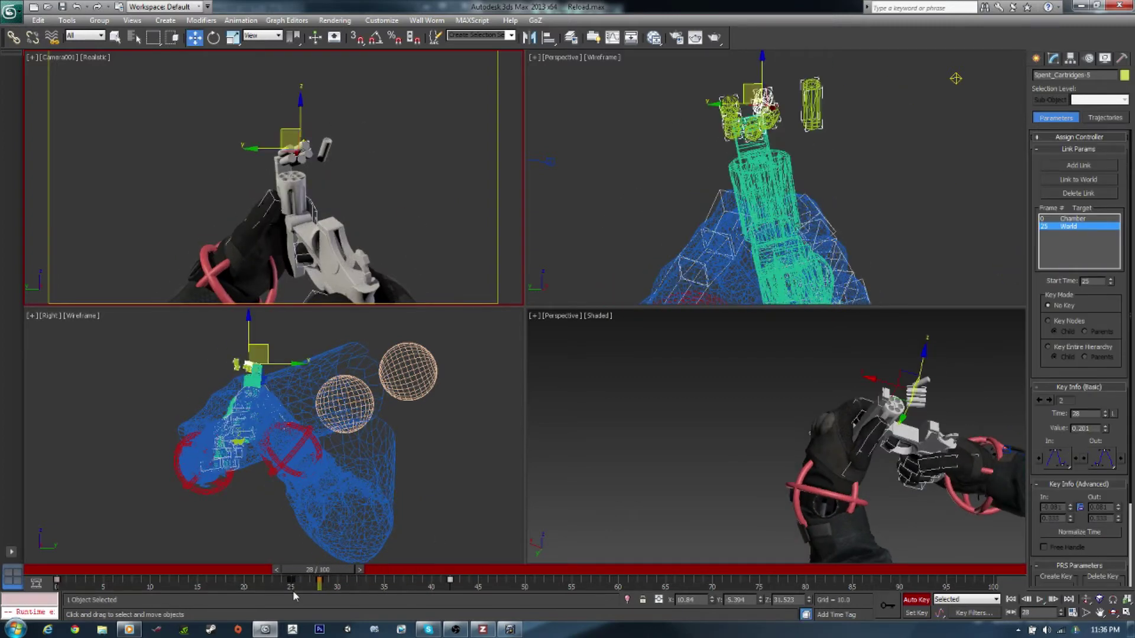
mouse_move(704, 185)
alt+middle_down()
mouse_move(801, 77)
mouse_move(780, 130)
alt+middle_up()
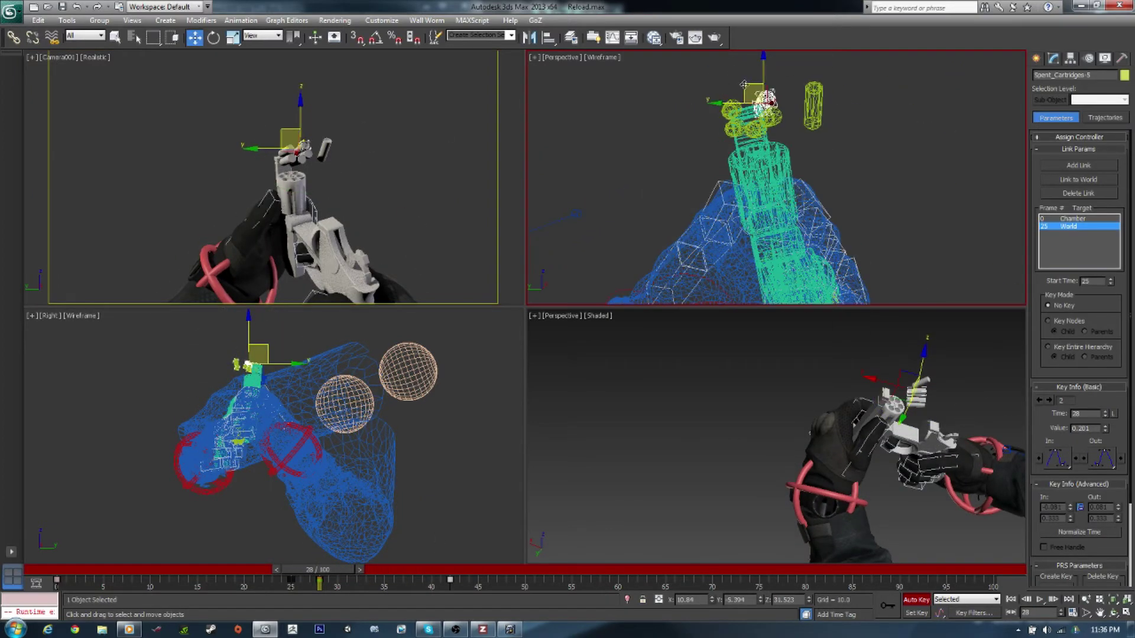
key(period)
key(period)
key(period)
key(period)
key(e)
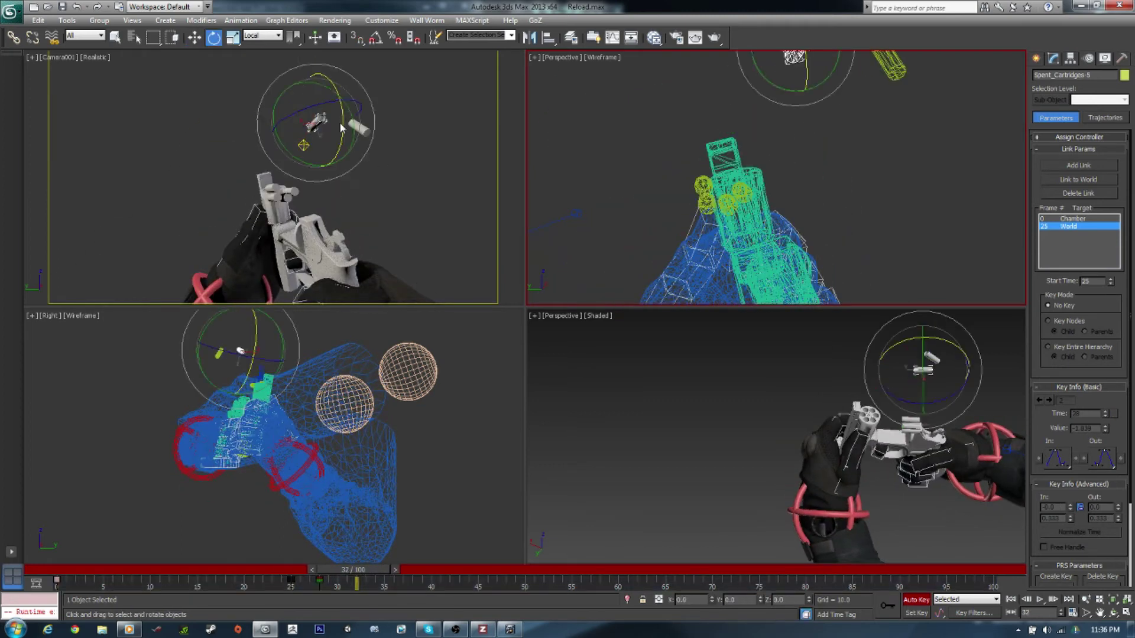
drag(355, 569, 428, 569)
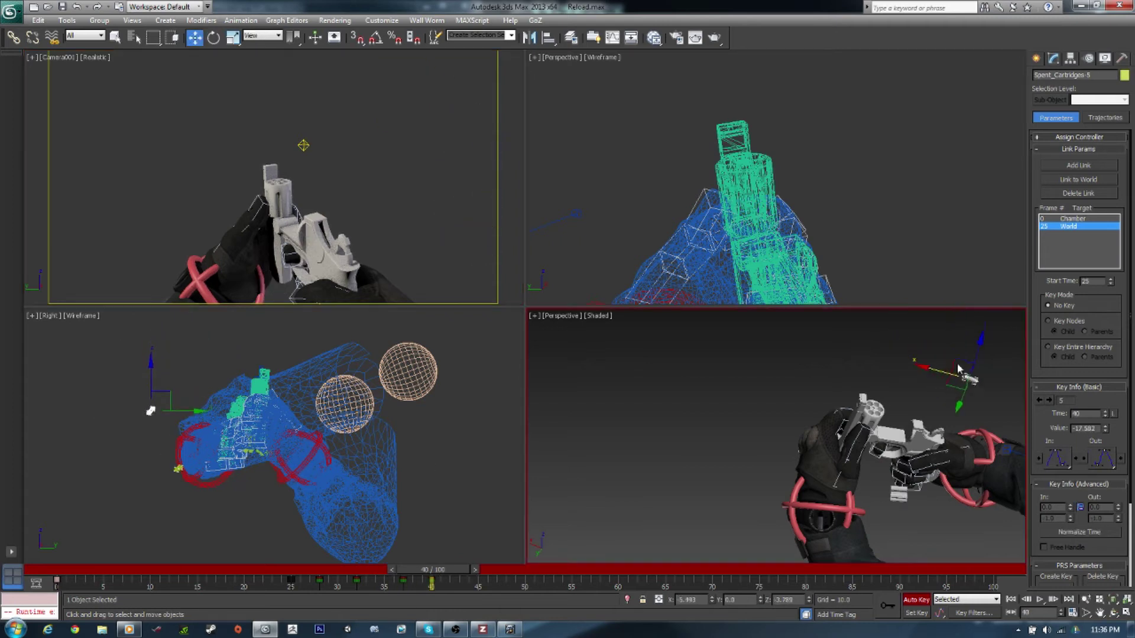
click(67, 21)
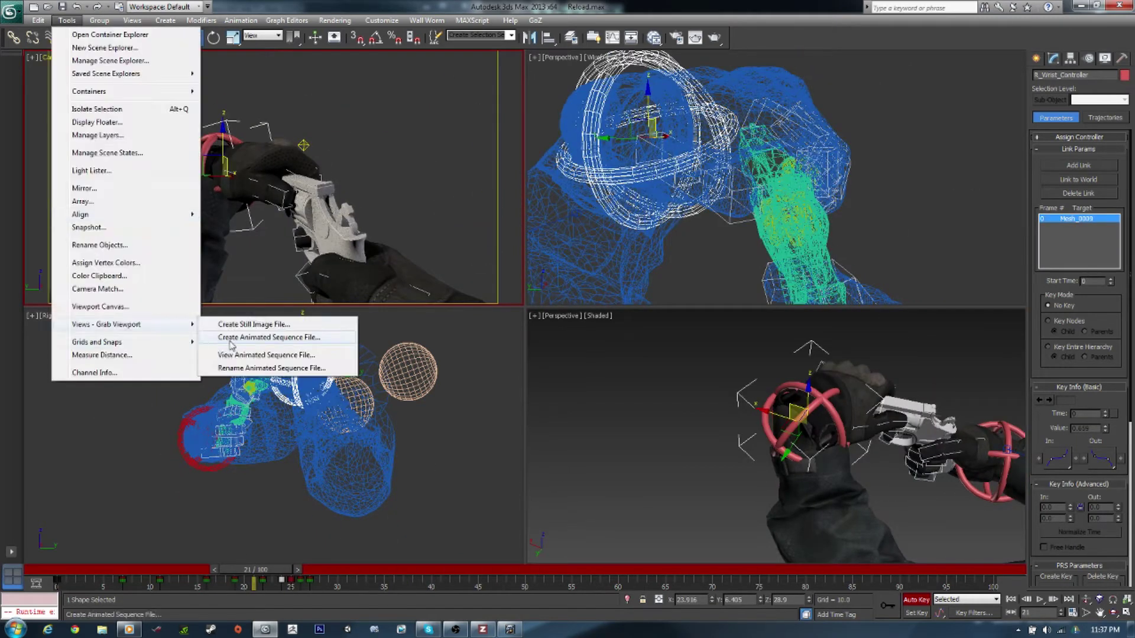
click(284, 337)
click(647, 458)
click(132, 20)
click(66, 20)
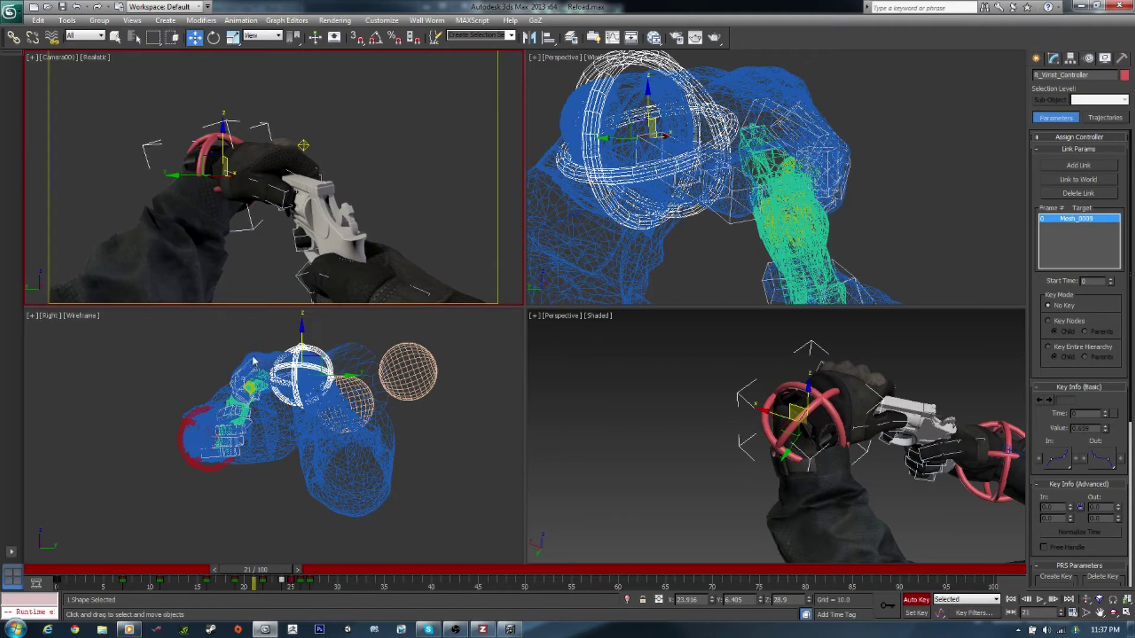
click(284, 337)
click(609, 458)
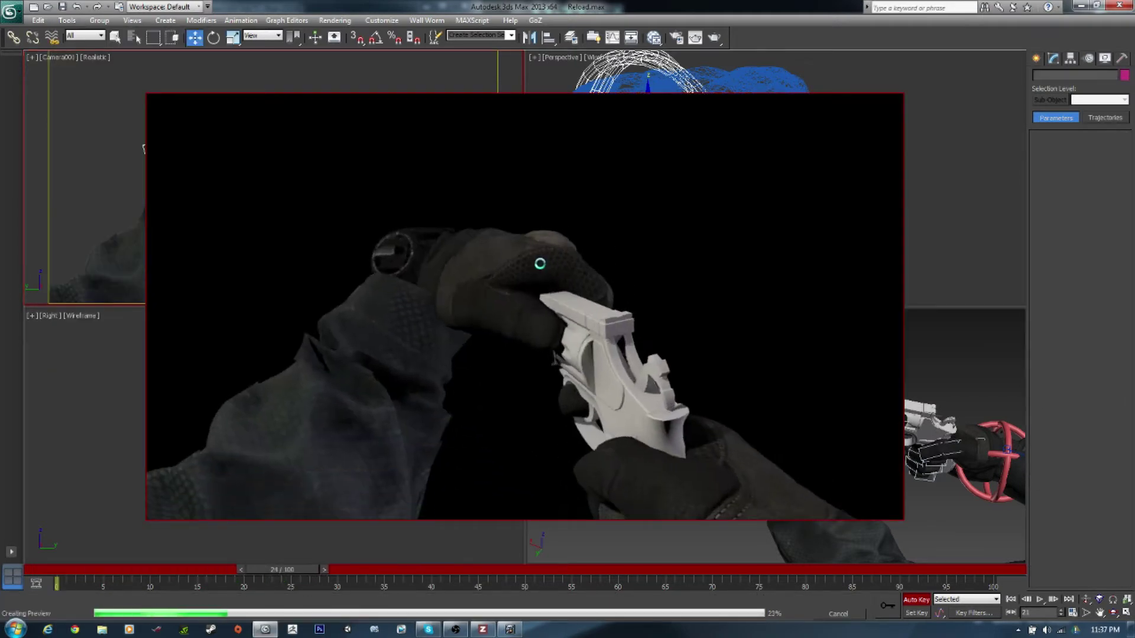
key(Escape)
click(500, 330)
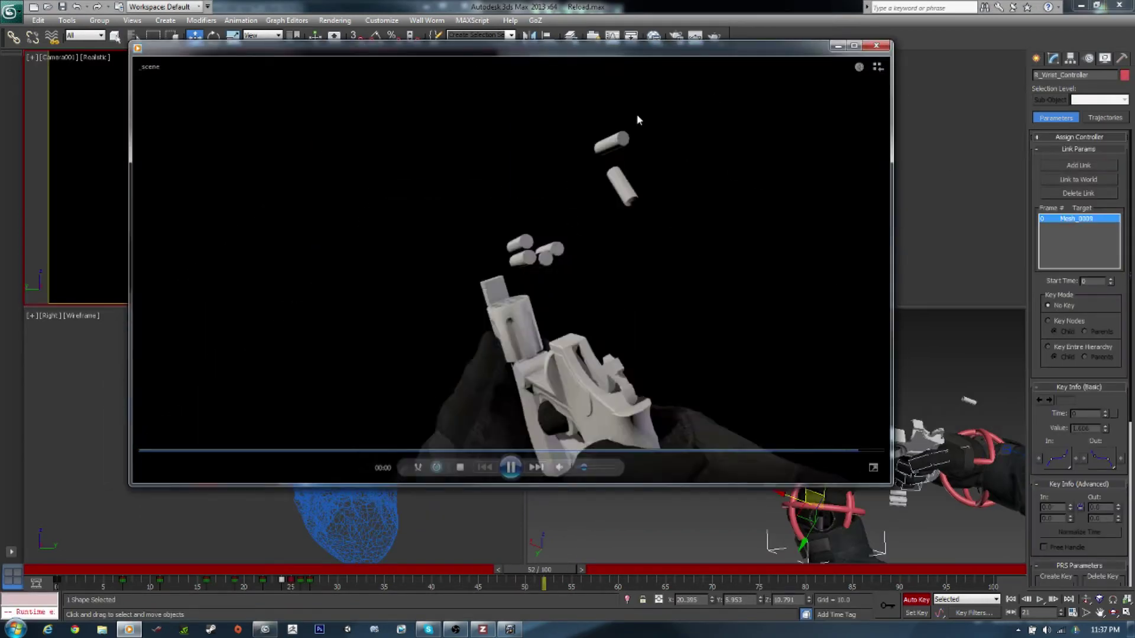
click(874, 48)
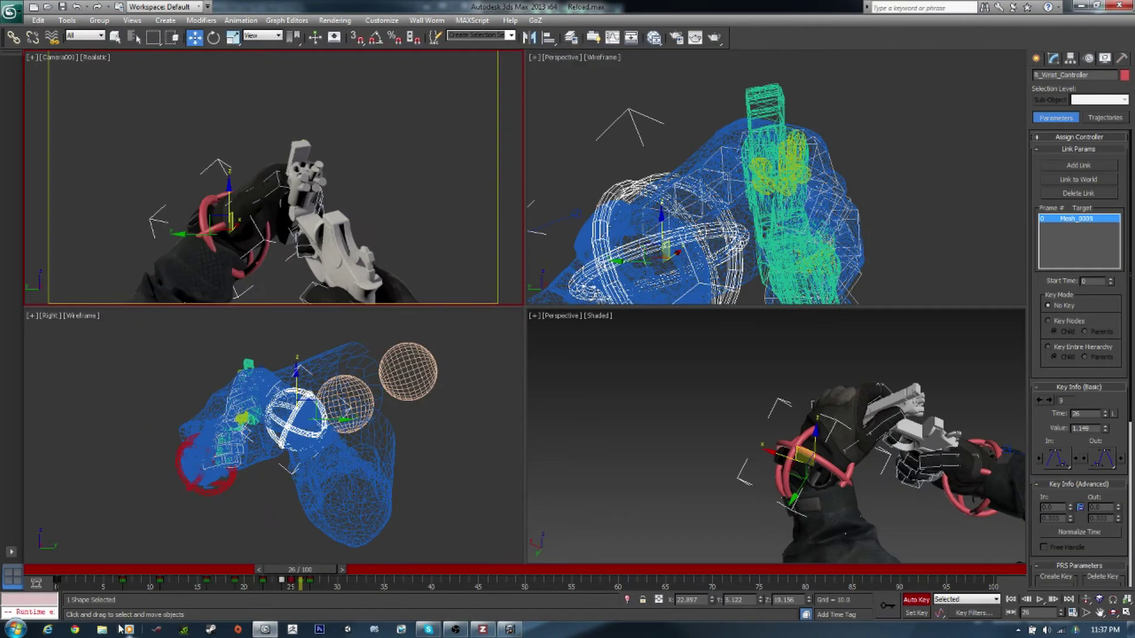
- Select Spent_Cartridges-6 and tumble it as it flies out around frame 28
mouse_move(298, 569)
mouse_down()
mouse_move(399, 570)
mouse_move(374, 570)
mouse_up()
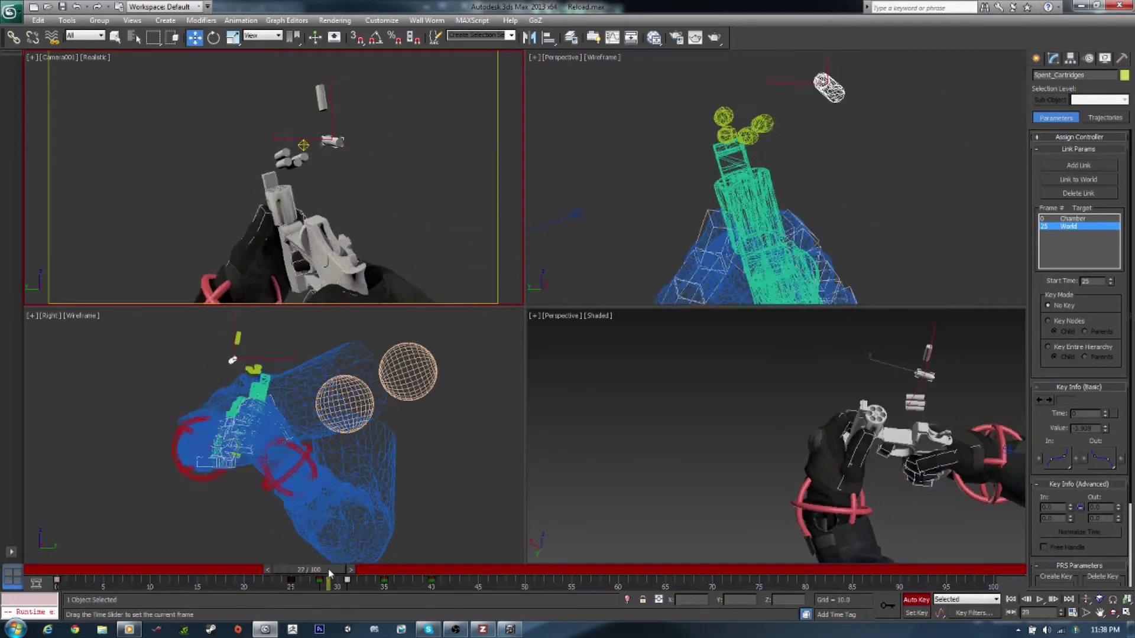
key(w)
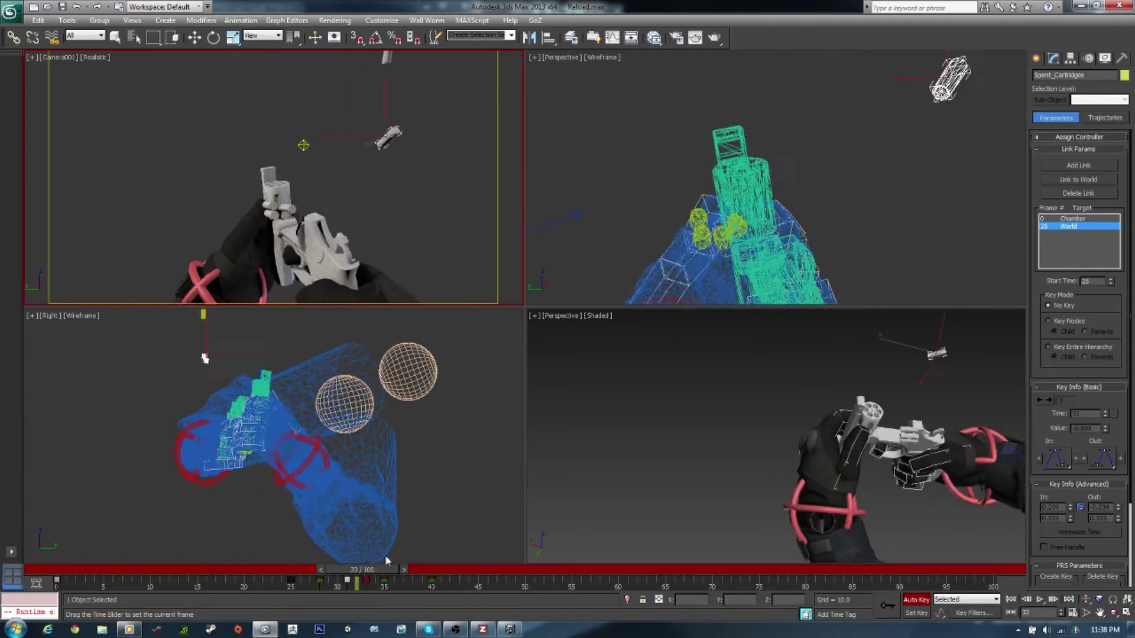
drag(372, 571, 405, 569)
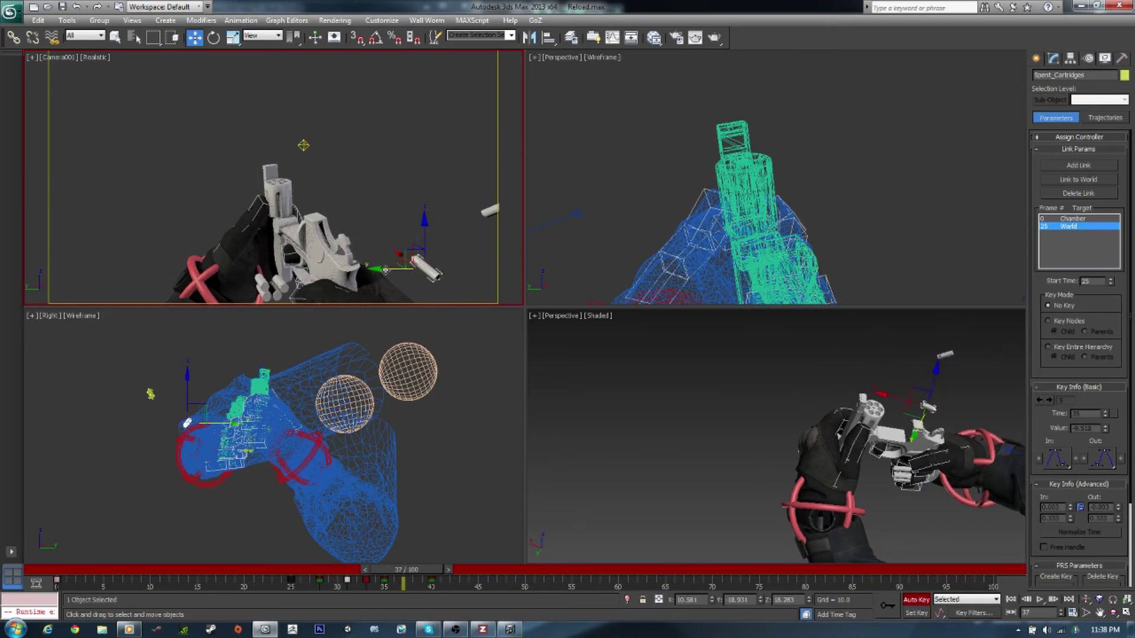
alt+middle_drag(940, 473, 906, 440)
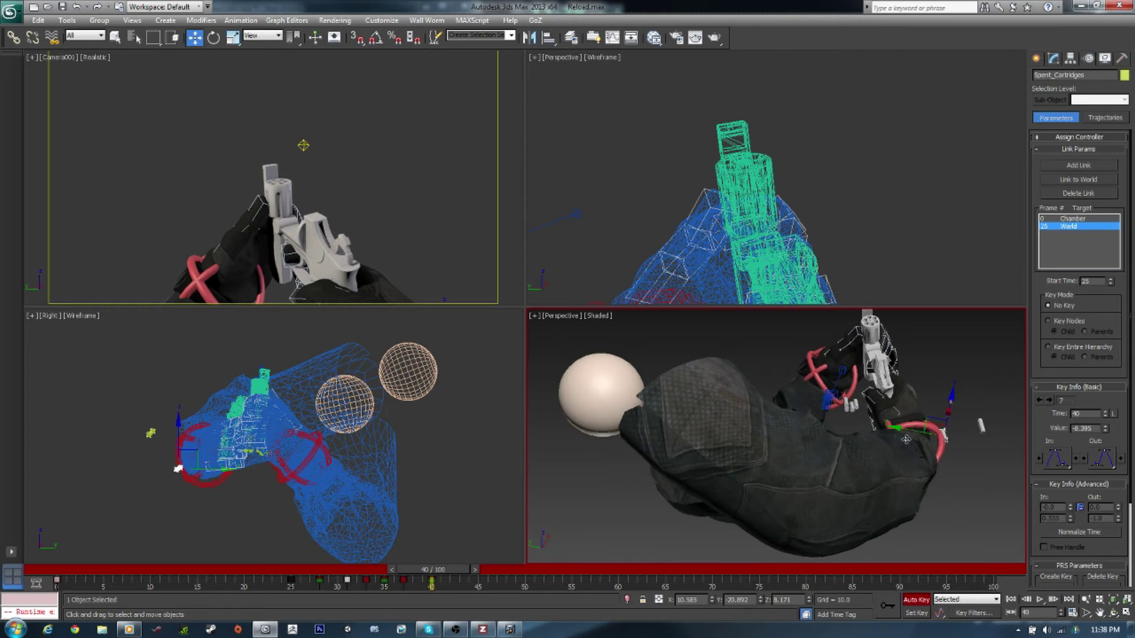
mouse_move(433, 569)
mouse_down()
mouse_move(336, 569)
mouse_move(353, 570)
mouse_up()
key(w)
click(287, 152)
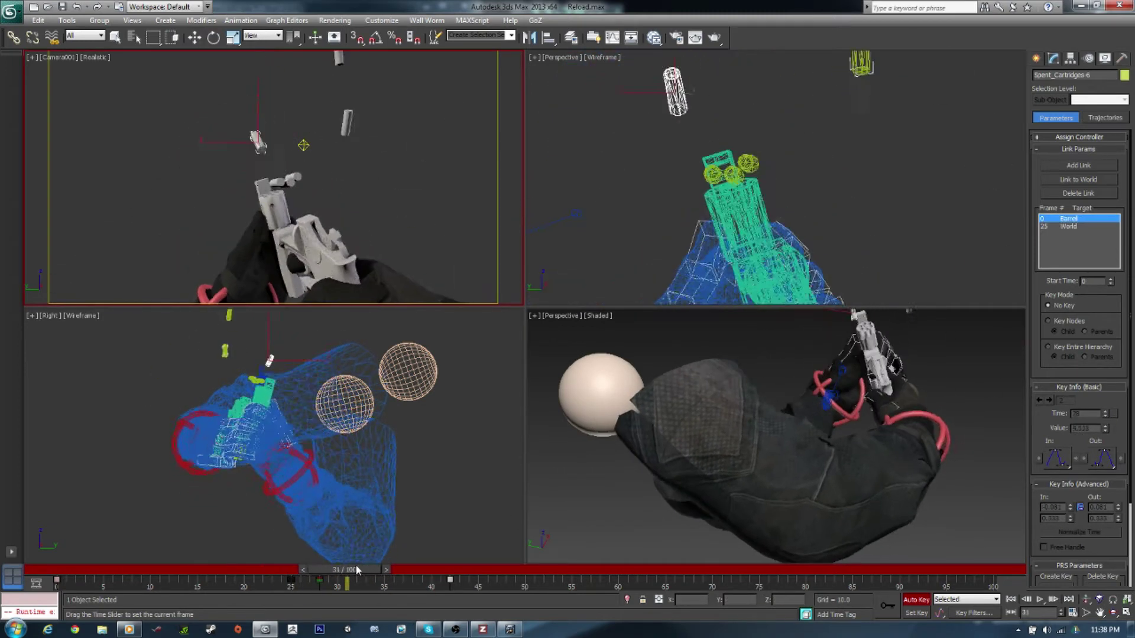
key(e)
drag(260, 136, 239, 599)
- Rotate and raise Spent_Cartridges-6 across frames 31–35, re-keying its ejection flight
key(period)
key(period)
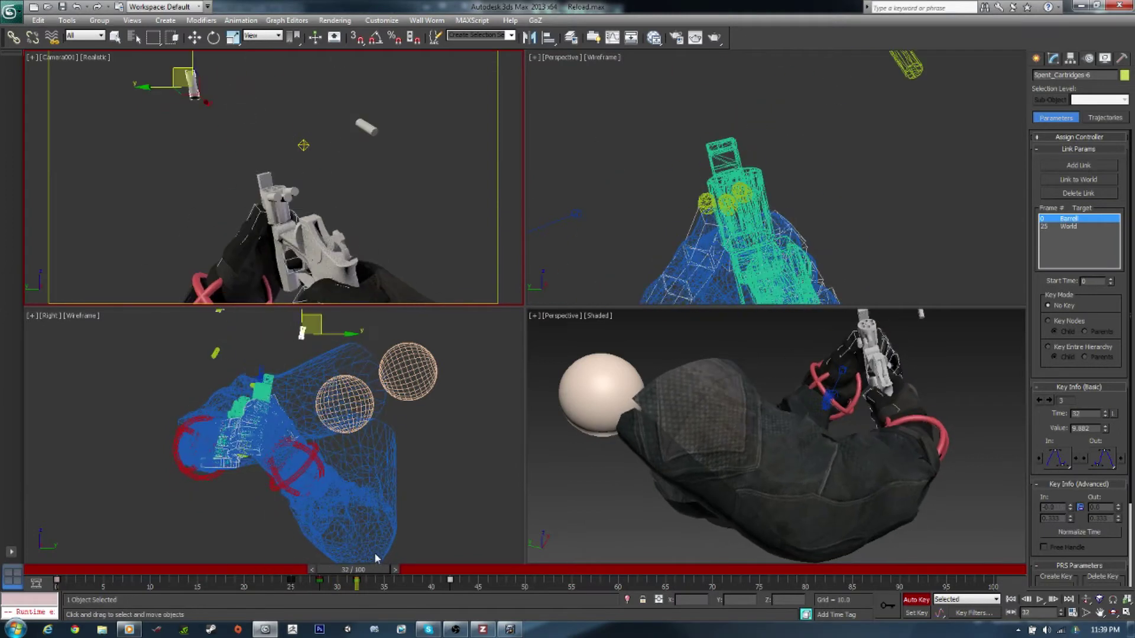
key(e)
drag(198, 126, 187, 115)
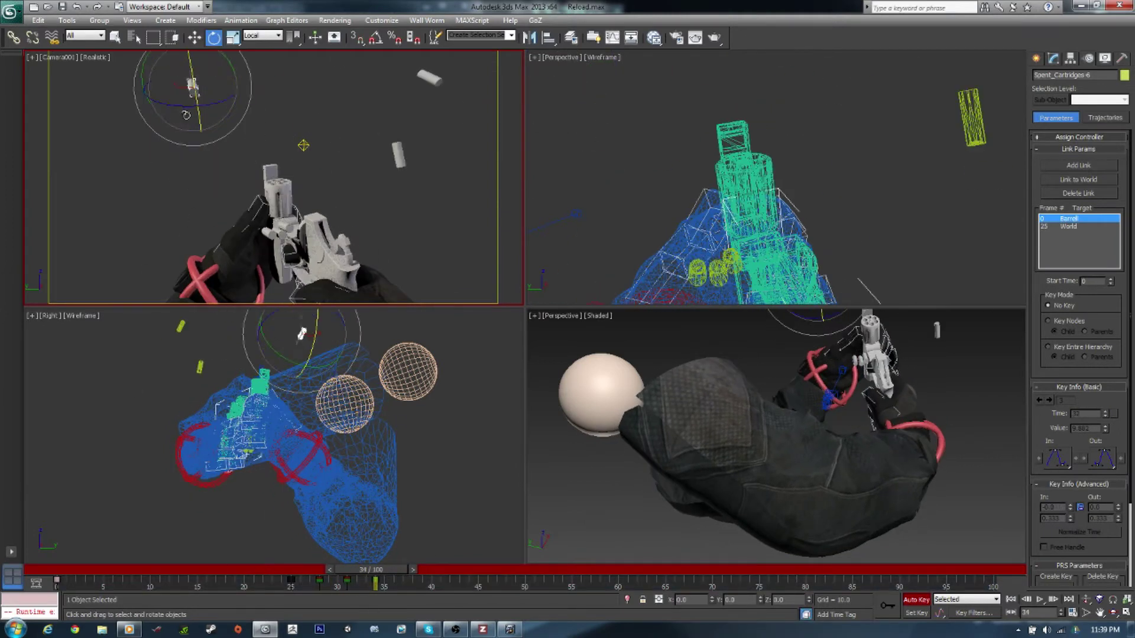
key(period)
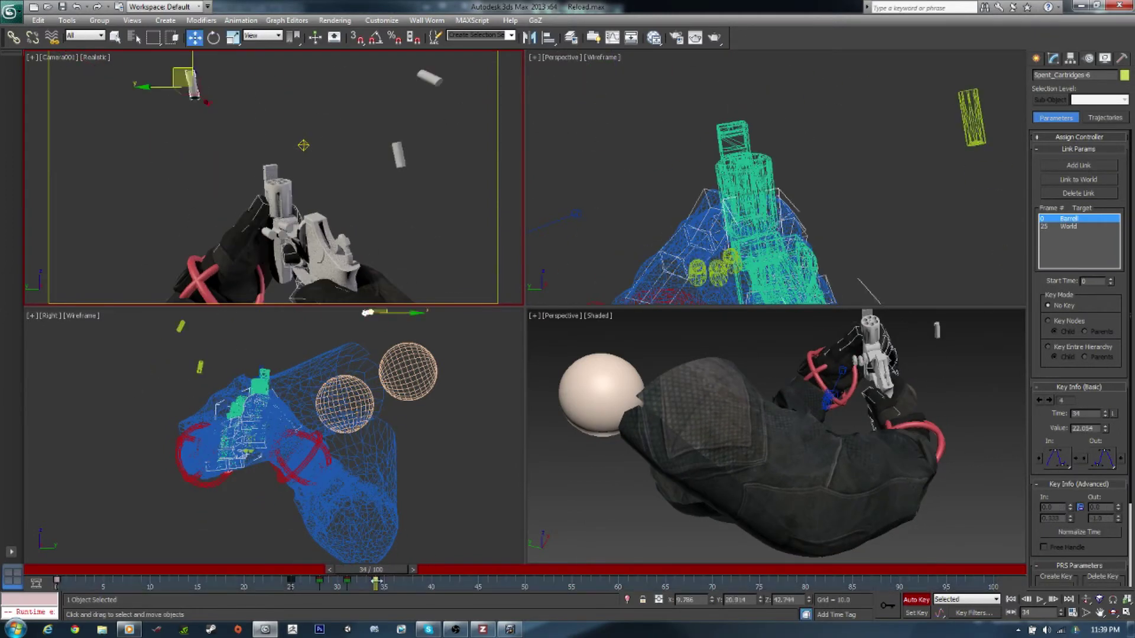
key(e)
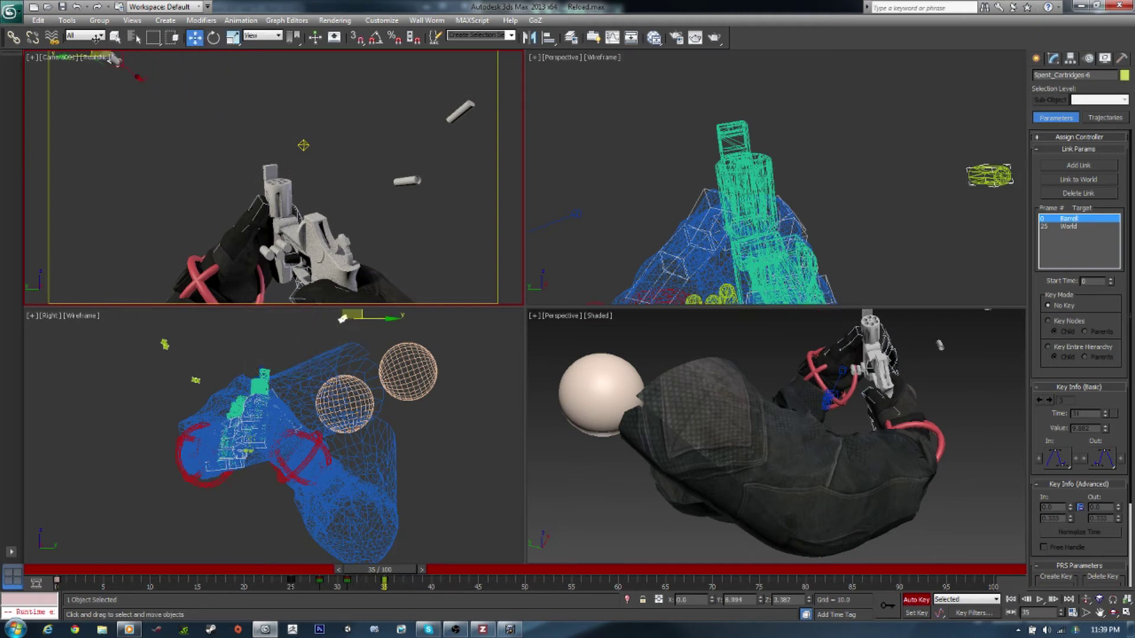
mouse_move(384, 577)
mouse_down()
mouse_move(367, 576)
mouse_move(397, 578)
mouse_up()
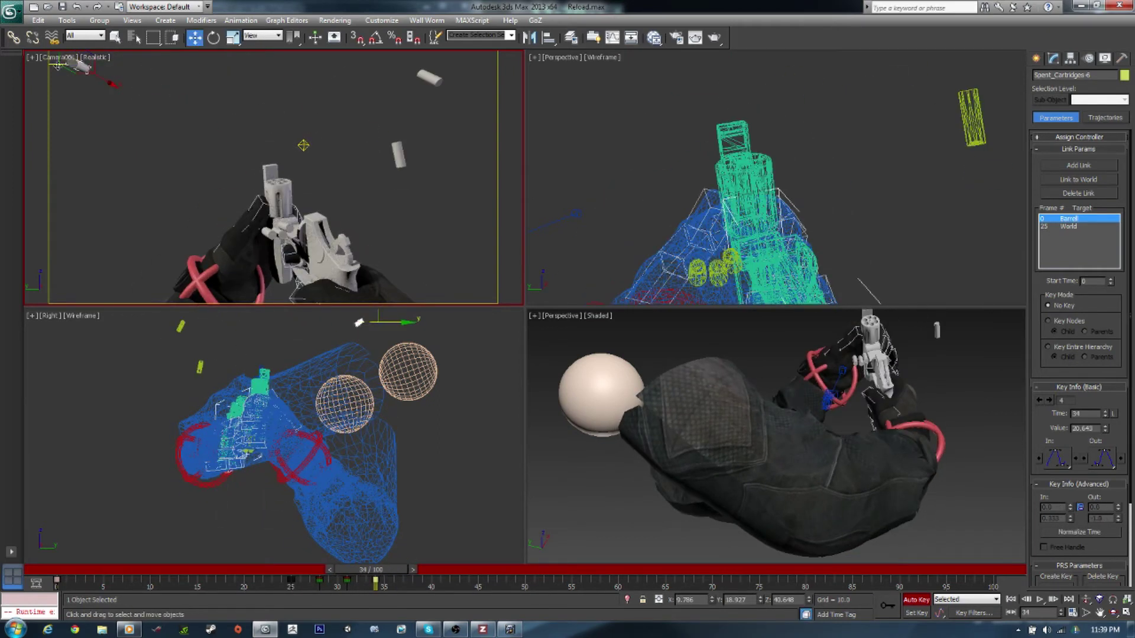
alt+middle_drag(680, 379, 699, 346)
drag(402, 573, 383, 582)
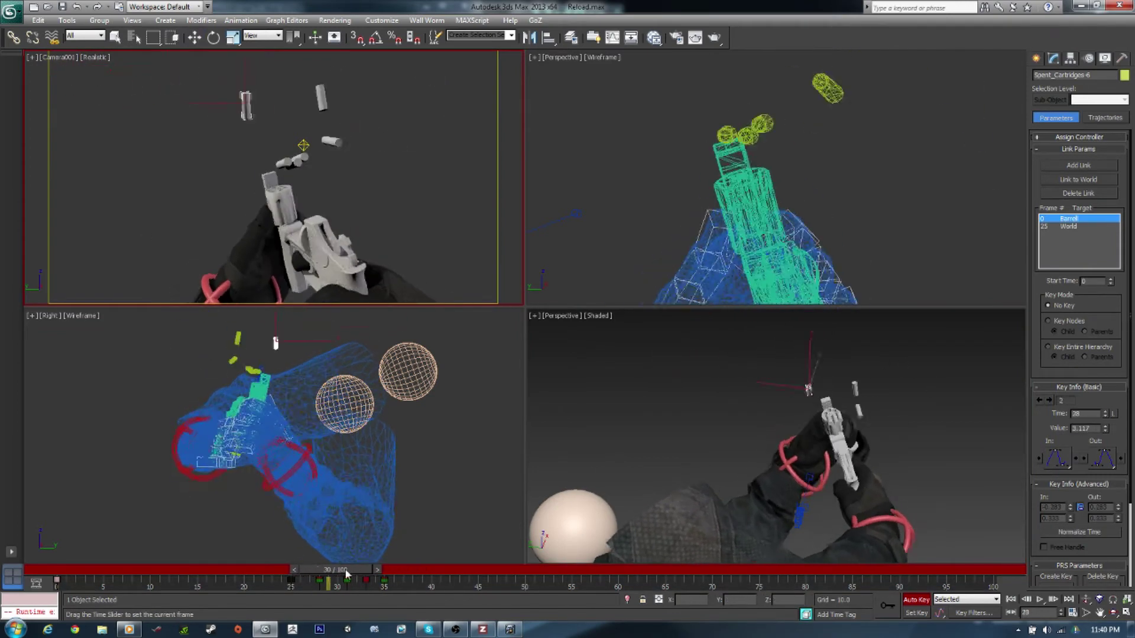
key(e)
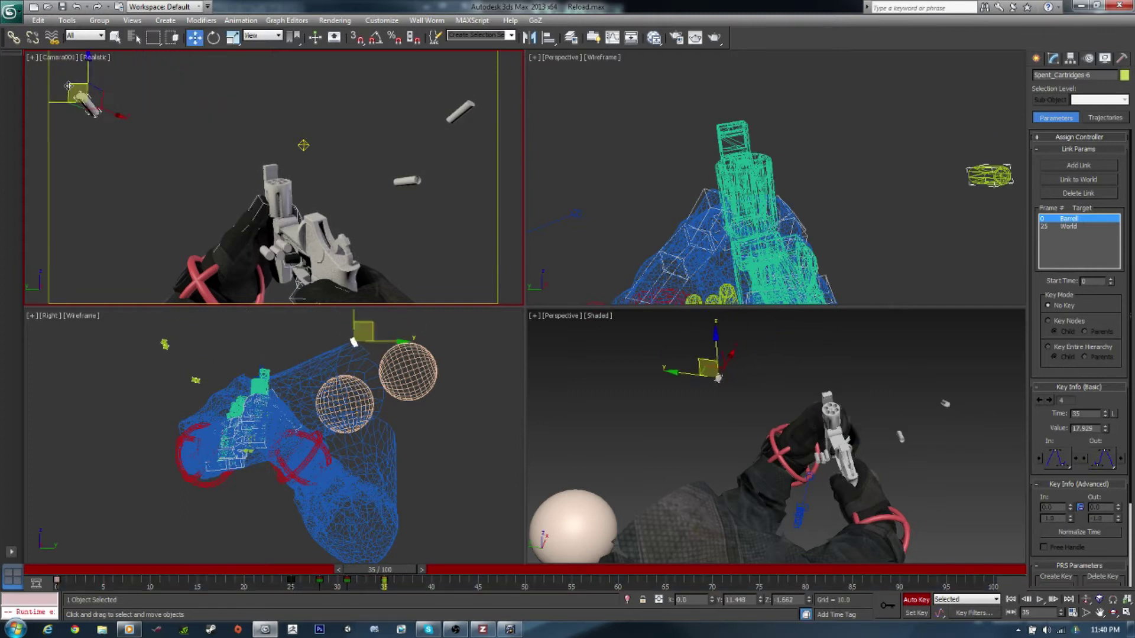
mouse_move(381, 570)
mouse_down()
mouse_move(357, 584)
mouse_move(393, 584)
mouse_up()
key(w)
- Start a camera preview with Make Preview, then stop it early
click(67, 20)
click(236, 246)
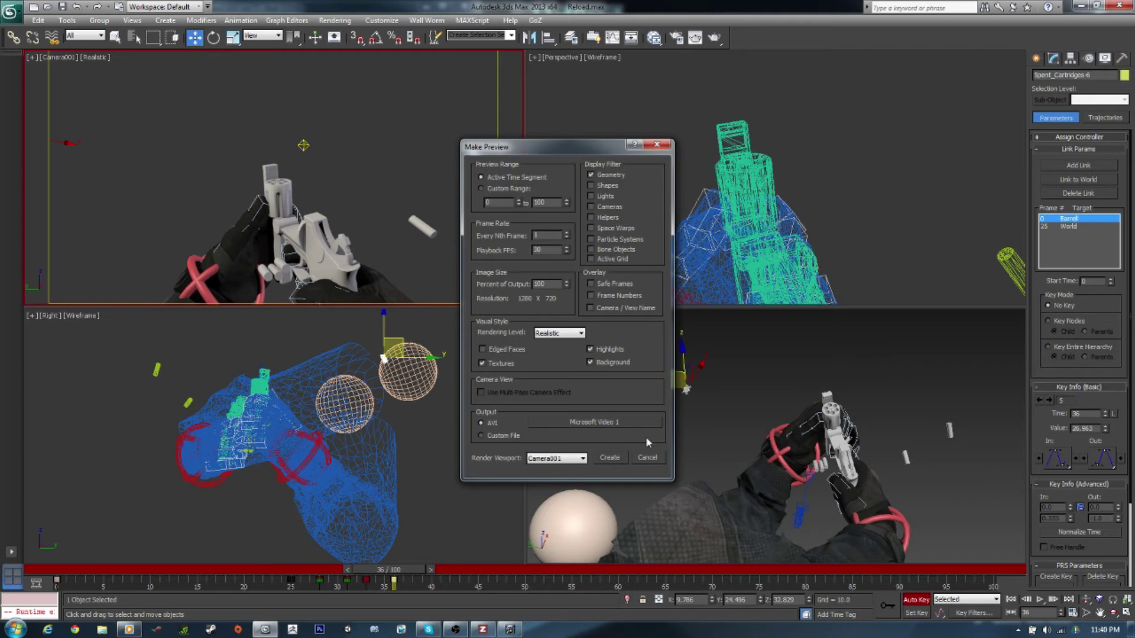
click(610, 458)
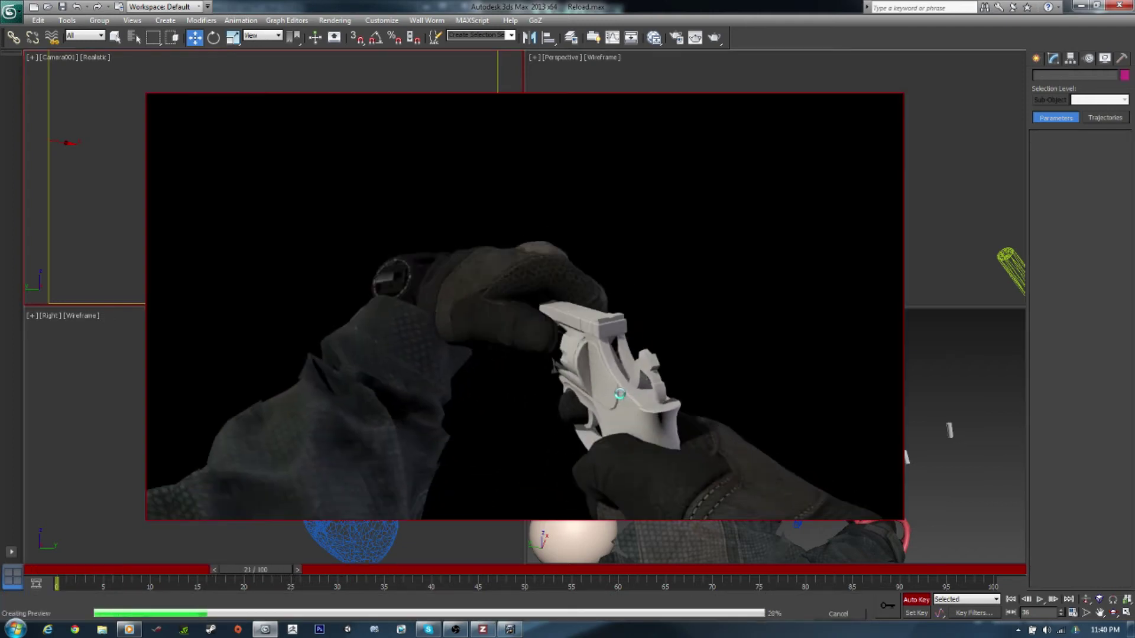
key(Escape)
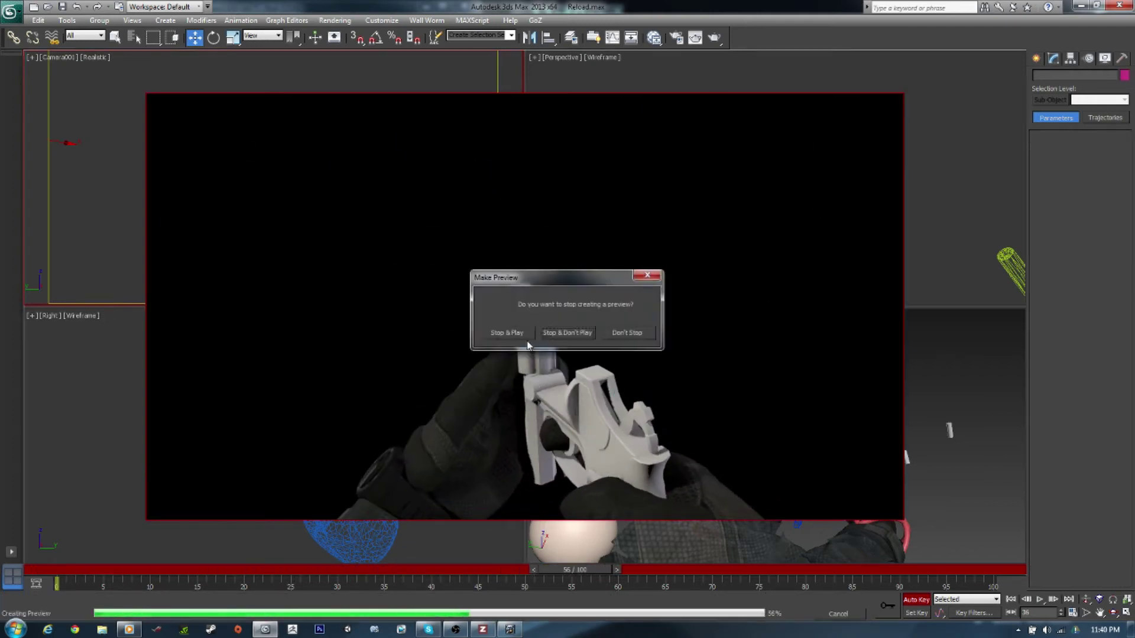
click(563, 329)
- Rotate and move Spent_Cartridge-3 between frames 28 and 32
drag(581, 569, 319, 569)
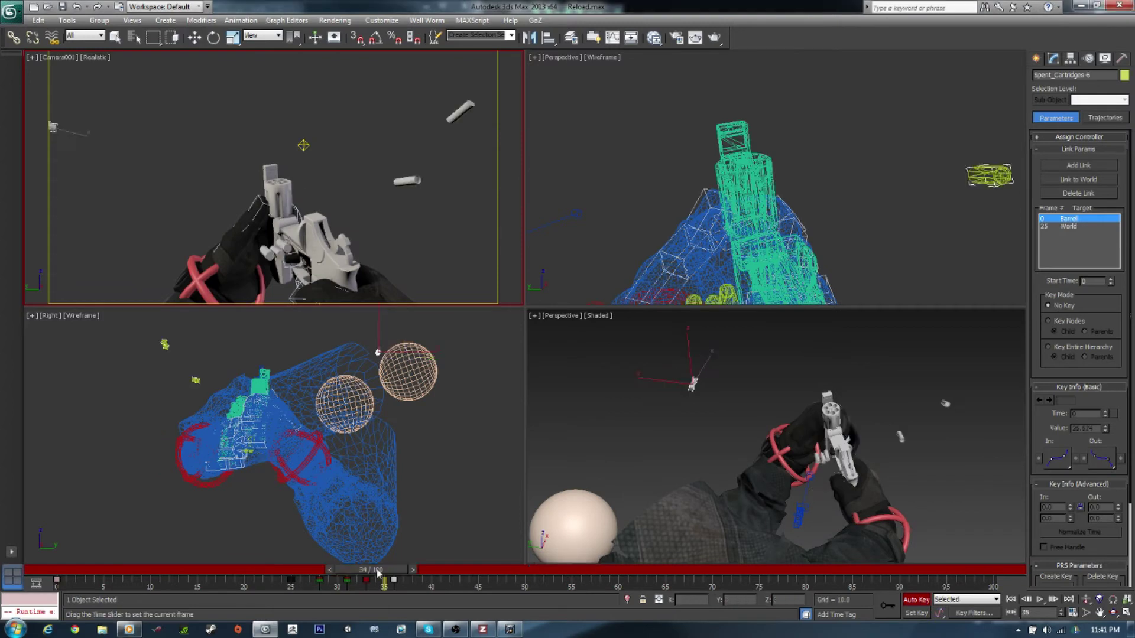
click(278, 155)
key(e)
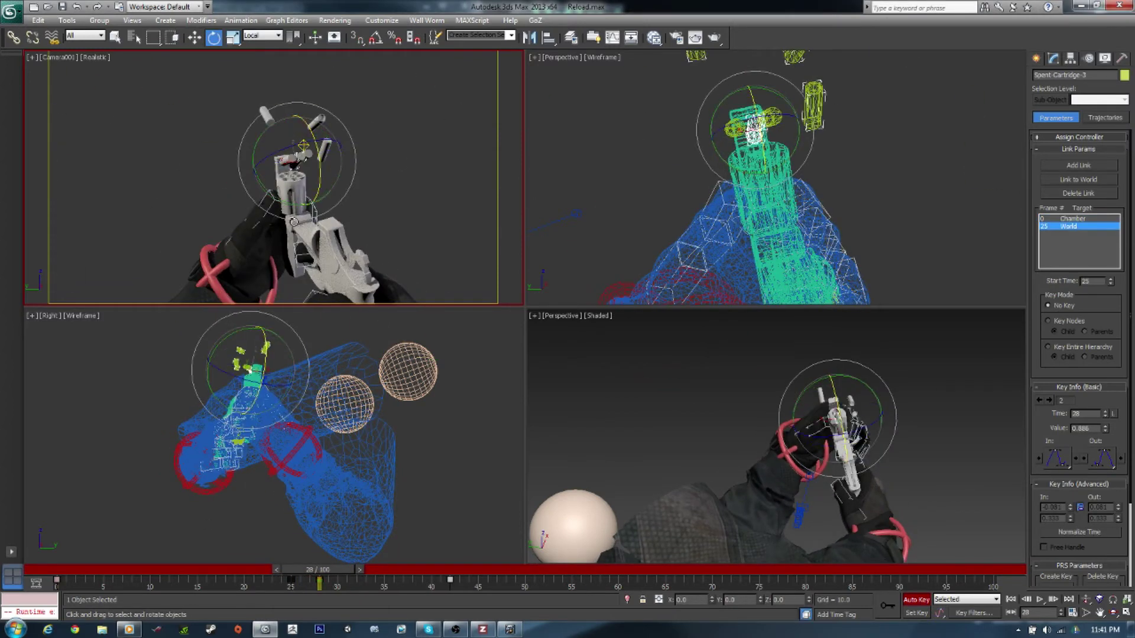
drag(319, 570, 395, 569)
key(w)
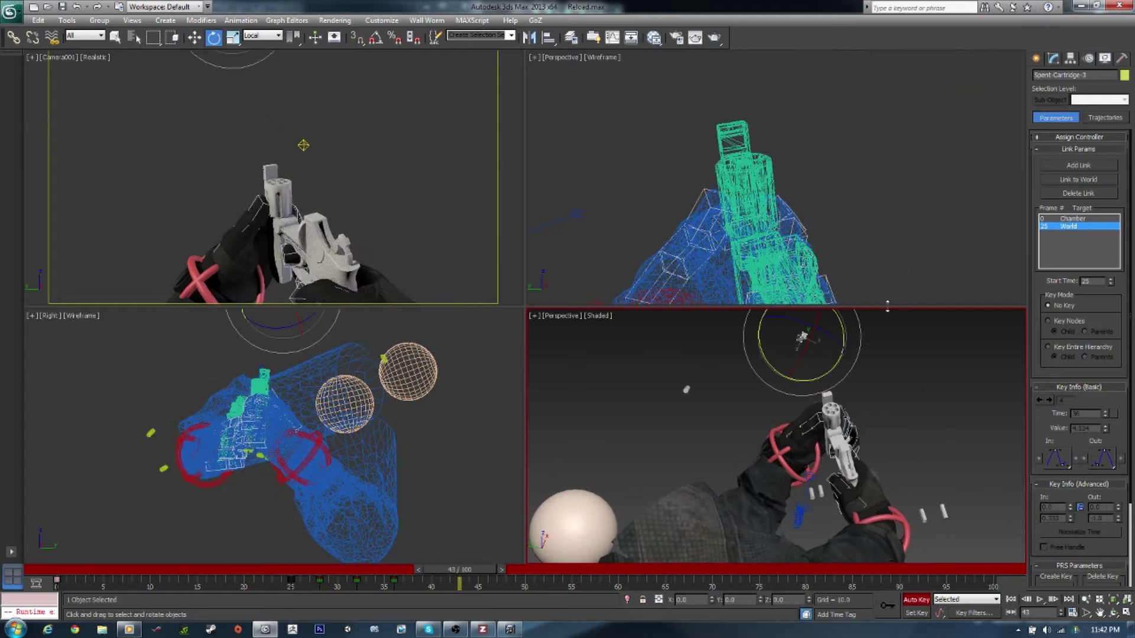
click(208, 132)
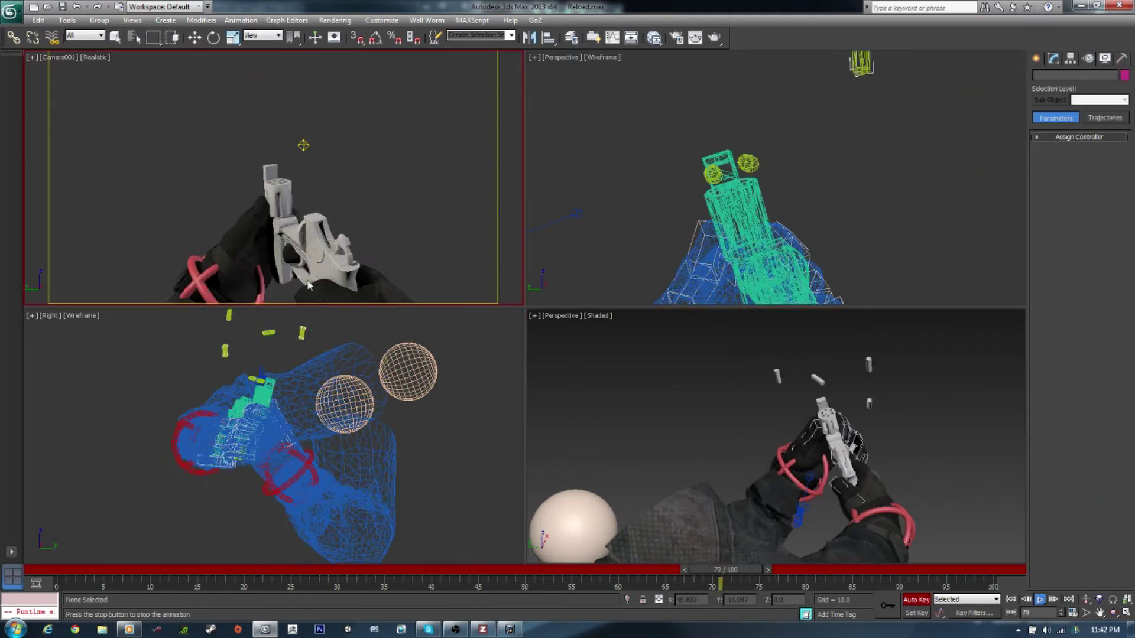
- Re-key Spent_Cartridges-4's rotation and position between frames 27 and 41
mouse_move(460, 569)
mouse_down()
mouse_move(402, 581)
mouse_move(370, 554)
mouse_move(409, 572)
mouse_up()
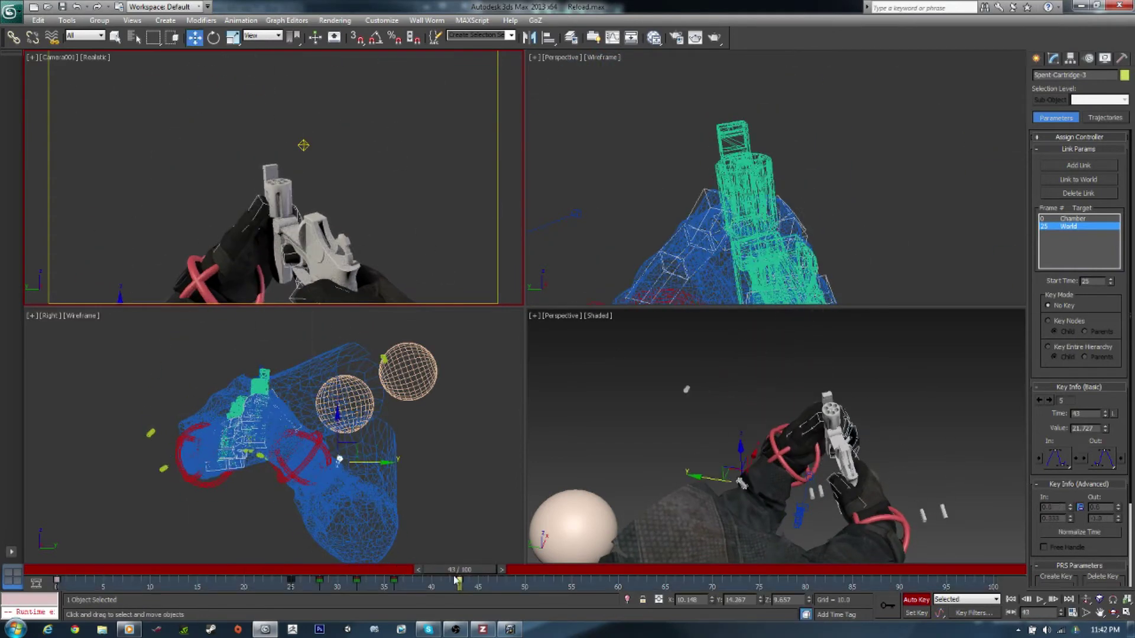
click(274, 133)
mouse_move(459, 581)
mouse_down()
mouse_move(309, 581)
mouse_move(412, 572)
mouse_up()
key(e)
key(w)
key(w)
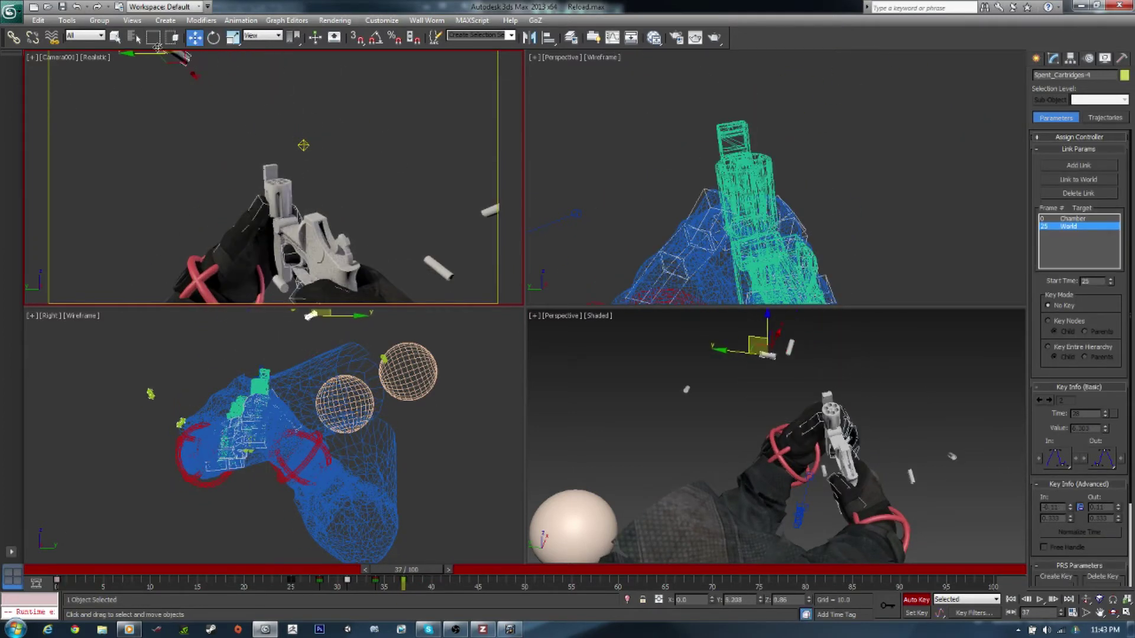
drag(407, 571, 442, 606)
key(w)
click(763, 355)
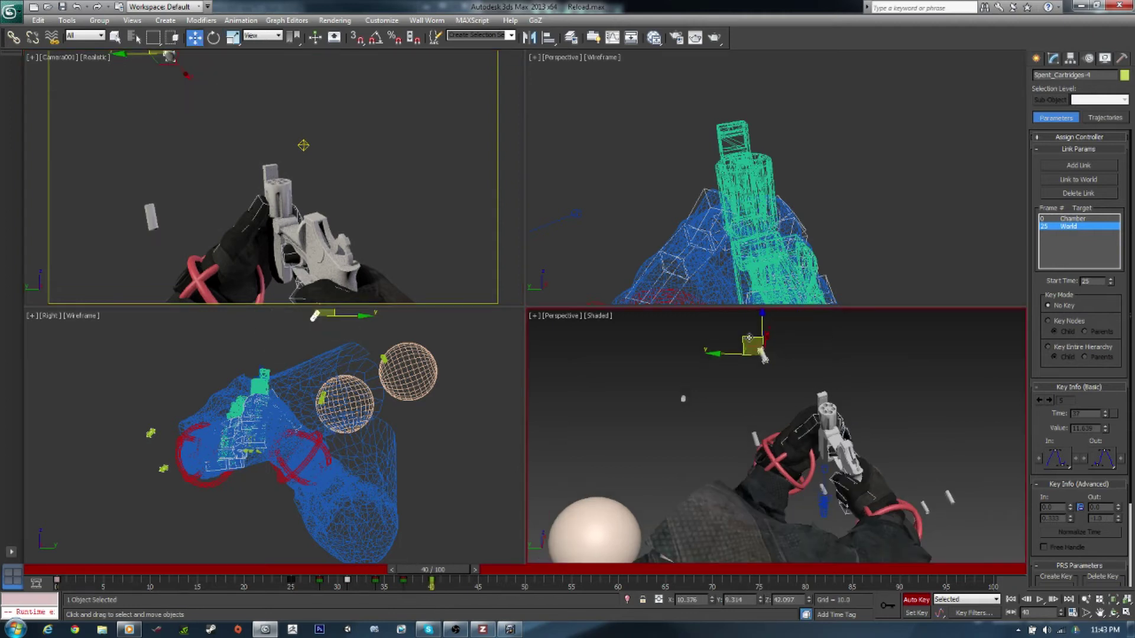
key(w)
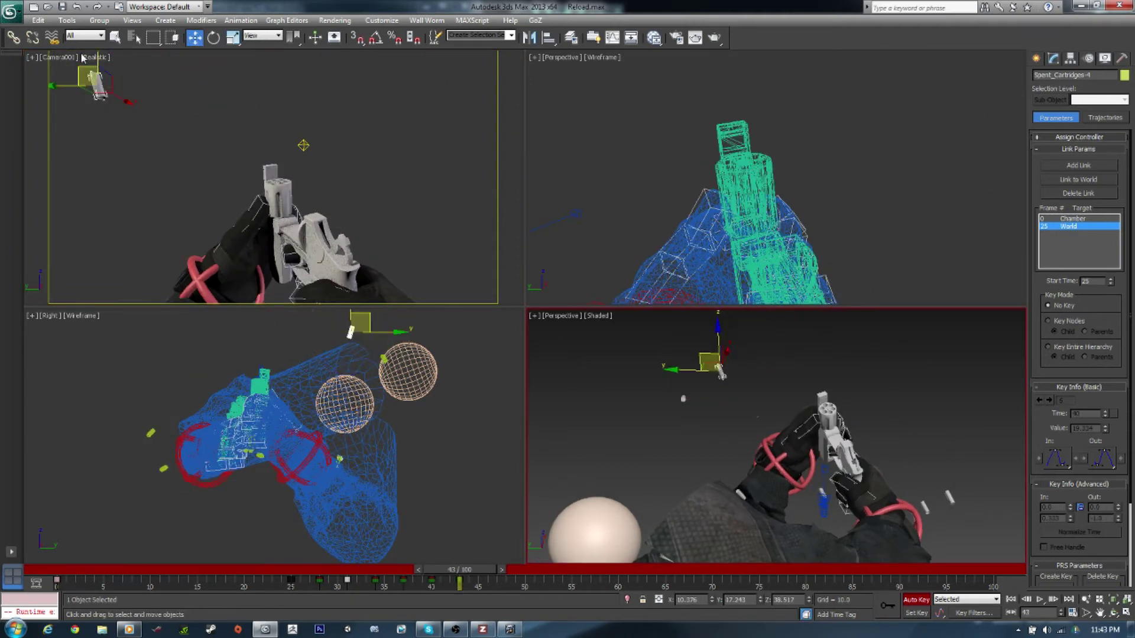
click(183, 88)
- Re-pose Spent_Cartridge-2 at frames 28–37 and shift its three keys from 40 to 43
drag(384, 586, 479, 585)
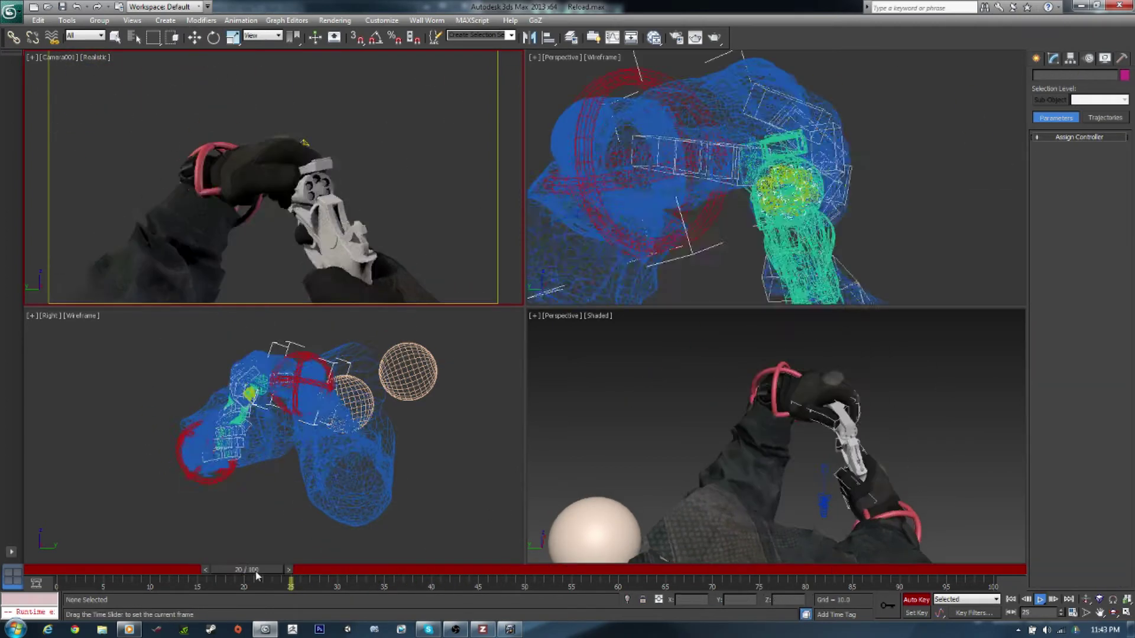
click(288, 304)
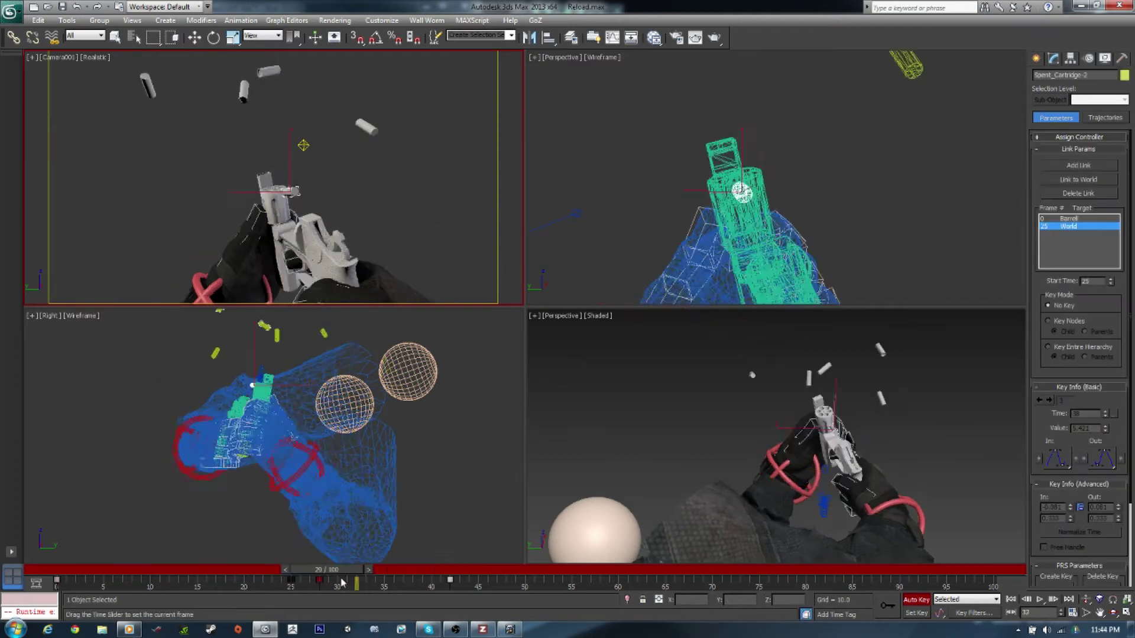
drag(412, 569, 320, 569)
key(period)
key(period)
key(period)
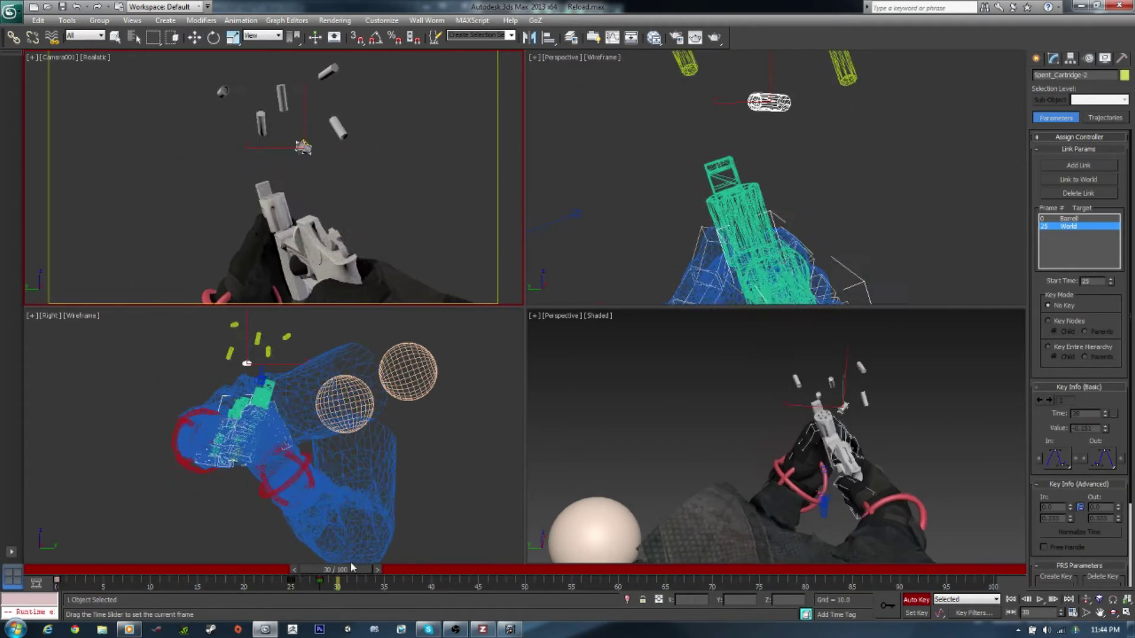
key(e)
key(e)
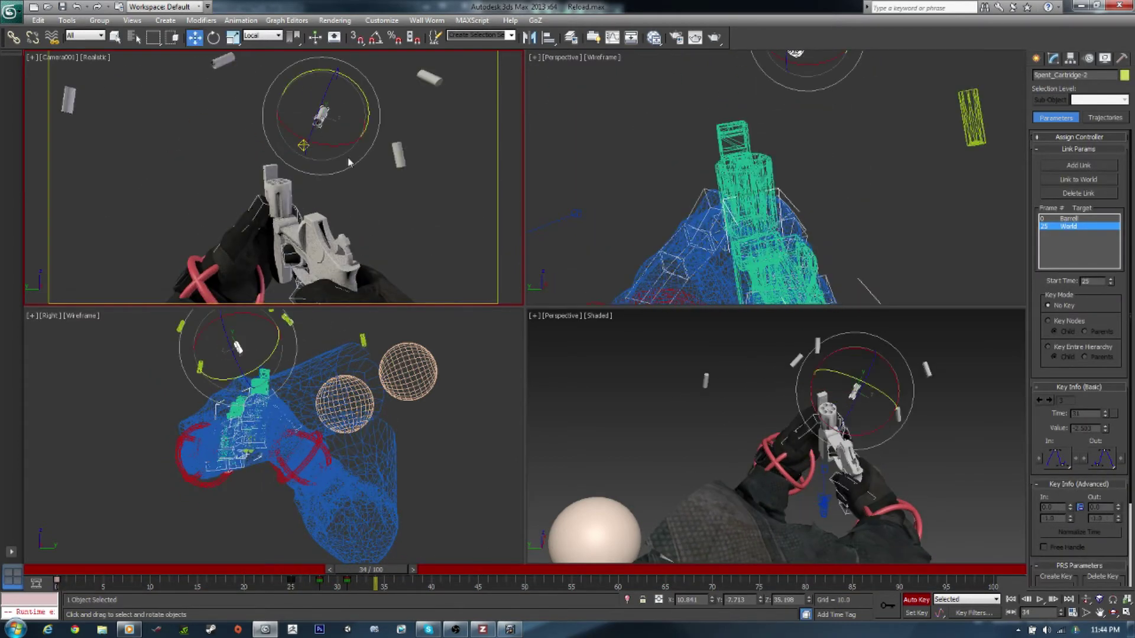
key(period)
key(period)
key(period)
key(w)
key(q)
key(period)
key(period)
key(period)
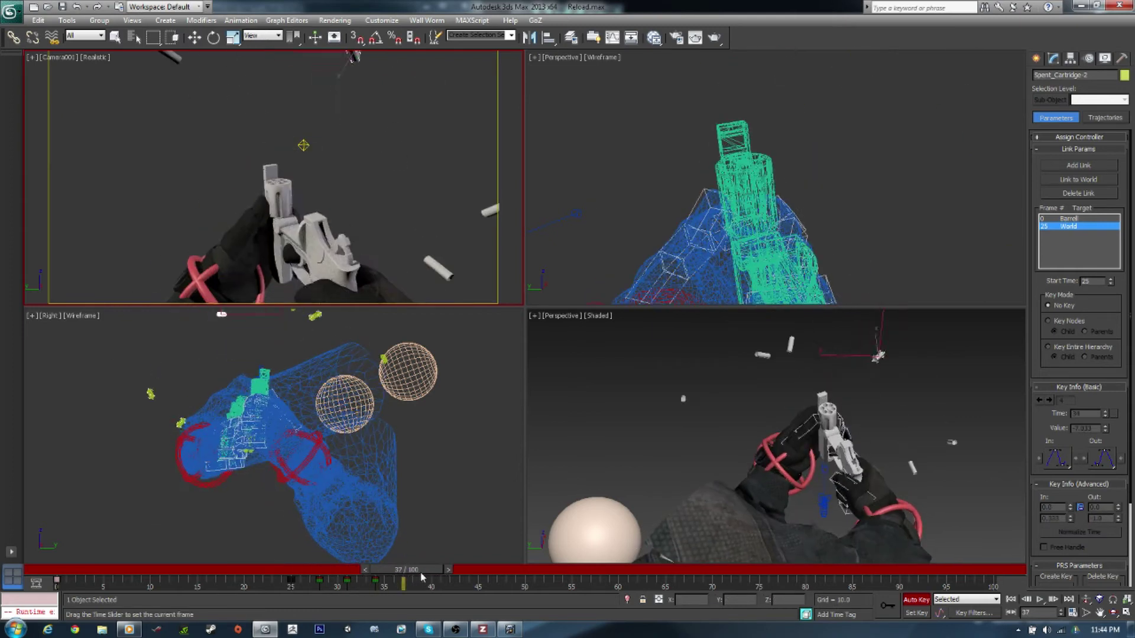
drag(404, 569, 421, 569)
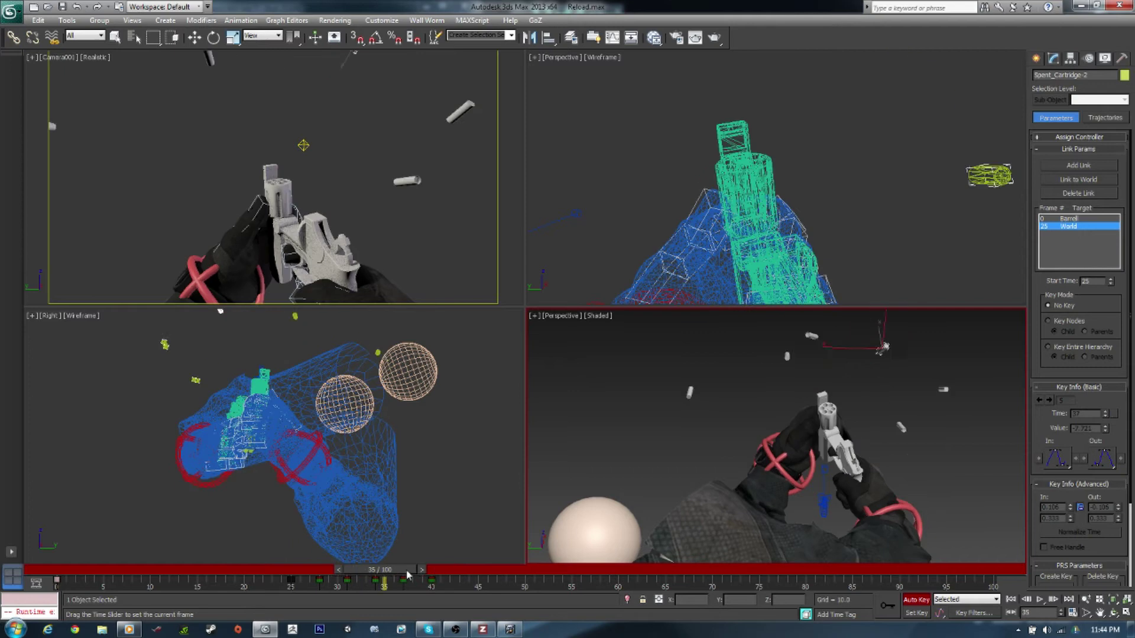
drag(433, 571, 503, 585)
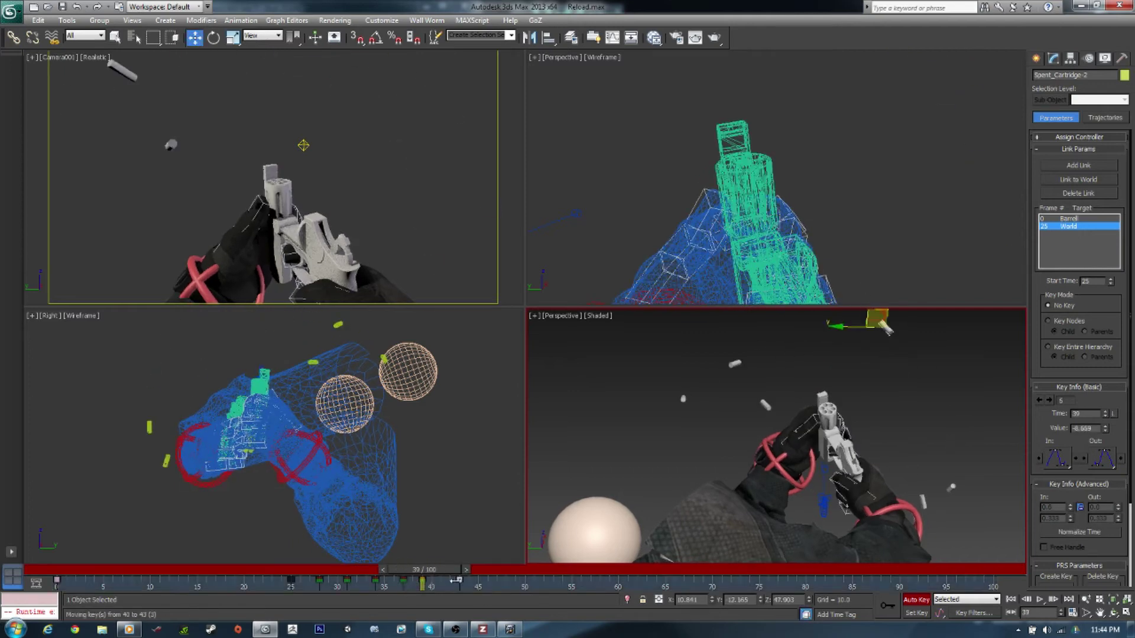
- Start a camera preview of the reload with Make Preview, then stop it early
key(Home)
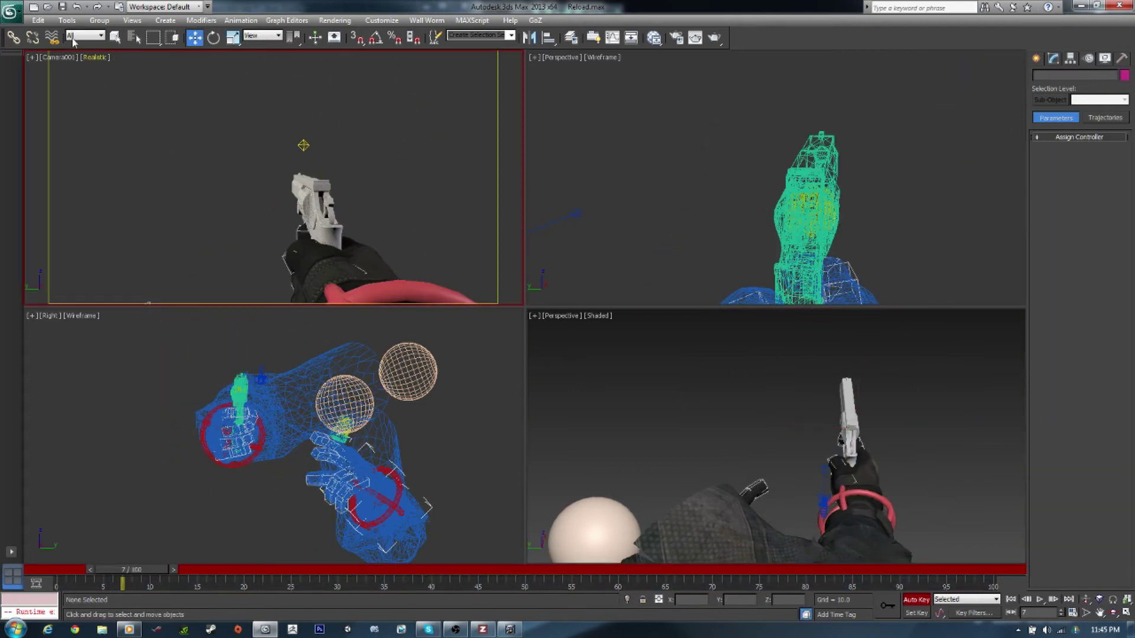
click(67, 20)
click(248, 324)
click(608, 459)
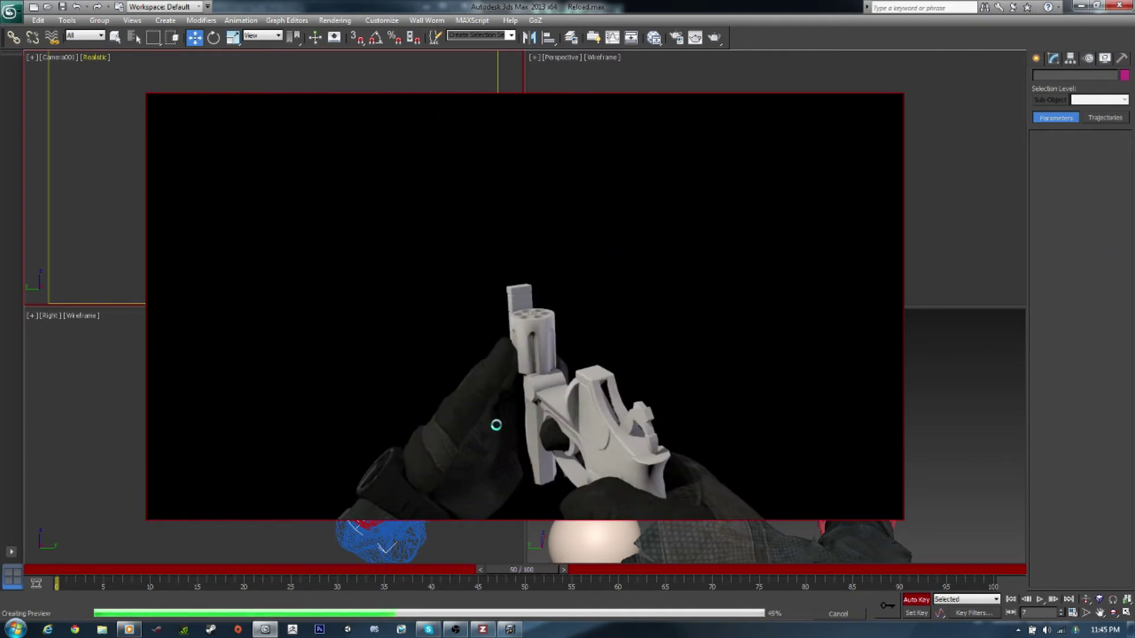
key(Escape)
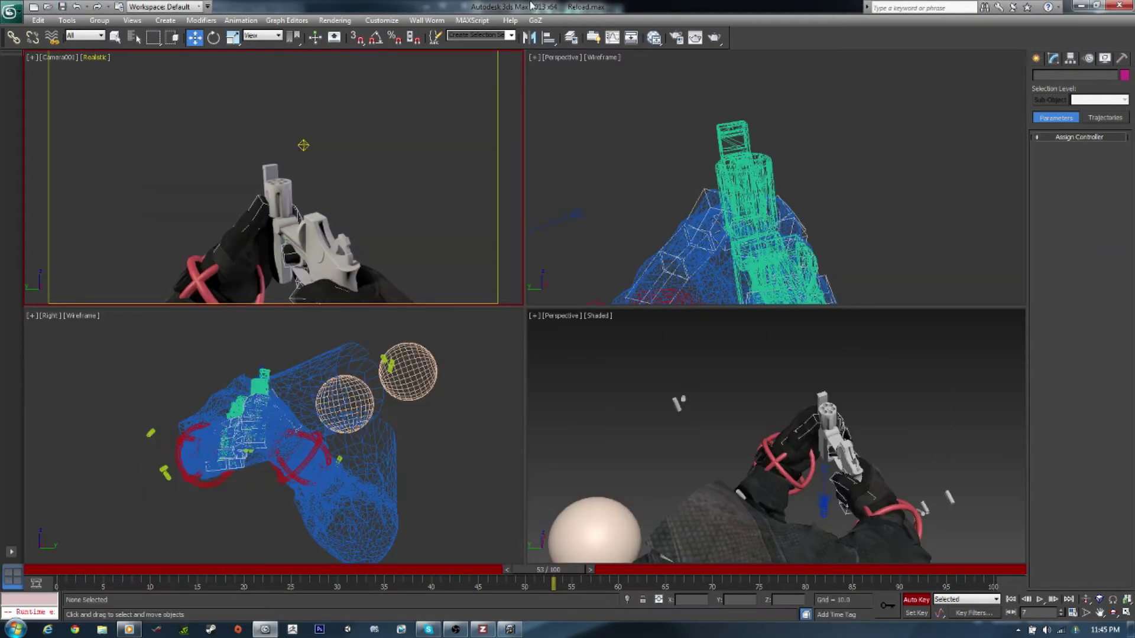
- Rotate Mesh_0009 at frames 36–38 with Auto Key, then play back the reload
mouse_move(548, 582)
mouse_down()
mouse_move(410, 576)
mouse_move(416, 566)
mouse_up()
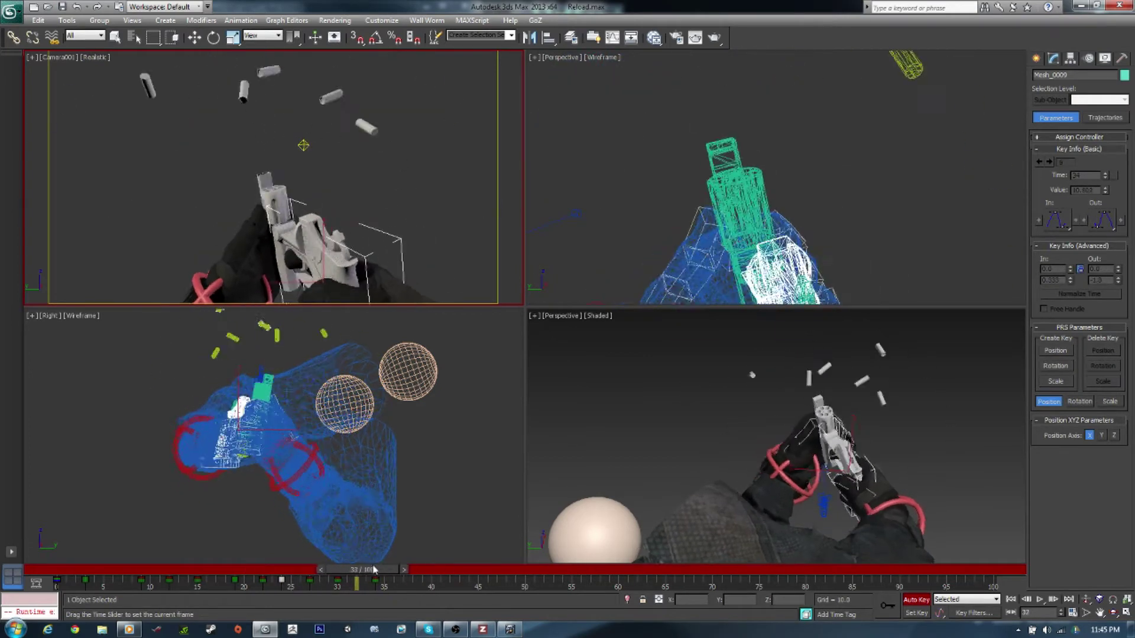
key(e)
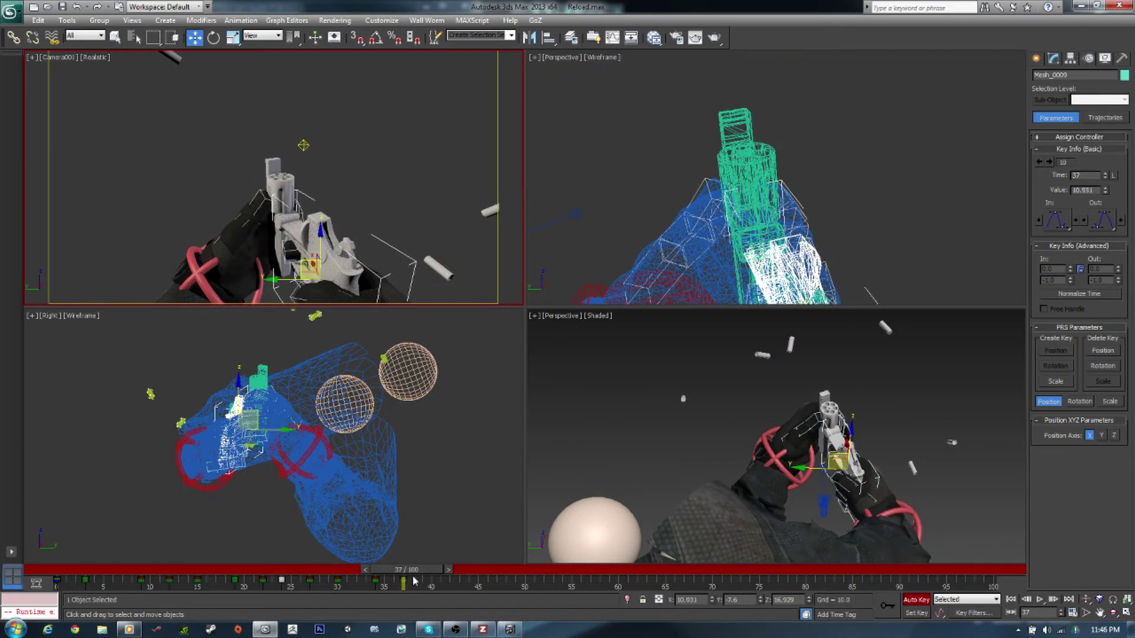
drag(414, 581, 425, 580)
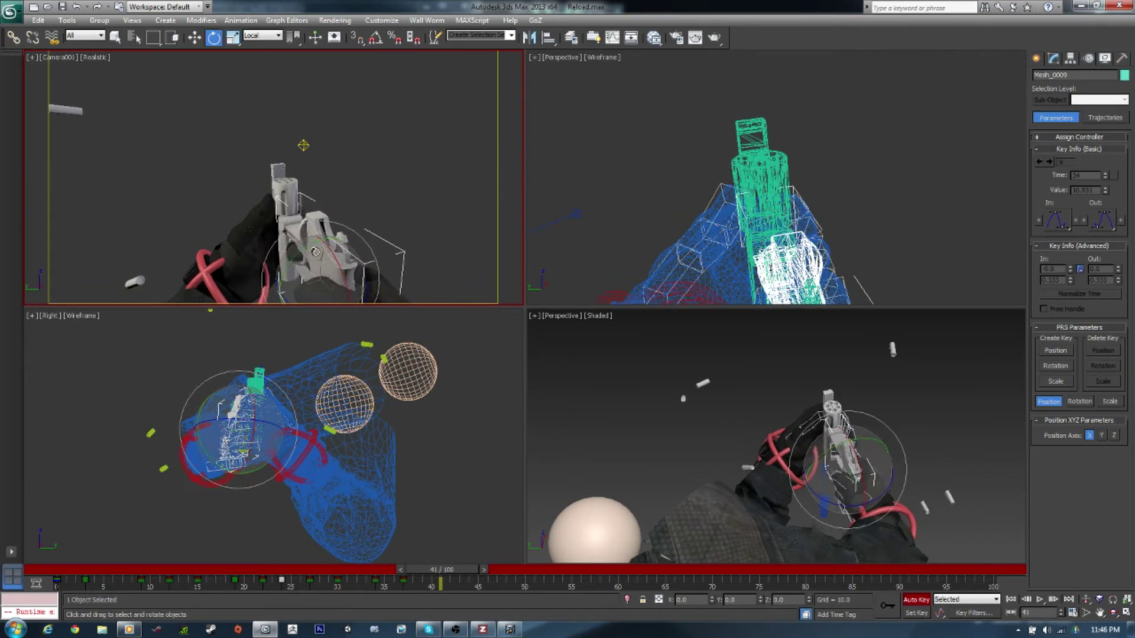
key(ctrl+d)
key(slash)
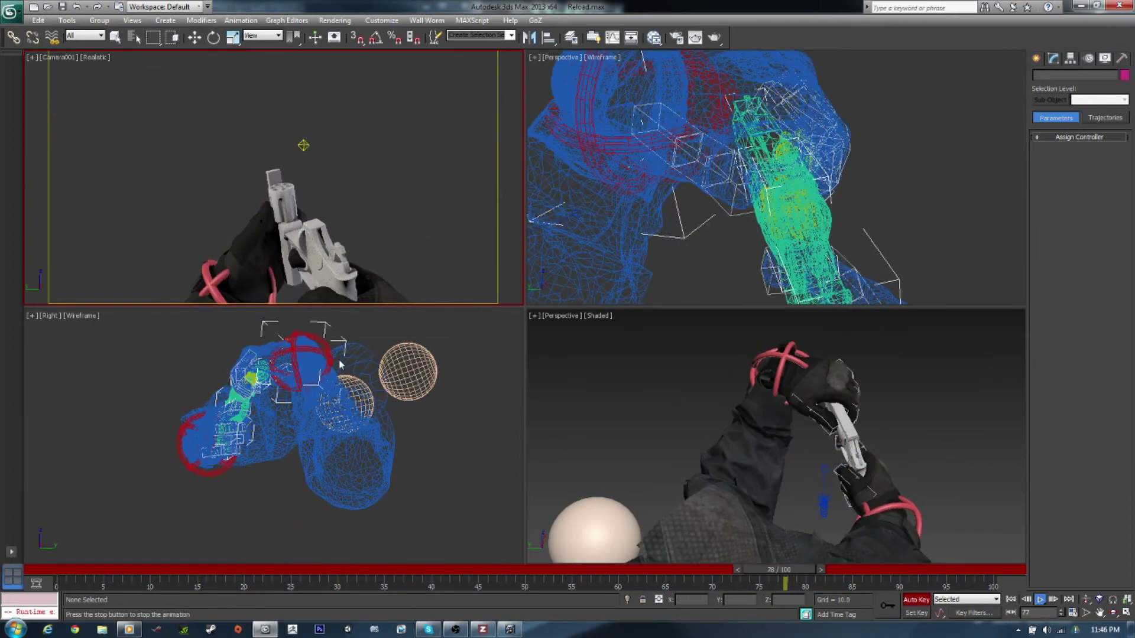
drag(407, 569, 416, 588)
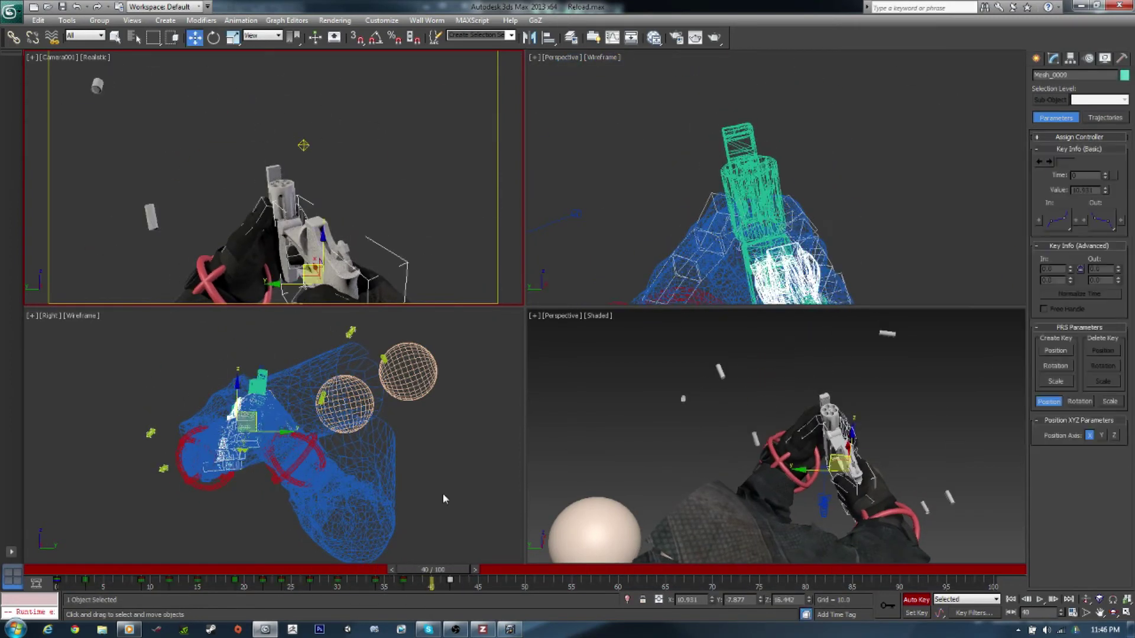
mouse_move(433, 570)
mouse_down()
mouse_move(412, 585)
mouse_move(435, 560)
mouse_up()
key(e)
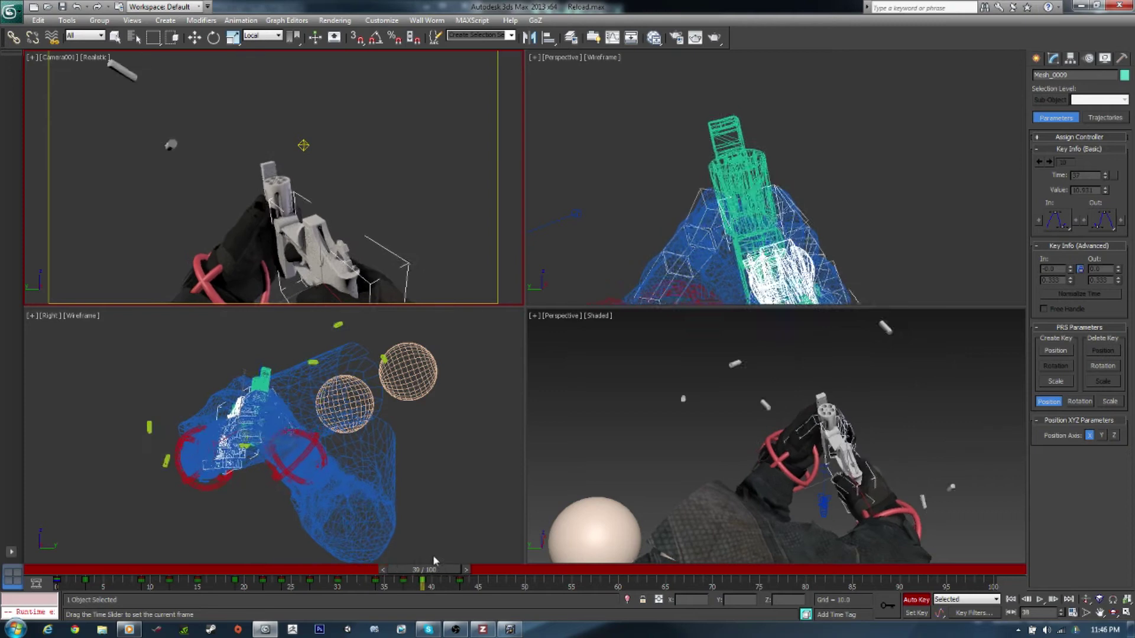
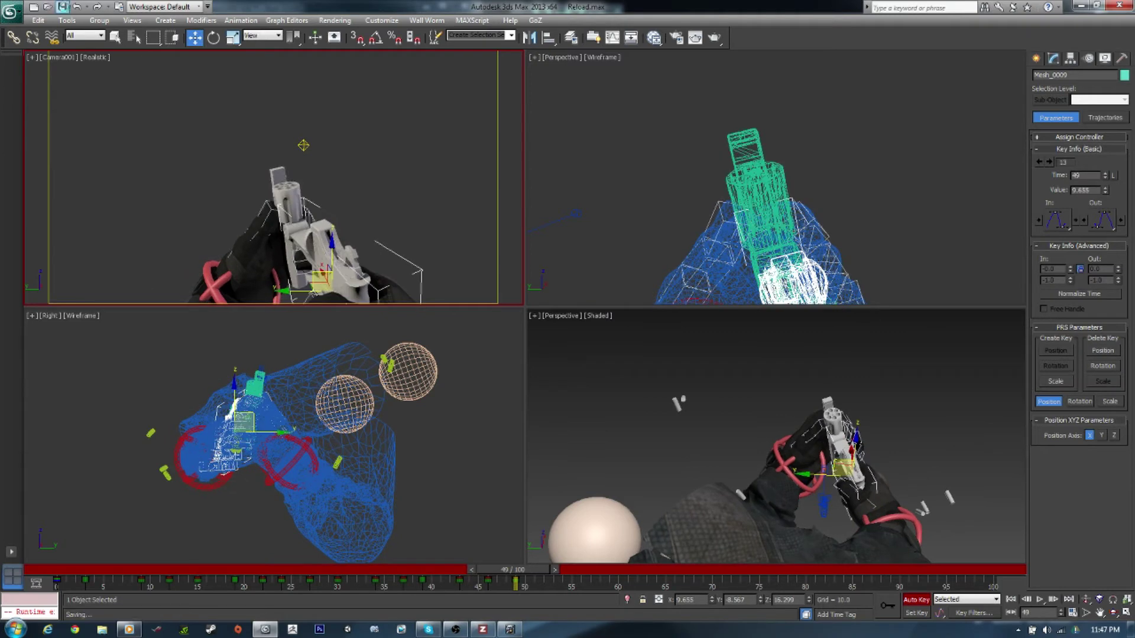
- Rotate Sphere001 to re-pose the arm at frame 21, then scrub ahead to check it
click(779, 490)
mouse_move(432, 585)
mouse_down()
mouse_move(113, 569)
mouse_move(255, 570)
mouse_up()
click(345, 405)
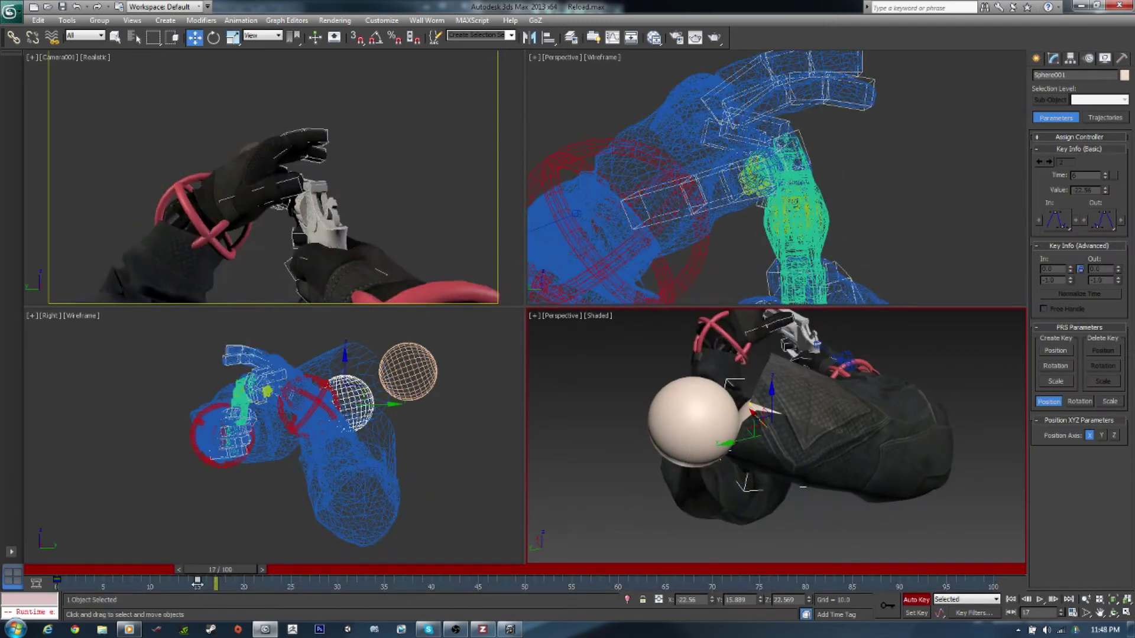
key(e)
drag(701, 352, 709, 402)
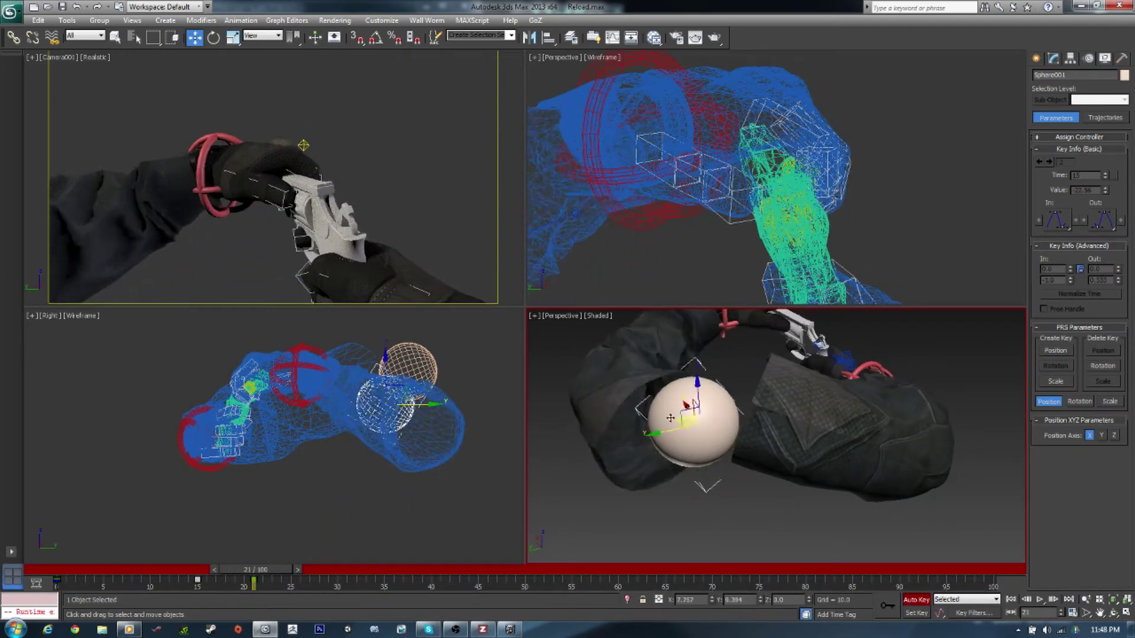
mouse_move(277, 569)
mouse_down()
mouse_move(385, 585)
mouse_move(355, 577)
mouse_up()
- Rotate the right wrist controller at frame 33 to adjust the hand
key(e)
click(202, 273)
key(w)
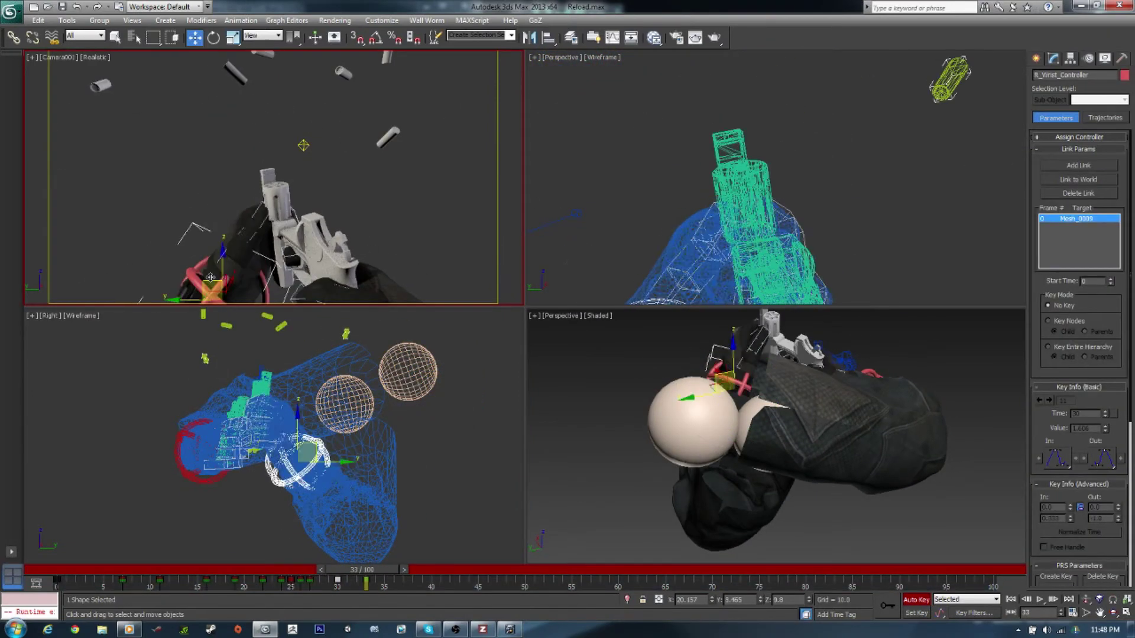
key(e)
drag(211, 277, 140, 269)
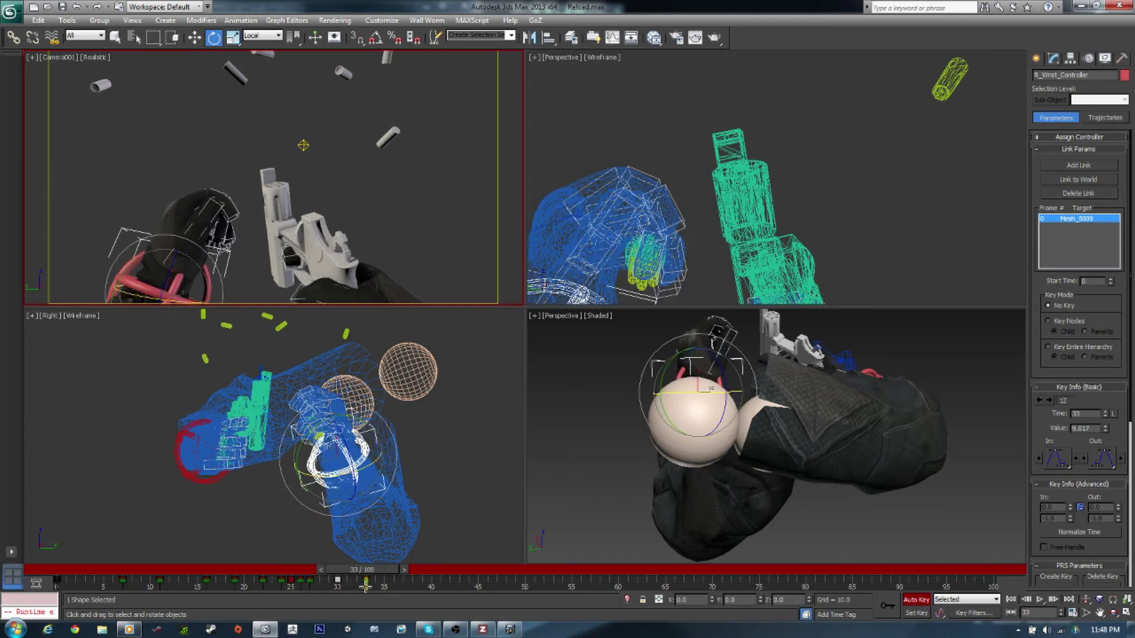
drag(366, 586, 291, 585)
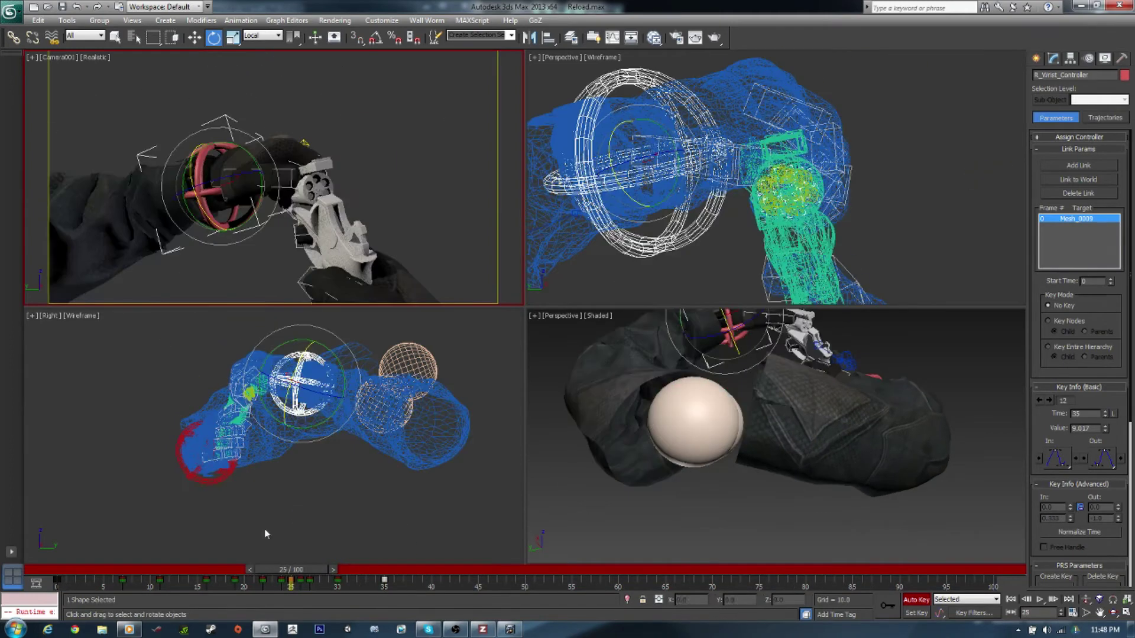
- Start an animation preview from Tools > Preview, then cancel it without playing
click(266, 534)
click(66, 20)
click(236, 321)
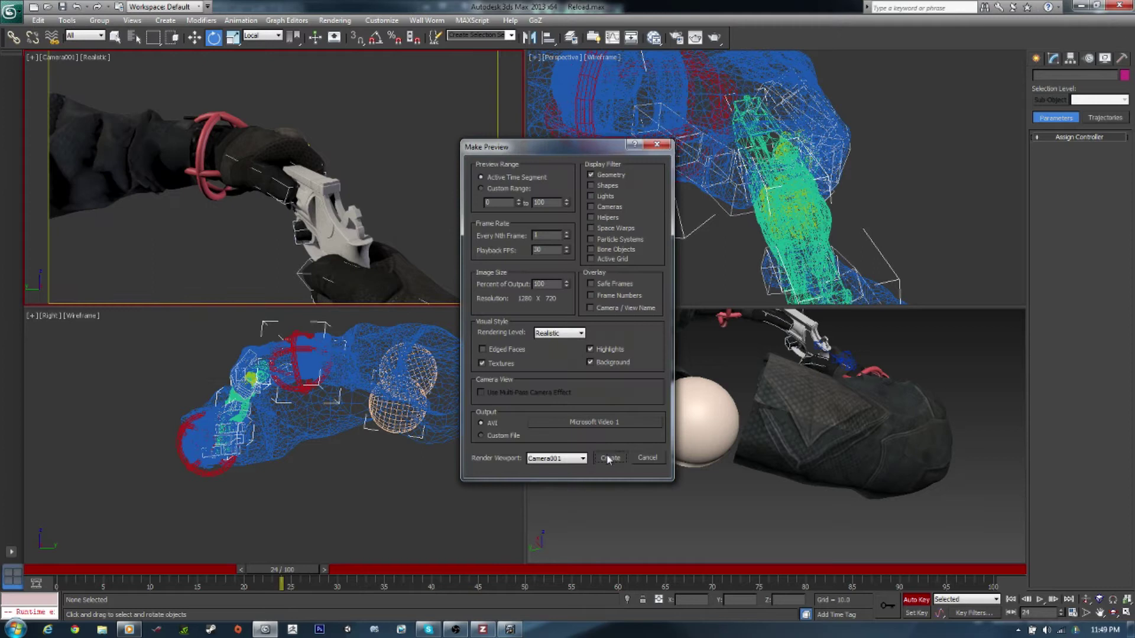
click(609, 458)
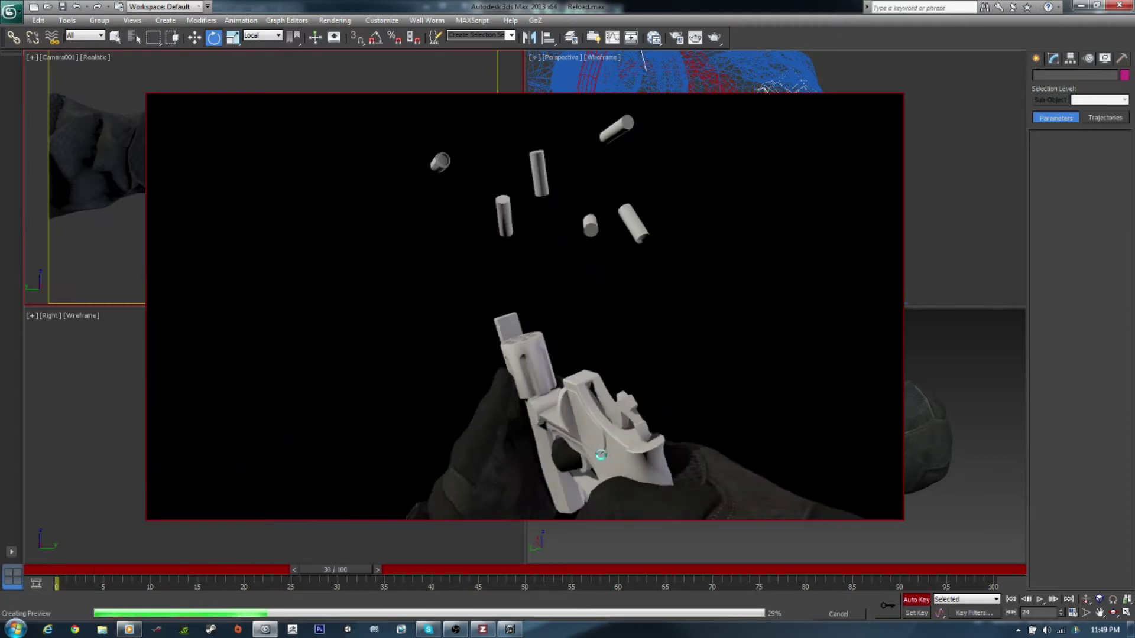
key(Escape)
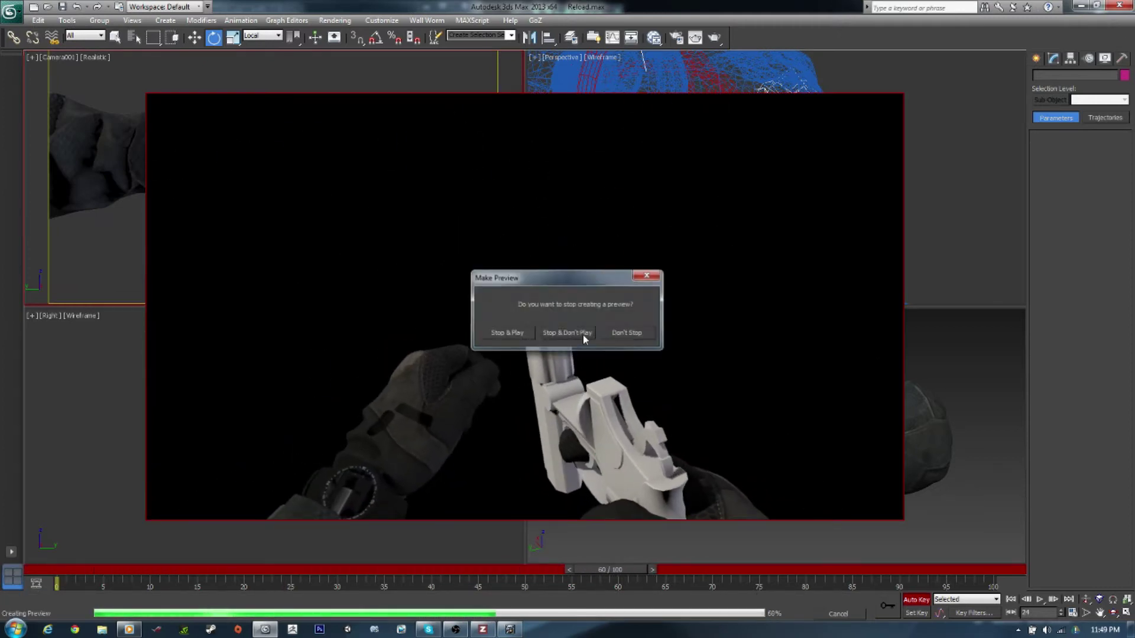
click(583, 333)
drag(610, 570, 431, 574)
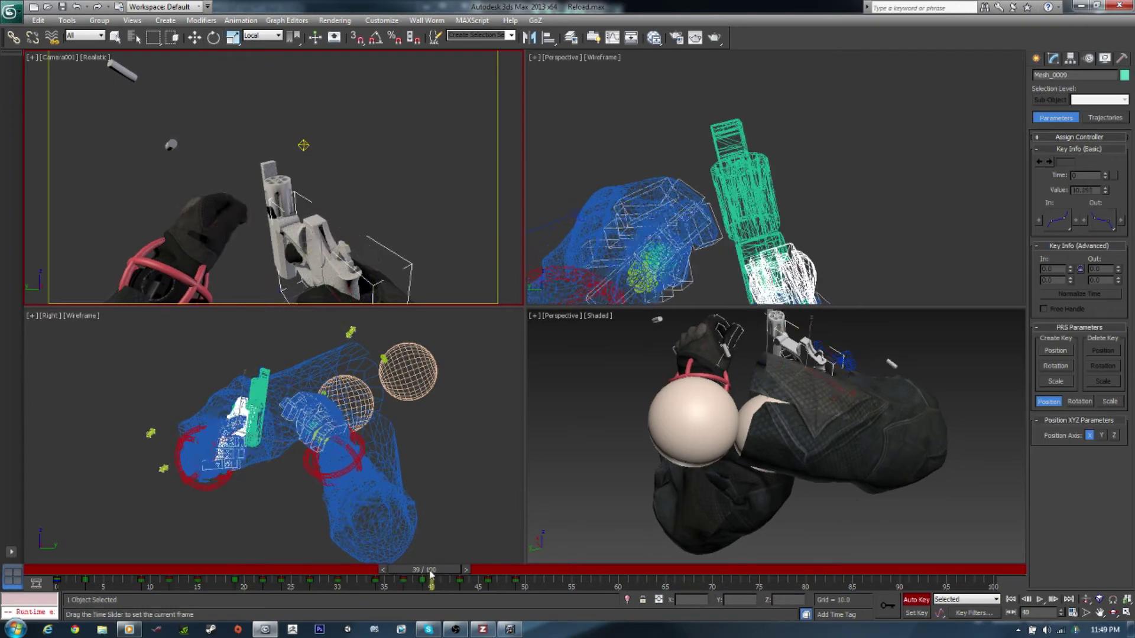
- Rotate the selected finger bones to re-pose the fist at frame 34
key(e)
alt+middle_drag(769, 438, 727, 414)
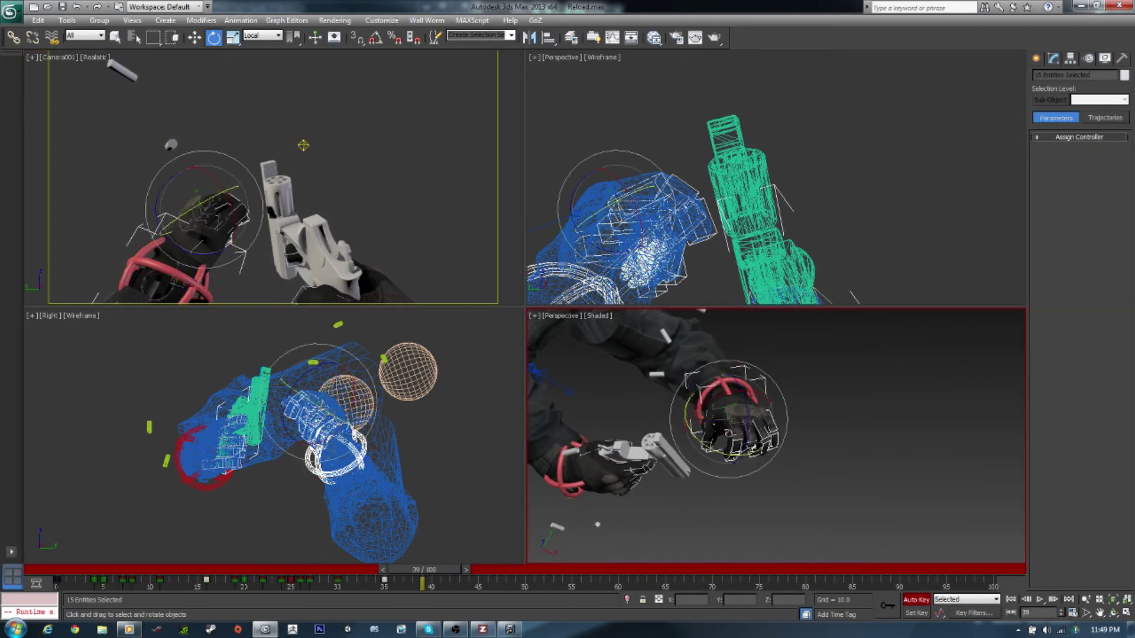
drag(424, 570, 160, 580)
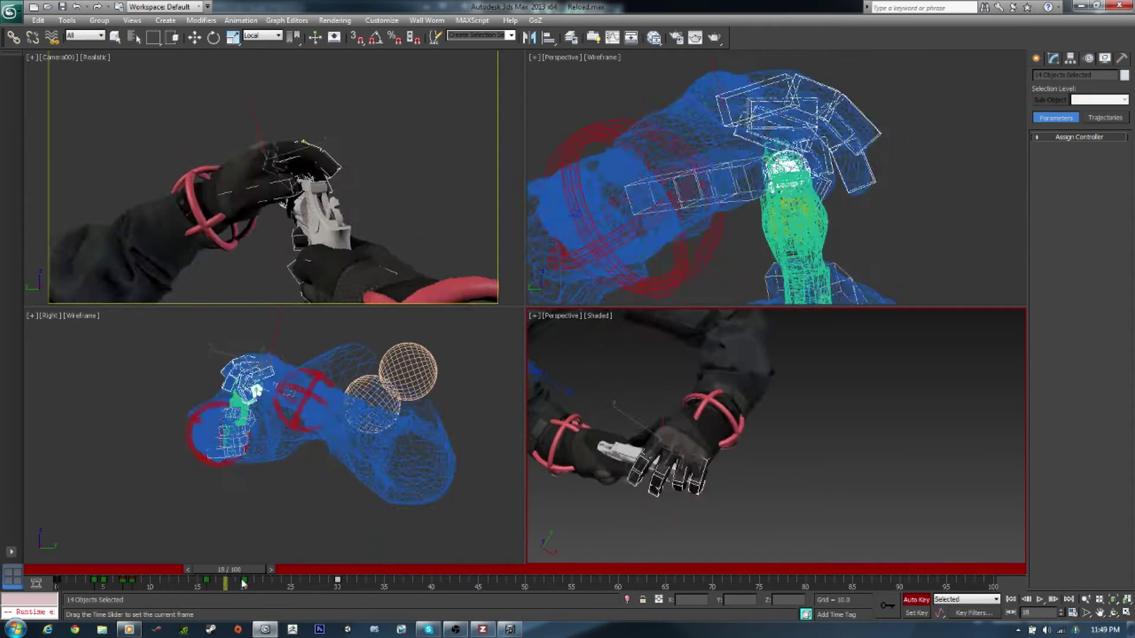
drag(160, 580, 118, 585)
drag(219, 570, 395, 571)
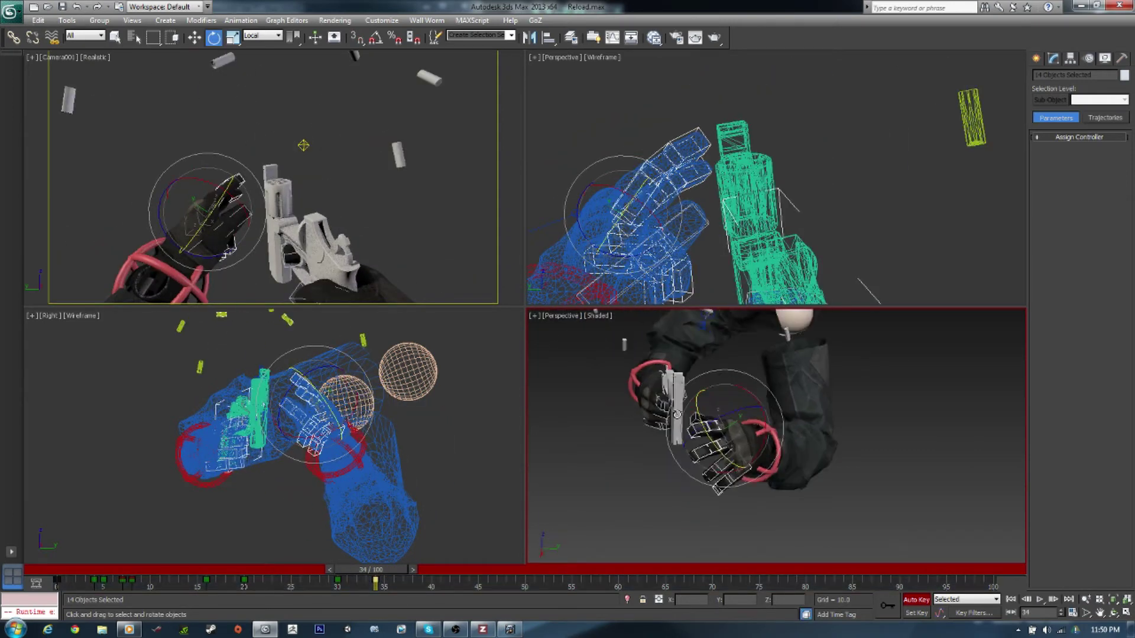
alt+middle_drag(713, 447, 714, 455)
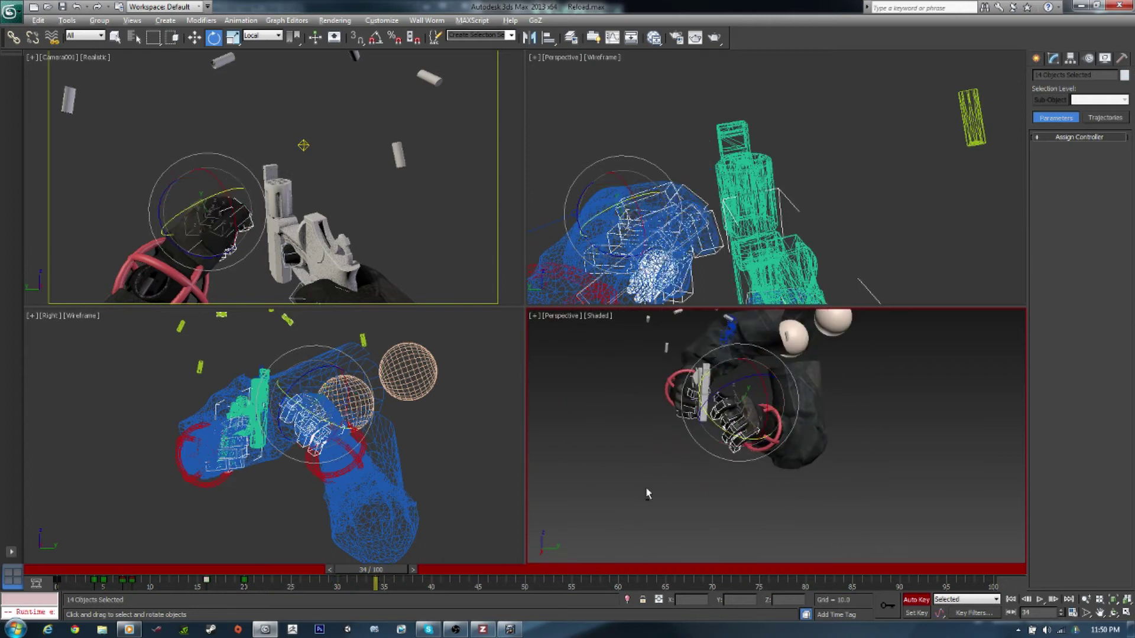
mouse_move(637, 482)
alt+middle_down()
mouse_move(759, 474)
mouse_move(685, 491)
alt+middle_up()
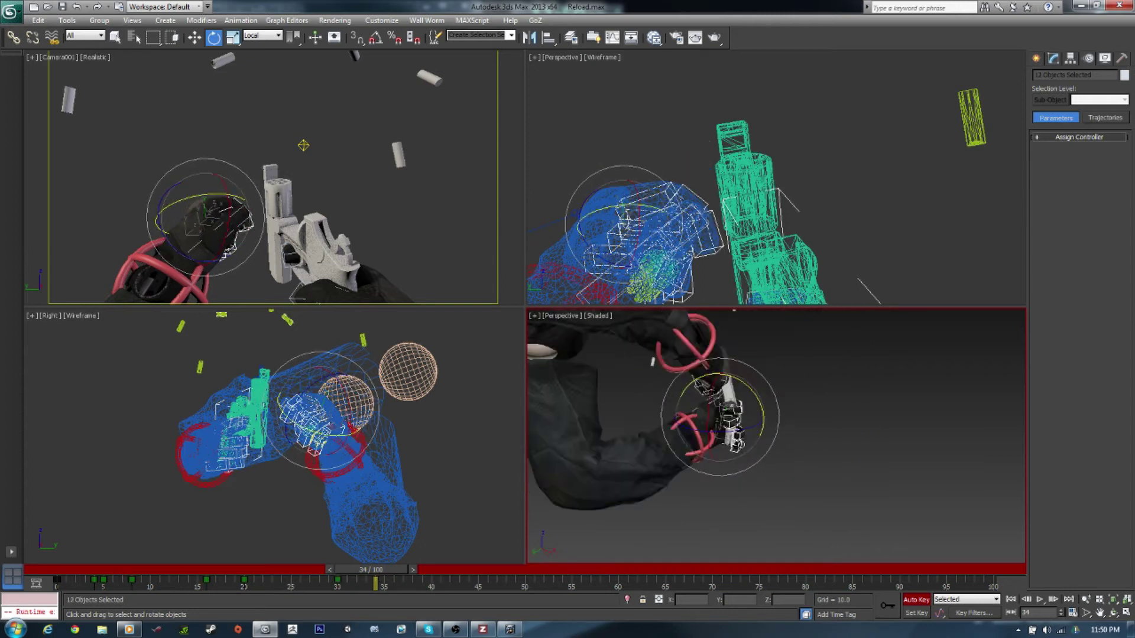
alt+middle_drag(679, 207, 739, 195)
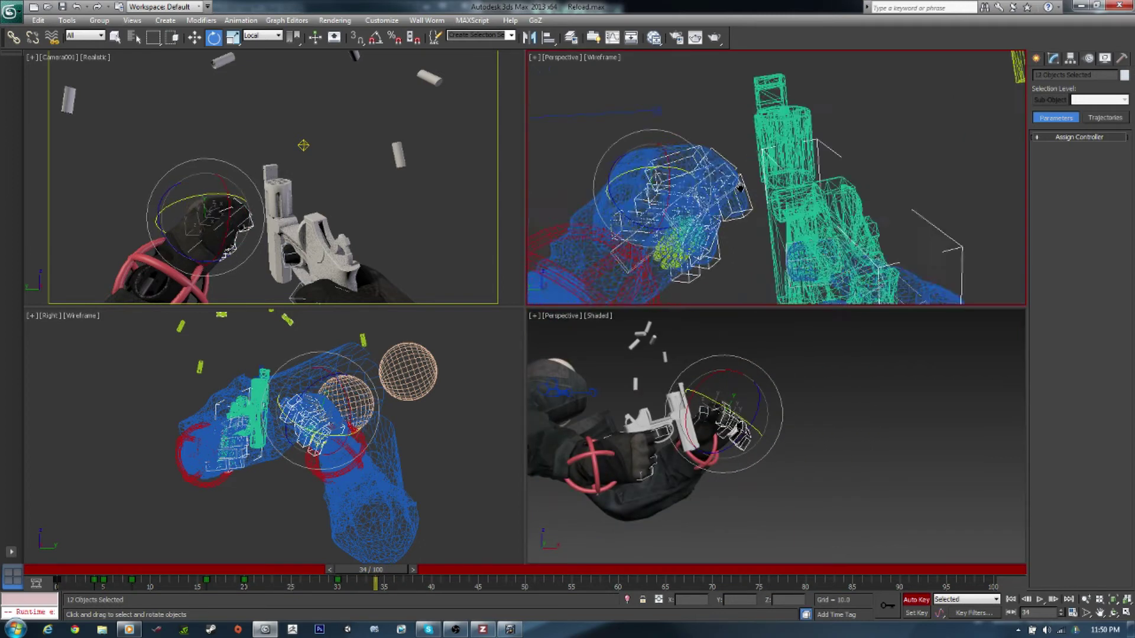
mouse_move(364, 569)
mouse_down()
mouse_move(326, 569)
mouse_move(371, 569)
mouse_up()
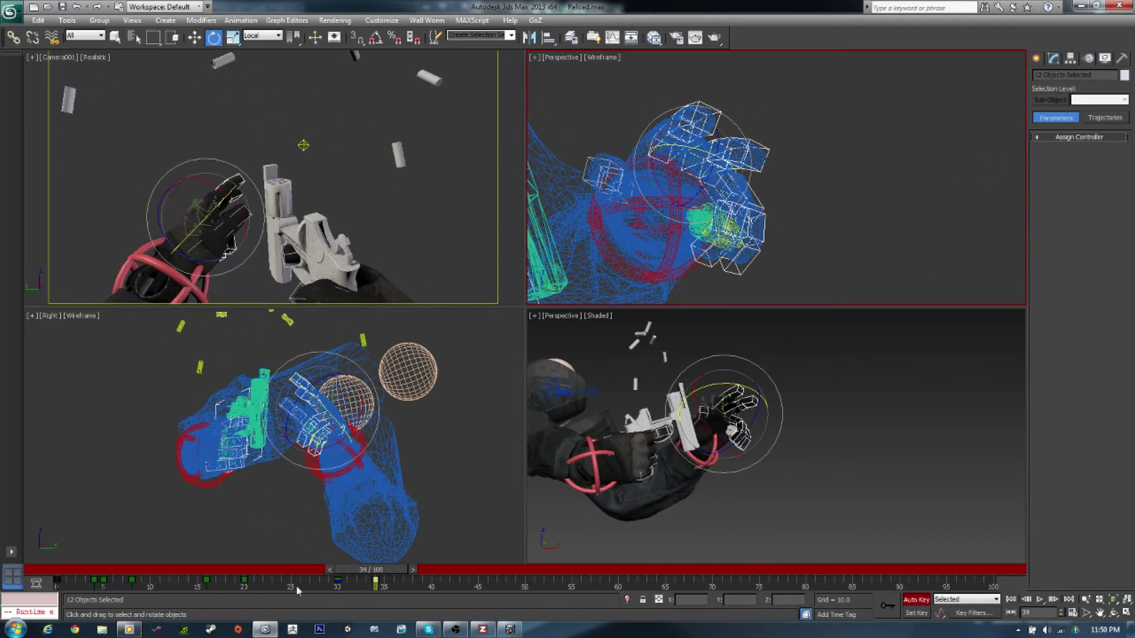
- Copy the hand pose key from frame 8 to frame 34 and select Bone019
shift+drag(132, 580, 375, 598)
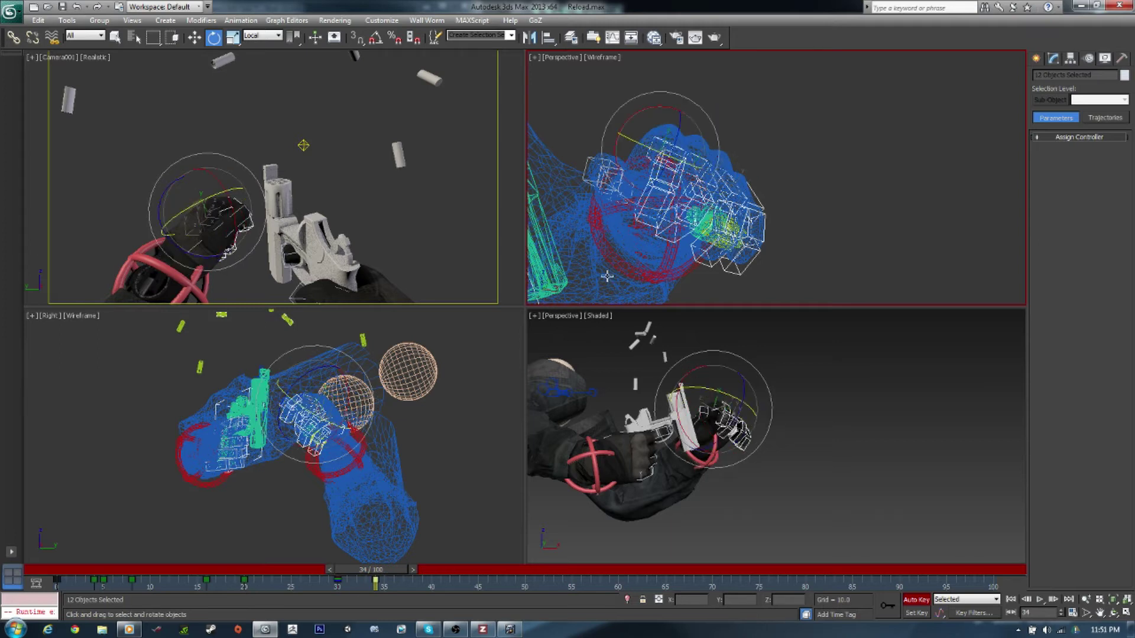
mouse_move(371, 569)
mouse_down()
mouse_move(334, 570)
mouse_move(371, 569)
mouse_up()
click(249, 243)
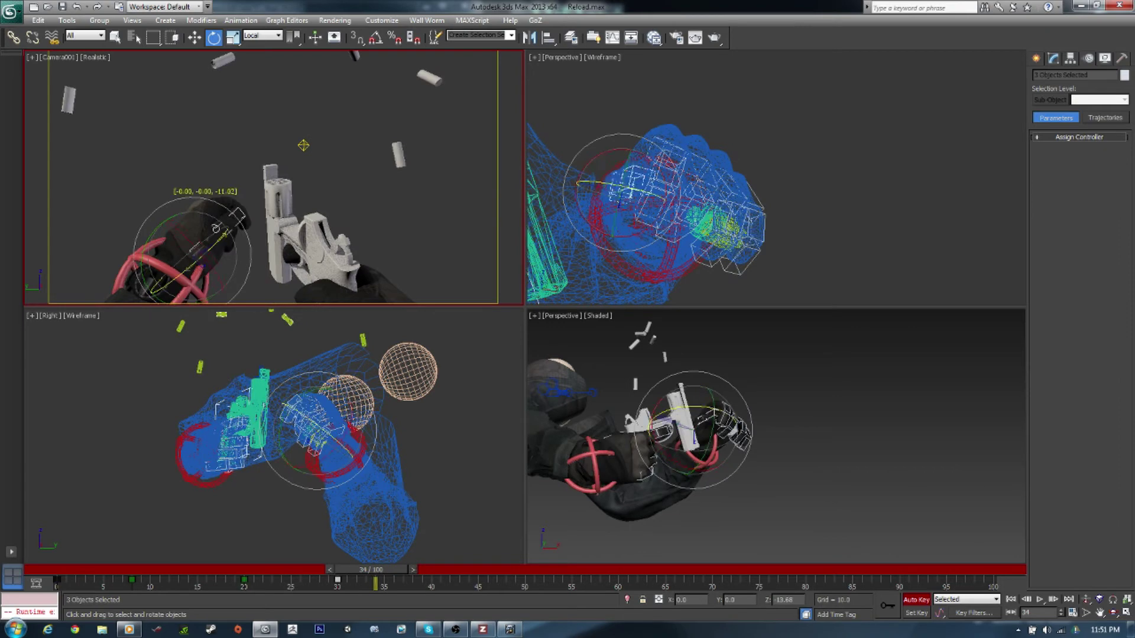
click(230, 213)
- Copy the Bone019 and Bone021 key from frame 20 to frame 21
scroll(772, 430, up, 3)
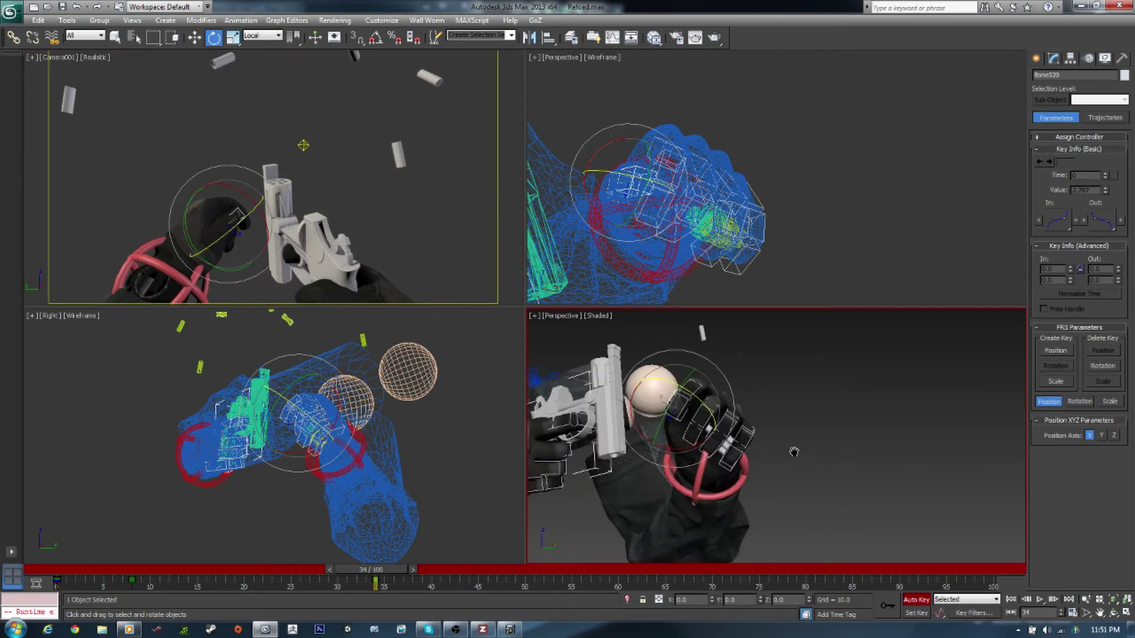
scroll(772, 429, up, 3)
scroll(771, 430, up, 3)
drag(401, 574, 364, 575)
key(e)
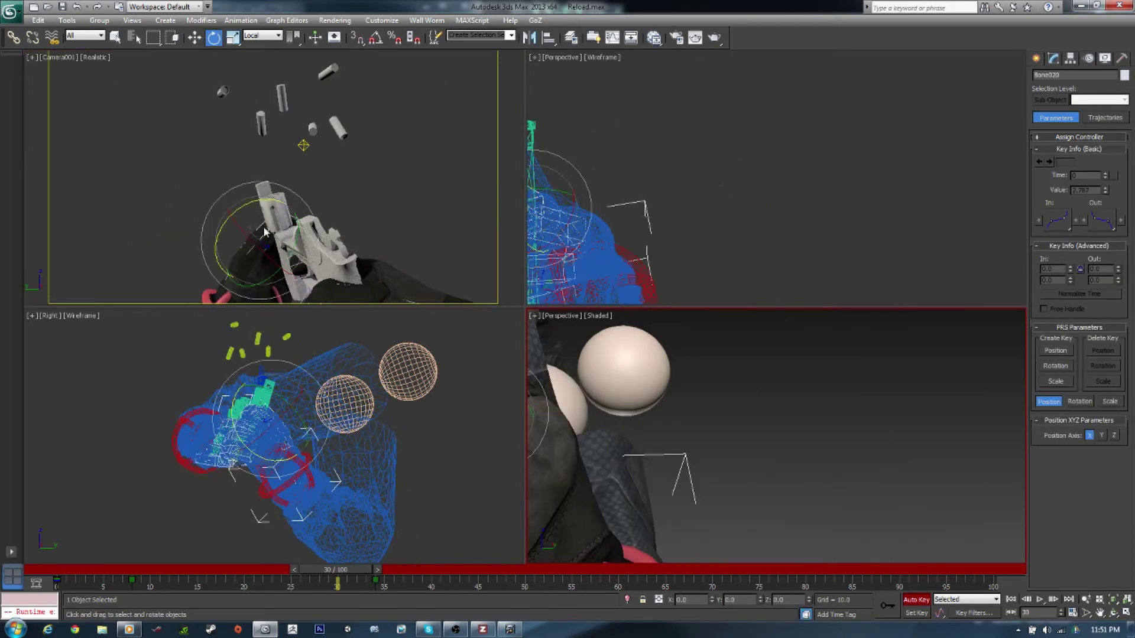
click(234, 274)
click(233, 274)
shift+drag(244, 582, 253, 582)
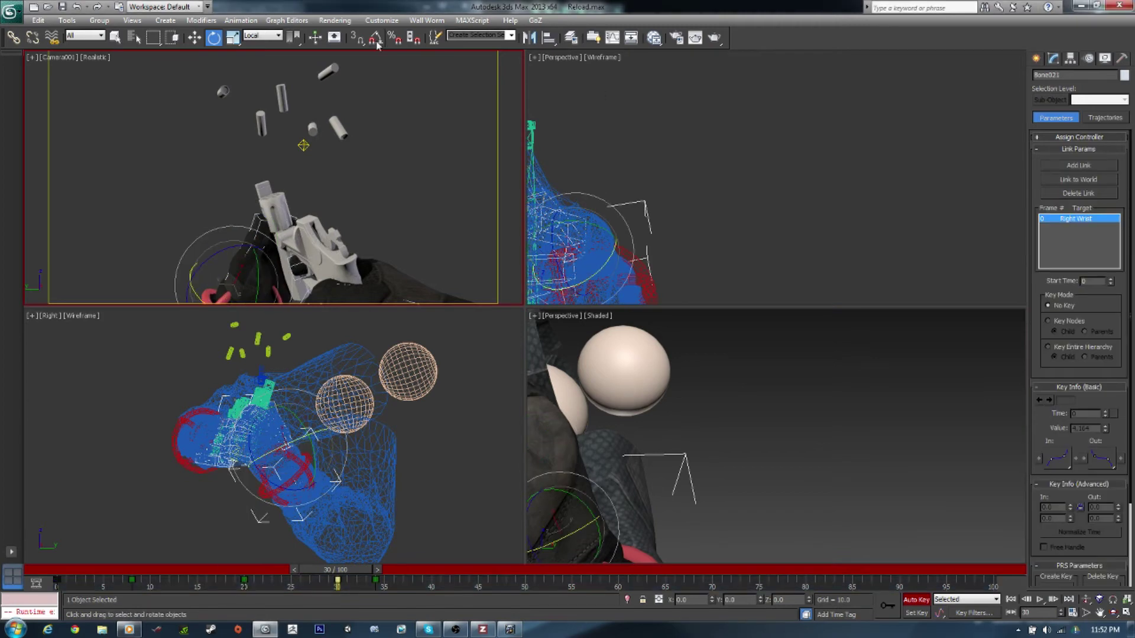
- Curl the finger bones into a tighter grip at frame 34
drag(337, 569, 363, 569)
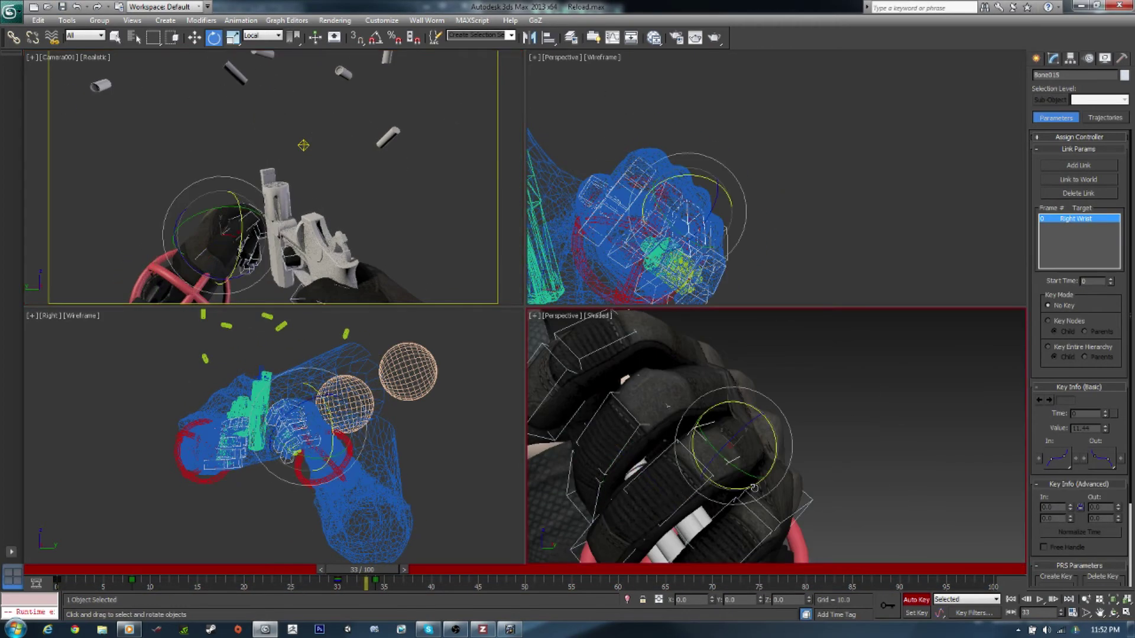
click(407, 570)
drag(827, 409, 786, 464)
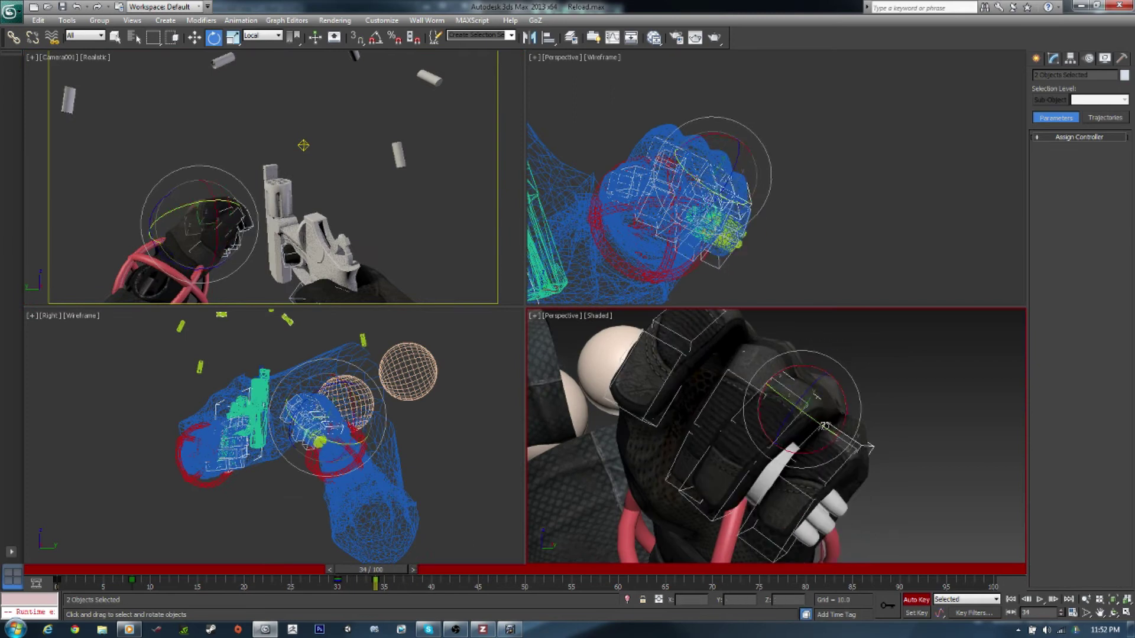
click(777, 473)
- Check the wrist controllers in the side view, ending with the Speedloader selected
click(768, 465)
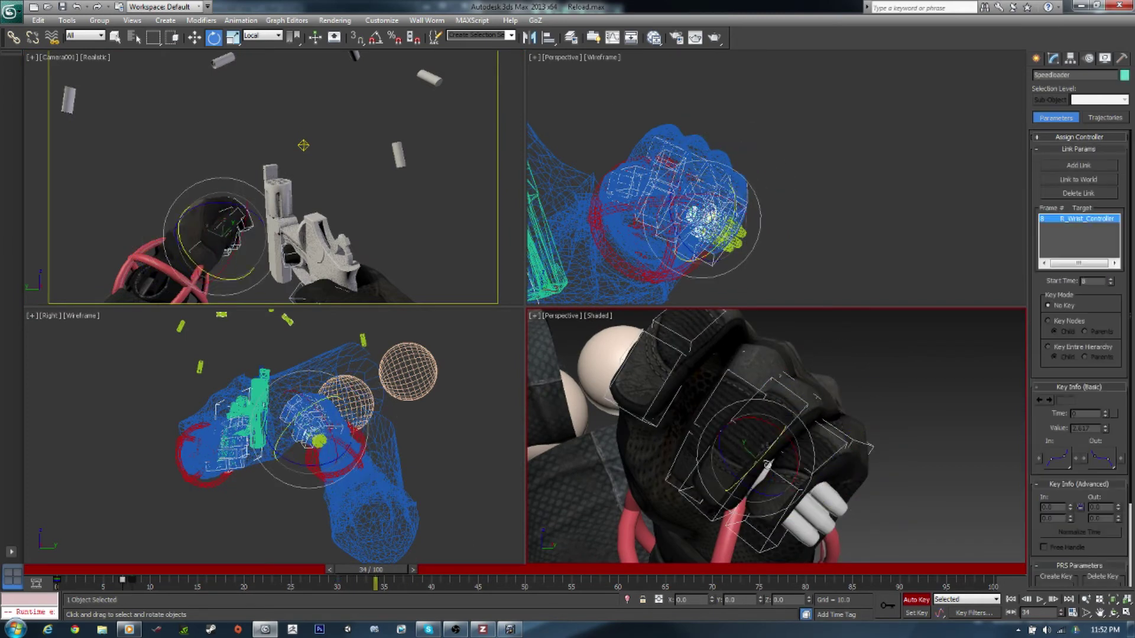
click(124, 252)
click(306, 364)
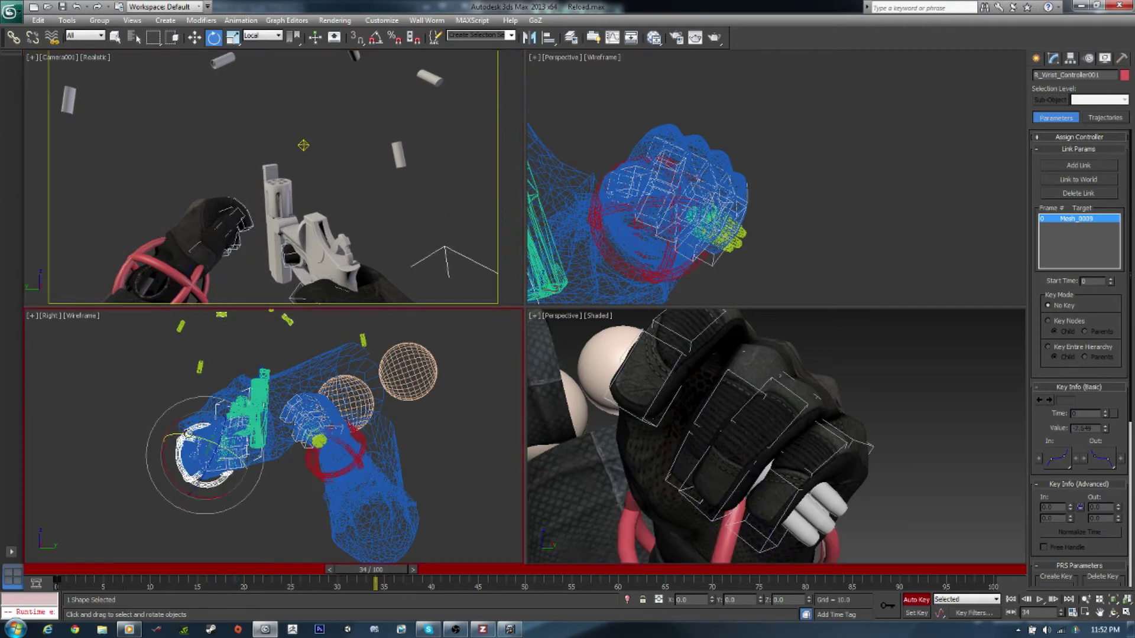
click(350, 454)
click(189, 472)
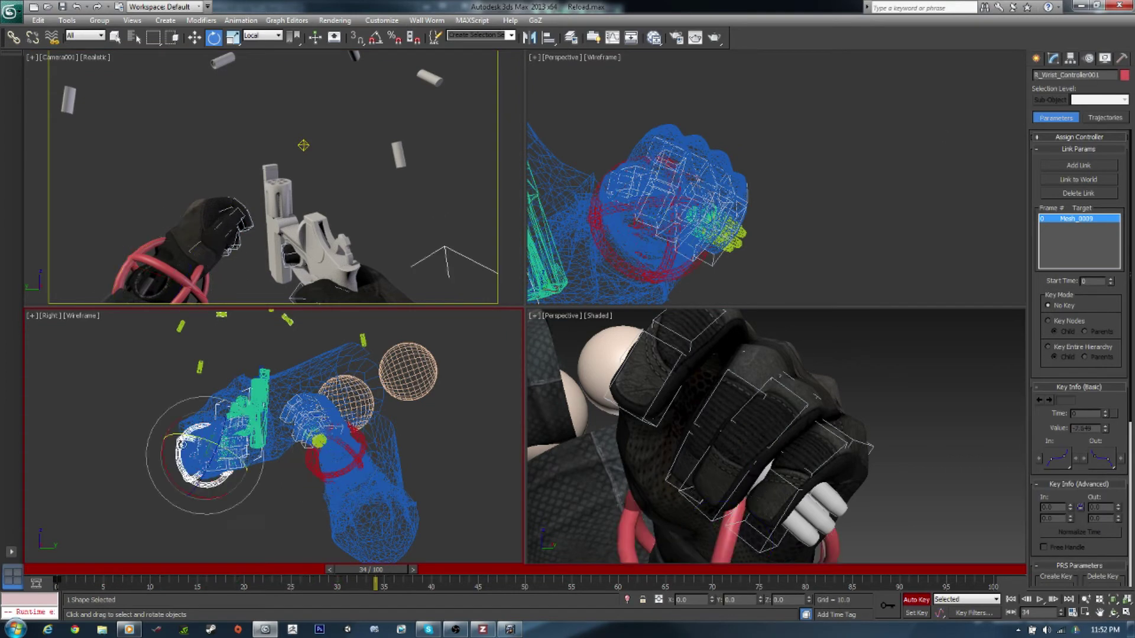
click(863, 224)
click(770, 476)
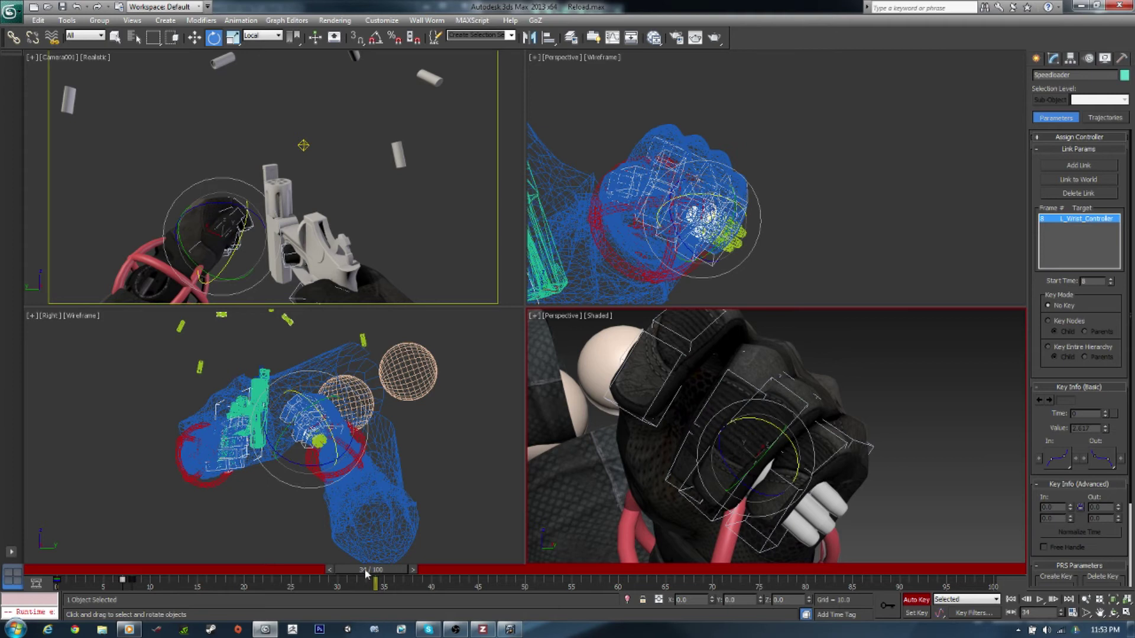
- Reposition the Speedloader in the hand at frame 34 and select two hand controllers
drag(362, 571, 363, 571)
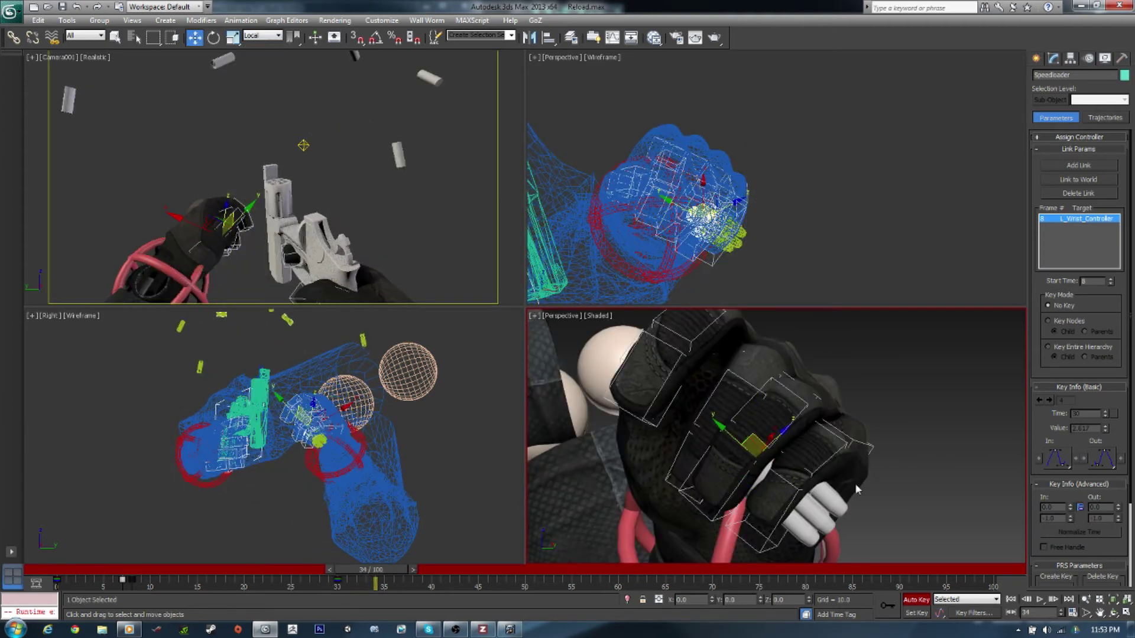
mouse_move(857, 490)
mouse_down()
mouse_move(698, 385)
mouse_move(680, 337)
mouse_up()
key(e)
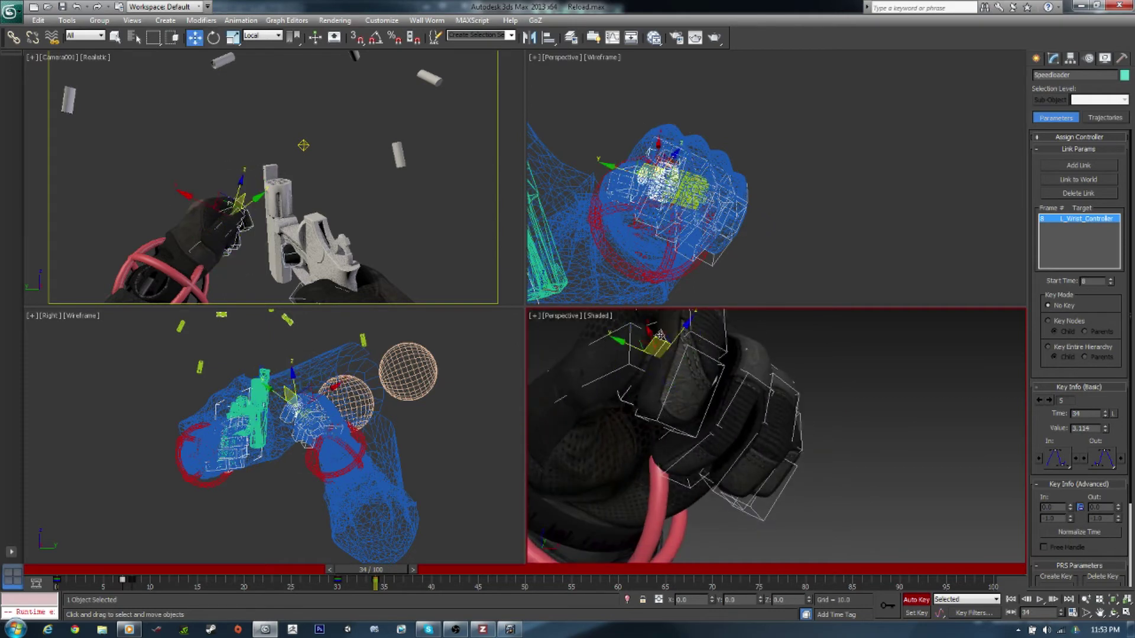
click(659, 335)
alt+middle_drag(660, 347, 826, 450)
ctrl+click(826, 450)
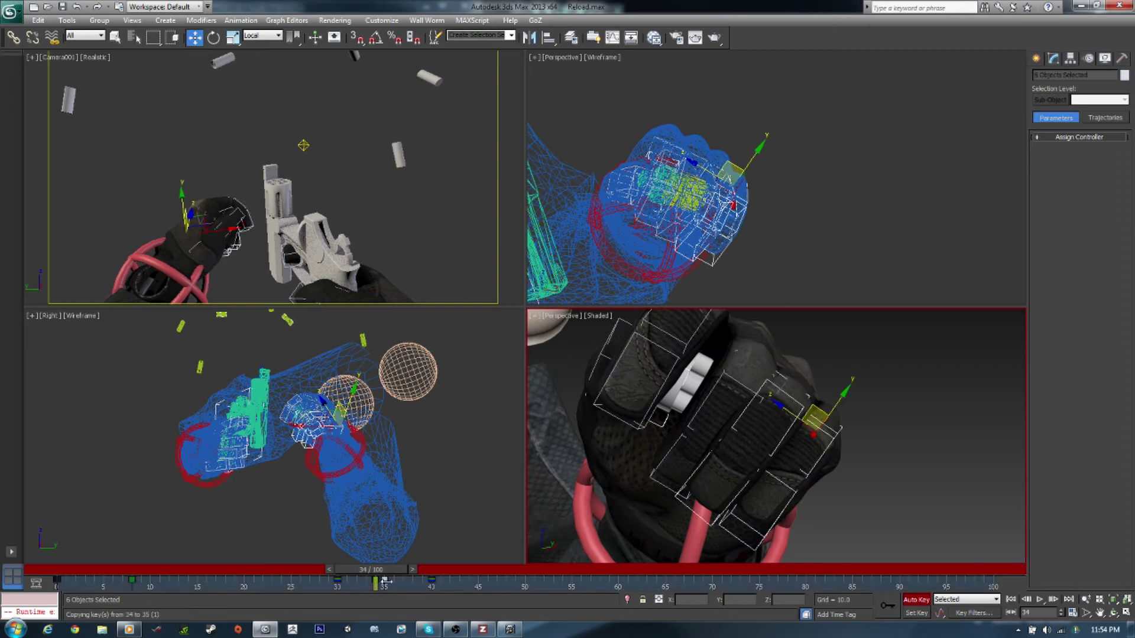
- Review the pose around frame 40, then scrub back to earlier reload frames
drag(387, 571, 490, 572)
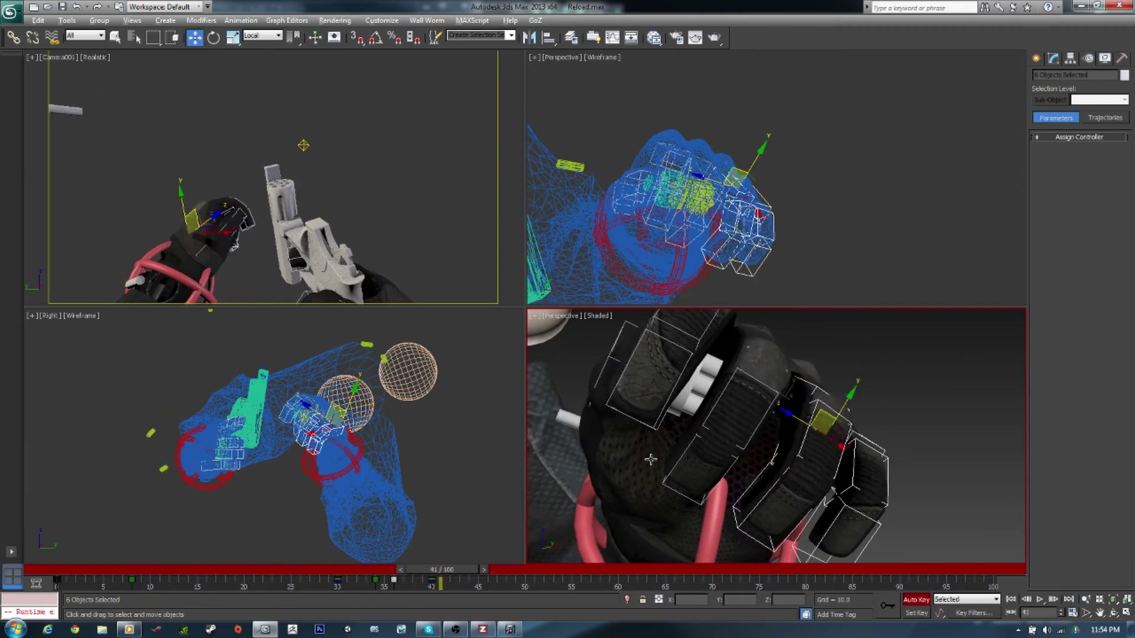
alt+middle_drag(650, 459, 674, 456)
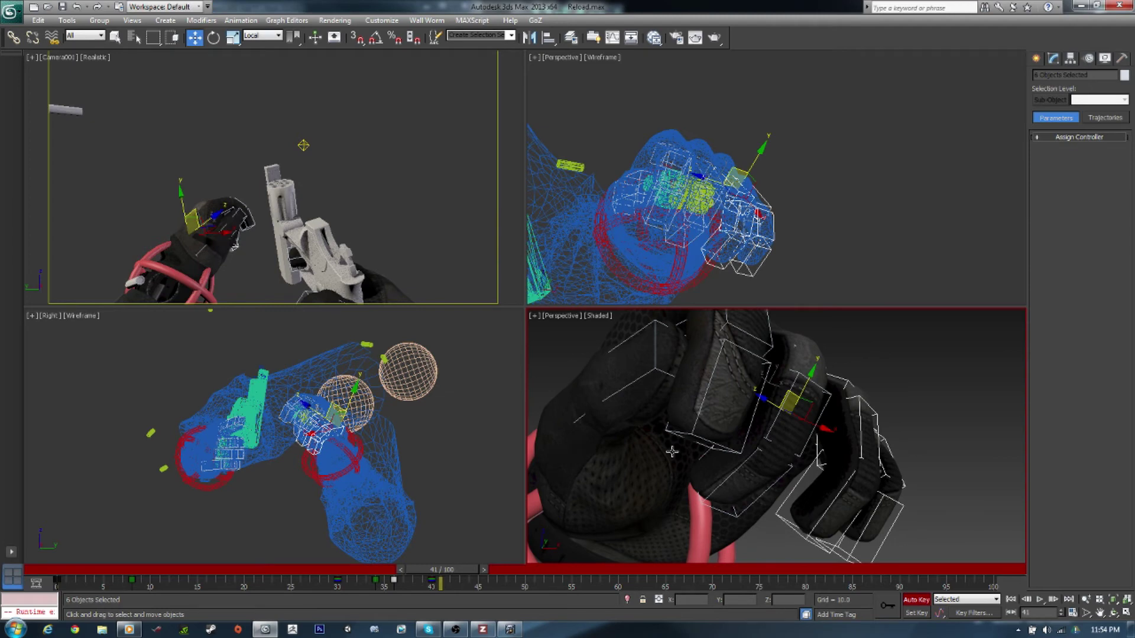
alt+middle_drag(672, 452, 672, 452)
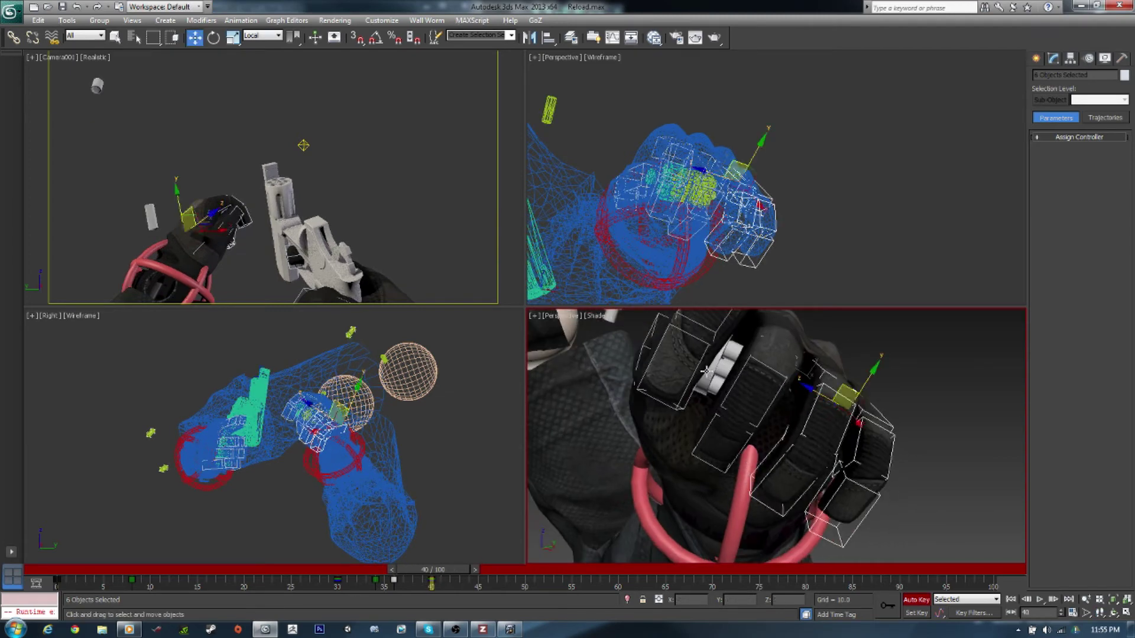
mouse_move(441, 572)
mouse_down()
mouse_move(373, 576)
mouse_move(432, 583)
mouse_up()
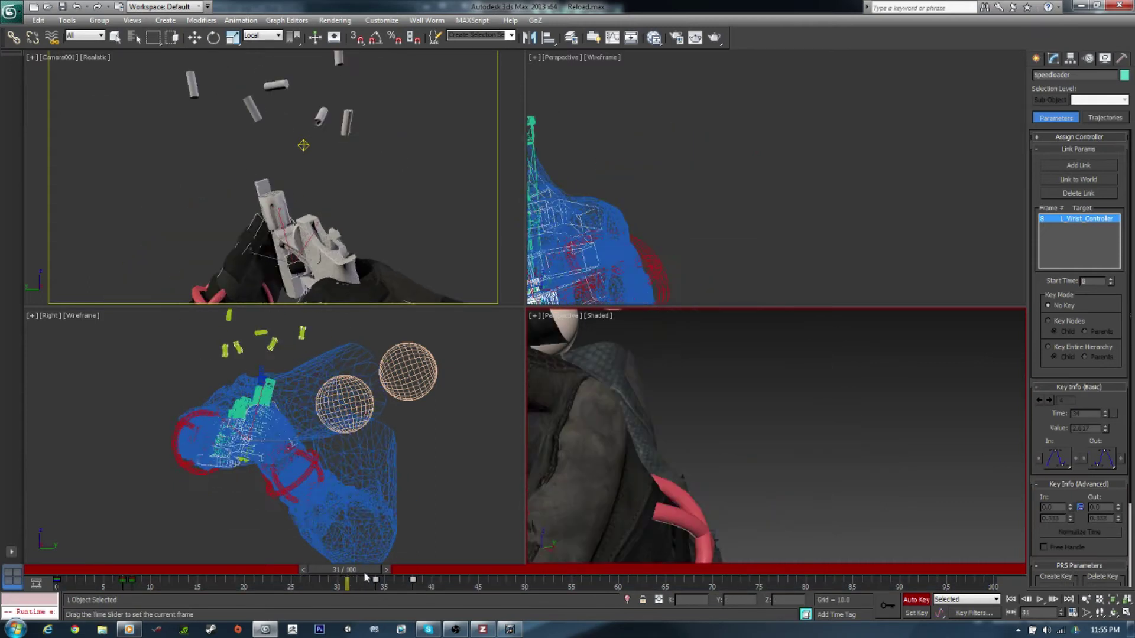
- Key a rotation on L_Wrist_Controller at frame 38, checking frames 36–38
key(Page_Up)
key(w)
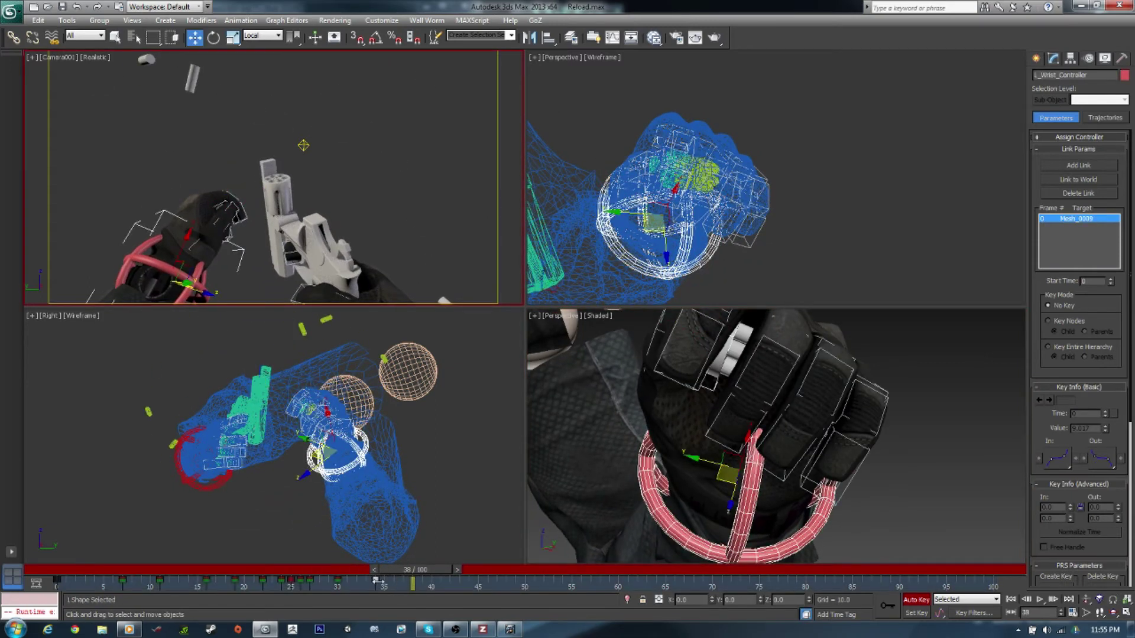
key(comma)
key(comma)
key(e)
alt+middle_drag(739, 437, 828, 452)
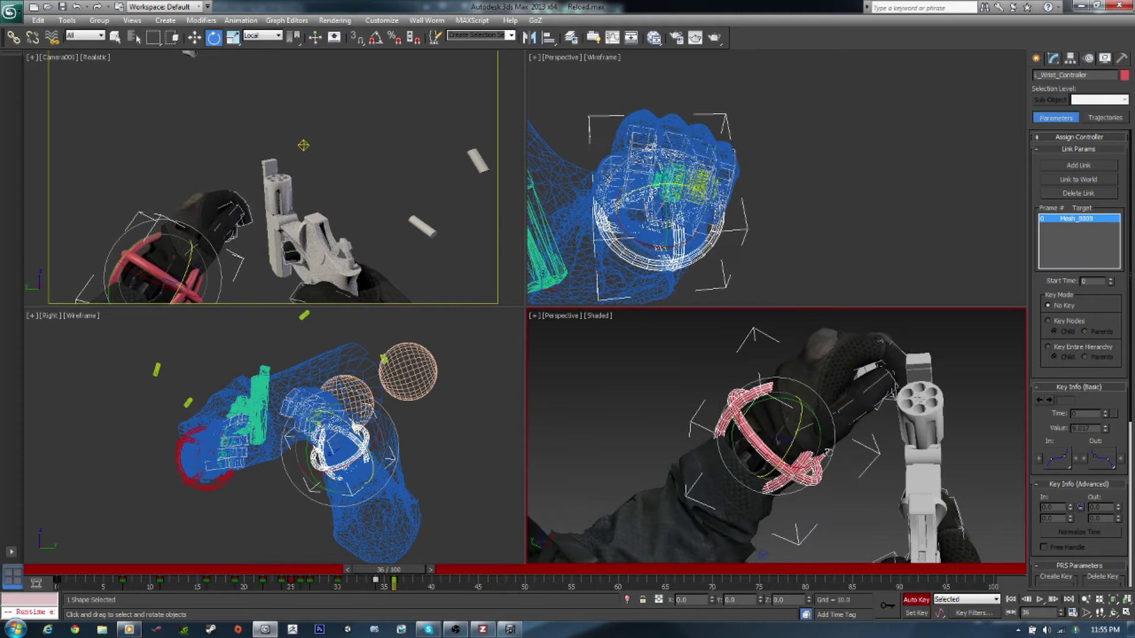
key(period)
key(period)
drag(787, 435, 777, 427)
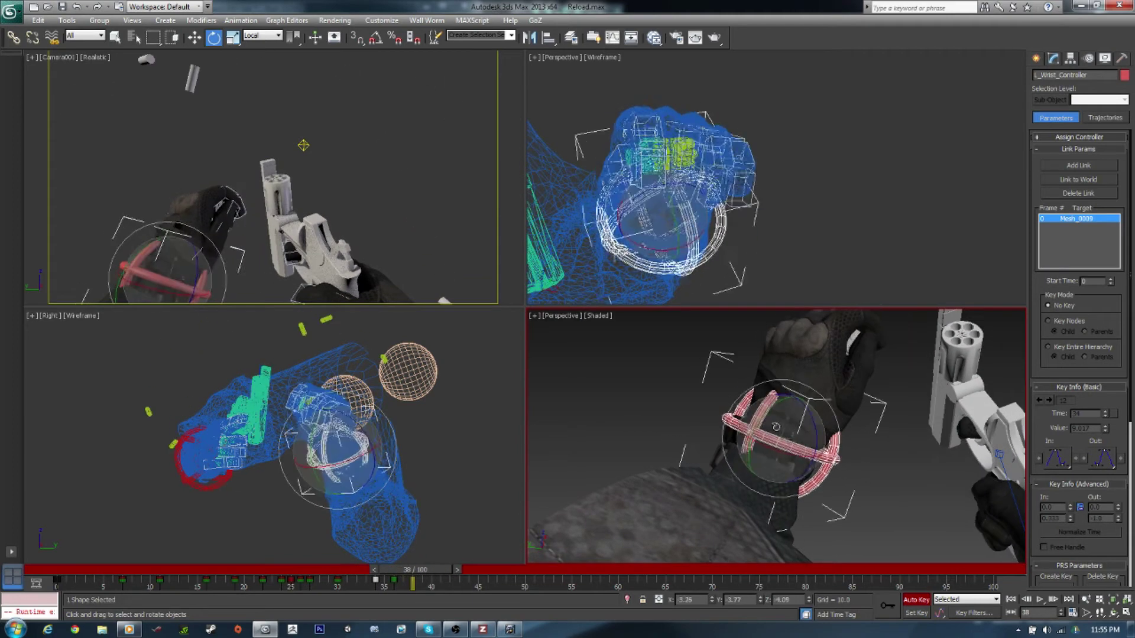
alt+middle_drag(769, 437, 807, 417)
key(comma)
key(comma)
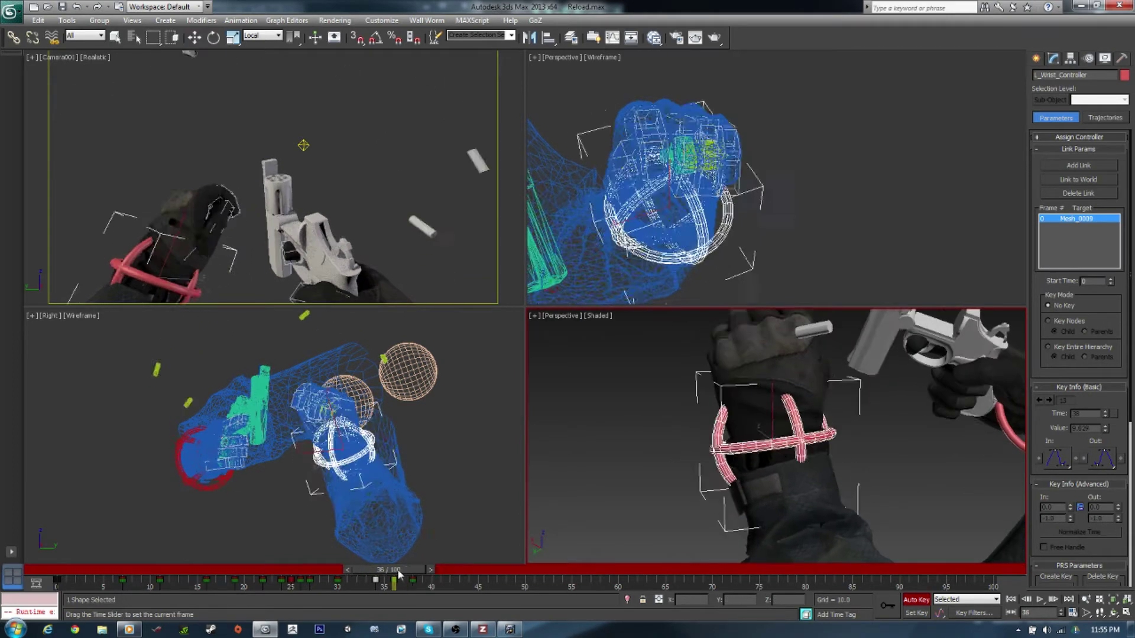
key(period)
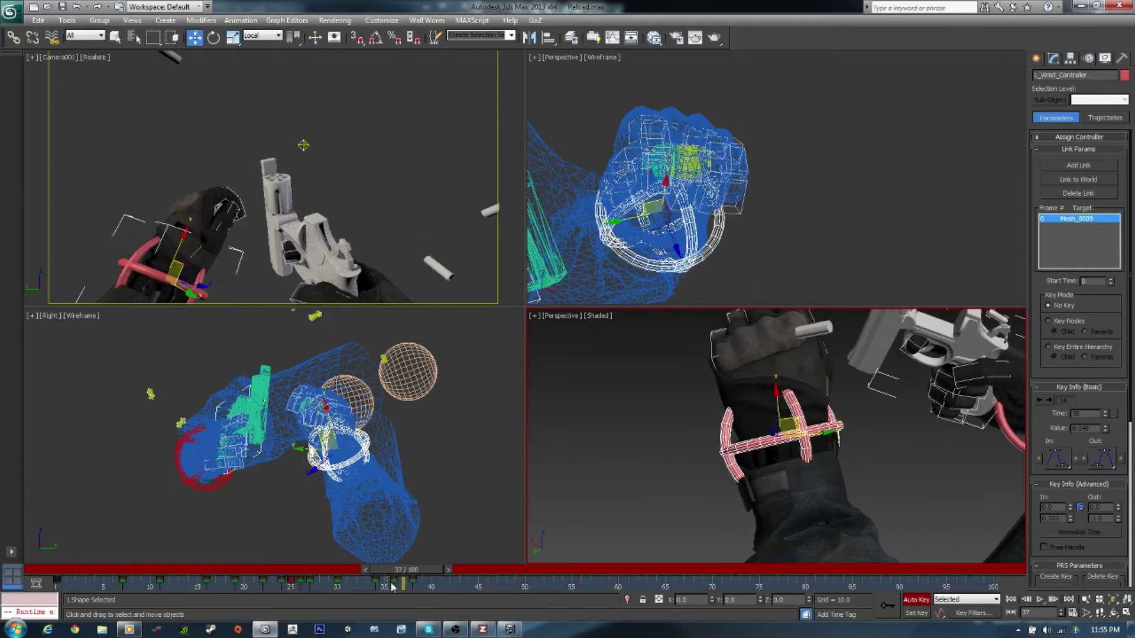
drag(392, 573, 436, 573)
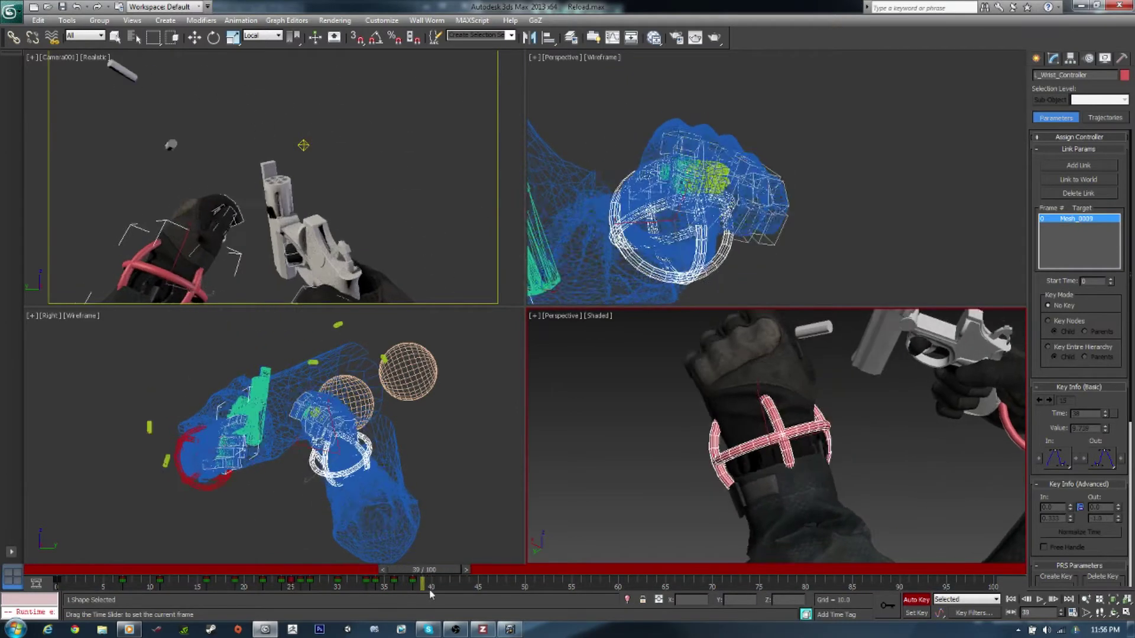
- Rotate a finger bone around frames 35–39, then scrub near frame 38 to review
alt+middle_drag(794, 379, 827, 426)
click(827, 425)
key(e)
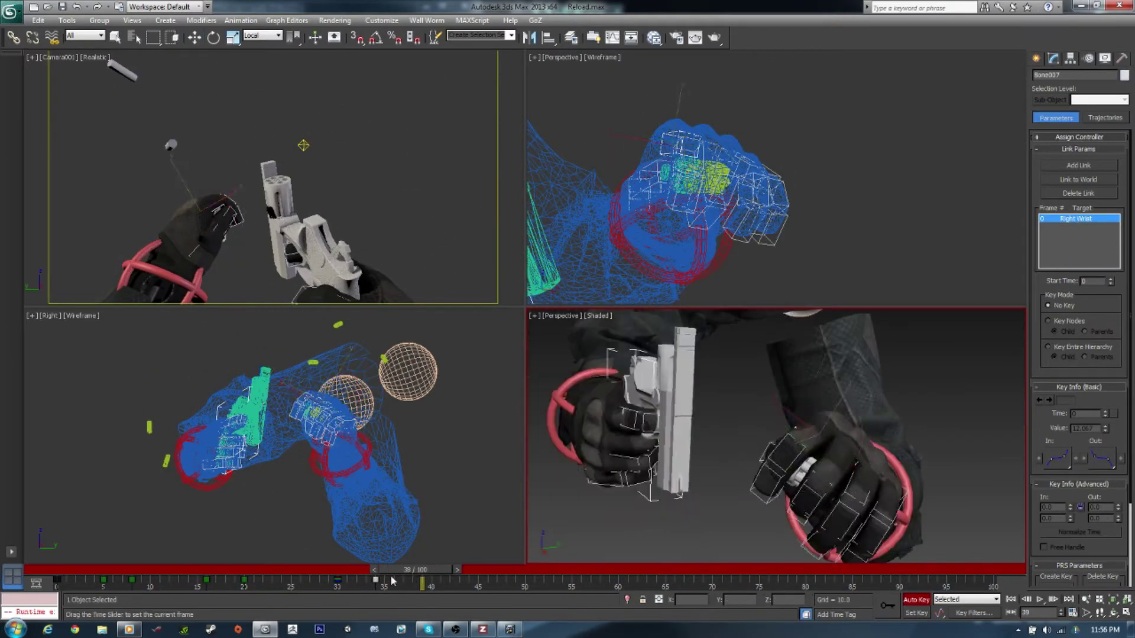
key(comma)
key(comma)
key(comma)
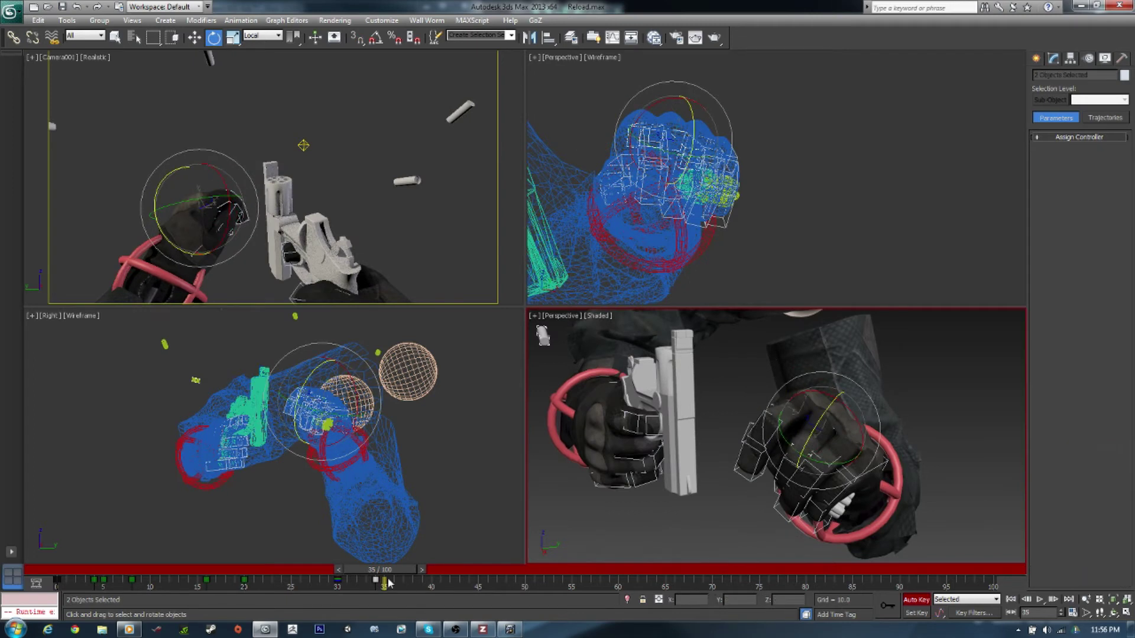
click(766, 480)
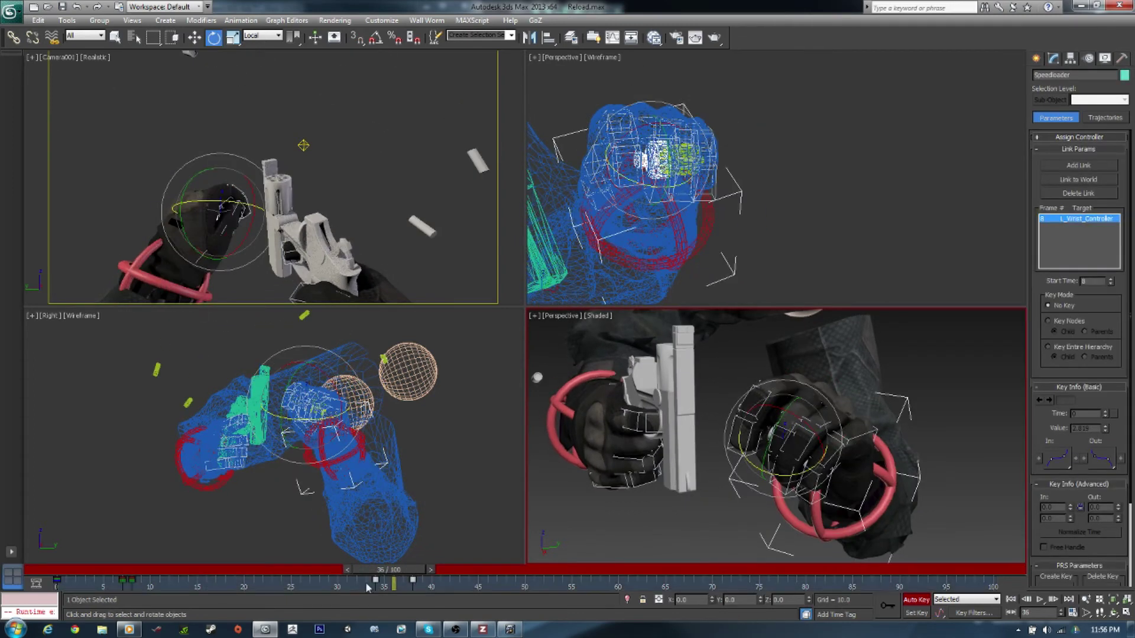
key(period)
key(period)
key(period)
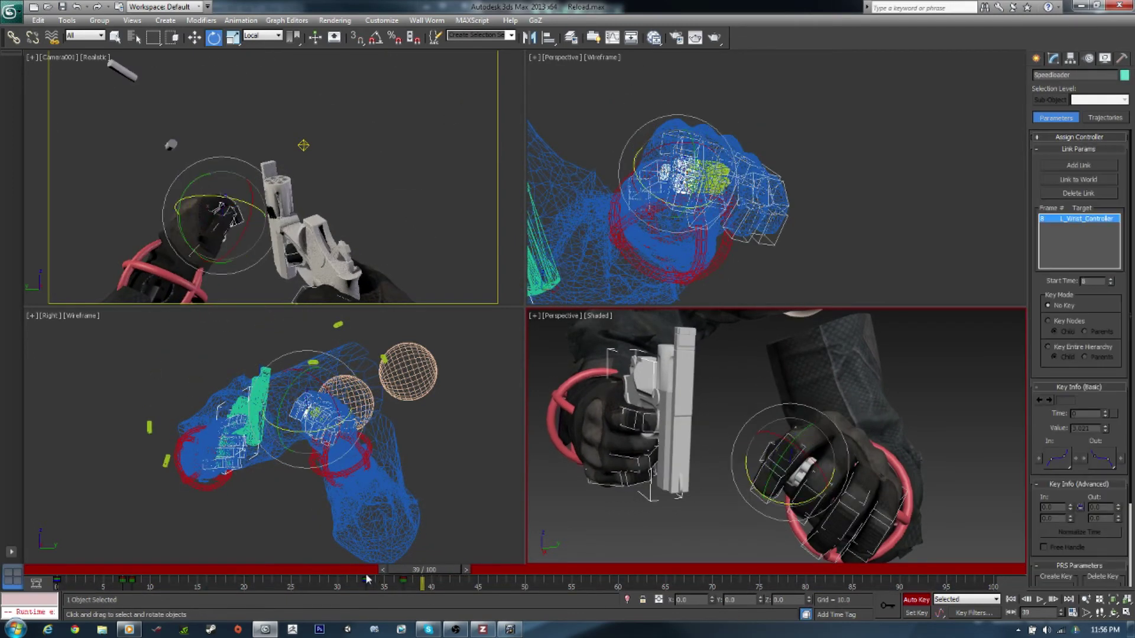
drag(393, 582, 415, 584)
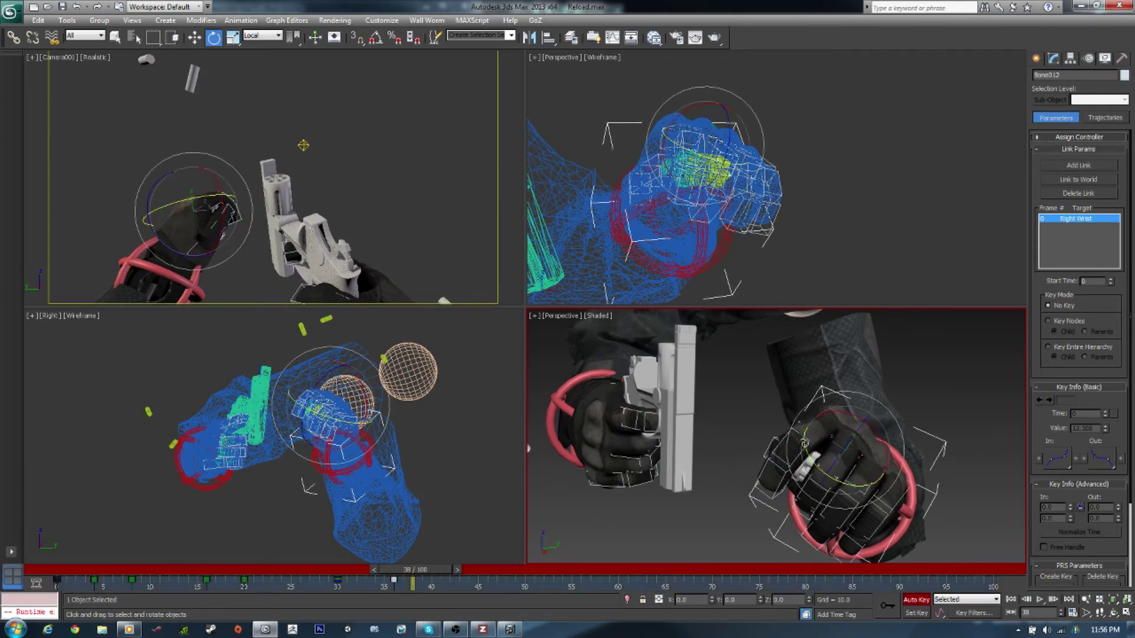
- Re-pose the finger chain at frames 39–40 to tighten the grip on the speedloader
double_click(804, 444)
mouse_move(804, 443)
alt+middle_down()
mouse_move(814, 486)
mouse_move(769, 449)
alt+middle_up()
drag(433, 576, 456, 577)
key(e)
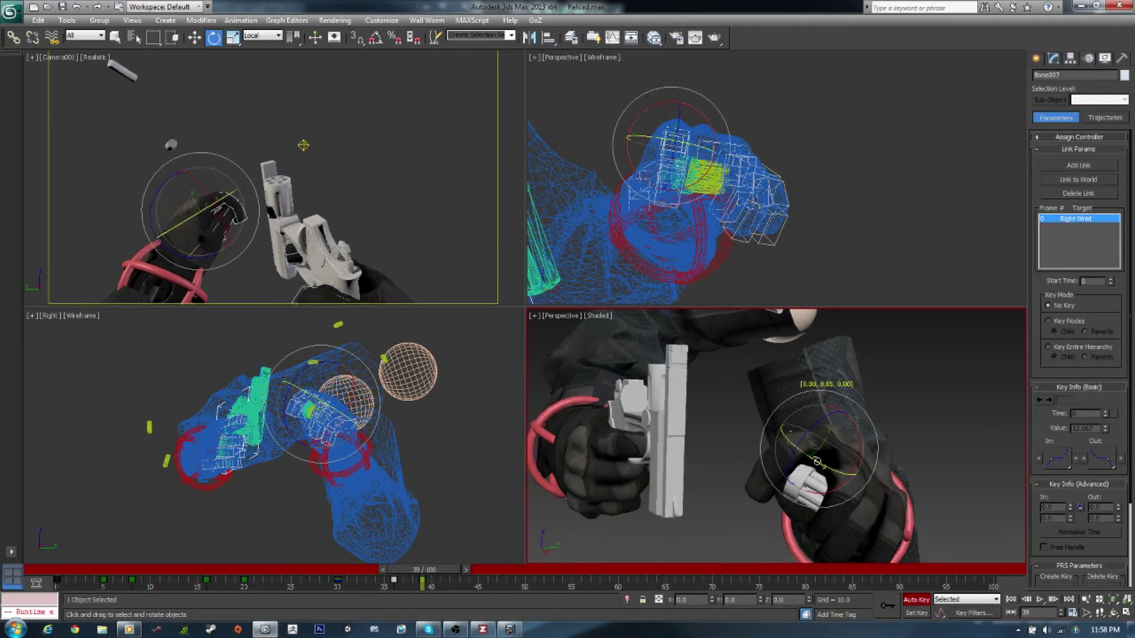
click(774, 473)
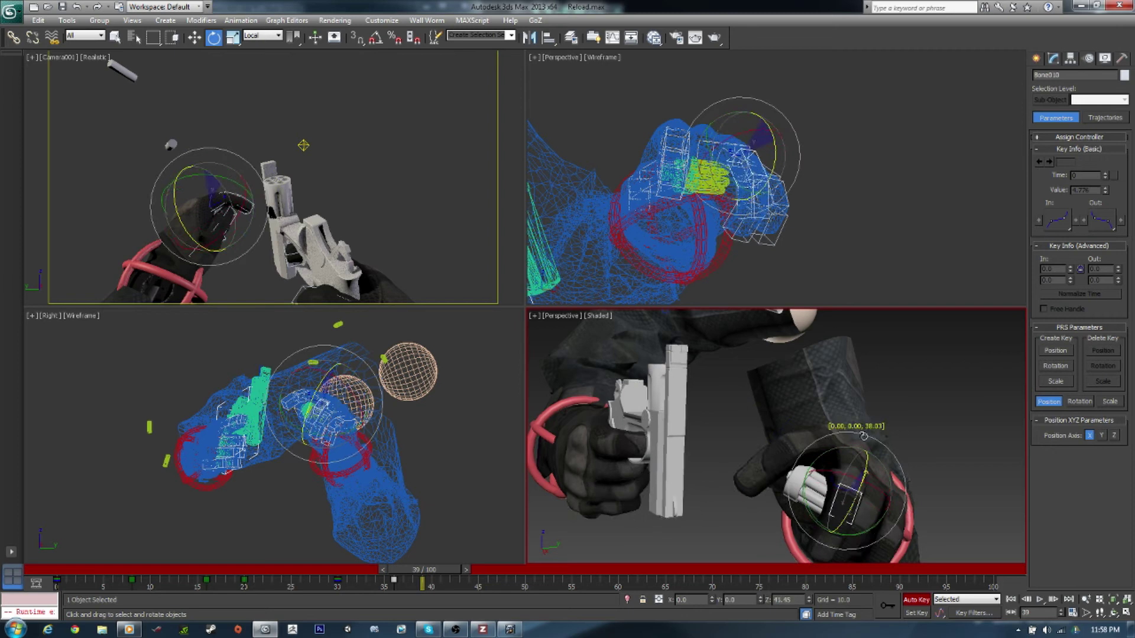
click(792, 477)
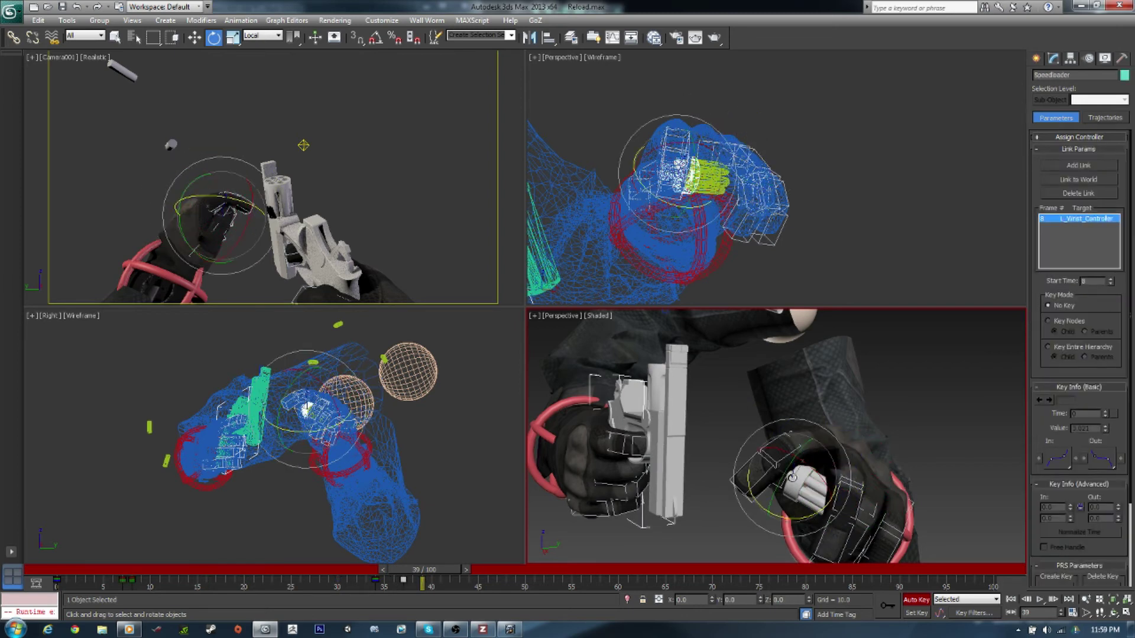
key(period)
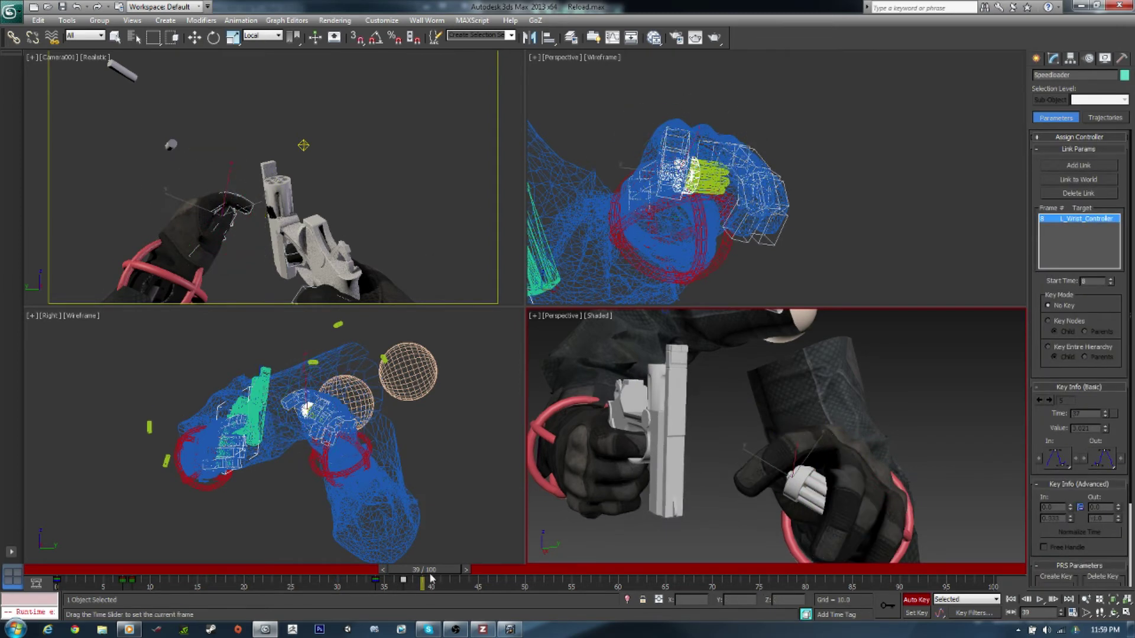
mouse_move(457, 570)
mouse_down()
mouse_move(412, 576)
mouse_move(460, 577)
mouse_up()
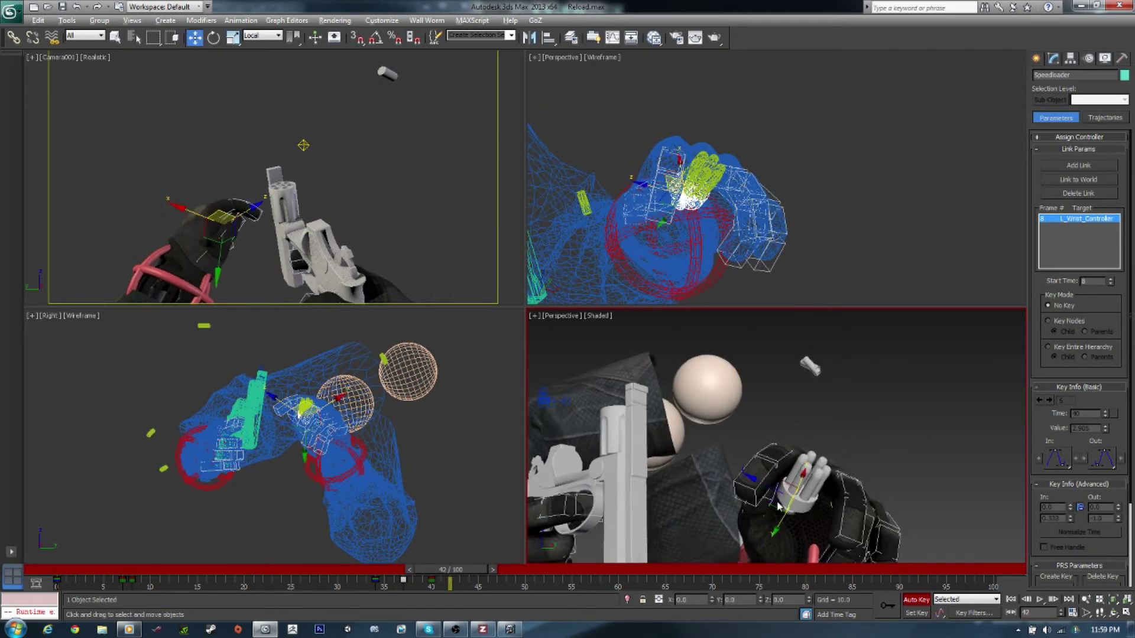
- Move and tilt the speedloader slightly, keying it at frame 43
key(w)
alt+middle_drag(793, 501, 839, 467)
drag(852, 455, 887, 438)
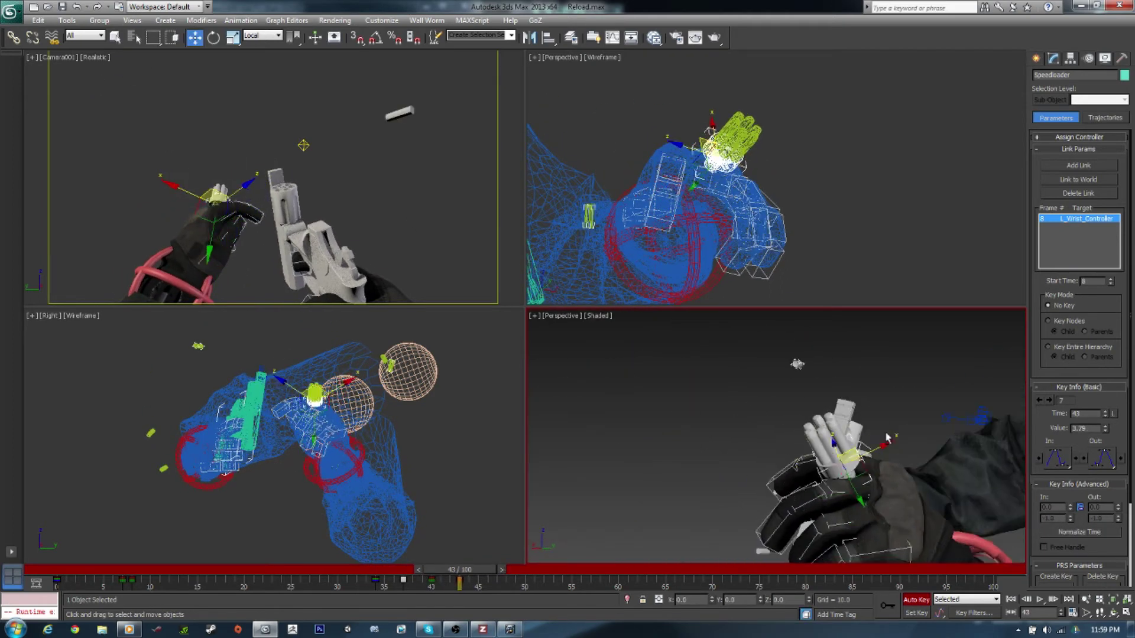
alt+middle_drag(883, 440, 863, 467)
drag(863, 467, 869, 476)
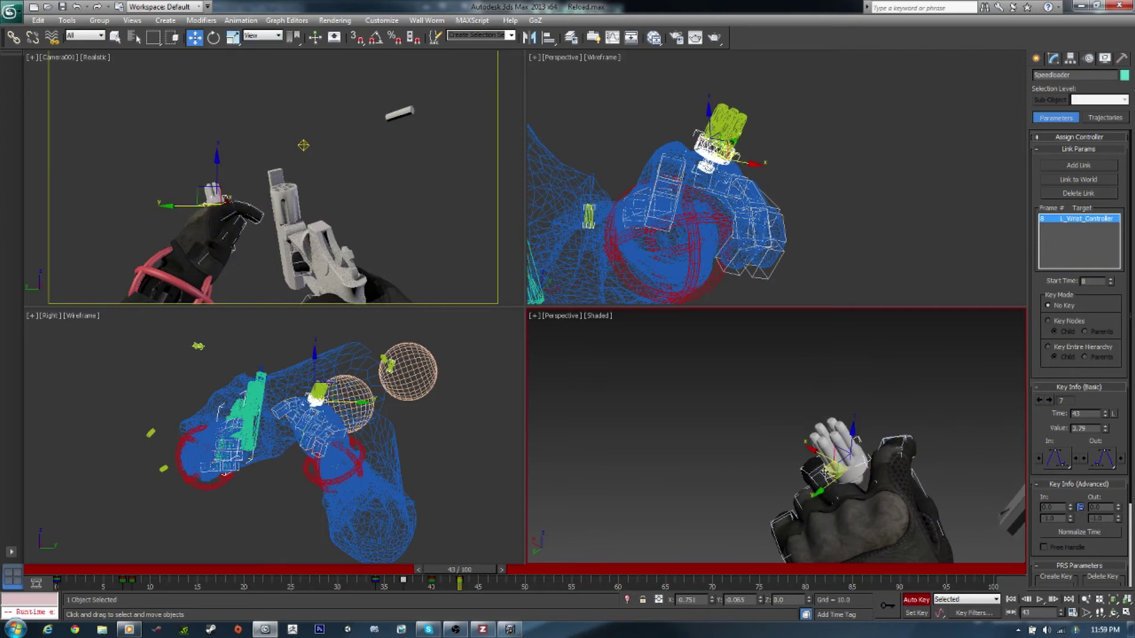
scroll(833, 473, up, 5)
- Select finger and wrist bones of the left glove around the speedloader
click(835, 481)
key(e)
alt+middle_drag(835, 482, 831, 525)
click(831, 525)
click(845, 520)
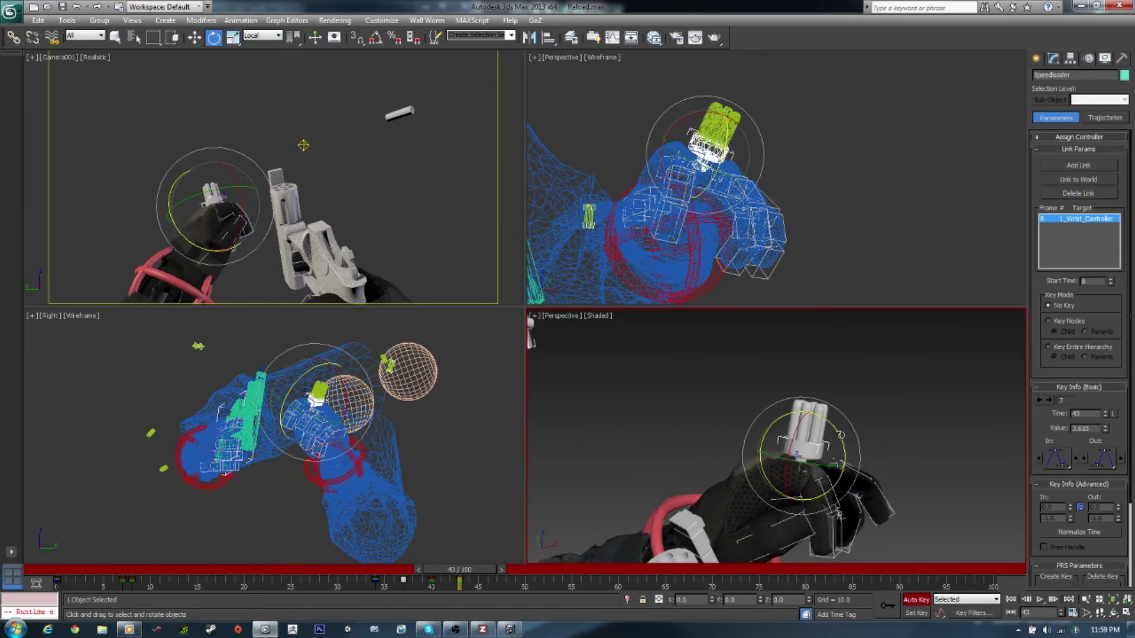
click(840, 434)
key(w)
mouse_move(840, 435)
alt+middle_down()
mouse_move(906, 488)
mouse_move(881, 479)
mouse_move(902, 501)
mouse_move(786, 476)
alt+middle_up()
- Rotate the hand and wrist bones to turn the hand around the speedloader
click(728, 479)
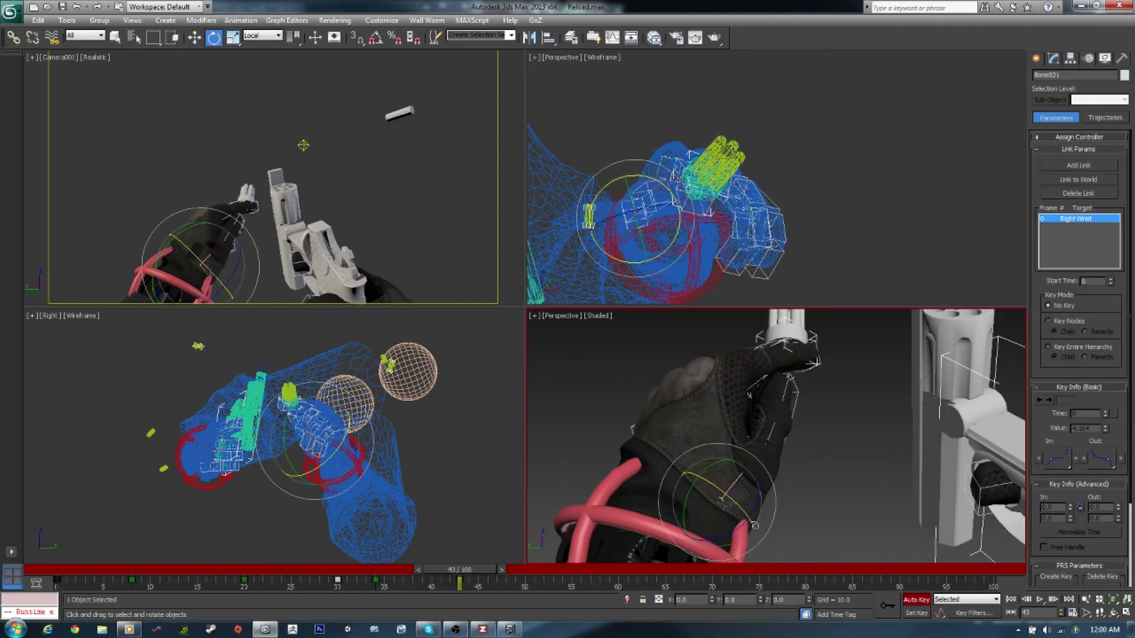
click(626, 408)
mouse_move(627, 408)
alt+middle_down()
mouse_move(850, 370)
mouse_move(850, 485)
mouse_move(797, 383)
alt+middle_up()
click(849, 370)
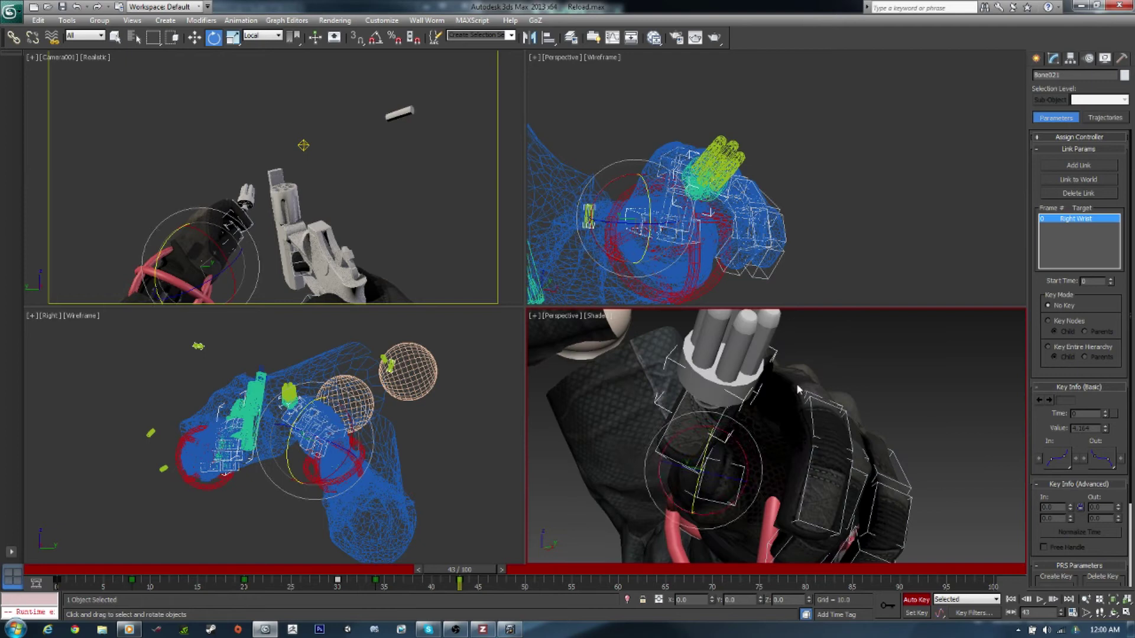
drag(797, 383, 757, 399)
alt+middle_drag(777, 409, 764, 417)
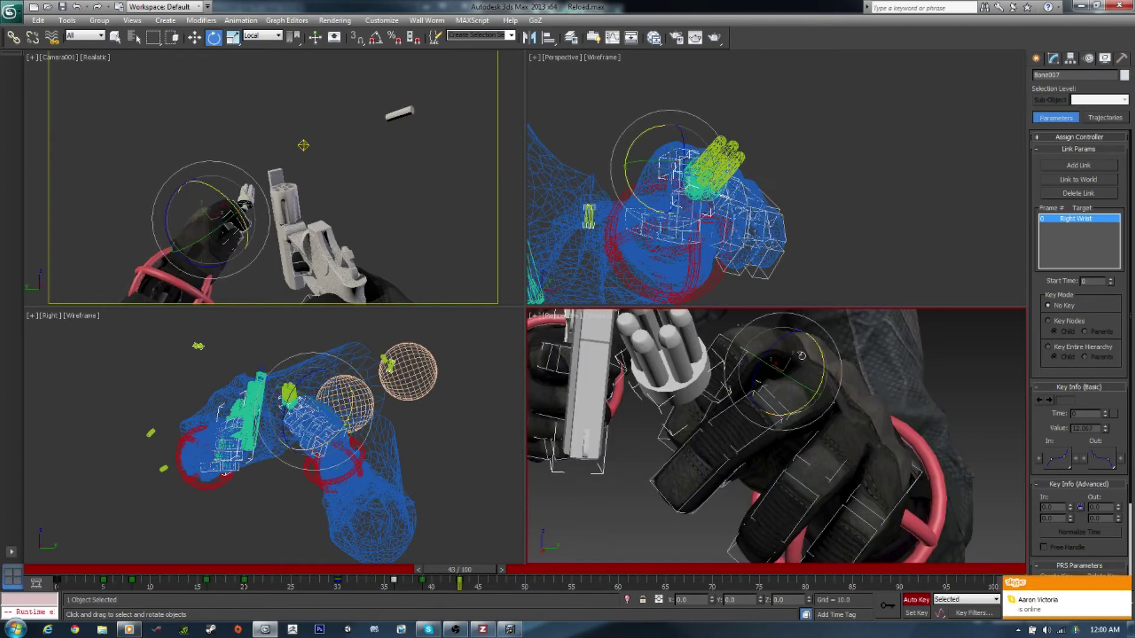
drag(801, 356, 833, 355)
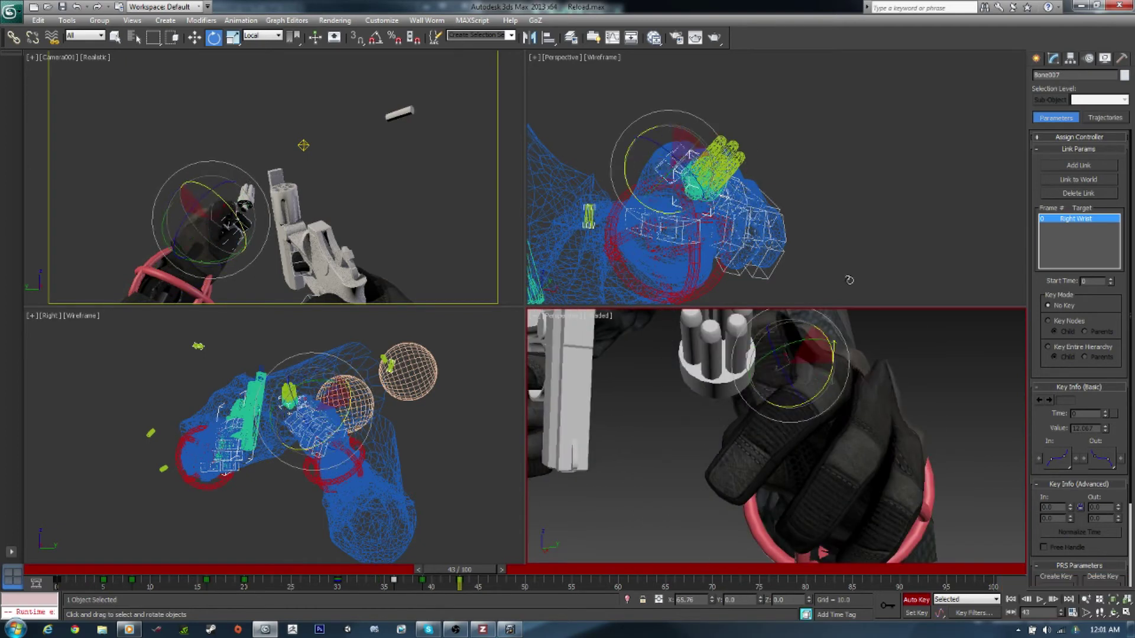
- Select the speedloader with the Move tool and inspect it from around the hand
click(717, 352)
alt+middle_drag(727, 360, 835, 368)
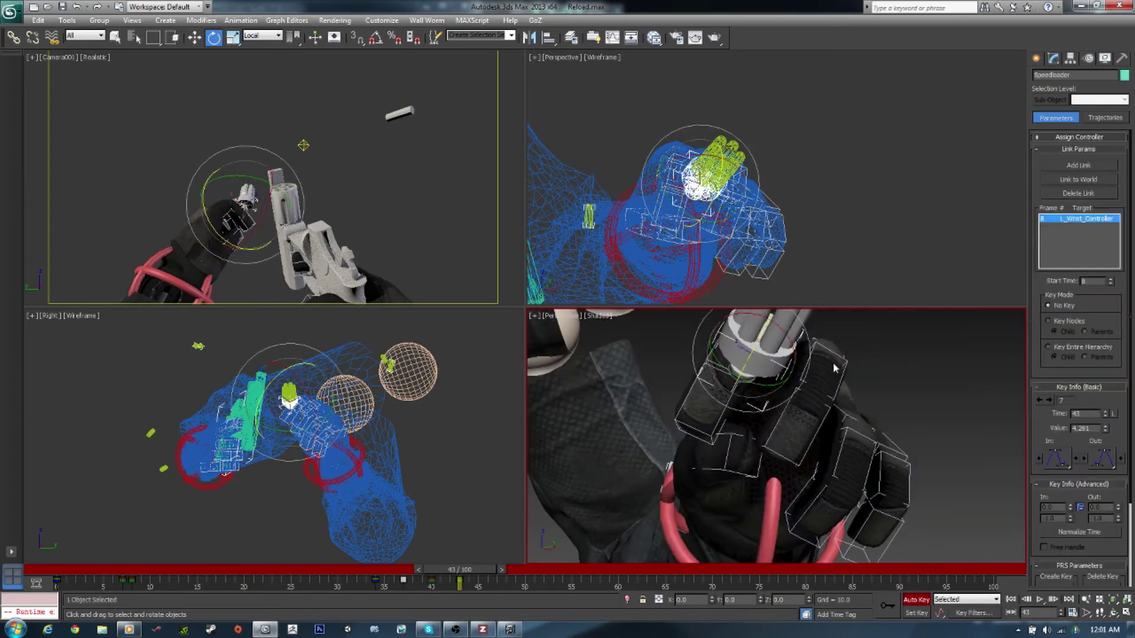
click(194, 37)
mouse_move(628, 372)
alt+middle_down()
mouse_move(765, 357)
mouse_move(751, 374)
alt+middle_up()
mouse_move(796, 414)
alt+middle_down()
mouse_move(689, 450)
mouse_move(762, 333)
alt+middle_up()
- Curl individual finger bones further around the speedloader at frame 43
click(761, 333)
key(e)
click(810, 405)
mouse_move(810, 405)
alt+middle_down()
mouse_move(768, 414)
mouse_move(816, 438)
alt+middle_up()
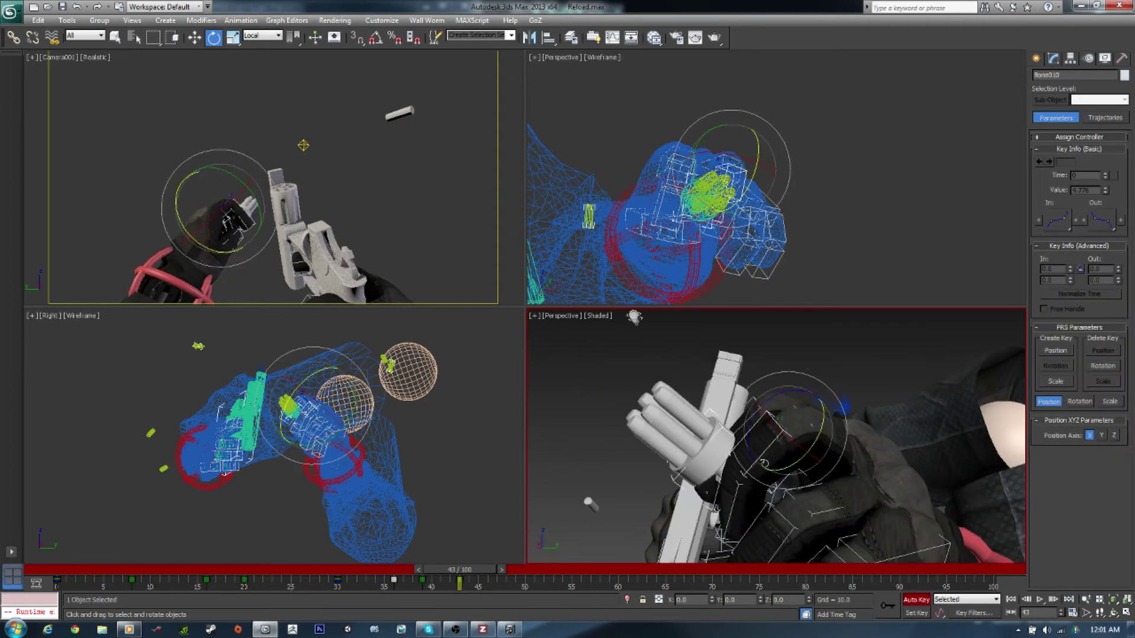
drag(816, 461, 826, 451)
mouse_move(783, 483)
alt+middle_down()
mouse_move(769, 450)
mouse_move(875, 516)
mouse_move(750, 340)
alt+middle_up()
click(860, 491)
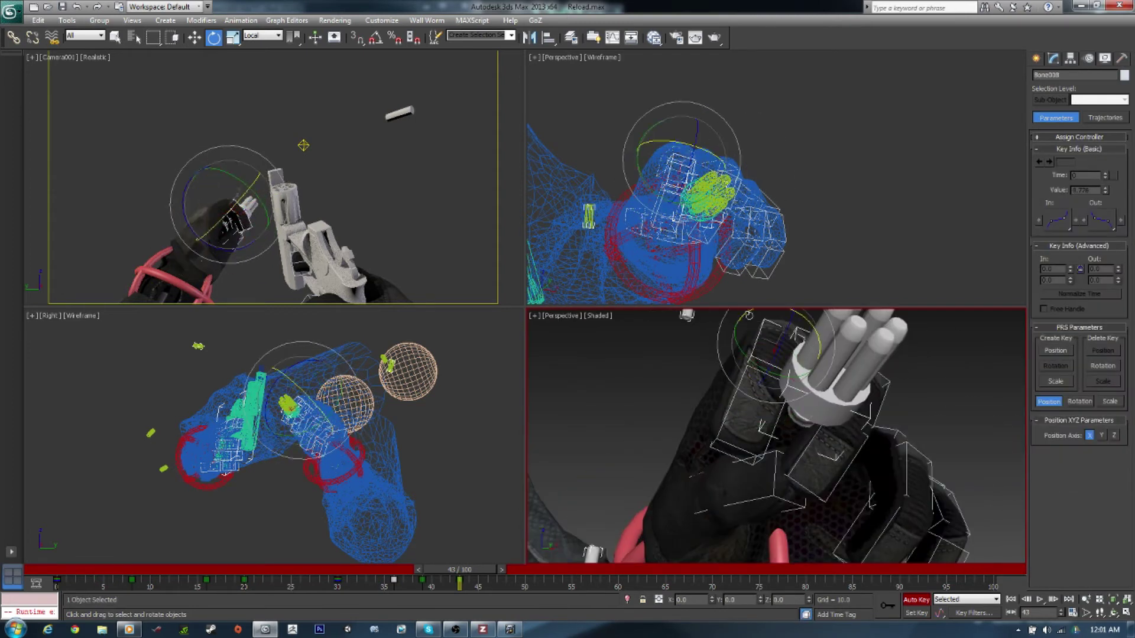
click(750, 339)
- Rotate another bone to reshape the hand, then select Bone014 and Bone017 and step to frame 44
alt+middle_drag(711, 429, 833, 522)
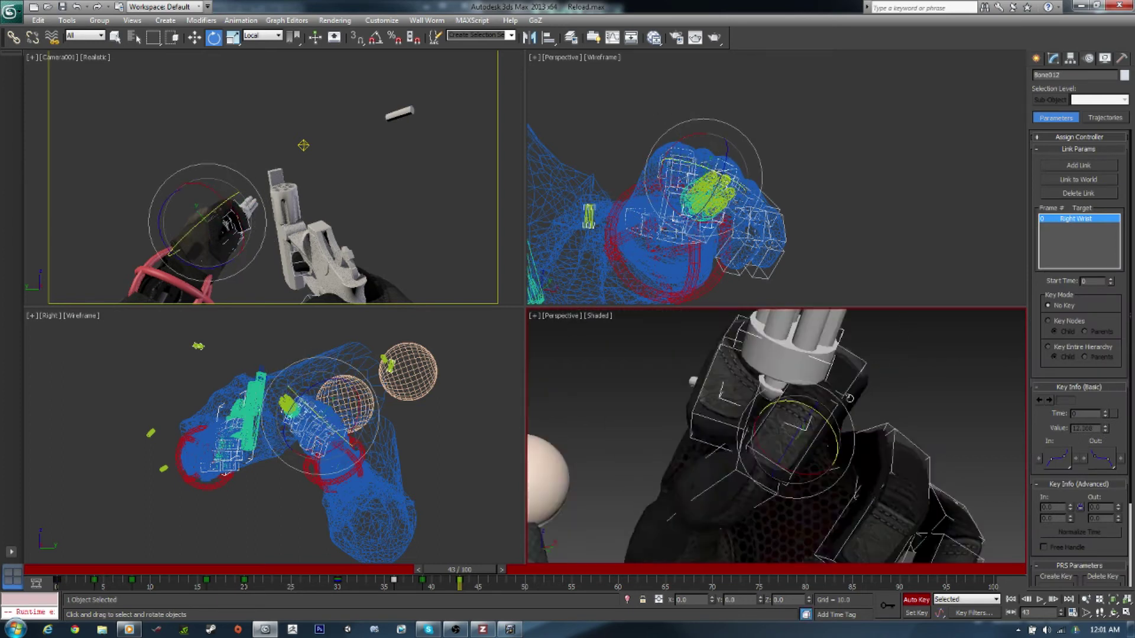
click(833, 522)
click(751, 550)
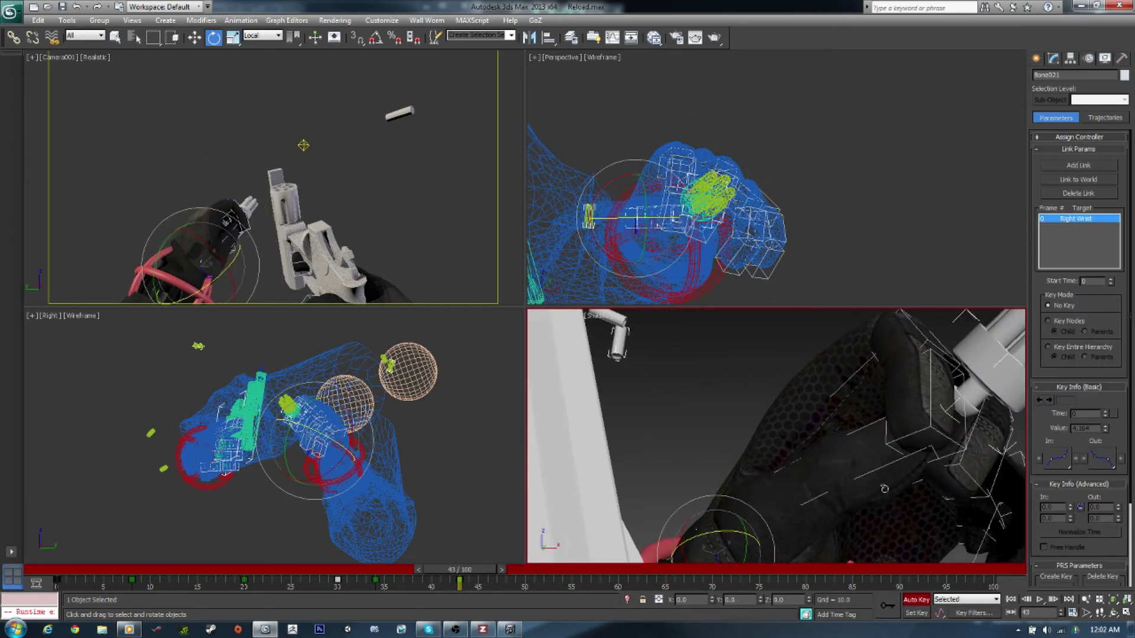
alt+middle_drag(884, 489, 840, 464)
click(840, 464)
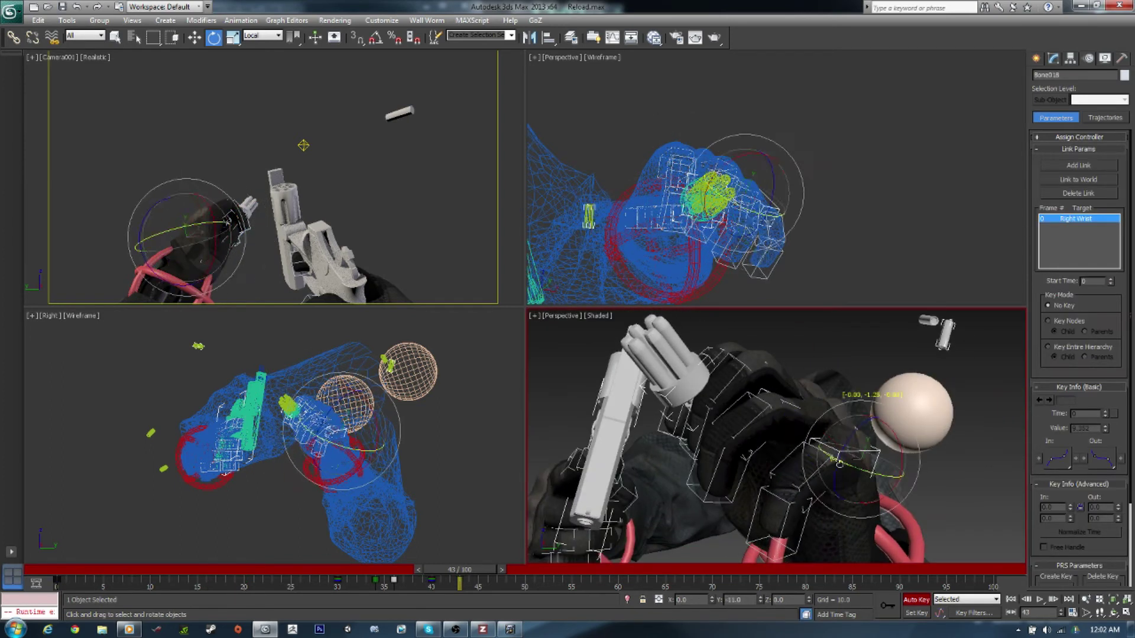
drag(839, 464, 834, 457)
mouse_move(834, 457)
alt+middle_down()
mouse_move(768, 414)
mouse_move(792, 473)
alt+middle_up()
click(756, 402)
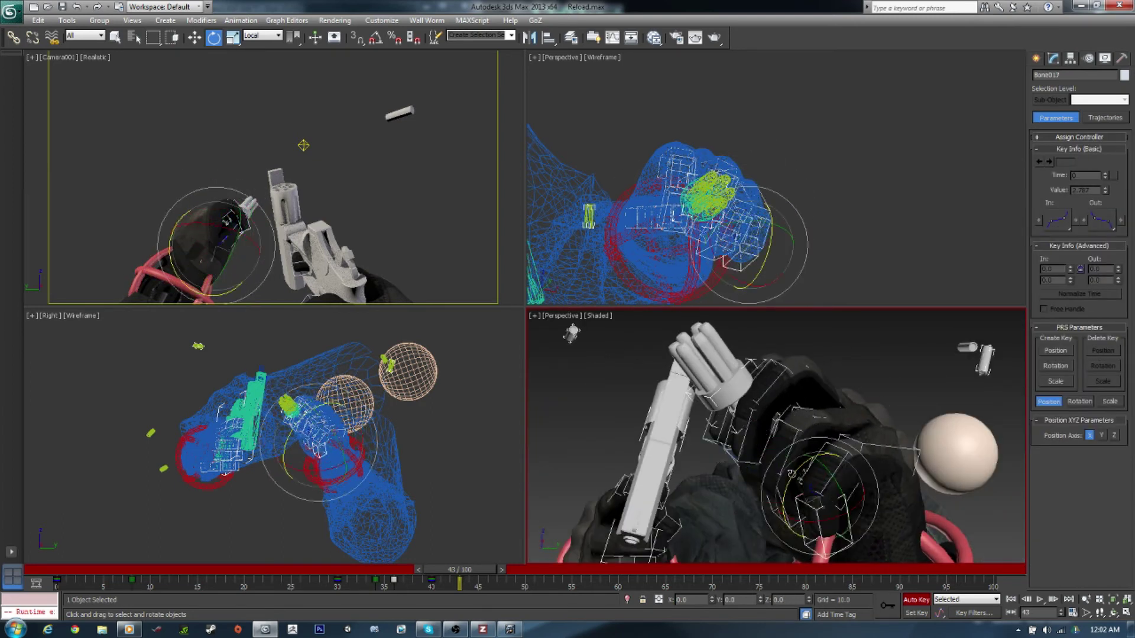
click(807, 509)
key(period)
click(143, 272)
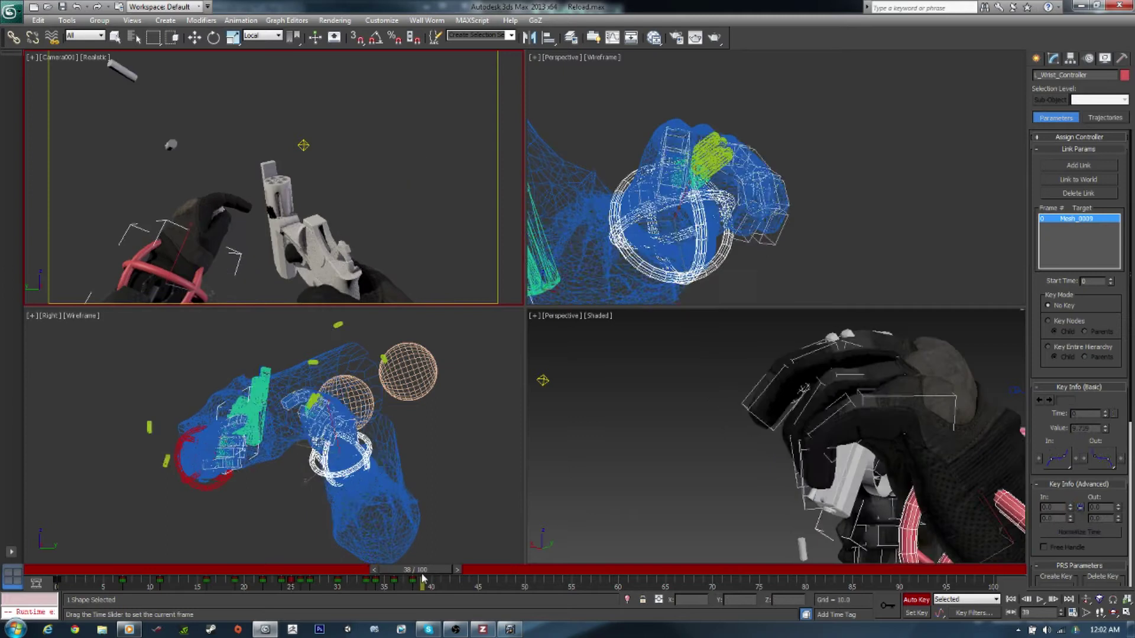
key(comma)
key(comma)
key(comma)
alt+middle_drag(763, 467, 785, 497)
key(w)
key(comma)
key(comma)
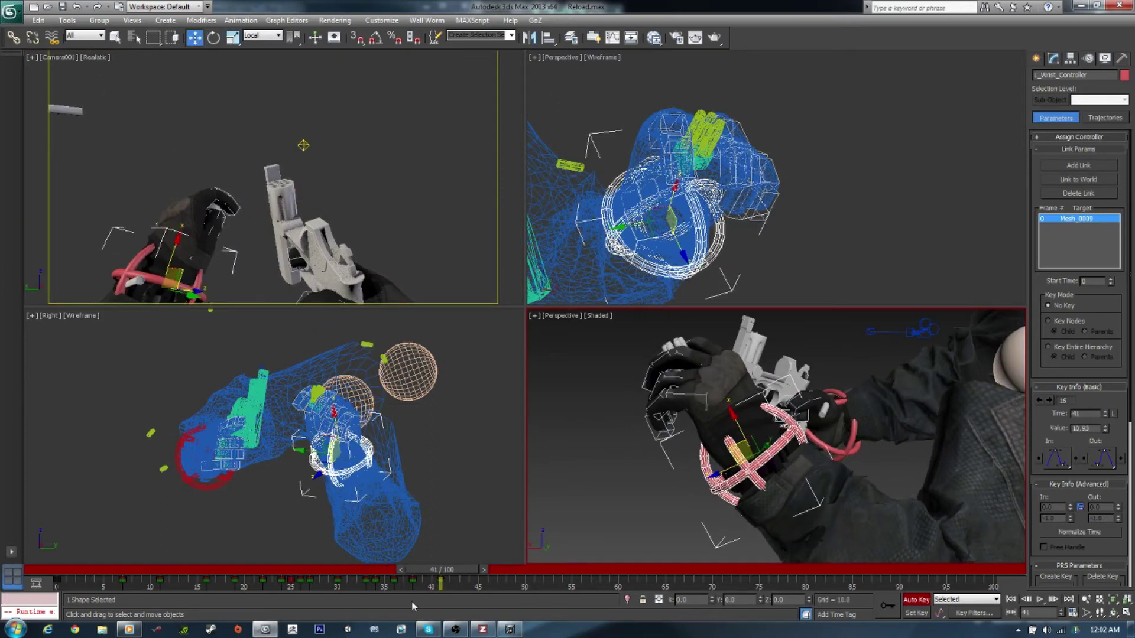
key(comma)
key(comma)
key(comma)
mouse_move(393, 585)
mouse_down()
mouse_move(482, 586)
mouse_move(468, 583)
mouse_up()
click(641, 400)
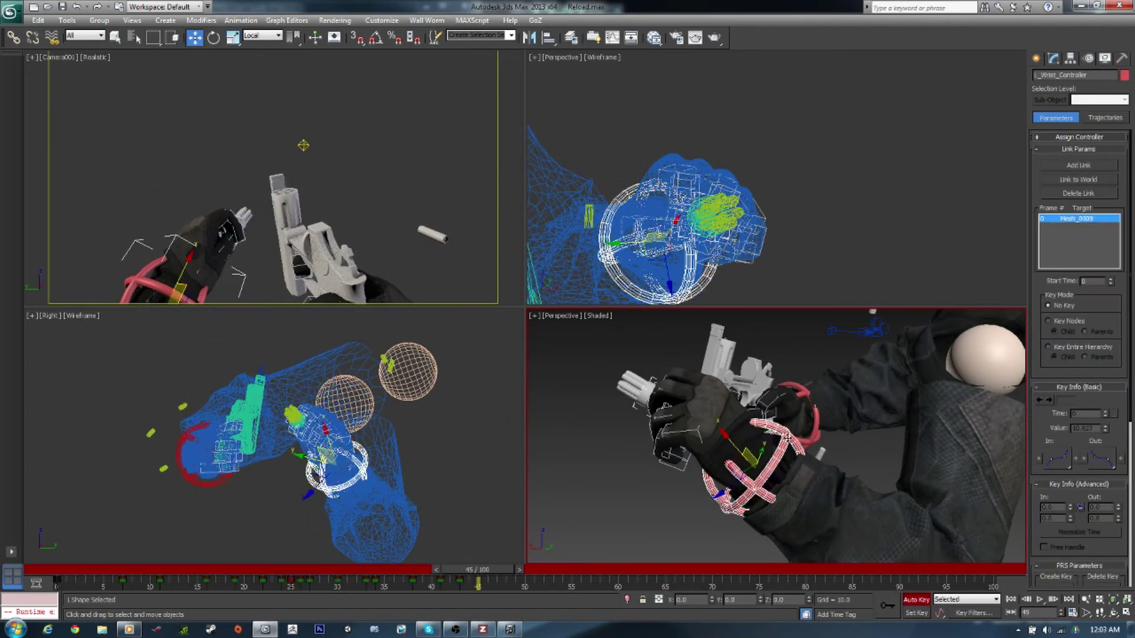
click(739, 367)
mouse_move(478, 585)
mouse_down()
mouse_move(449, 588)
mouse_move(506, 585)
mouse_up()
key(e)
alt+middle_drag(769, 414, 865, 371)
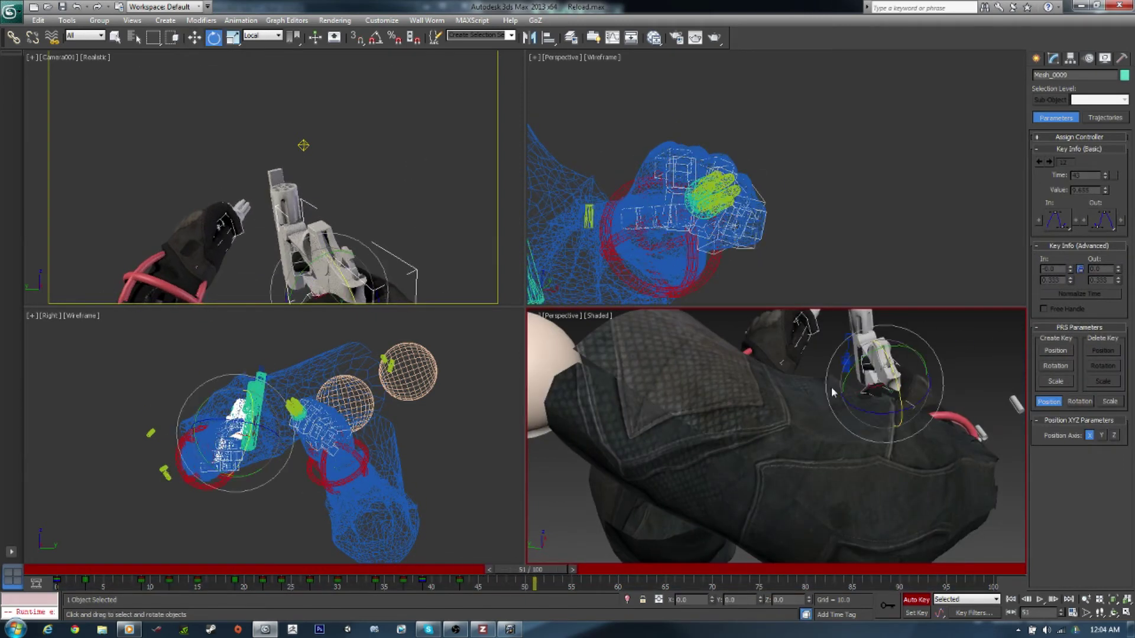
key(w)
drag(535, 585, 412, 586)
click(391, 208)
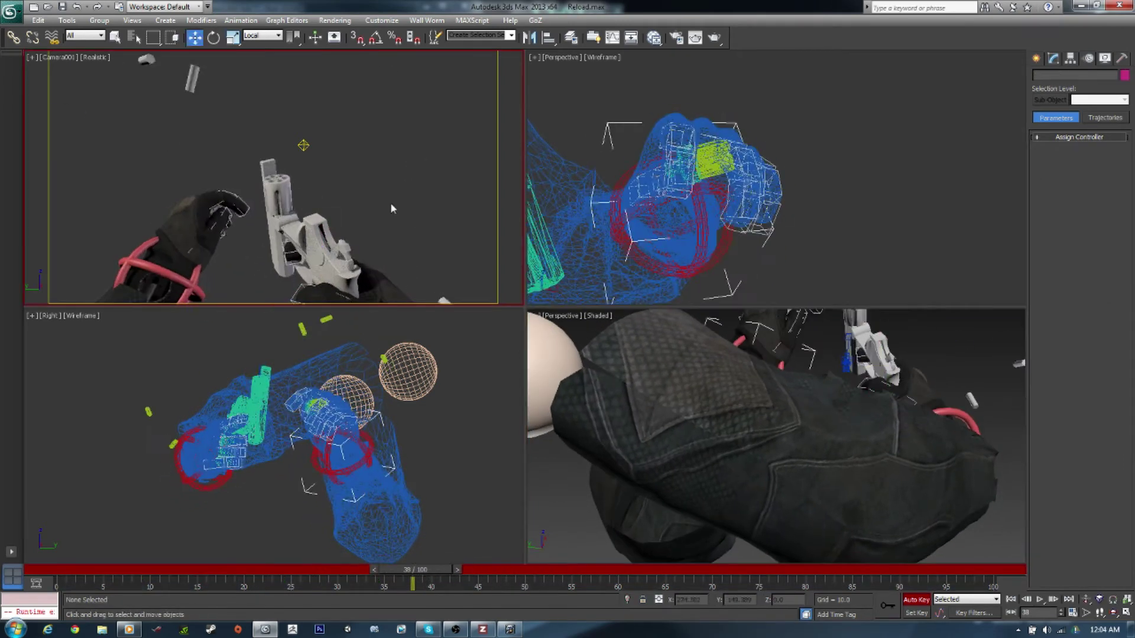
key(slash)
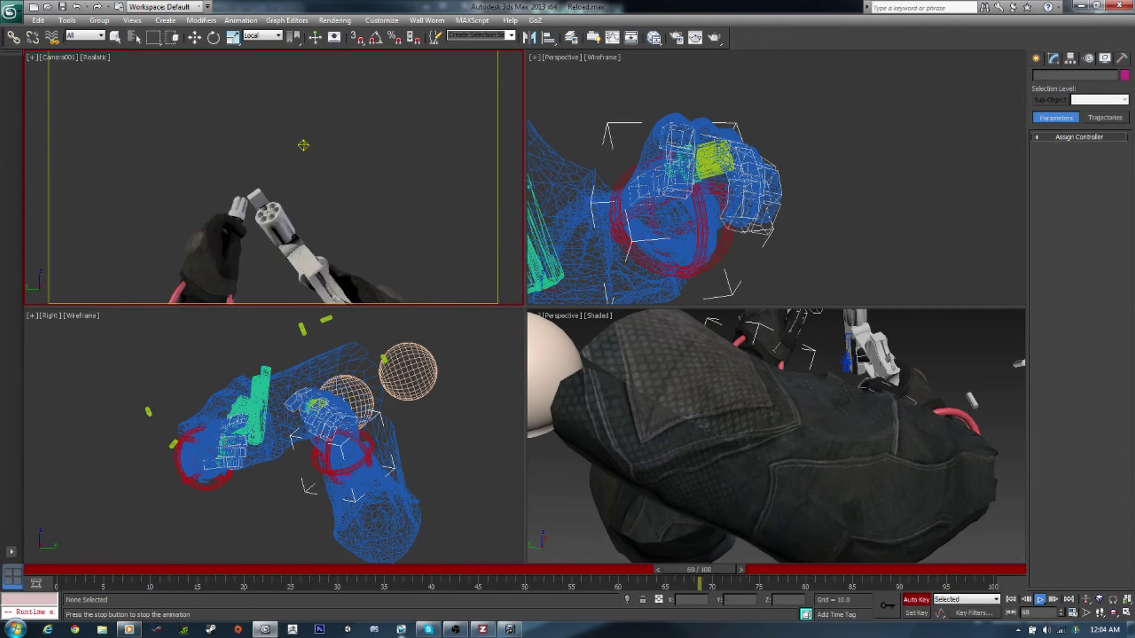
- At frame 50, select L_Wrist_Controller and rotate it to turn the left hand
click(856, 352)
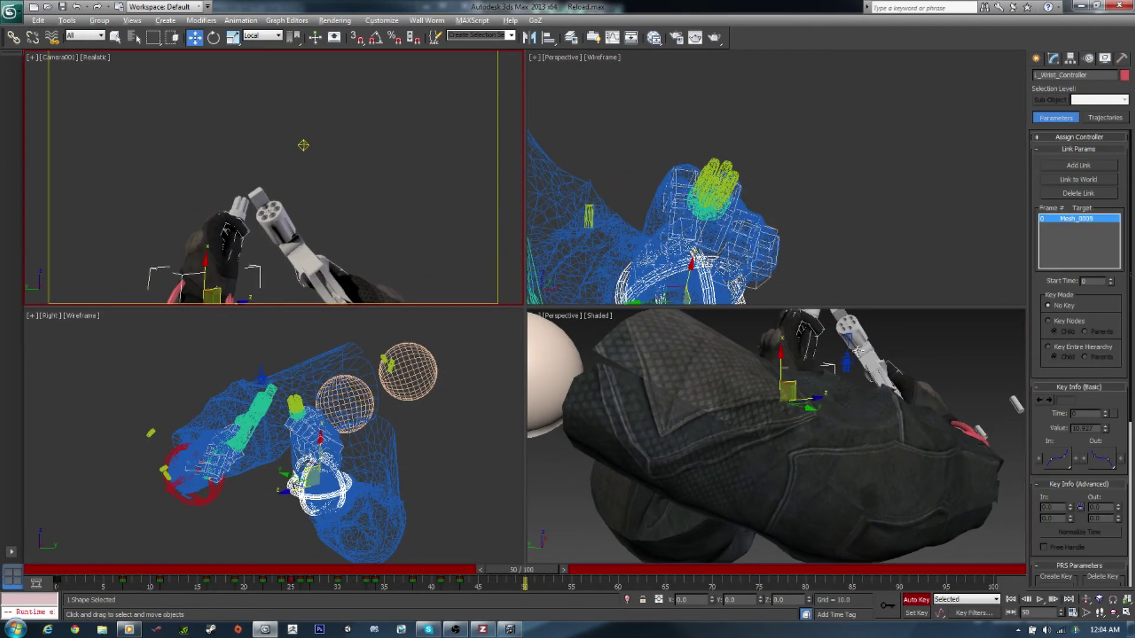
alt+middle_drag(857, 352, 885, 393)
click(885, 393)
mouse_move(795, 379)
alt+middle_down()
mouse_move(846, 381)
mouse_move(844, 372)
alt+middle_up()
click(845, 381)
key(e)
mouse_move(844, 371)
mouse_down()
mouse_move(903, 430)
mouse_move(875, 414)
mouse_up()
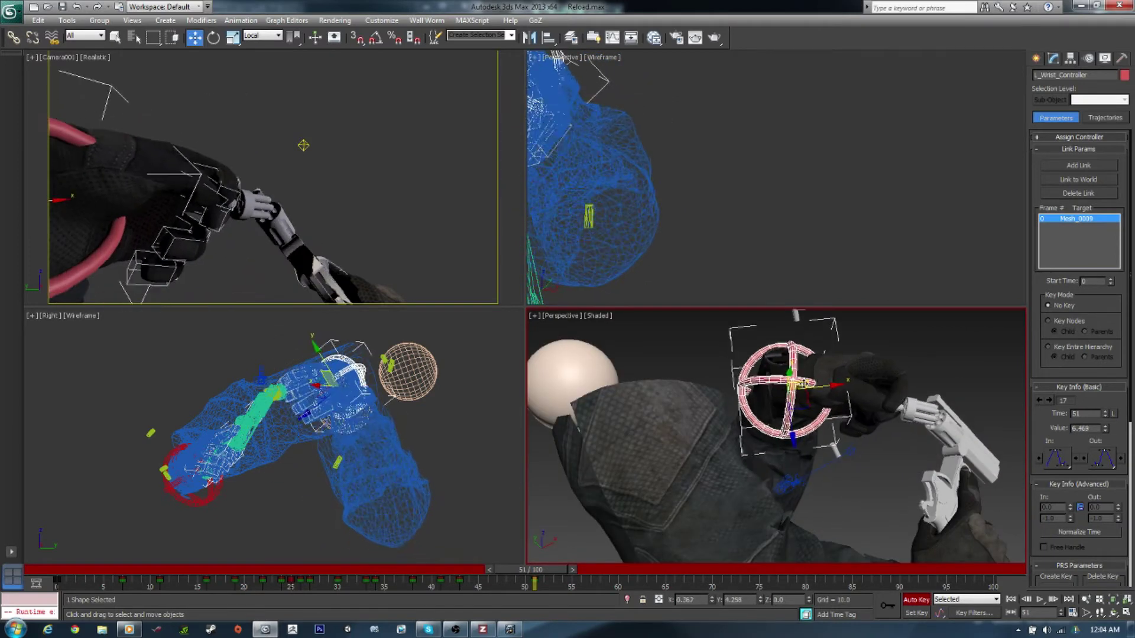
- Rotate the wrist controller about 18 degrees more and nudge it into place
alt+middle_drag(786, 391, 739, 378)
key(e)
drag(786, 355, 816, 331)
alt+middle_drag(787, 390, 816, 378)
key(w)
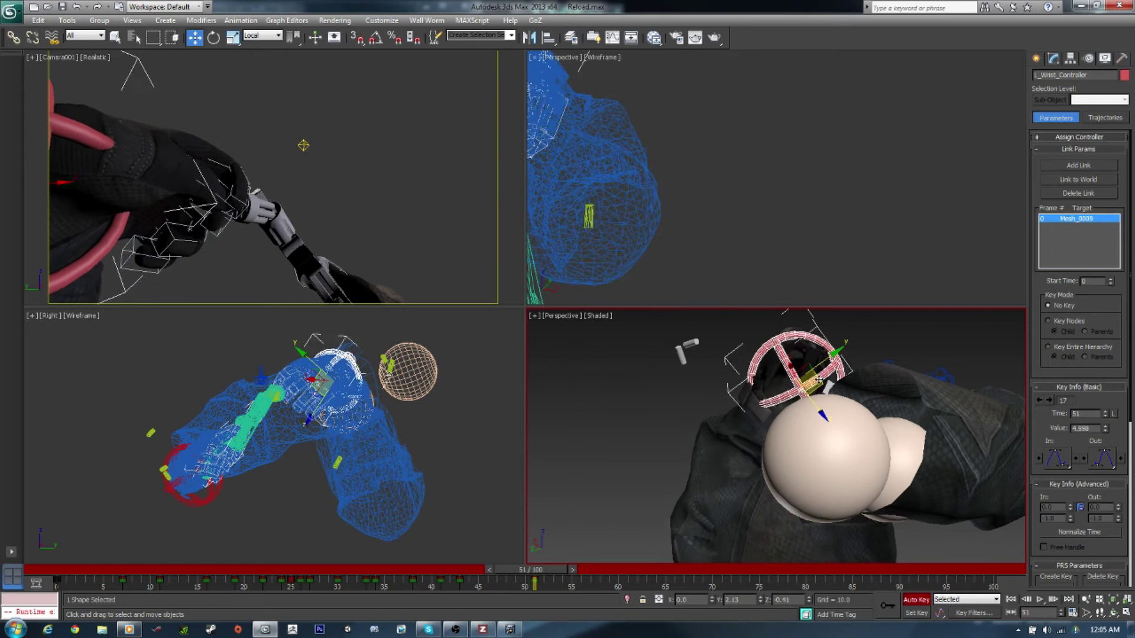
drag(811, 390, 820, 373)
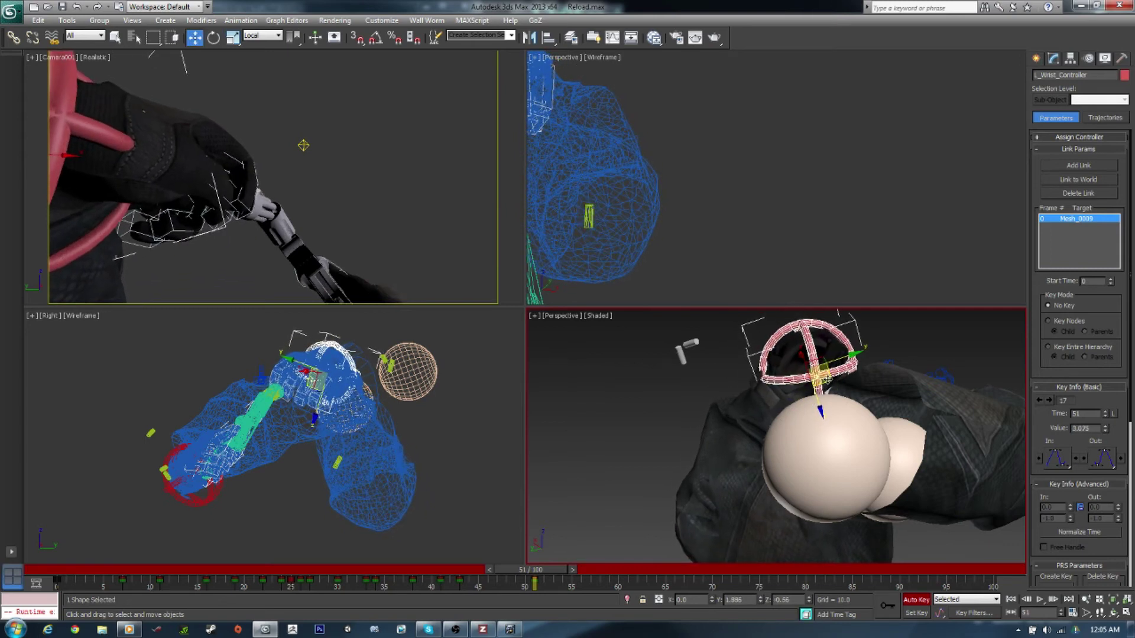
- Rotate and move the Sphere001 target to swing and adjust the left arm
alt+middle_drag(768, 414, 857, 385)
click(887, 361)
key(e)
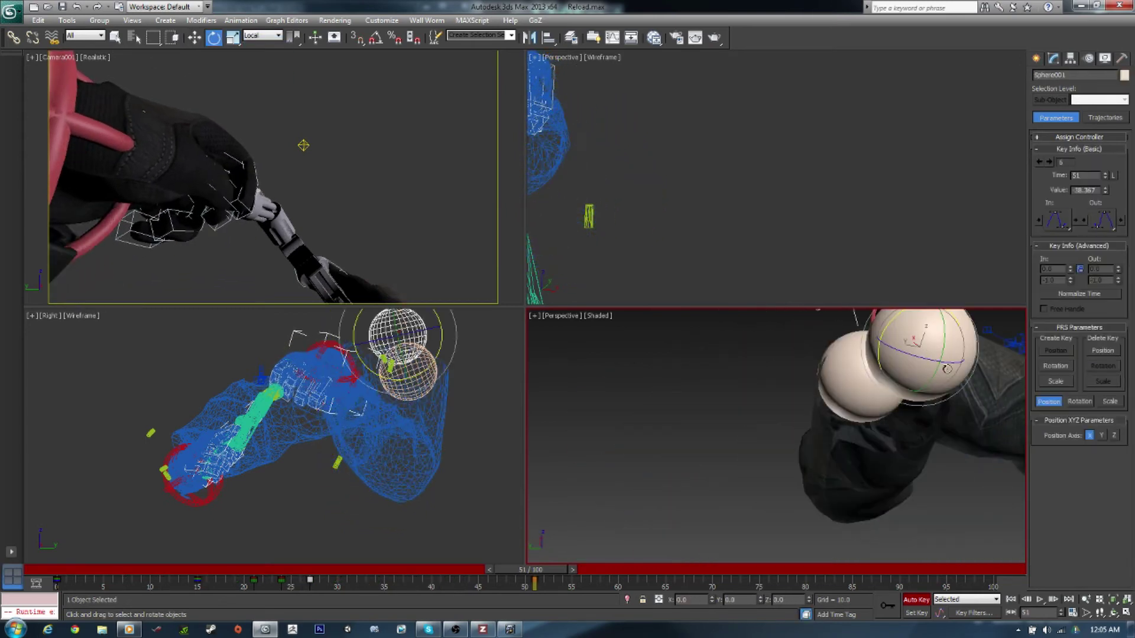
drag(922, 331, 940, 302)
alt+middle_drag(940, 302, 839, 461)
key(w)
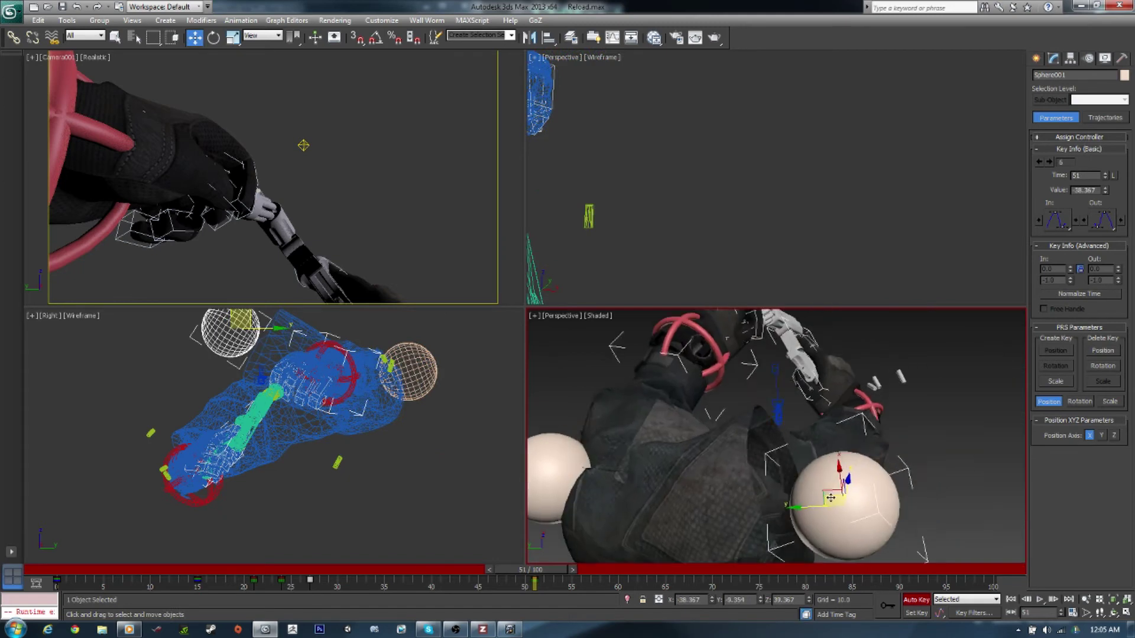
drag(840, 467, 831, 474)
- Scrub back to frame 42 and reselect L_Wrist_Controller with the Move tool
mouse_move(534, 582)
mouse_down()
mouse_move(432, 572)
mouse_move(460, 573)
mouse_up()
click(735, 314)
key(e)
click(355, 106)
click(686, 349)
key(w)
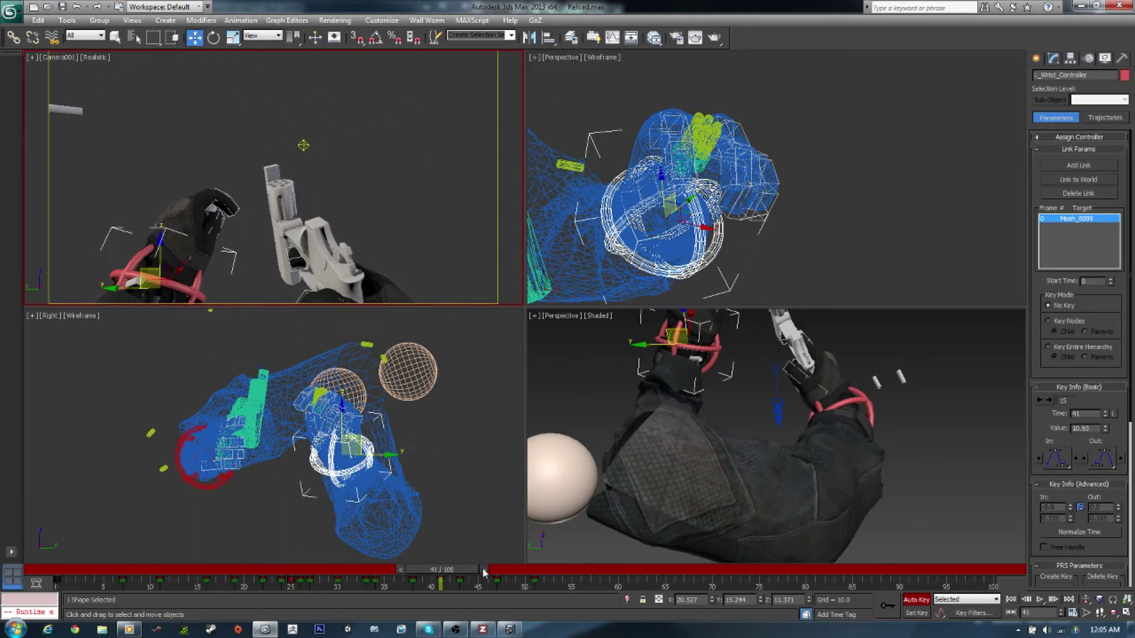
scroll(618, 385, up, 5)
- Move L_Wrist_Controller at frame 50 to shift the hand, then review to frame 53
key(comma)
key(comma)
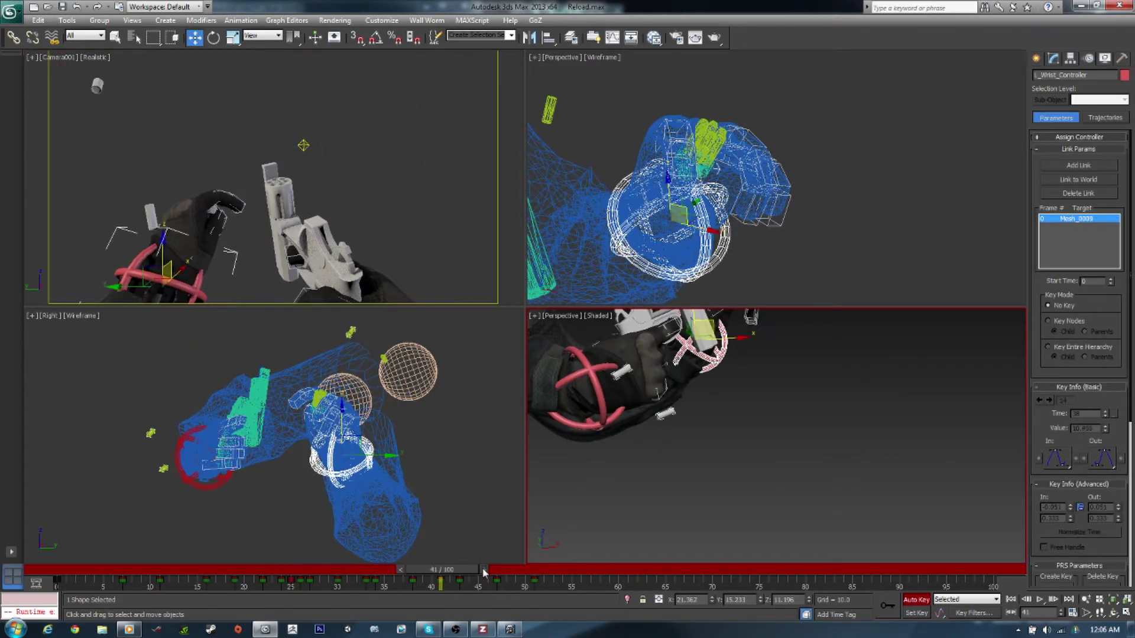
mouse_move(442, 571)
mouse_down()
mouse_move(525, 581)
mouse_move(544, 569)
mouse_move(535, 569)
mouse_up()
key(w)
mouse_move(567, 376)
mouse_down()
mouse_move(575, 385)
mouse_move(550, 390)
mouse_up()
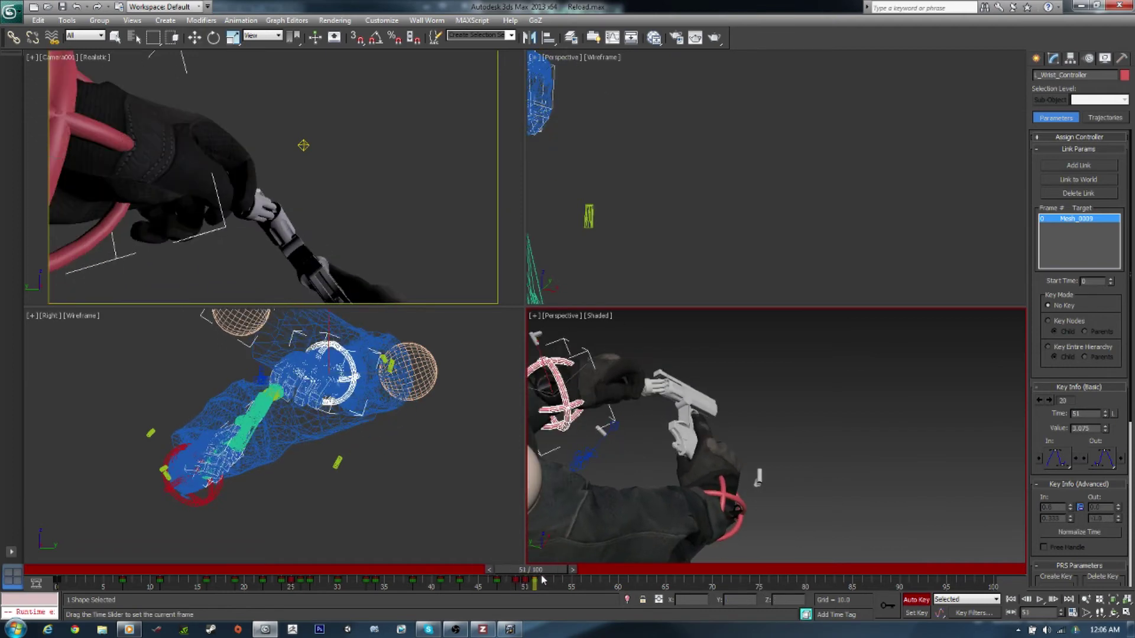
drag(563, 570, 590, 571)
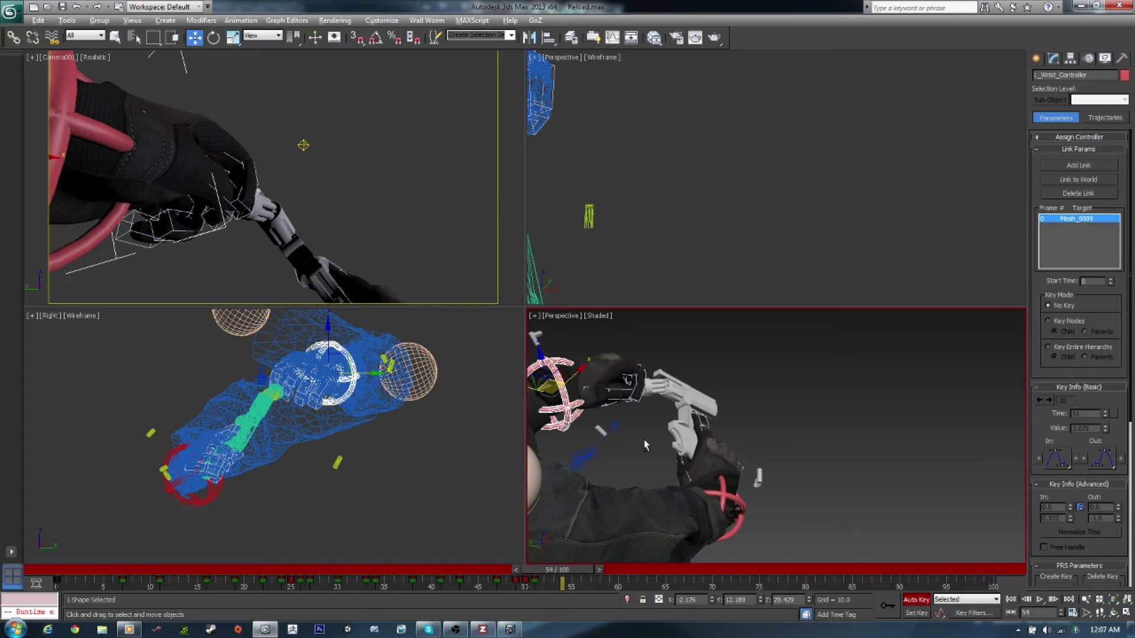
alt+middle_drag(645, 447, 549, 528)
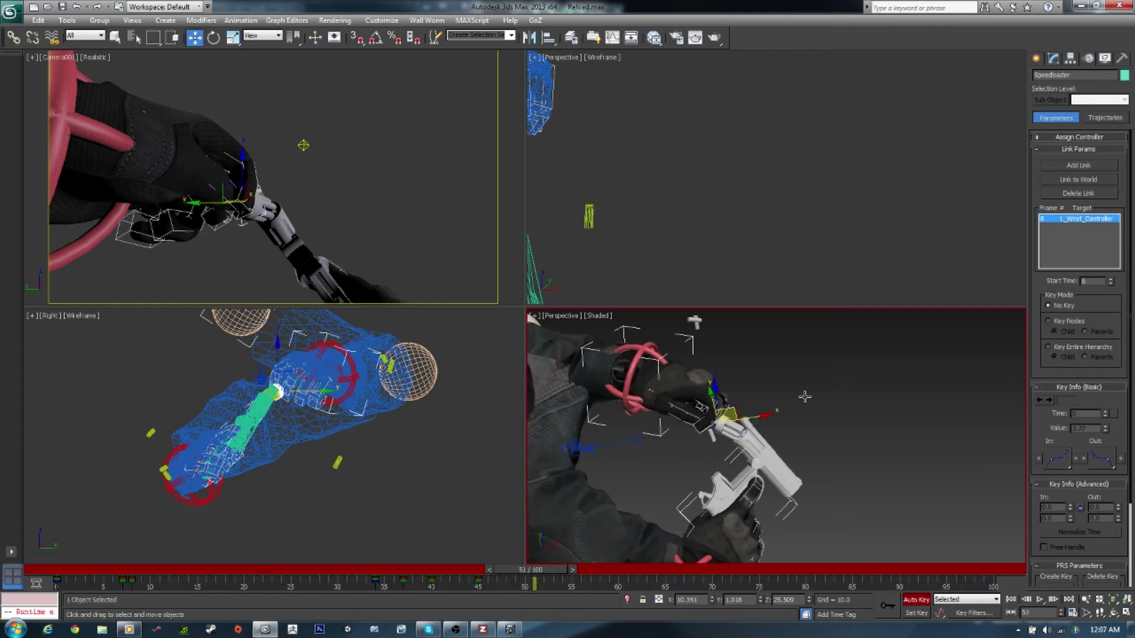
- Link the Speedloader to World at frame 51 and move it toward the cylinder at frame 55
click(1078, 179)
scroll(769, 414, up, 3)
key(e)
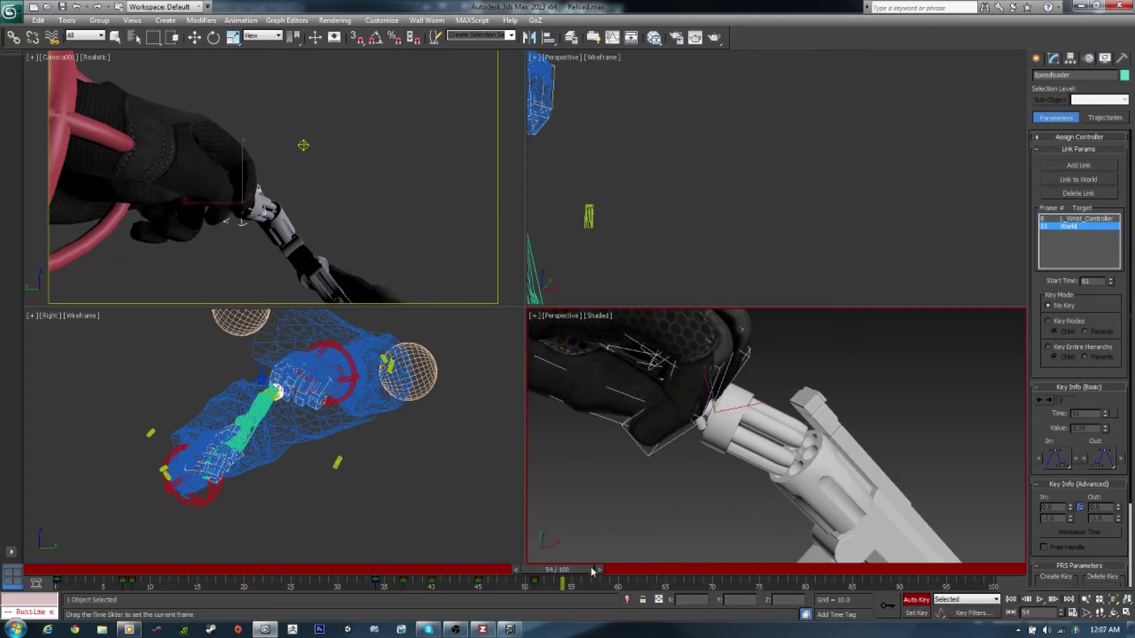
alt+middle_drag(697, 414, 726, 405)
key(w)
drag(727, 405, 706, 417)
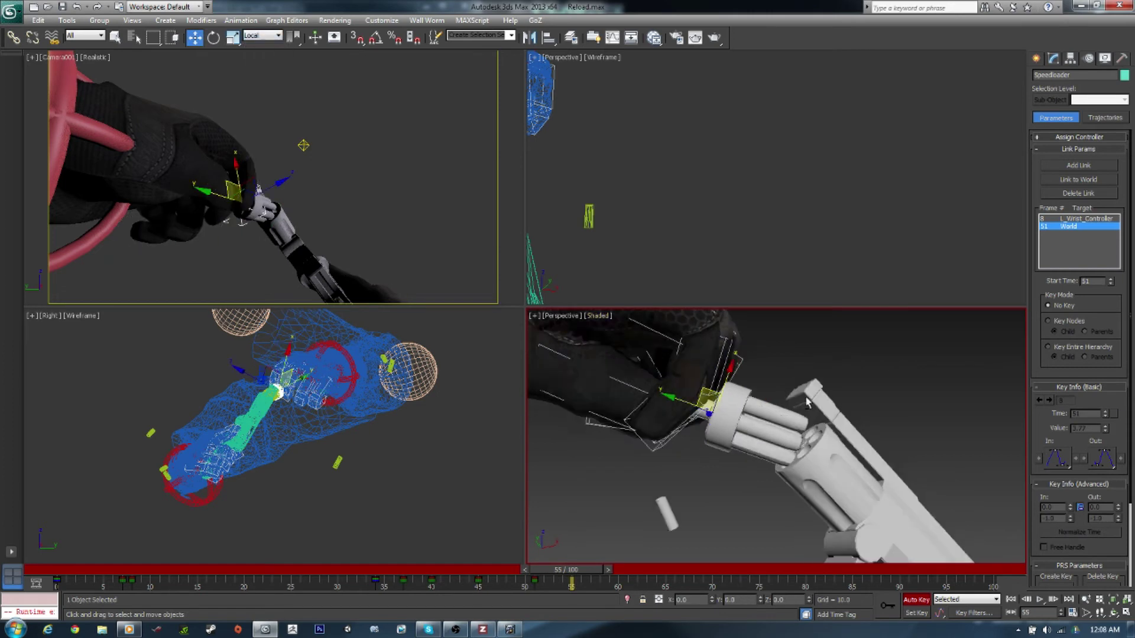
- Rotate and nudge the speedloader to line up with the cylinder chambers
alt+middle_drag(768, 370, 798, 329)
key(w)
key(e)
scroll(798, 329, up, 5)
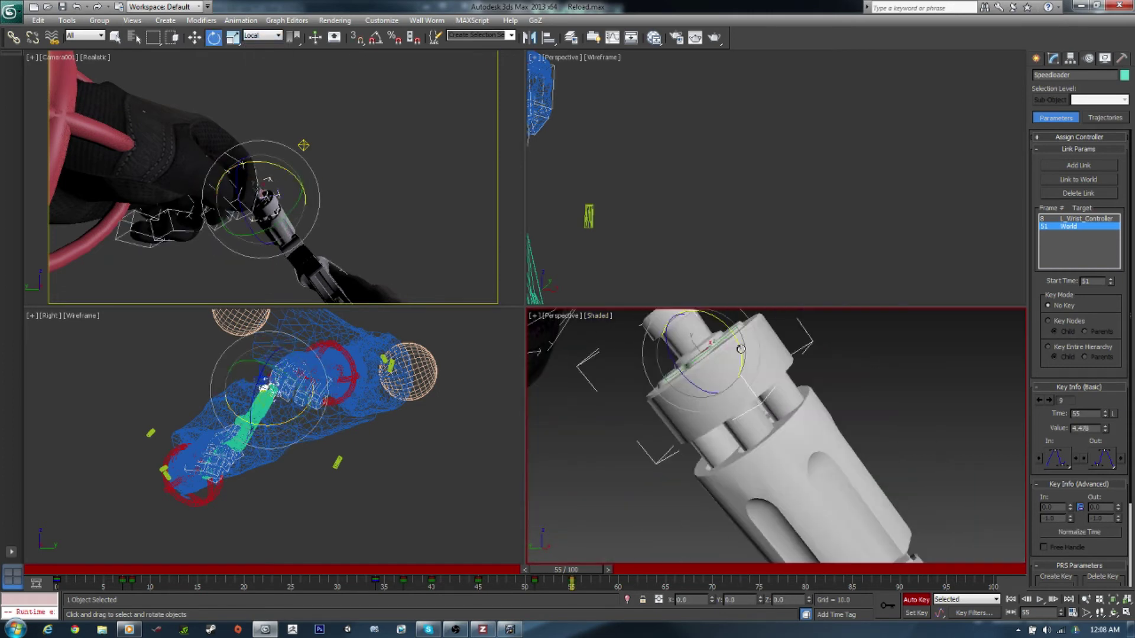
drag(717, 342, 799, 395)
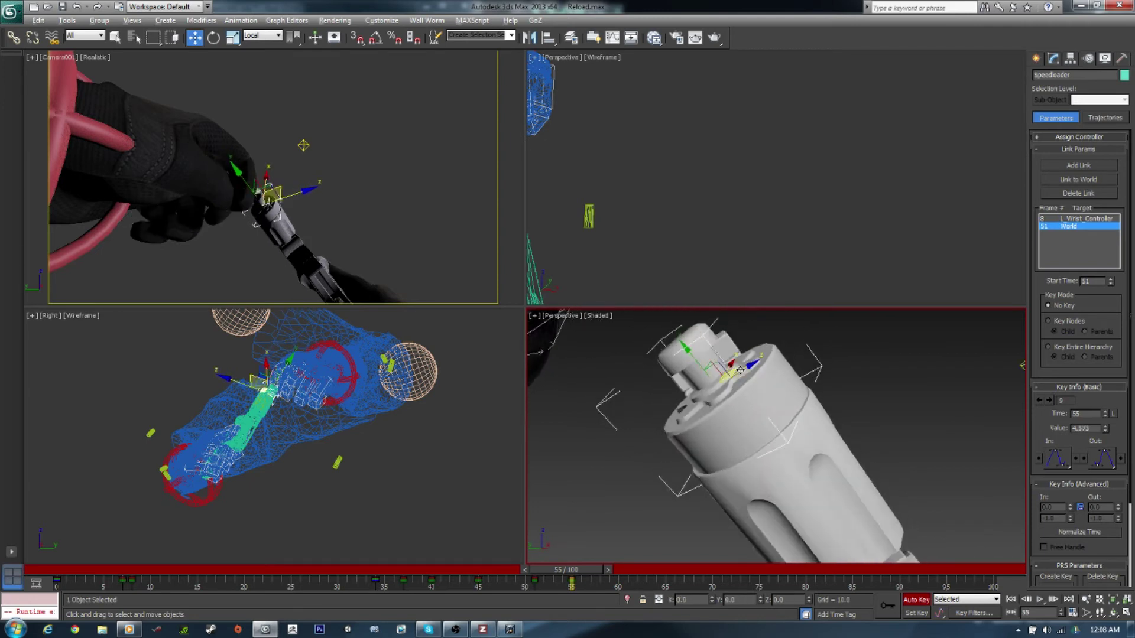
key(e)
mouse_move(740, 370)
alt+middle_down()
mouse_move(736, 362)
mouse_move(793, 350)
alt+middle_up()
- Review the speedloader placement against glove and gun across frames 53 and 51
alt+middle_drag(722, 362, 744, 408)
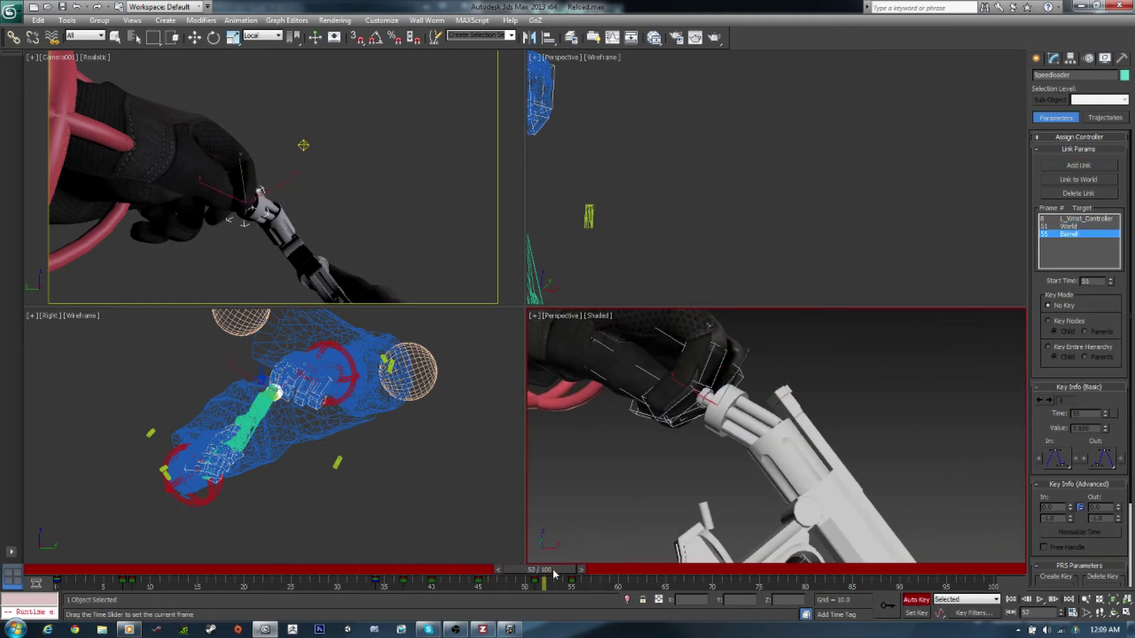
drag(573, 576, 562, 577)
key(e)
alt+middle_drag(709, 450, 745, 413)
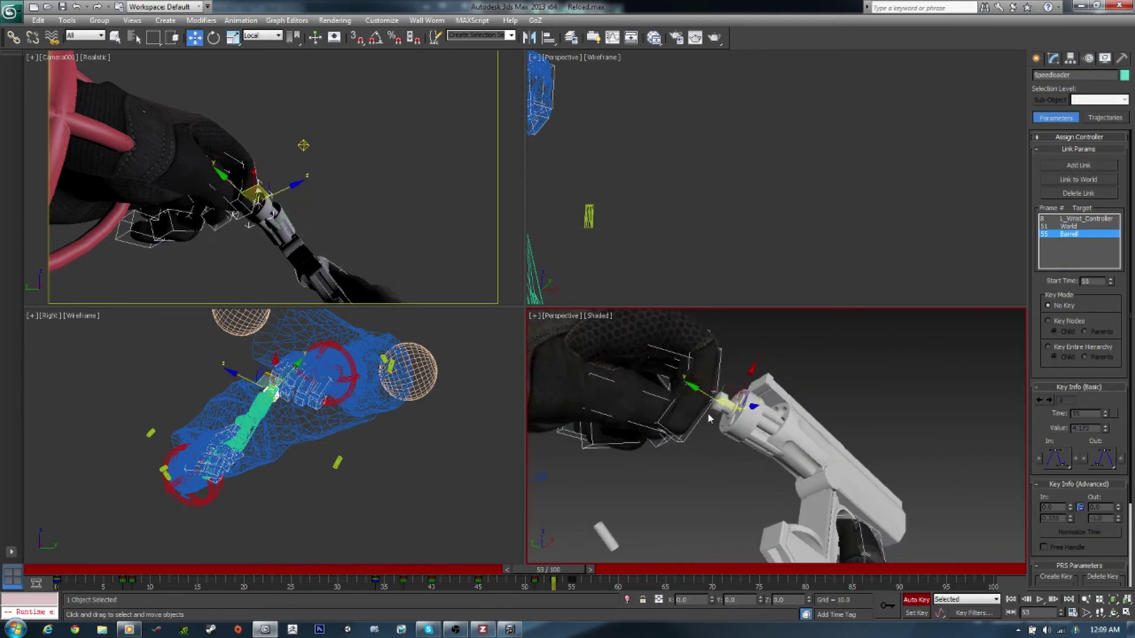
drag(602, 573, 530, 571)
key(w)
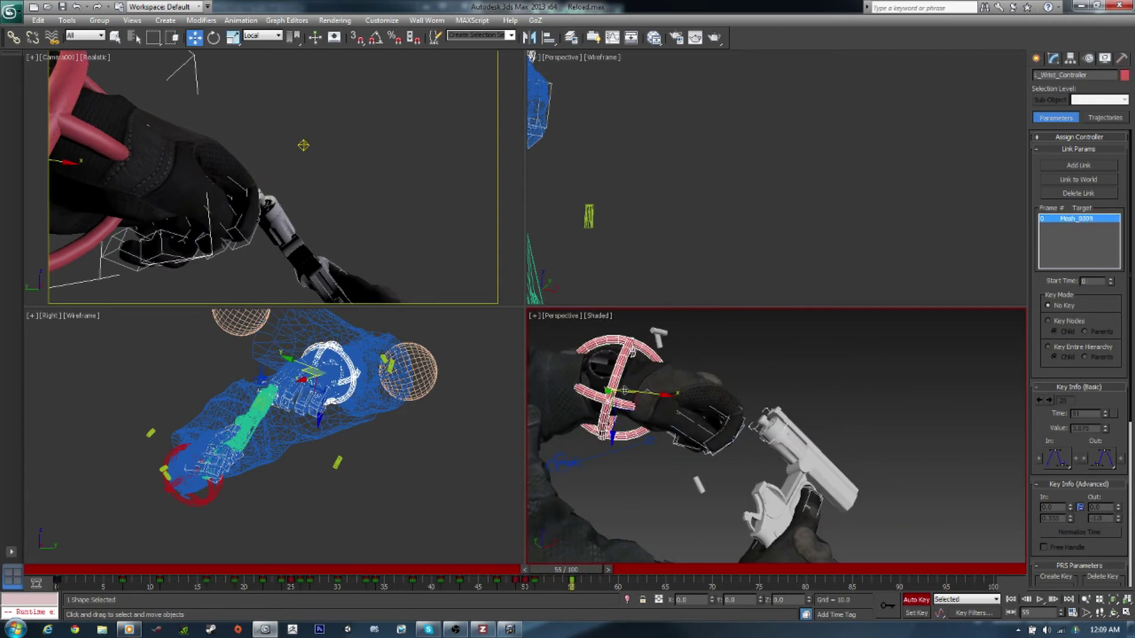
- Move the left hand toward the gun at frame 55 and seat the speedloader beside the cylinder at frame 56
drag(624, 391, 781, 408)
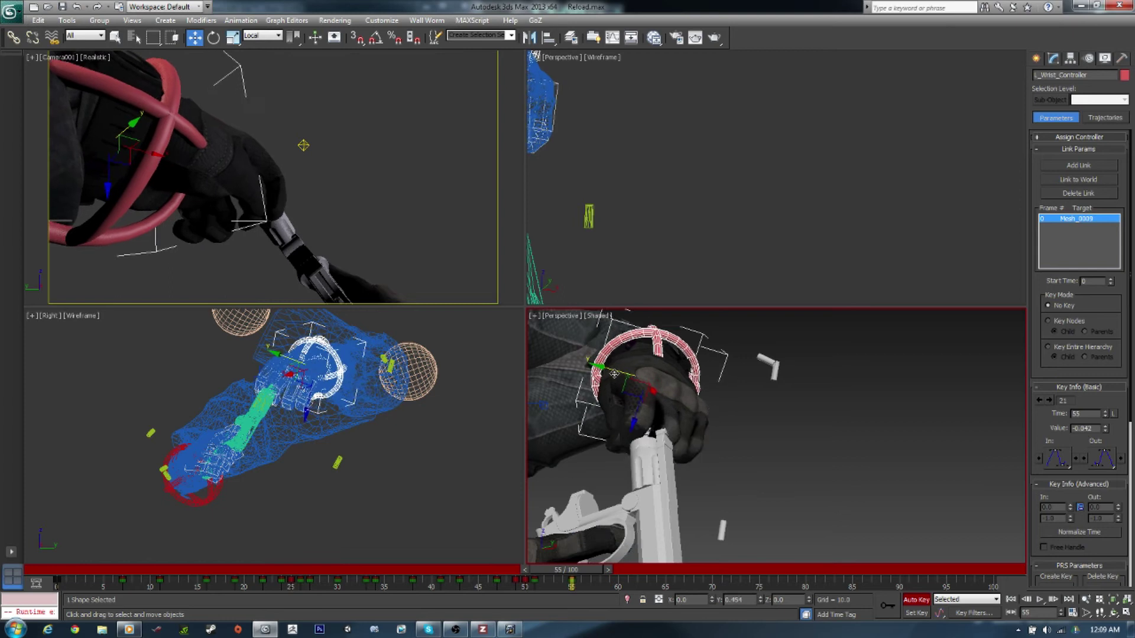
mouse_move(568, 569)
mouse_down()
mouse_move(585, 567)
mouse_move(535, 569)
mouse_move(611, 570)
mouse_up()
click(780, 494)
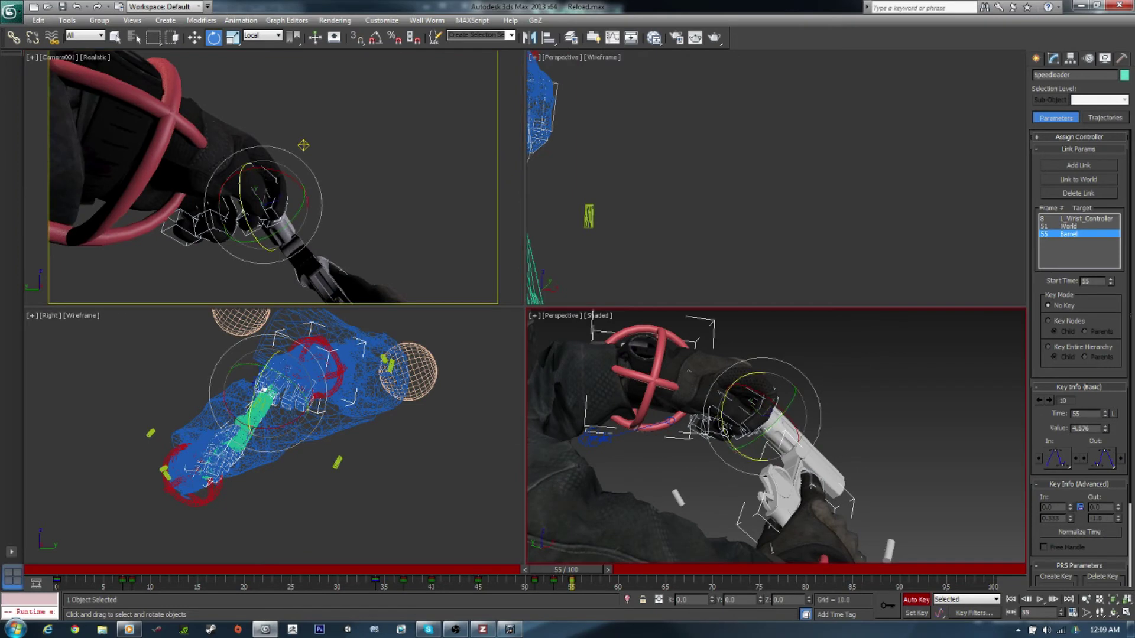
key(w)
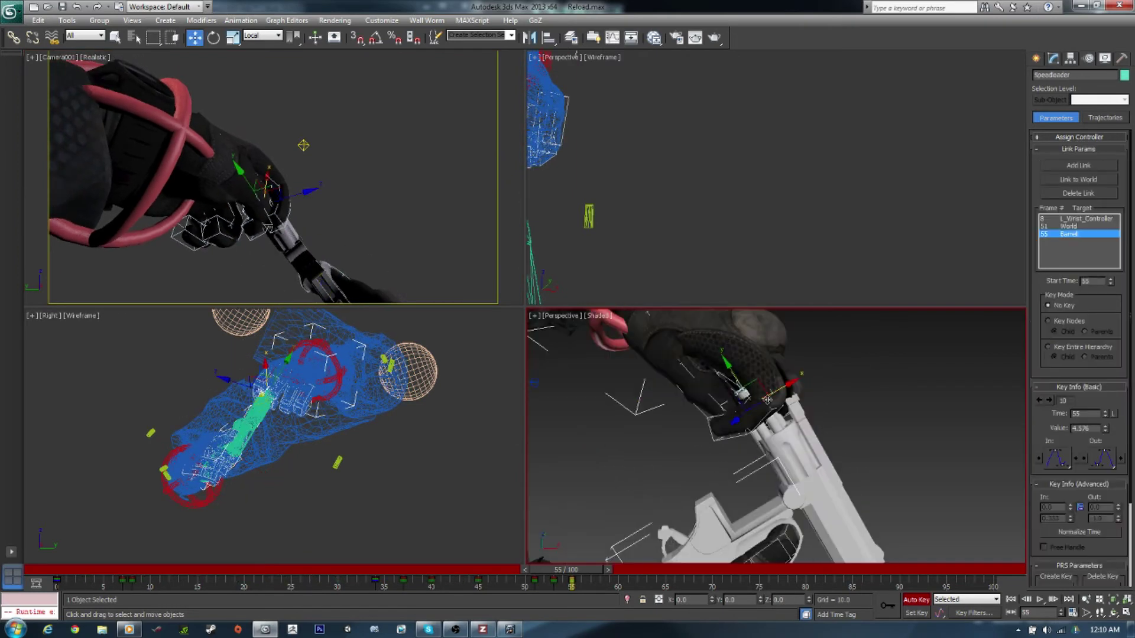
mouse_move(770, 398)
mouse_down()
mouse_move(792, 404)
mouse_move(754, 374)
mouse_move(739, 384)
mouse_up()
drag(815, 427, 702, 413)
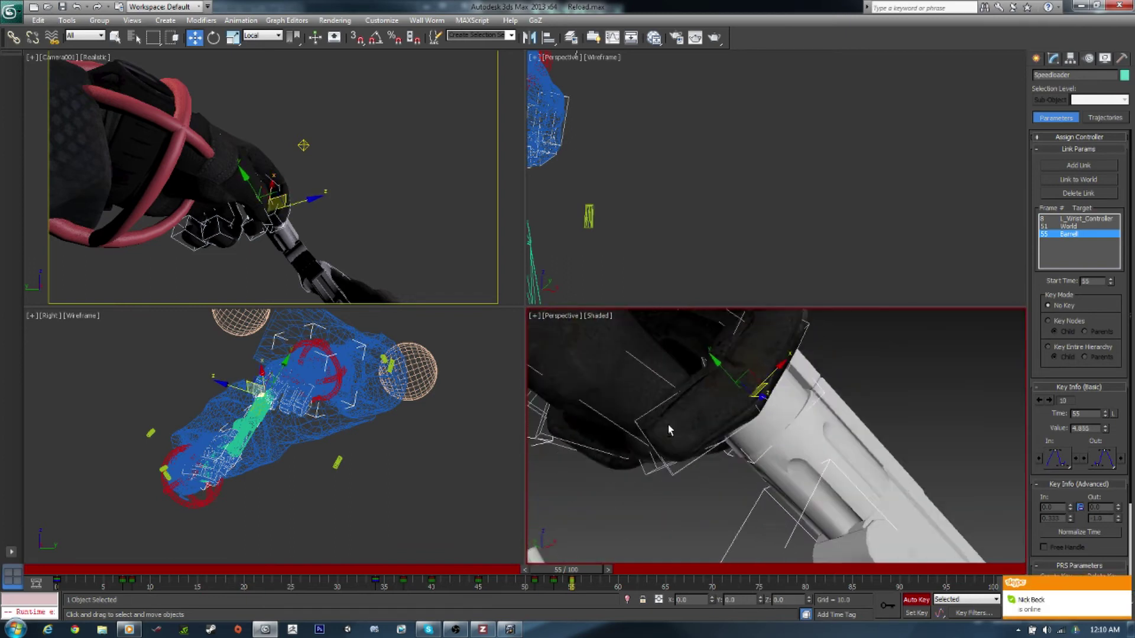
- Reselect L_Wrist_Controller at frame 54 and review the hand pose against the gun
drag(597, 569, 617, 571)
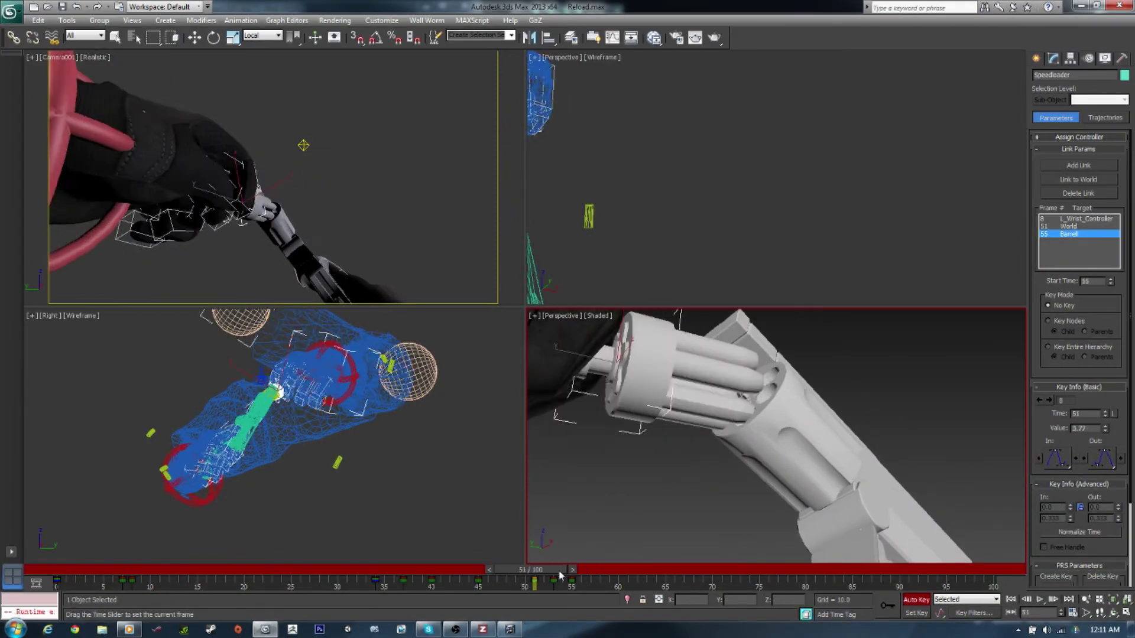
scroll(775, 397, down, 3)
key(ctrl+d)
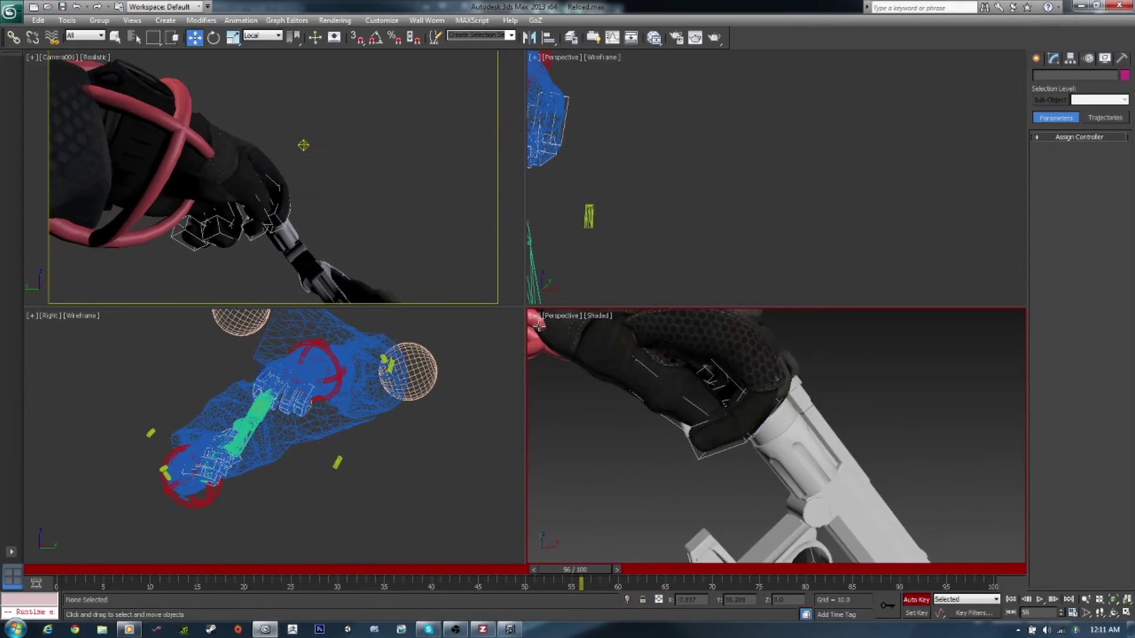
scroll(588, 377, up, 2)
click(585, 354)
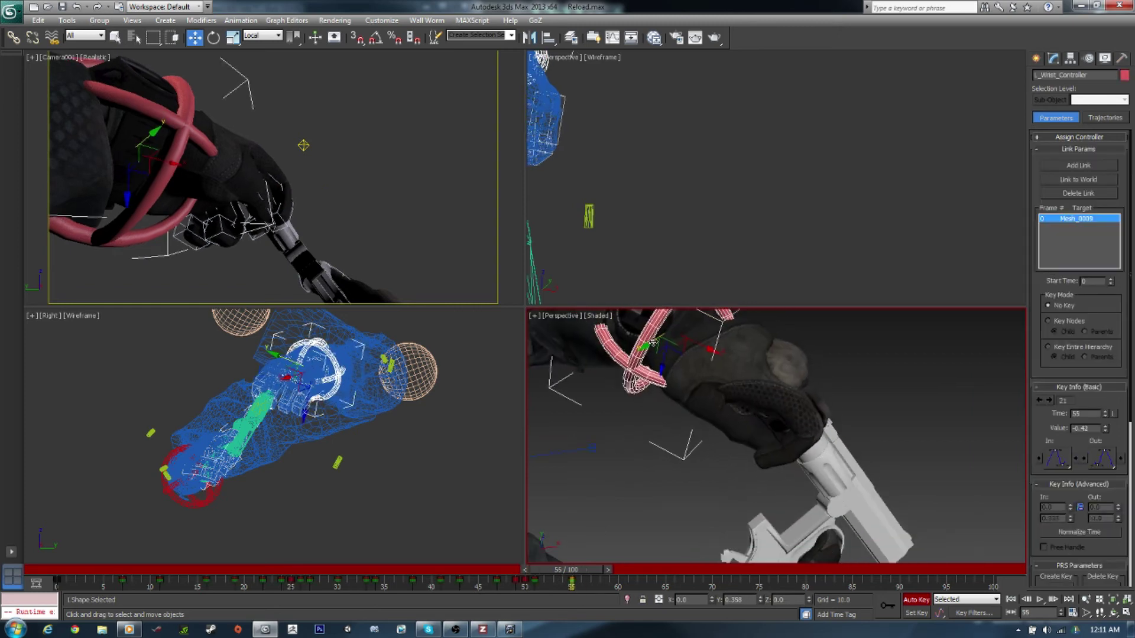
alt+middle_drag(684, 348, 683, 358)
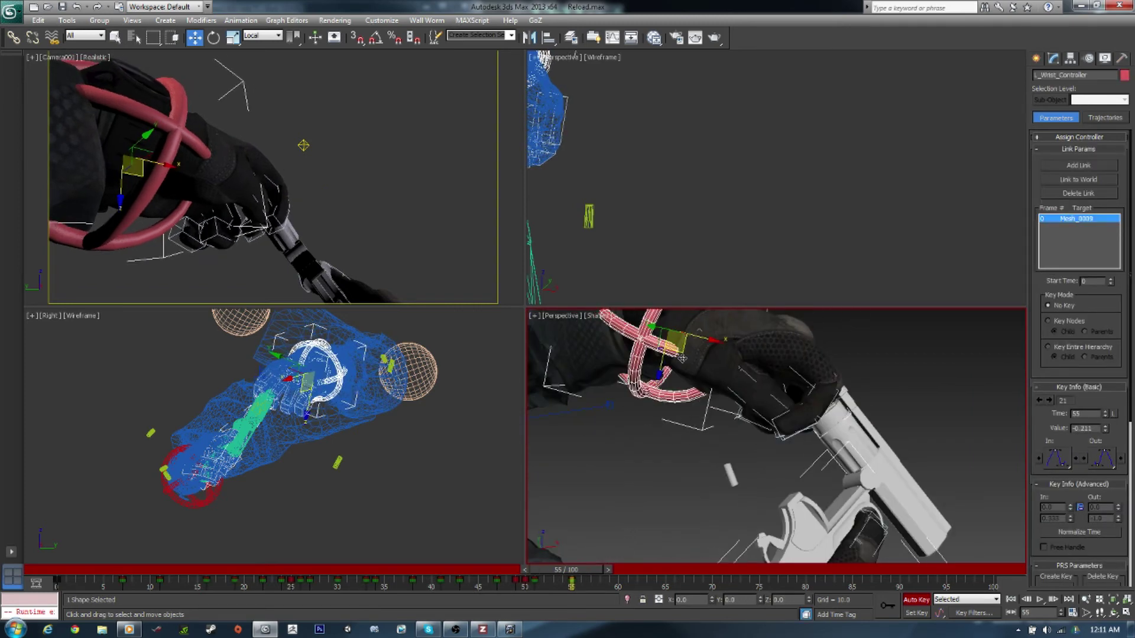
mouse_move(581, 574)
mouse_down()
mouse_move(573, 607)
mouse_move(600, 607)
mouse_up()
- Select the speedloader bullets and scrub to frame 58 to check their Speedloader and Barrel links
alt+middle_drag(709, 438, 816, 425)
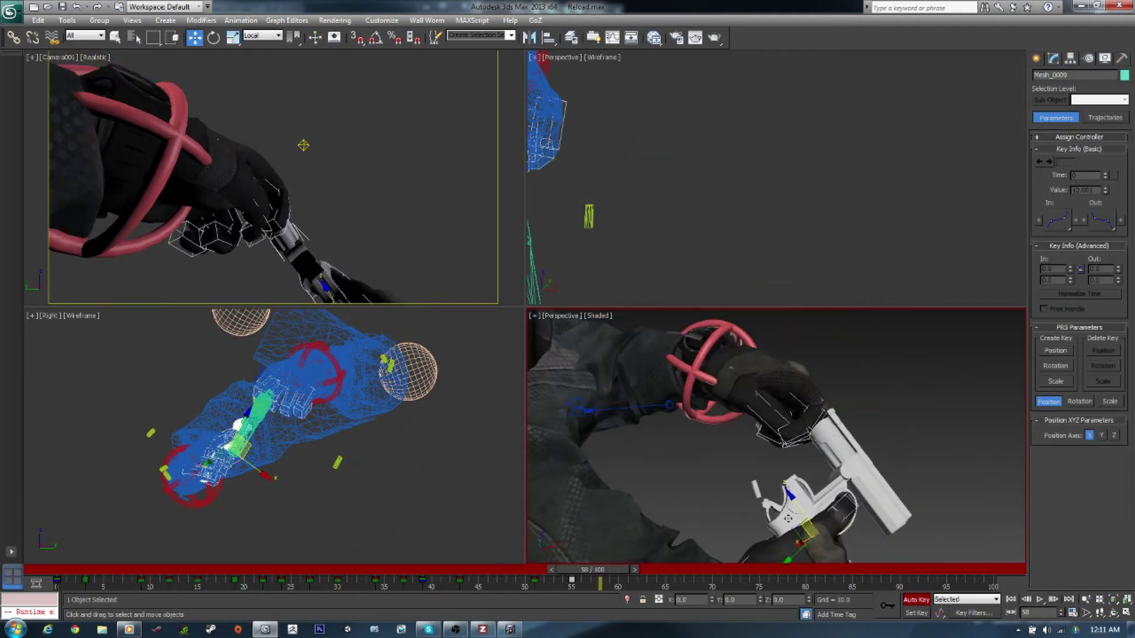
key(w)
click(825, 424)
click(835, 437)
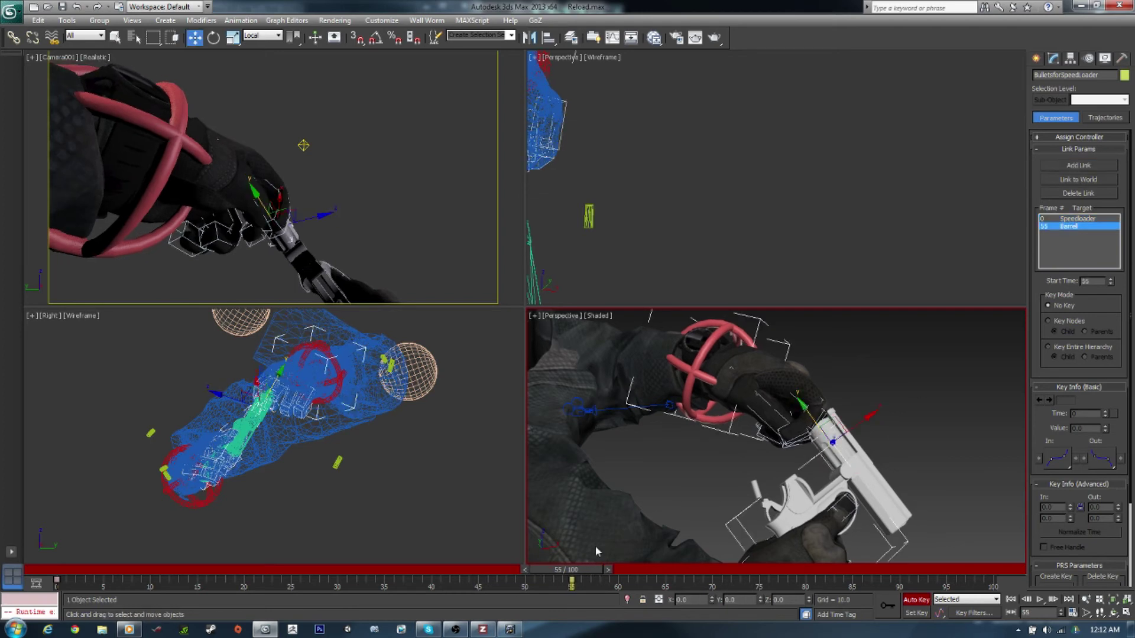
mouse_move(566, 570)
mouse_down()
mouse_move(558, 591)
mouse_move(580, 588)
mouse_up()
key(w)
click(177, 136)
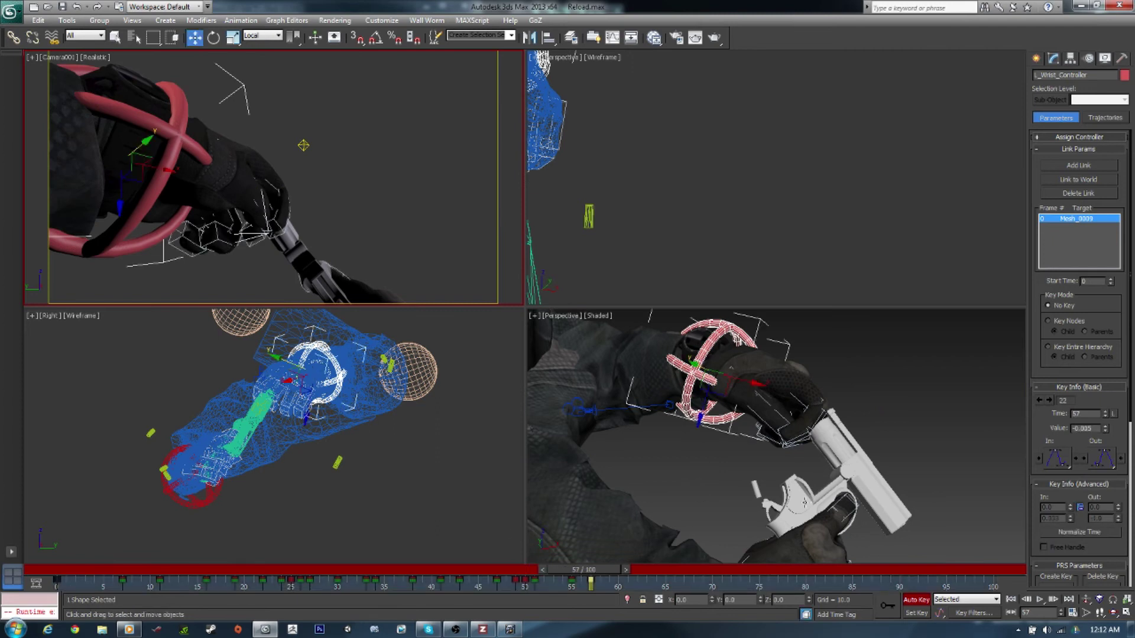
- At frame 55, rotate and move L_Wrist_Controller to reposition the hand, checking frame 58
drag(593, 574, 585, 594)
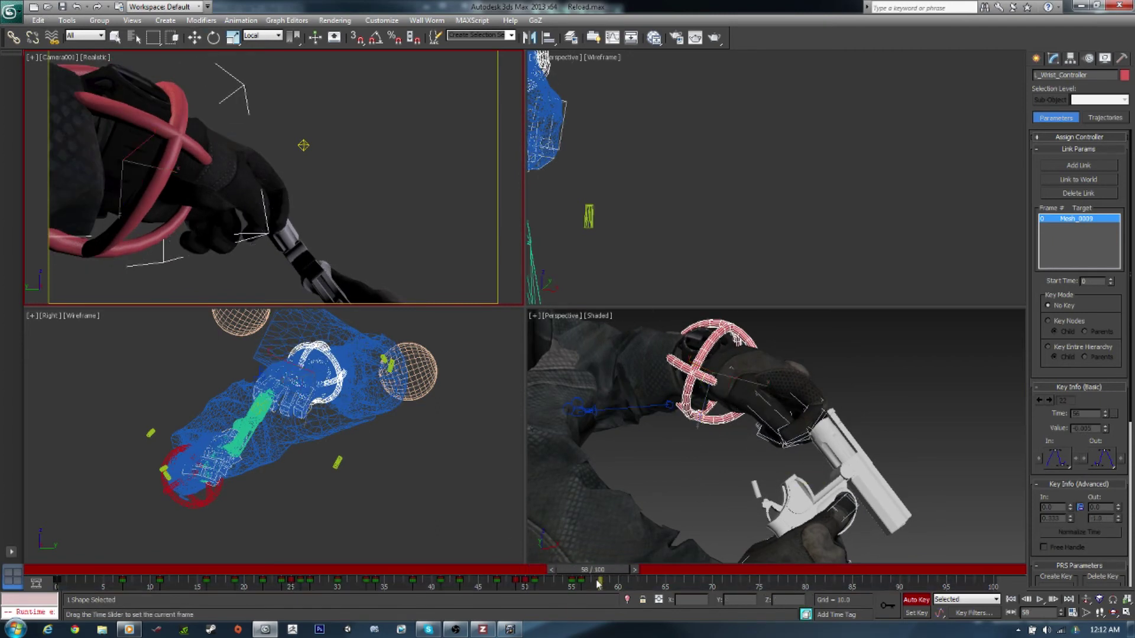
alt+middle_drag(770, 418, 704, 378)
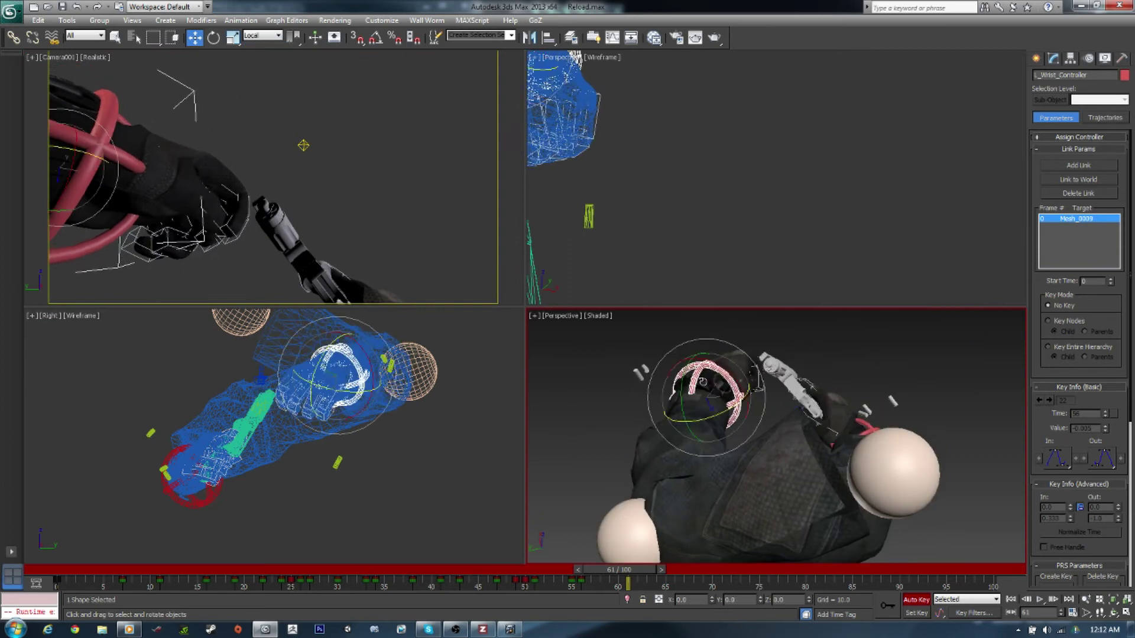
drag(703, 382, 727, 414)
key(w)
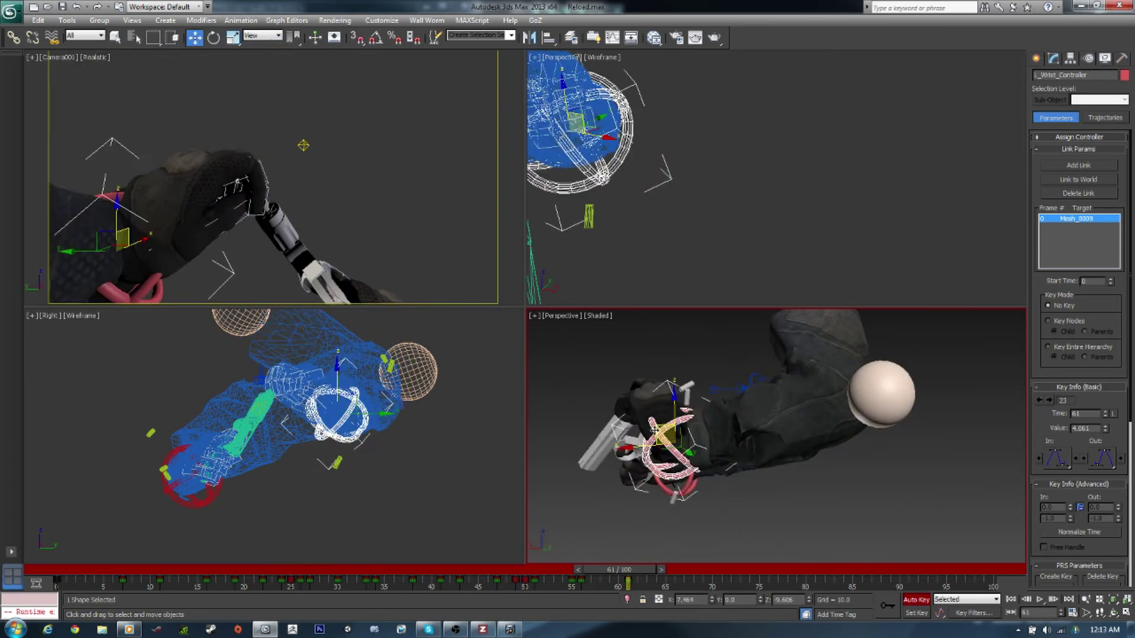
drag(654, 429, 640, 440)
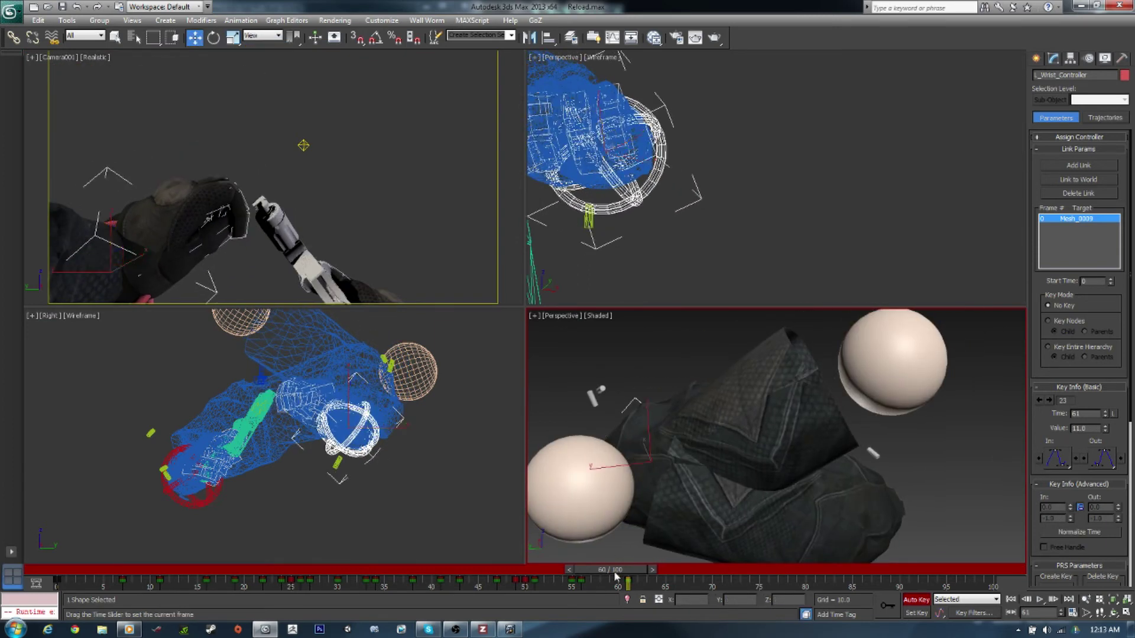
drag(615, 577, 593, 582)
- At frames 60–62, move Sphere001 to reposition the arm, then review from frame 56
click(635, 570)
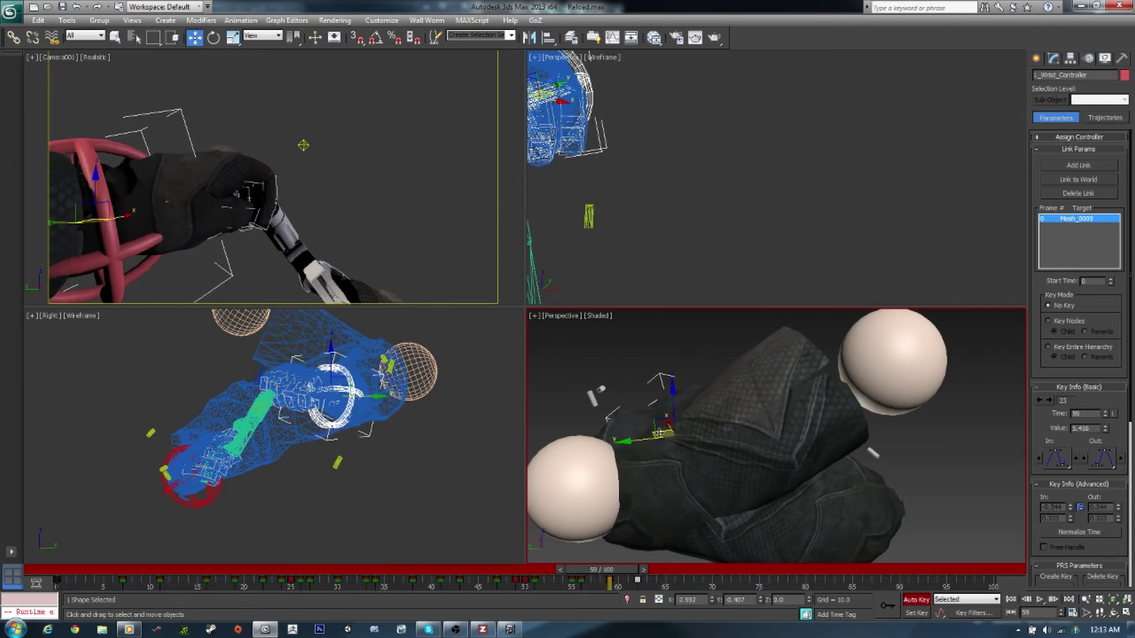
key(period)
key(e)
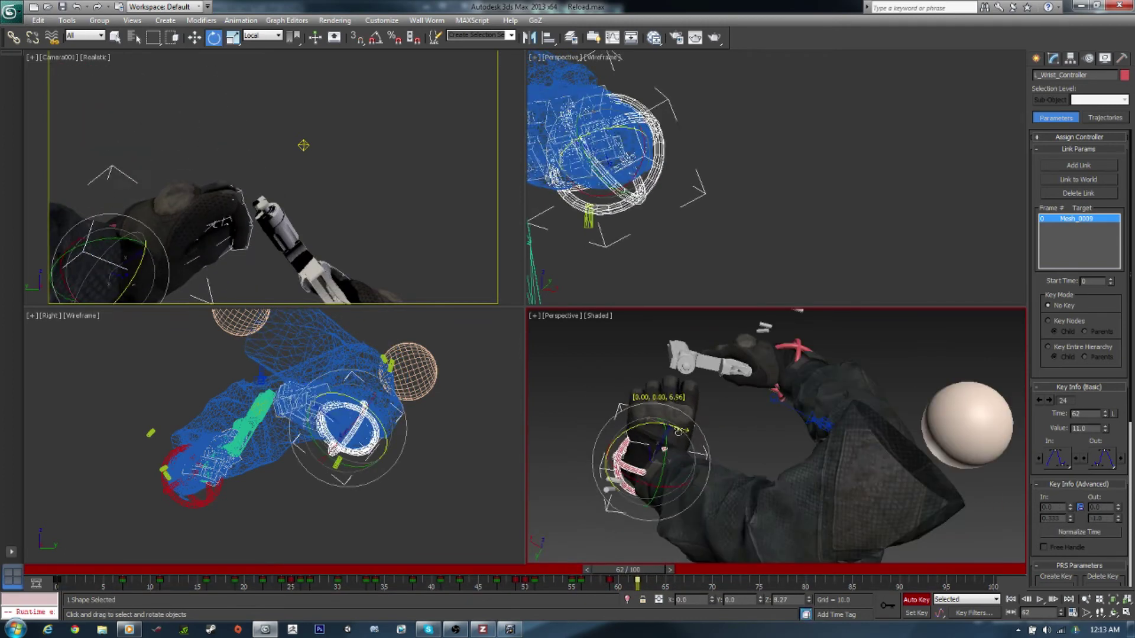
key(period)
click(621, 491)
key(w)
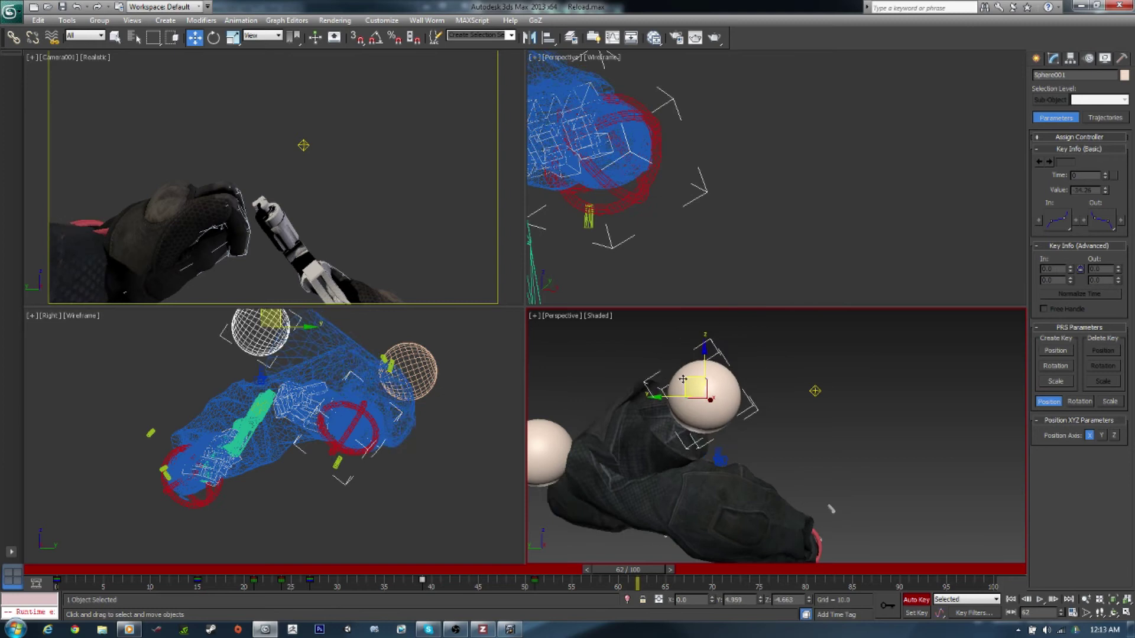
alt+middle_drag(677, 483, 802, 435)
scroll(804, 397, down, 3)
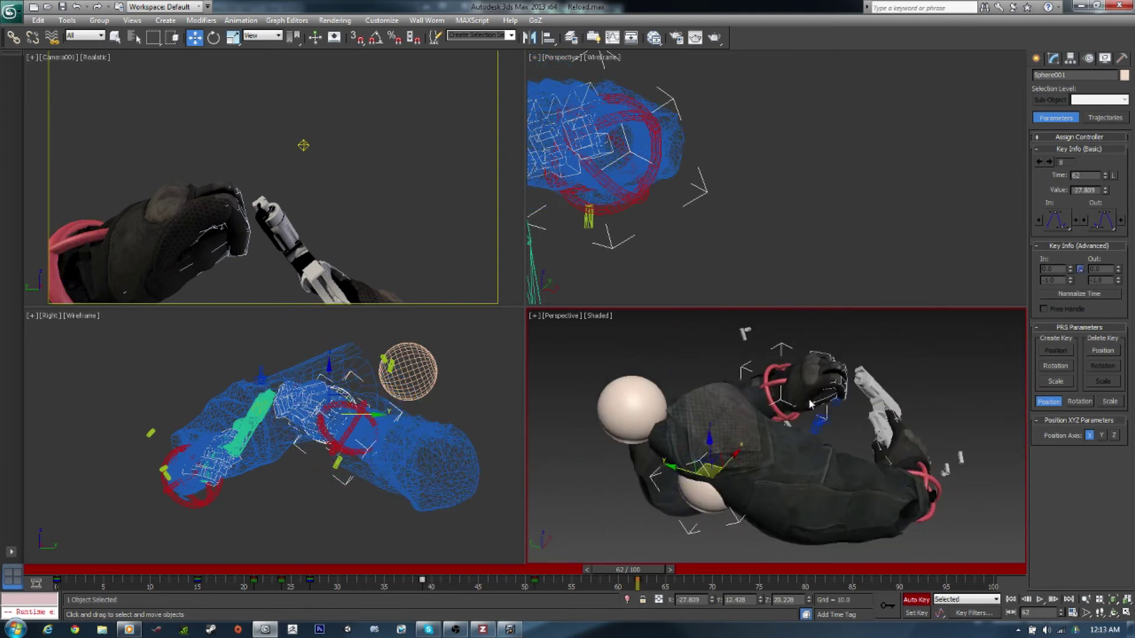
mouse_move(620, 579)
mouse_down()
mouse_move(590, 581)
mouse_move(663, 575)
mouse_up()
click(621, 406)
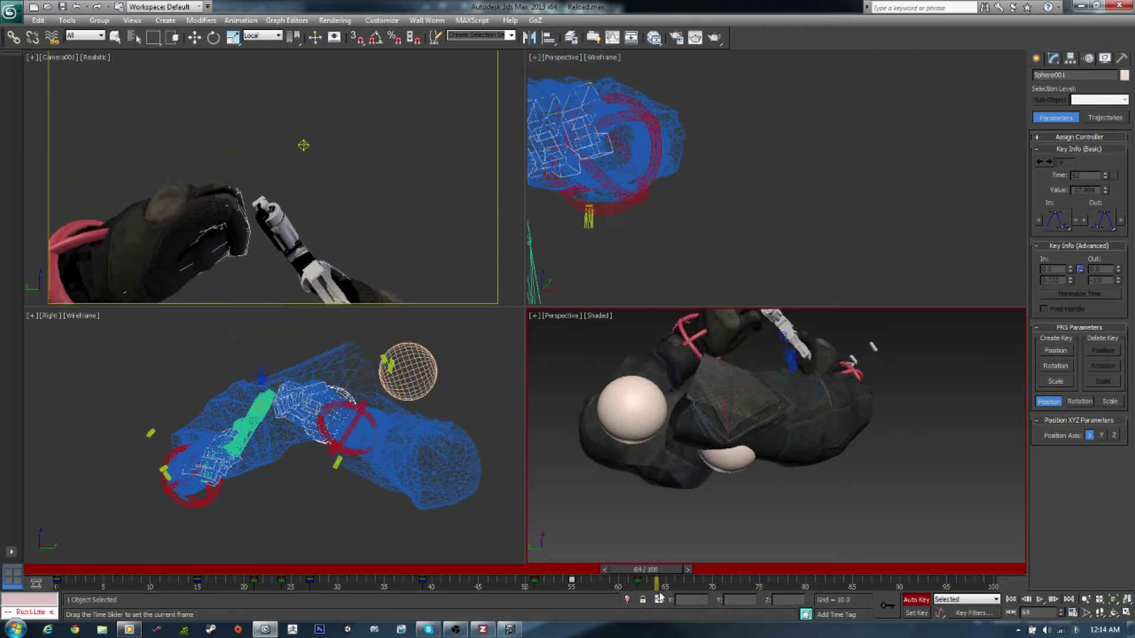
- Select the hand bone hierarchy and finger Bone012, then go to frame 61
key(e)
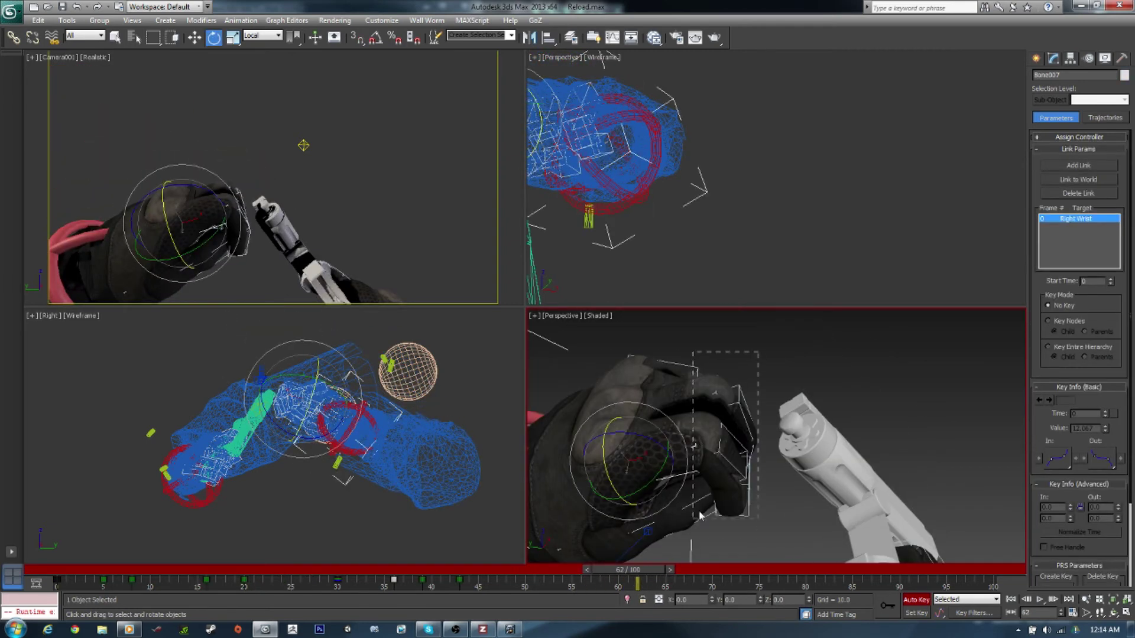
double_click(701, 516)
scroll(674, 513, up, 2)
mouse_move(583, 581)
mouse_down()
mouse_move(591, 566)
mouse_move(637, 570)
mouse_up()
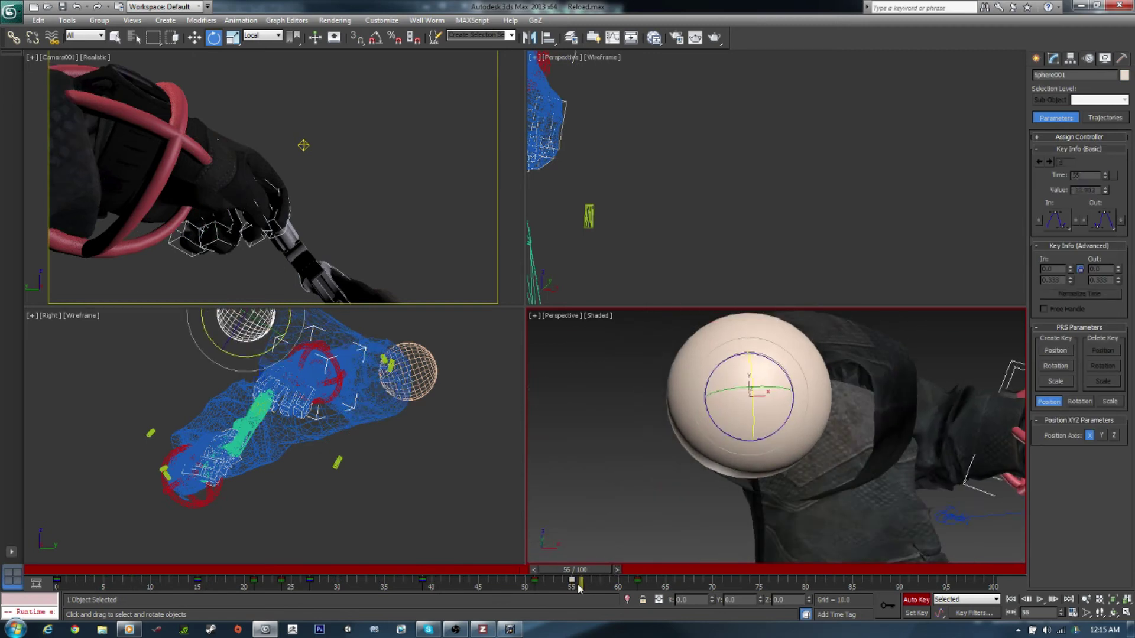
scroll(754, 474, up, 2)
click(701, 435)
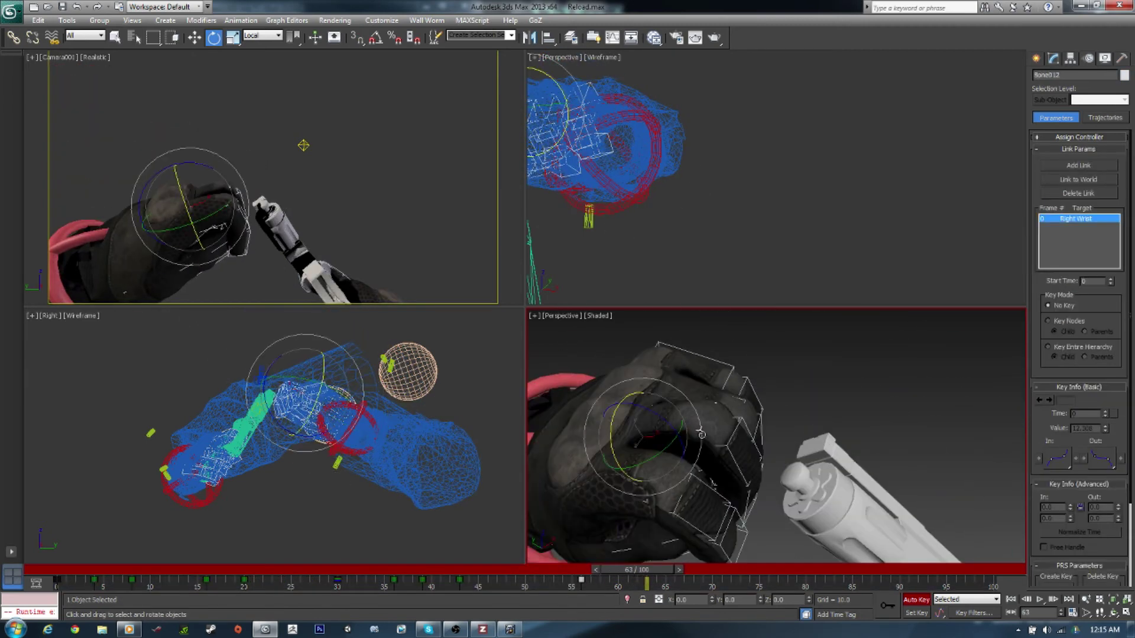
alt+middle_drag(708, 435, 776, 405)
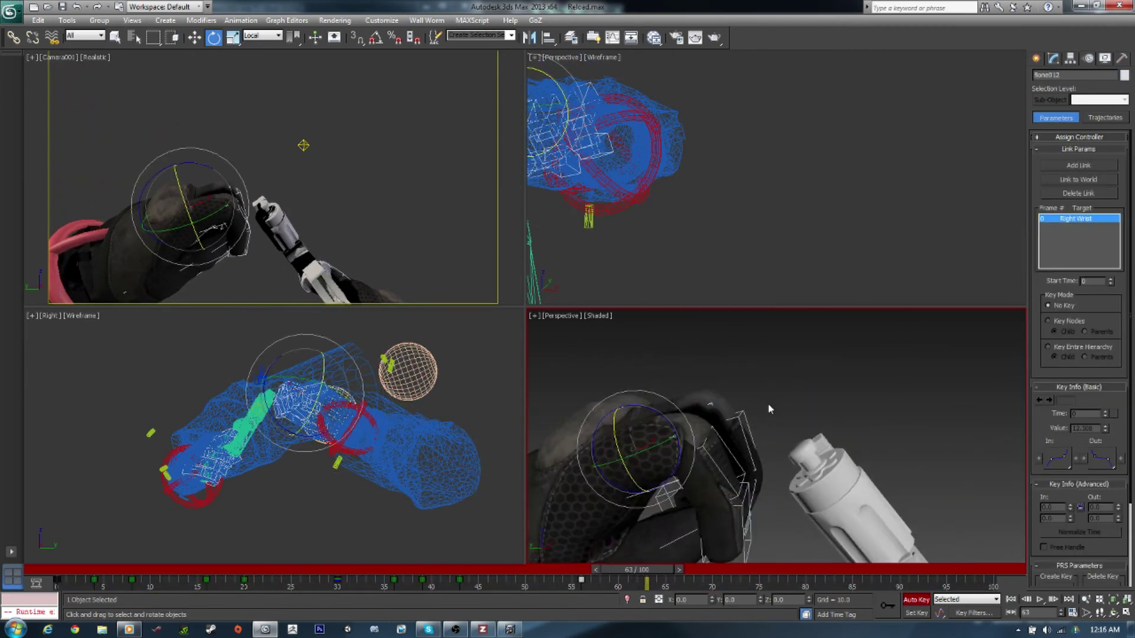
drag(647, 570, 600, 580)
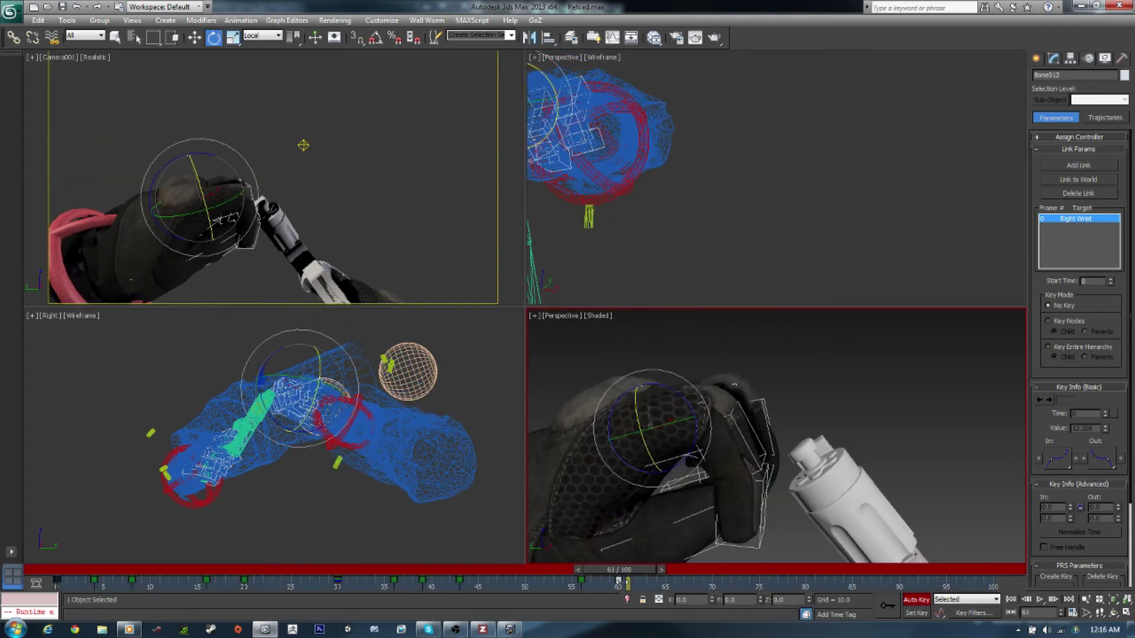
key(comma)
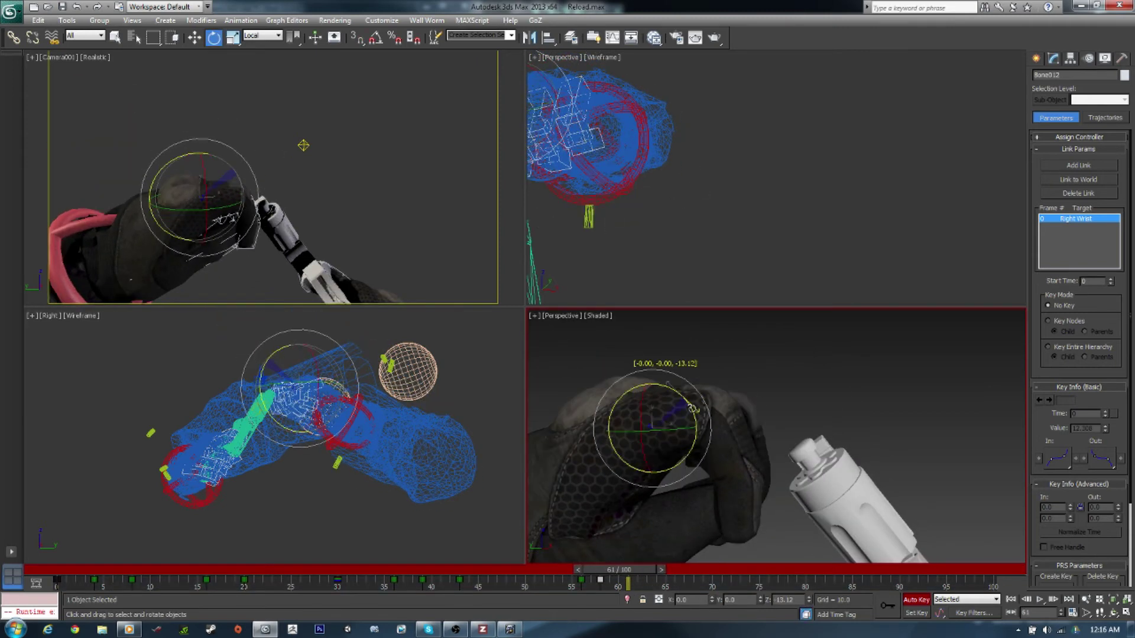
- Select Bone021, then rotate the thumb bone into place at frame 61
key(Page_Up)
key(z)
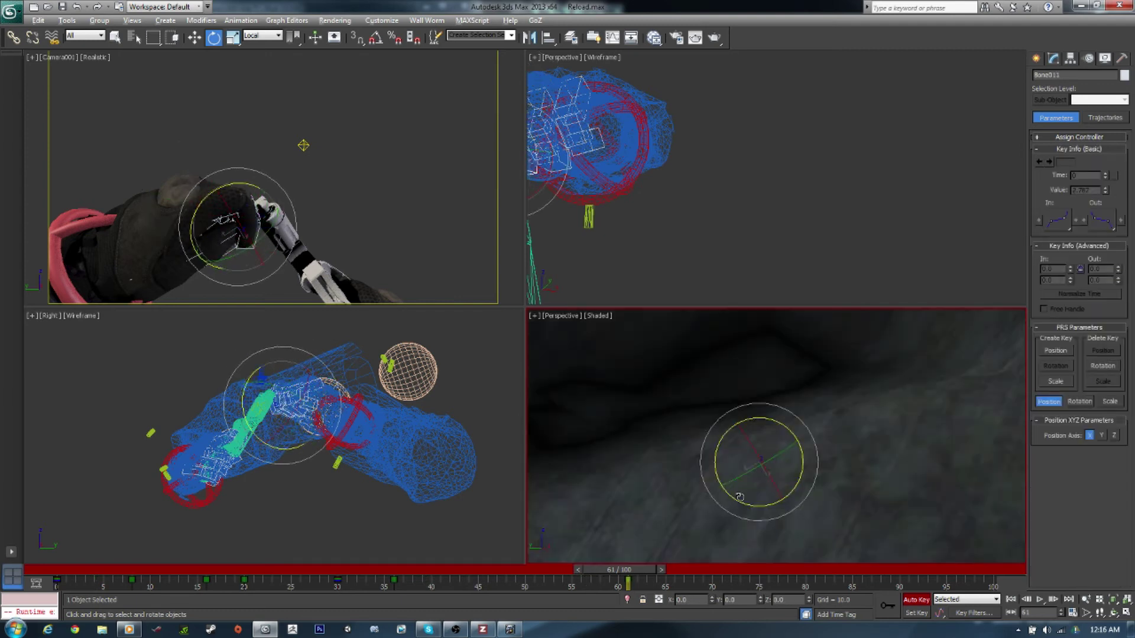
scroll(739, 497, down, 5)
click(591, 502)
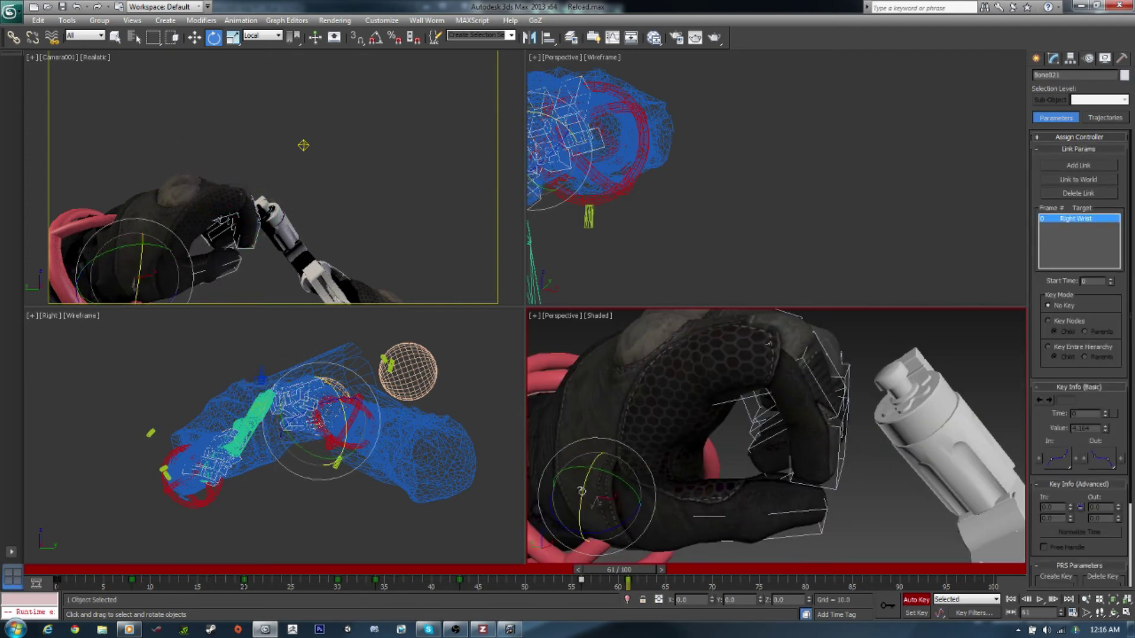
click(723, 499)
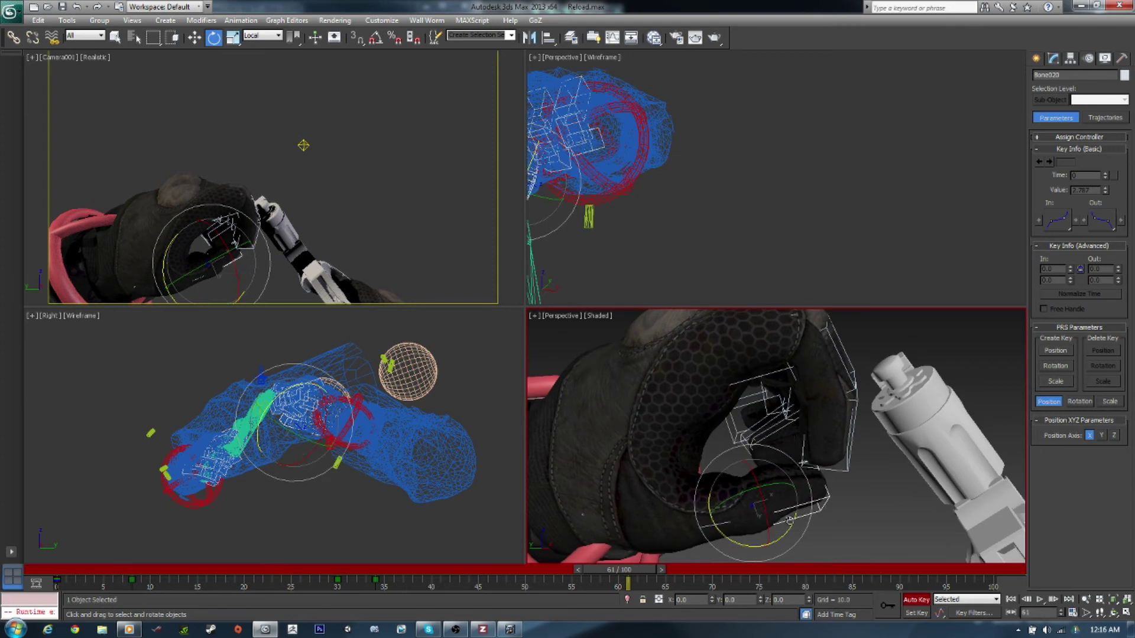
click(591, 518)
click(746, 509)
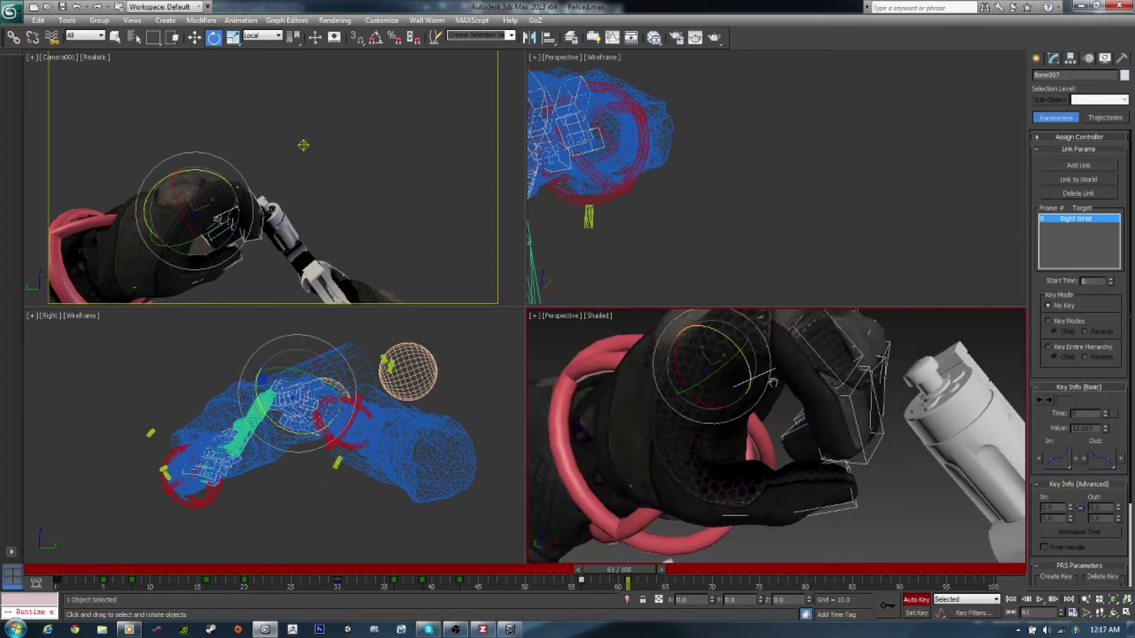
alt+middle_drag(746, 509, 806, 382)
drag(806, 382, 828, 383)
mouse_move(828, 383)
alt+middle_down()
mouse_move(862, 386)
mouse_move(777, 389)
mouse_move(887, 424)
alt+middle_up()
- Select Bone007, Bone016 and Bone018 and bend the thumb bone
click(777, 388)
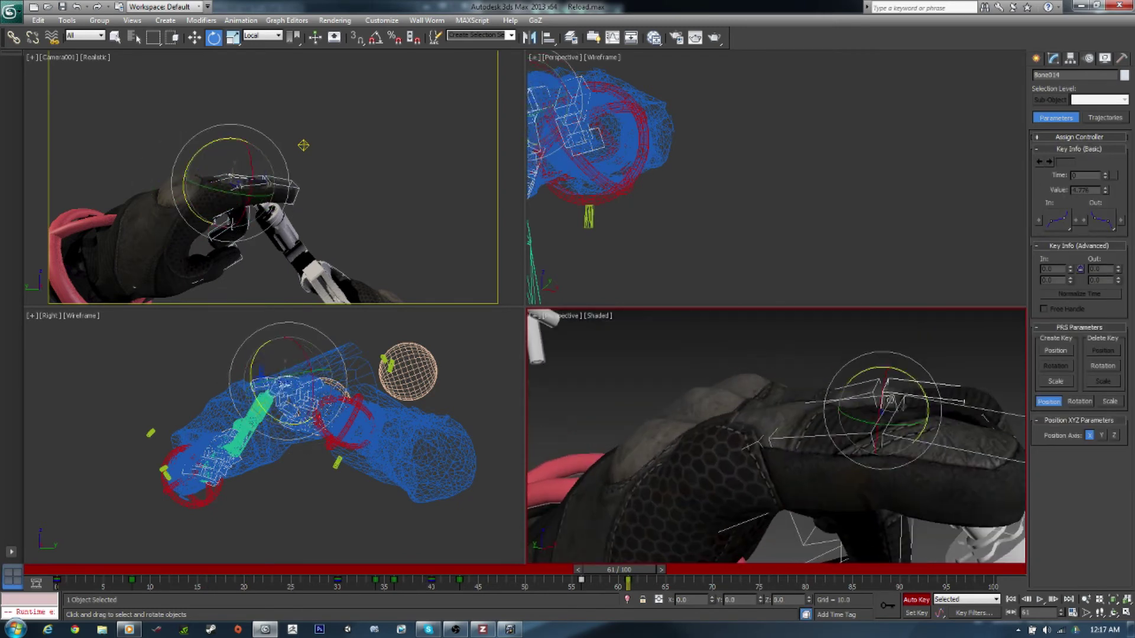
mouse_move(897, 353)
alt+middle_down()
mouse_move(970, 388)
mouse_move(857, 378)
mouse_move(786, 402)
mouse_move(739, 378)
alt+middle_up()
click(969, 387)
click(786, 402)
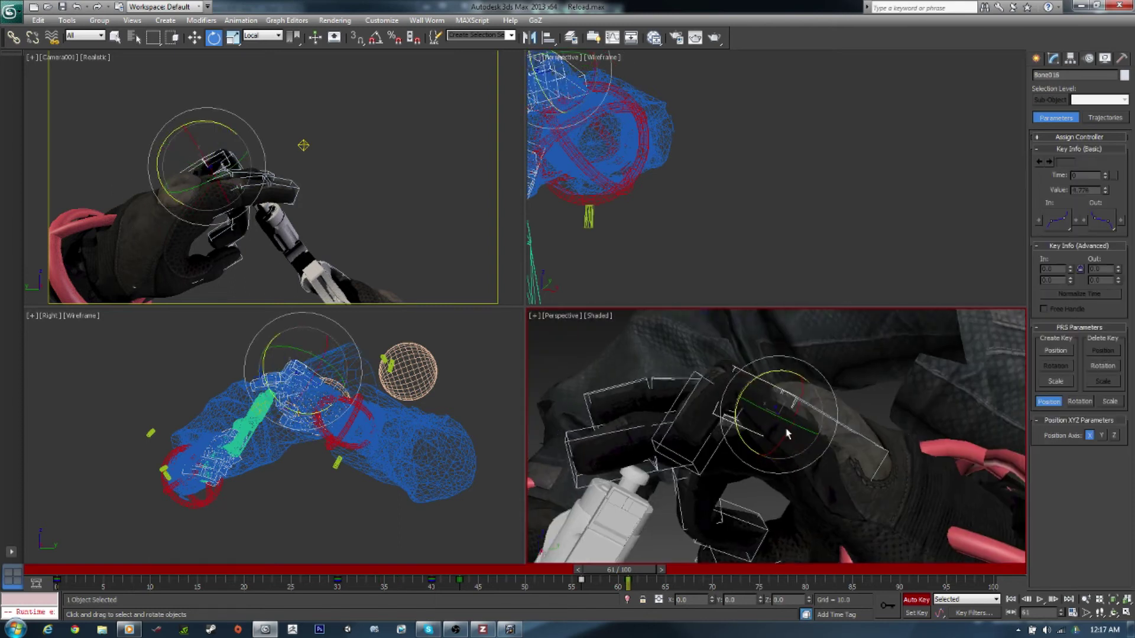
drag(704, 378, 764, 354)
click(840, 435)
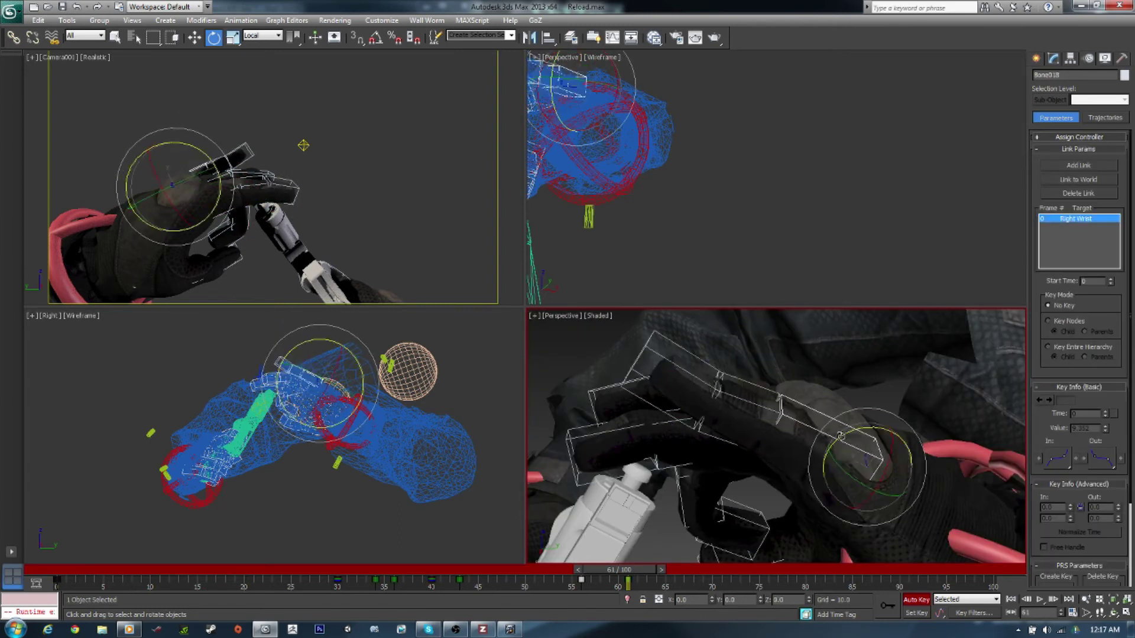
click(695, 435)
mouse_move(694, 435)
alt+middle_down()
mouse_move(654, 441)
mouse_move(603, 400)
mouse_move(657, 463)
mouse_move(615, 485)
alt+middle_up()
scroll(712, 448, up, 5)
click(603, 399)
- Select several hand objects, then rotate finger Bone012 to curl it
key(w)
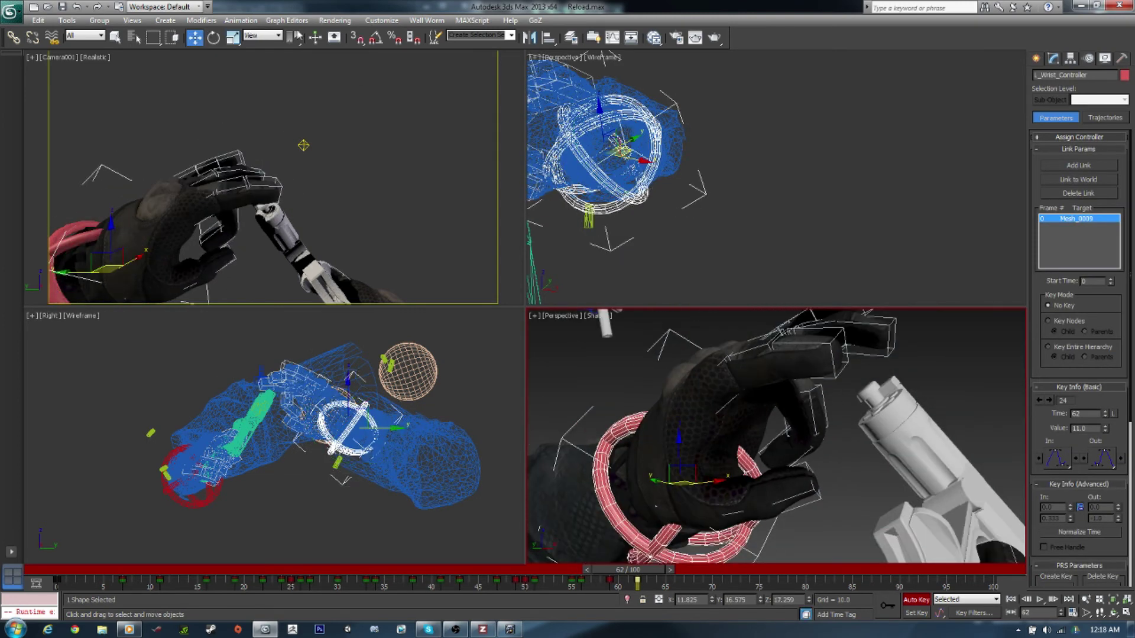
mouse_move(703, 498)
alt+middle_down()
mouse_move(764, 410)
mouse_move(761, 505)
alt+middle_up()
click(802, 392)
click(826, 394)
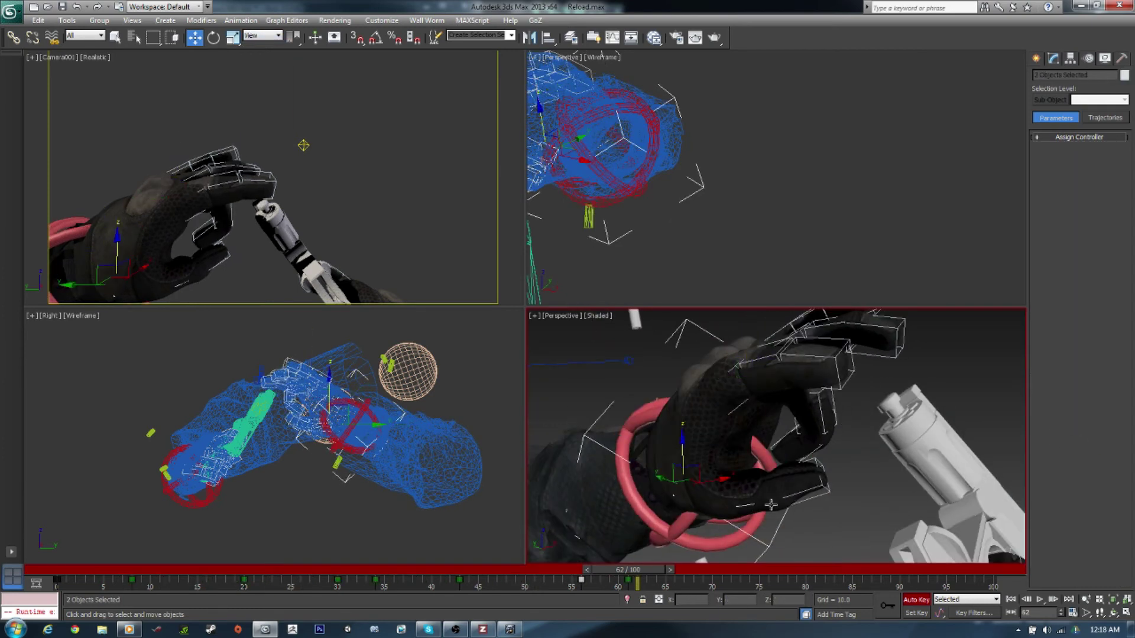
click(792, 437)
key(e)
mouse_move(792, 437)
alt+middle_down()
mouse_move(822, 374)
mouse_move(855, 397)
alt+middle_up()
- Select Bone010 and Bone008, then box-select twelve hand bones and review the pose
click(792, 354)
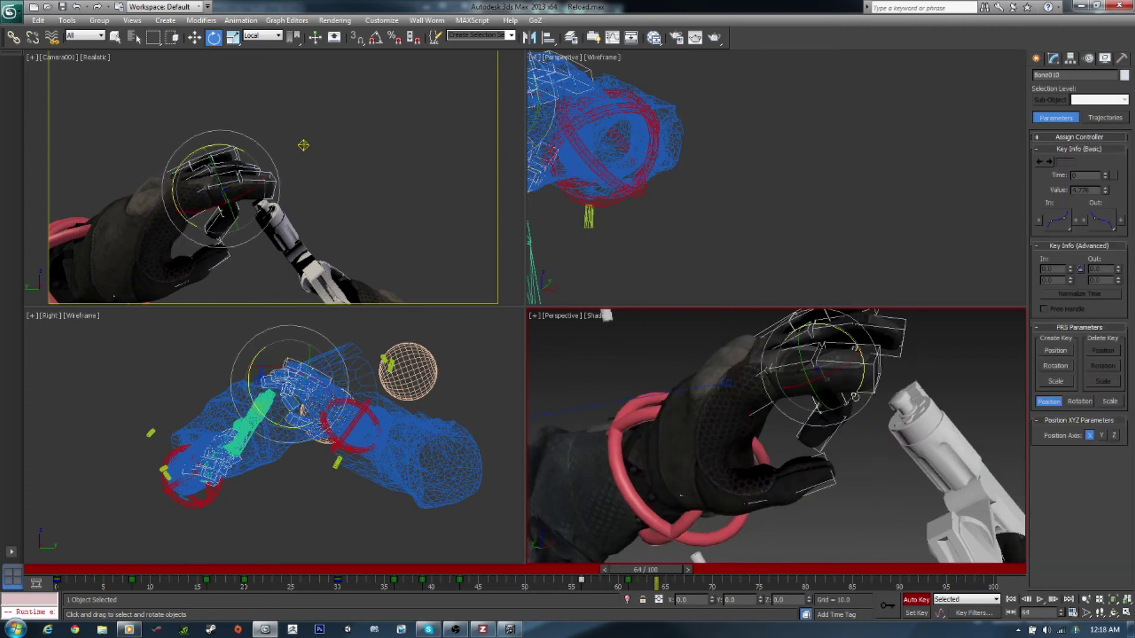
mouse_move(884, 302)
alt+middle_down()
mouse_move(864, 397)
mouse_move(768, 366)
alt+middle_up()
click(762, 363)
mouse_move(813, 308)
alt+middle_down()
mouse_move(856, 328)
mouse_move(791, 371)
mouse_move(862, 337)
alt+middle_up()
click(852, 322)
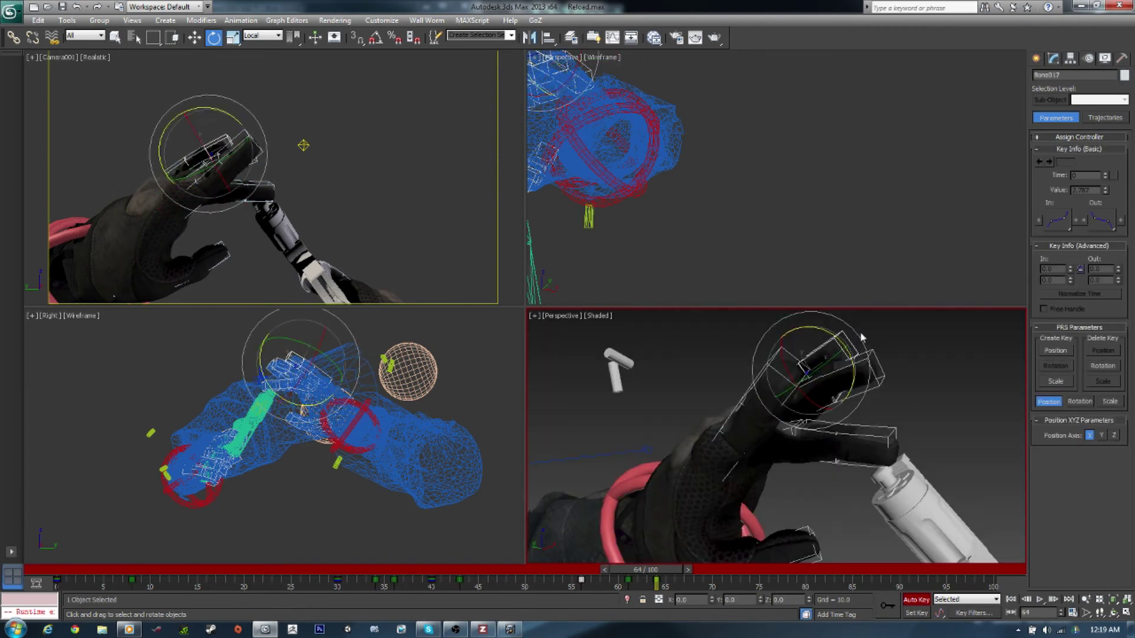
drag(815, 461, 815, 458)
alt+middle_drag(816, 459, 769, 426)
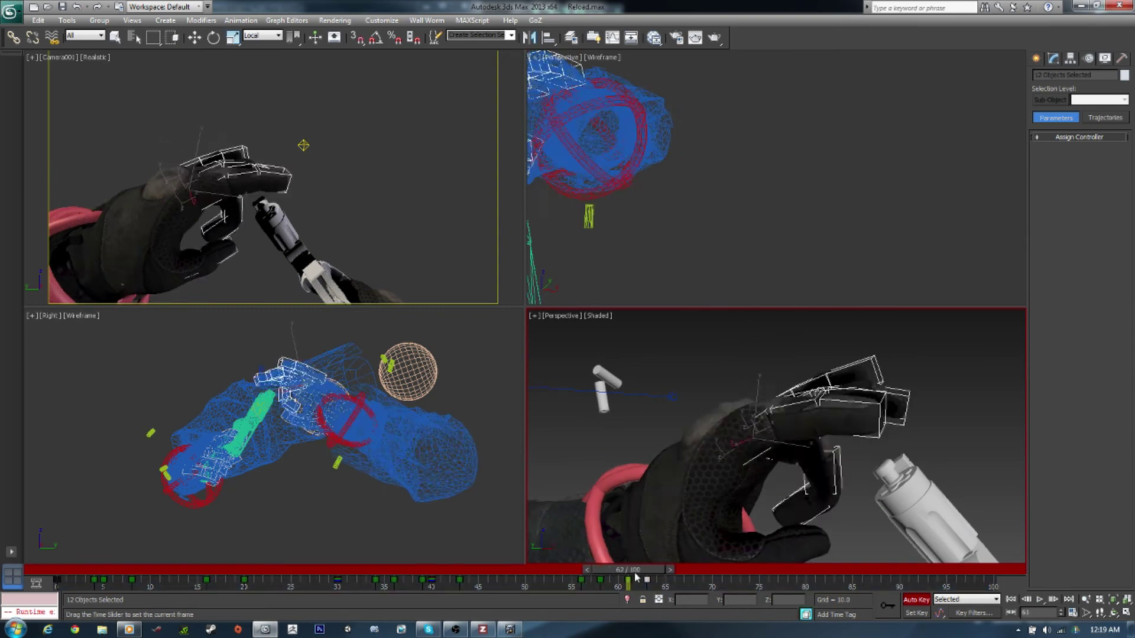
drag(647, 570, 619, 570)
click(344, 243)
- At frame 87, move Sphere001 up and left onto the hand, then scrub back through the animation
key(w)
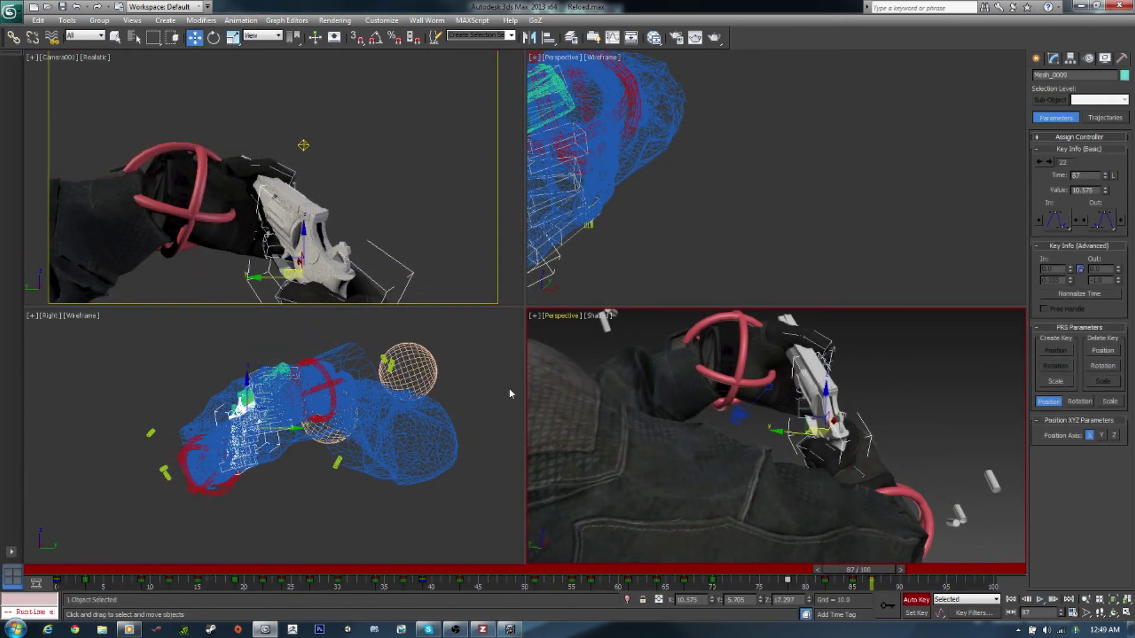
key(shift+v)
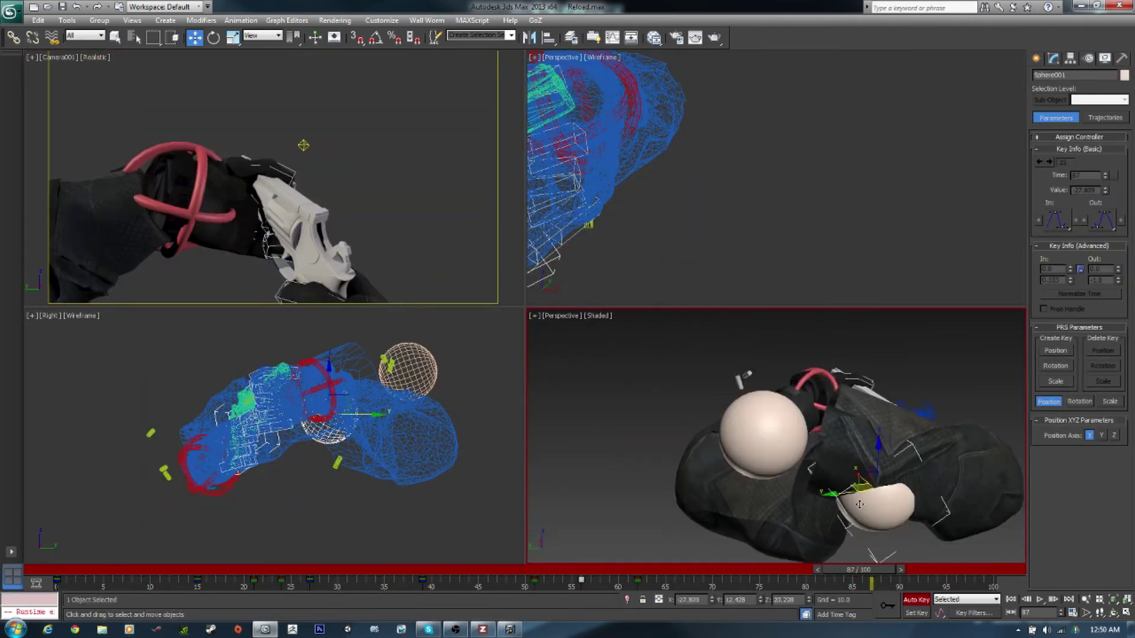
drag(868, 454, 869, 458)
key(w)
alt+middle_drag(870, 458, 874, 479)
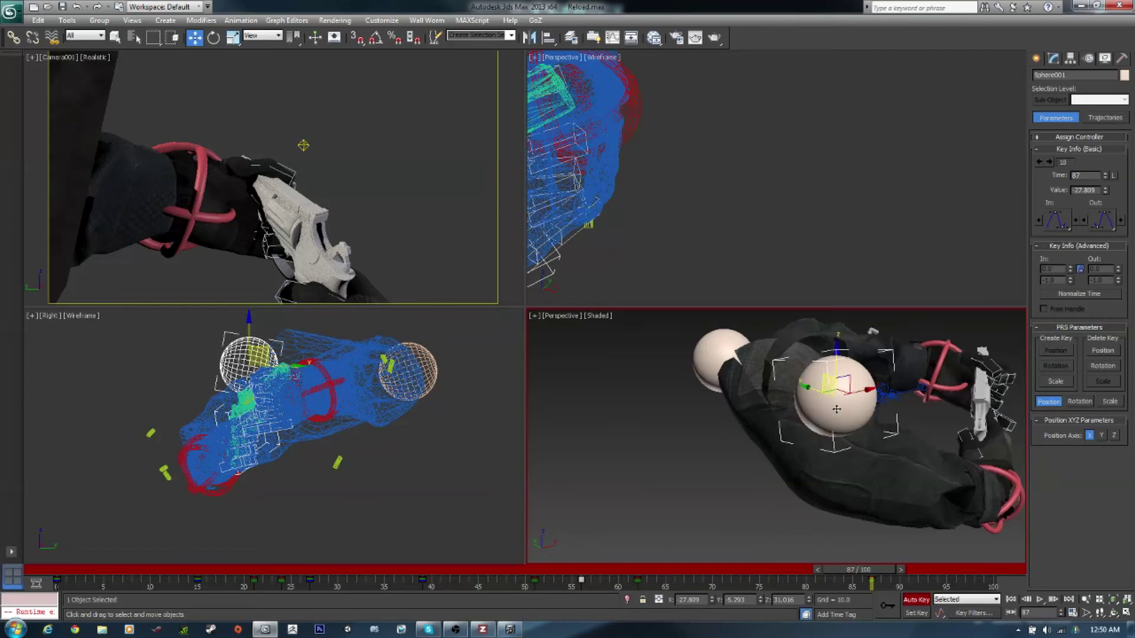
drag(873, 479, 841, 318)
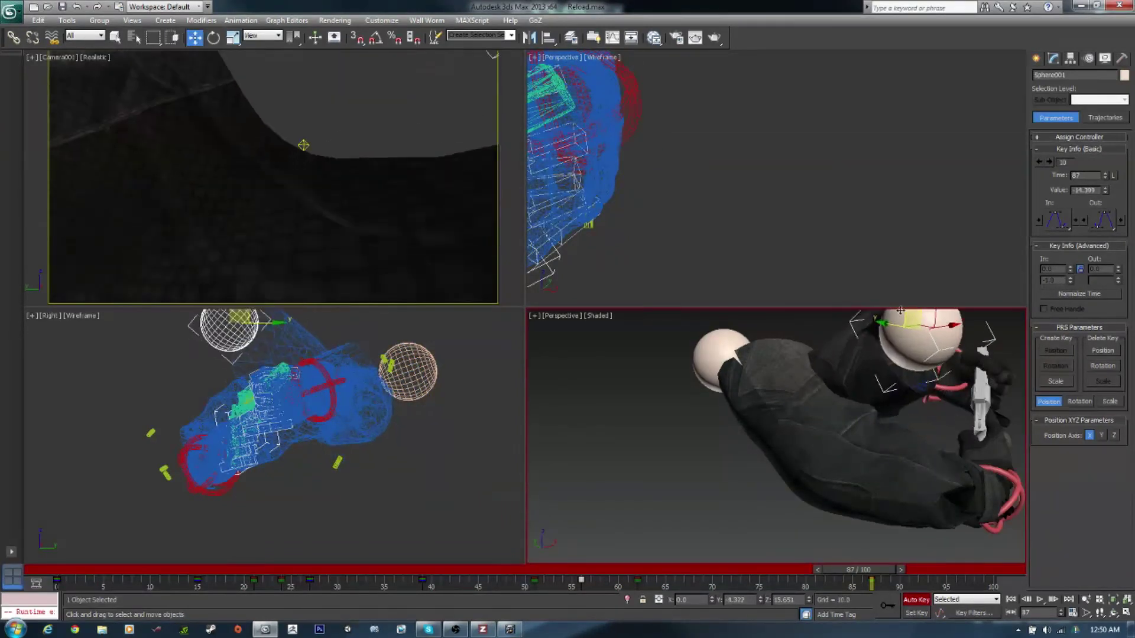
drag(881, 411, 816, 390)
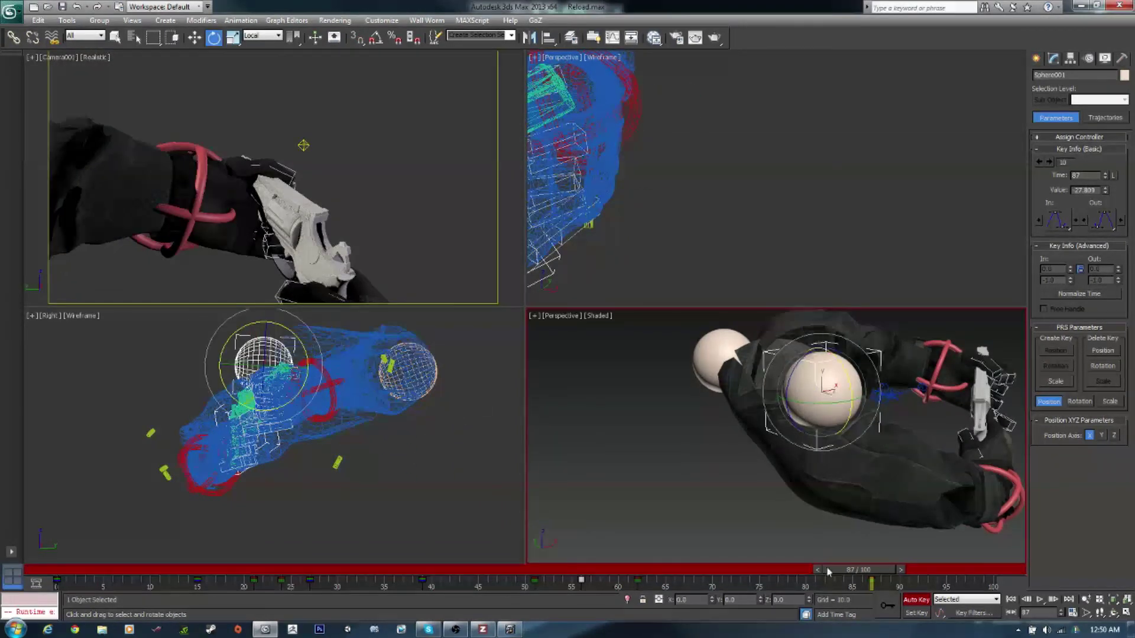
drag(828, 571, 749, 571)
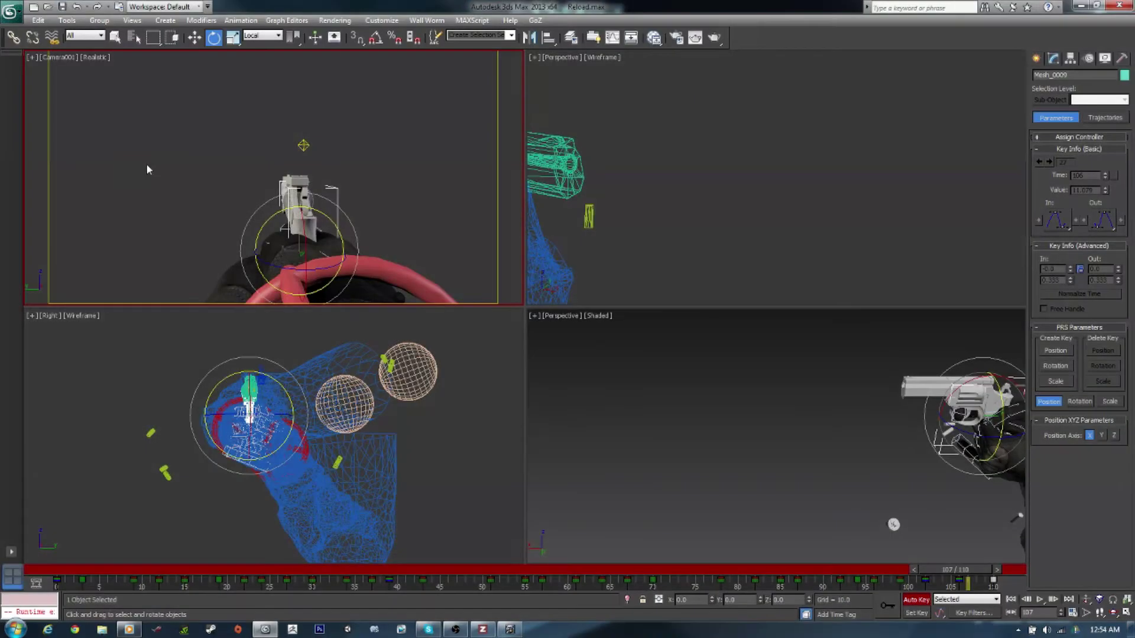
- Render a Camera001 animation preview with Grab Viewport > Create Animated Sequence File
click(67, 20)
click(248, 324)
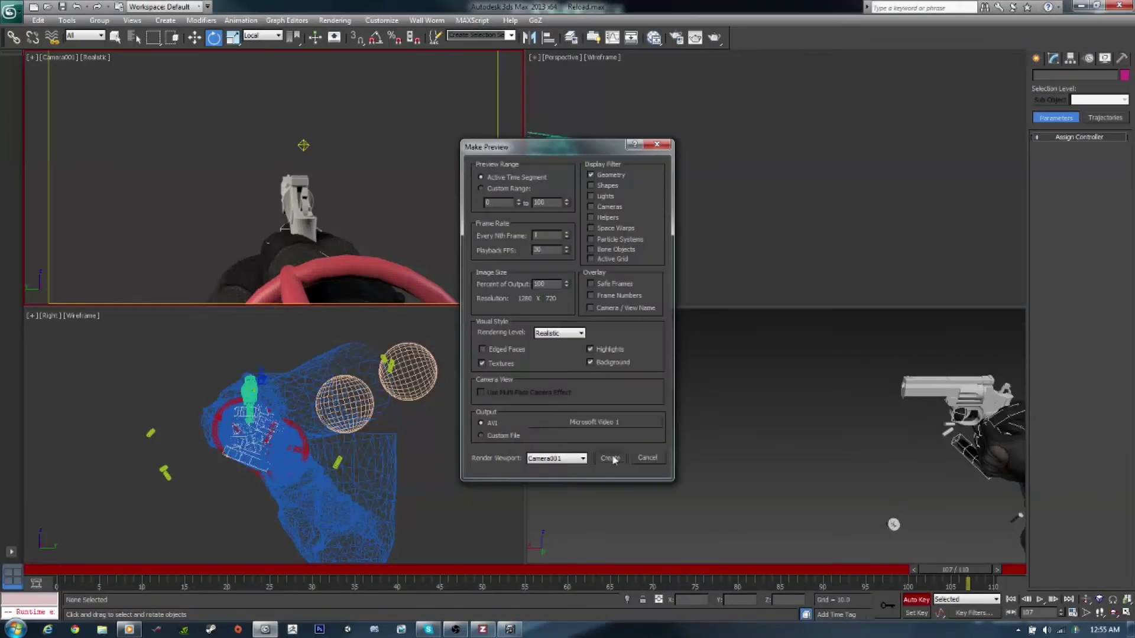
click(608, 459)
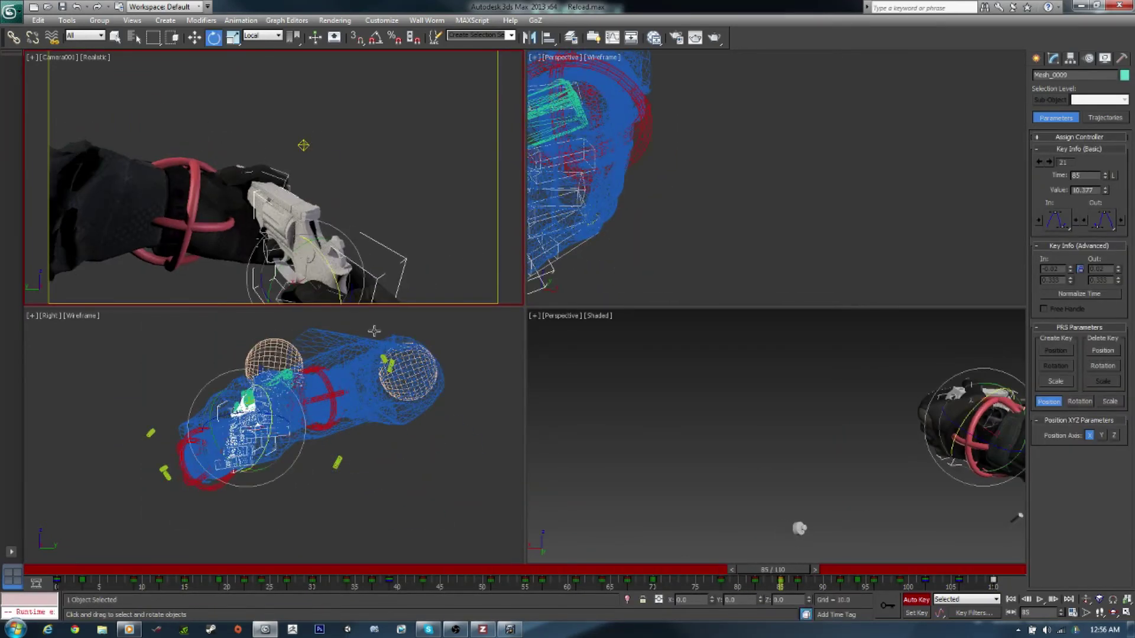
- Select the revolver mesh Mesh_0009 and touch up its rotation around frame 90
click(456, 231)
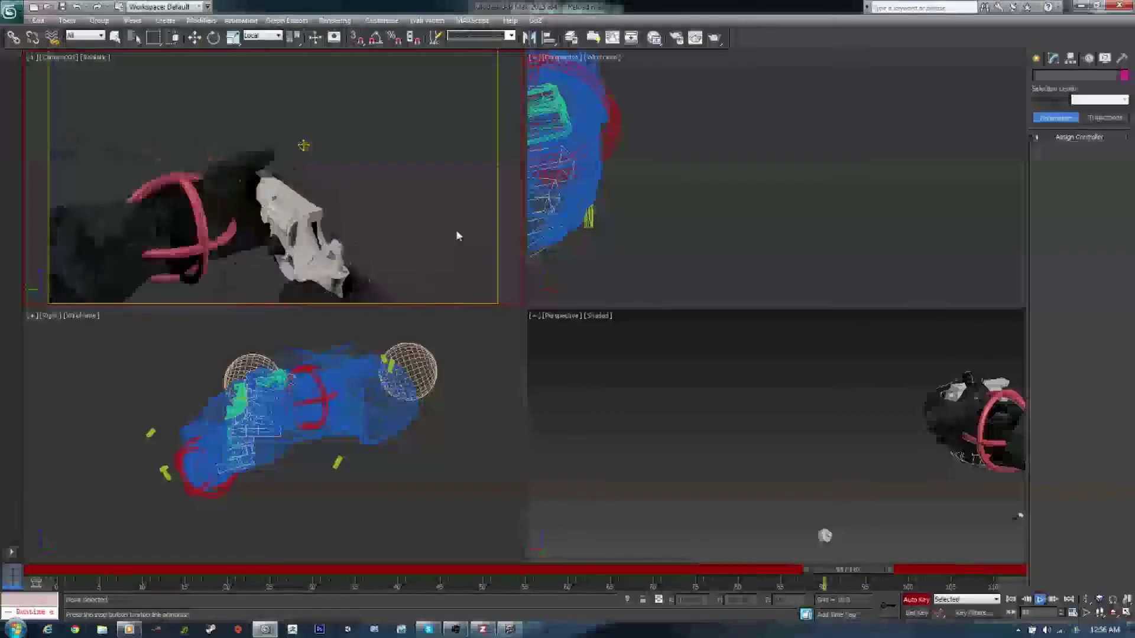
click(355, 299)
key(e)
mouse_move(831, 573)
mouse_down()
mouse_move(821, 574)
mouse_move(906, 572)
mouse_up()
key(e)
key(e)
key(w)
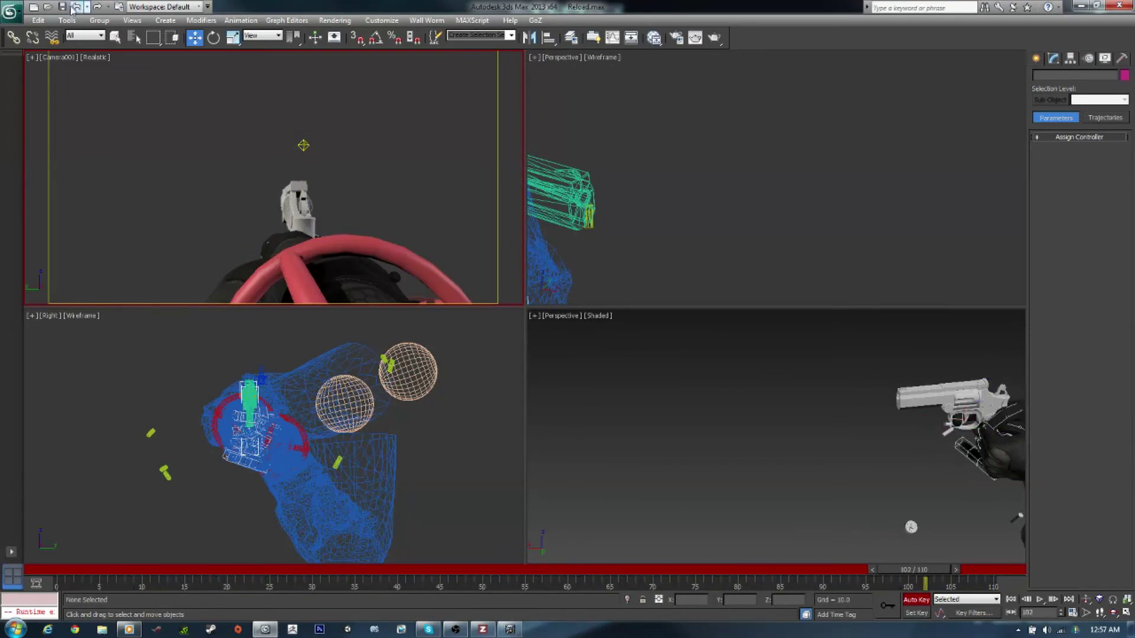
- Render a new animation preview, review frames 85–96, and clear the selection
click(67, 20)
click(284, 339)
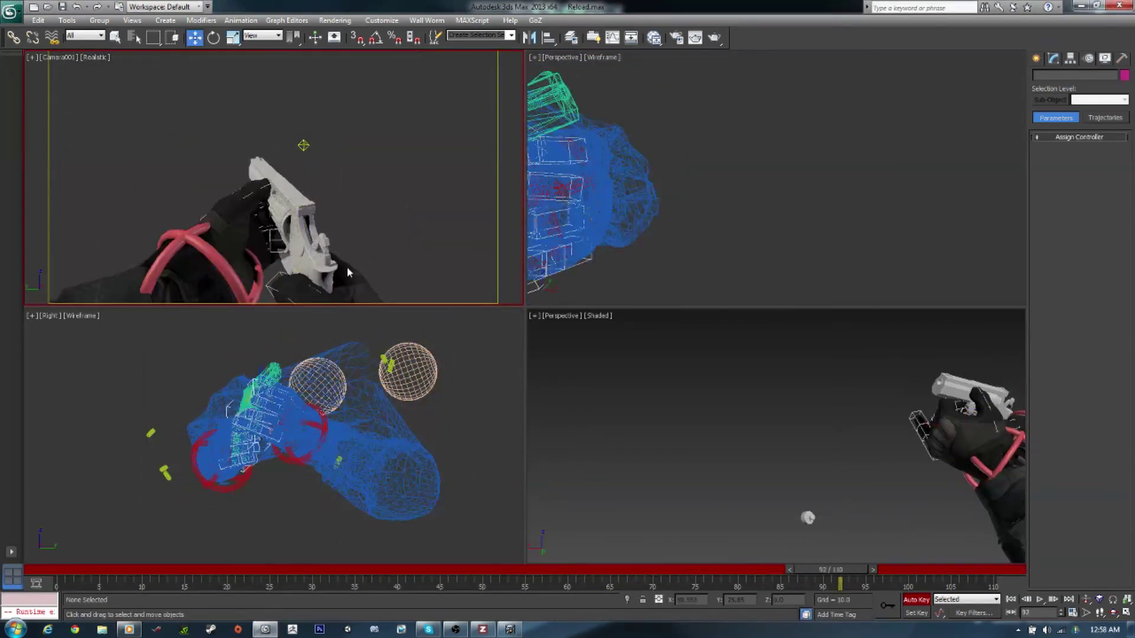
mouse_move(831, 570)
mouse_down()
mouse_move(765, 569)
mouse_move(790, 585)
mouse_move(874, 582)
mouse_up()
key(w)
key(ctrl+d)
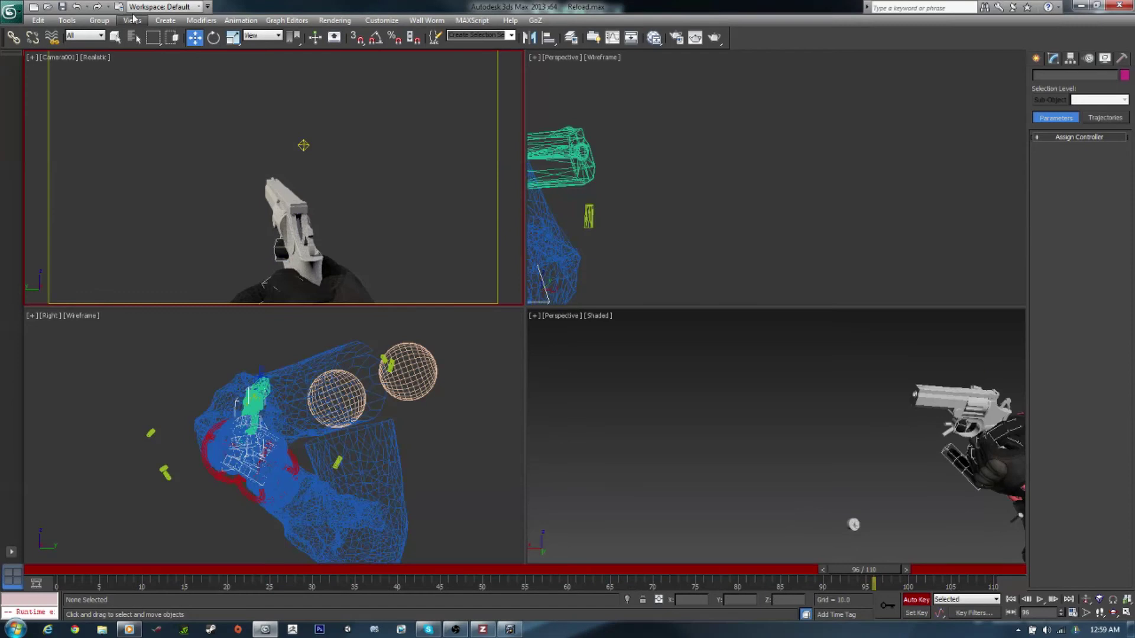
- Render the final Camera001 preview through frame 110, dismissing the warning message
click(66, 20)
mouse_move(106, 325)
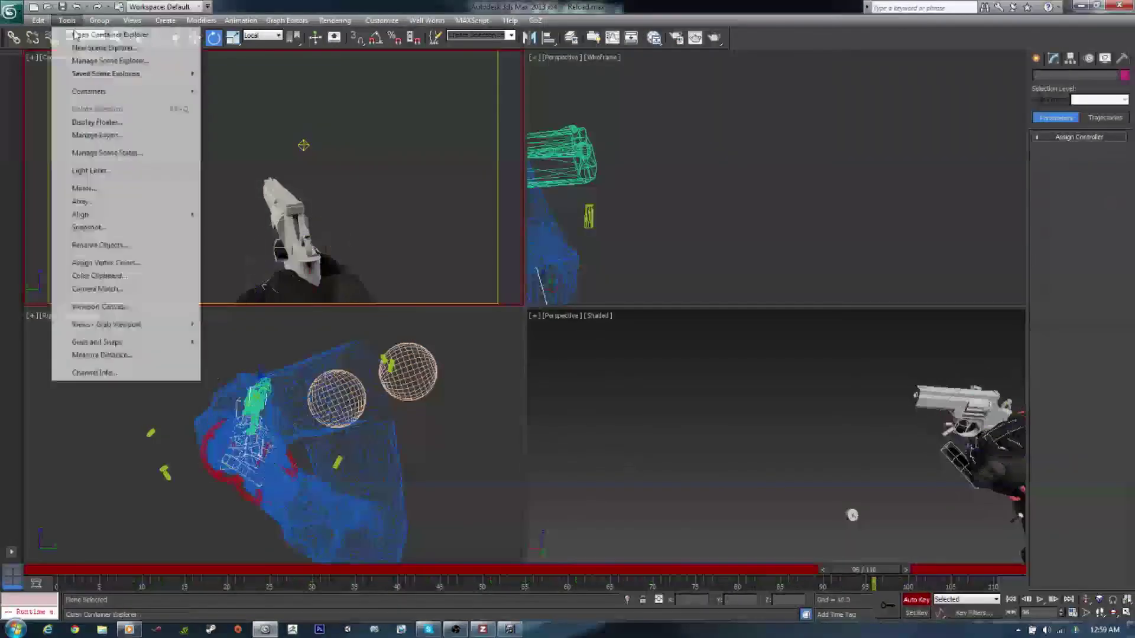
click(269, 337)
click(609, 458)
click(607, 351)
click(67, 20)
click(269, 337)
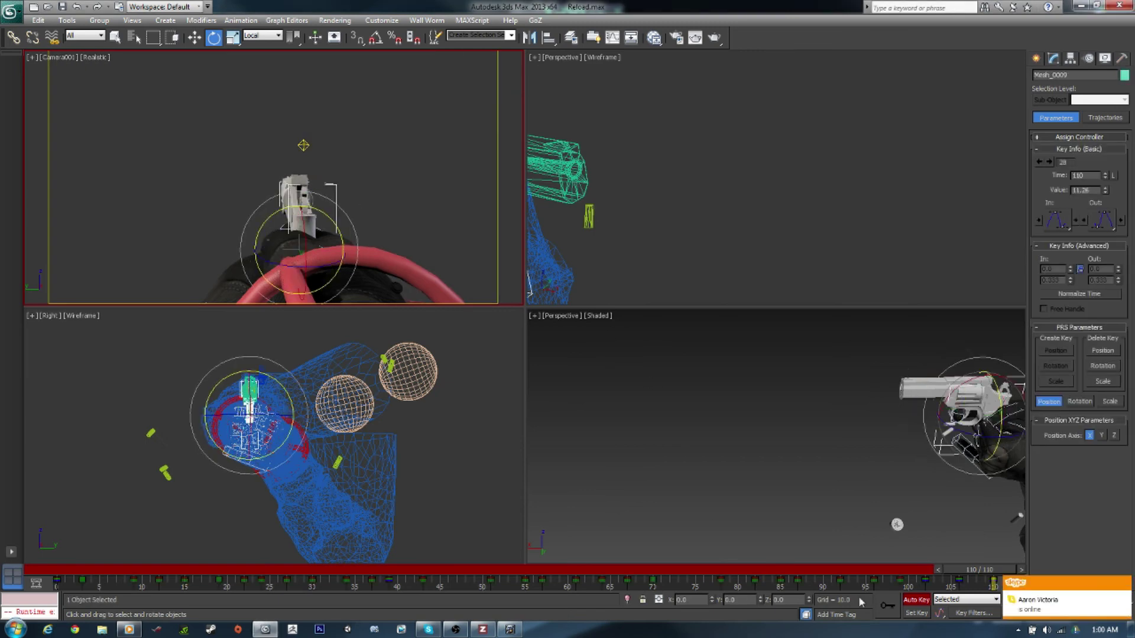
- Review frames 95–99 and render another camera preview
drag(861, 570, 862, 582)
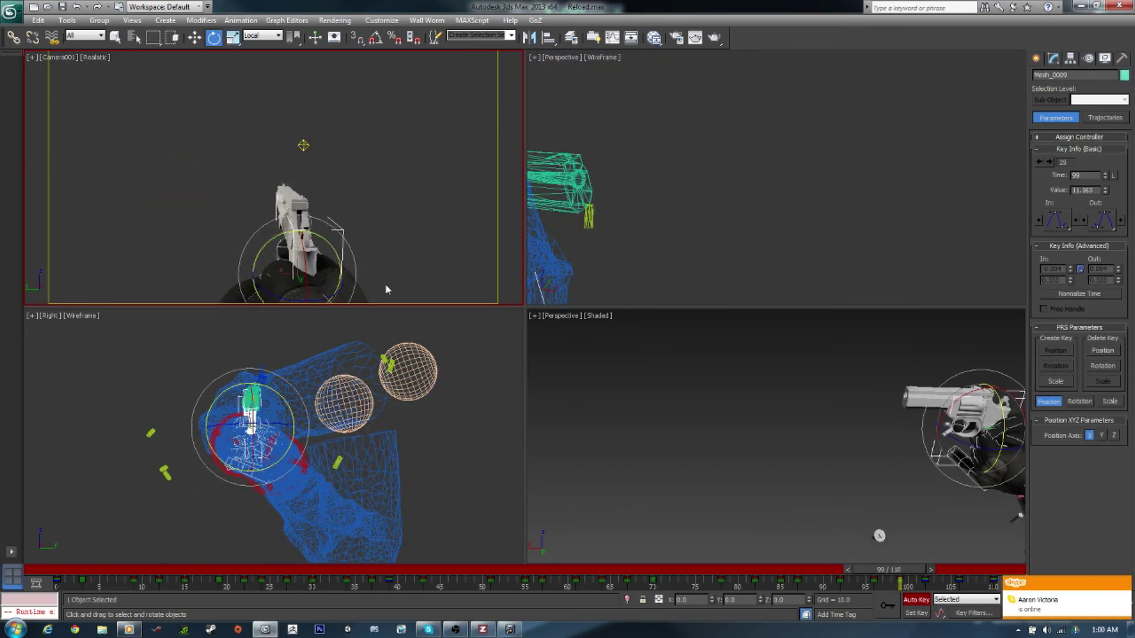
mouse_move(866, 578)
mouse_down()
mouse_move(903, 587)
mouse_move(880, 583)
mouse_up()
key(w)
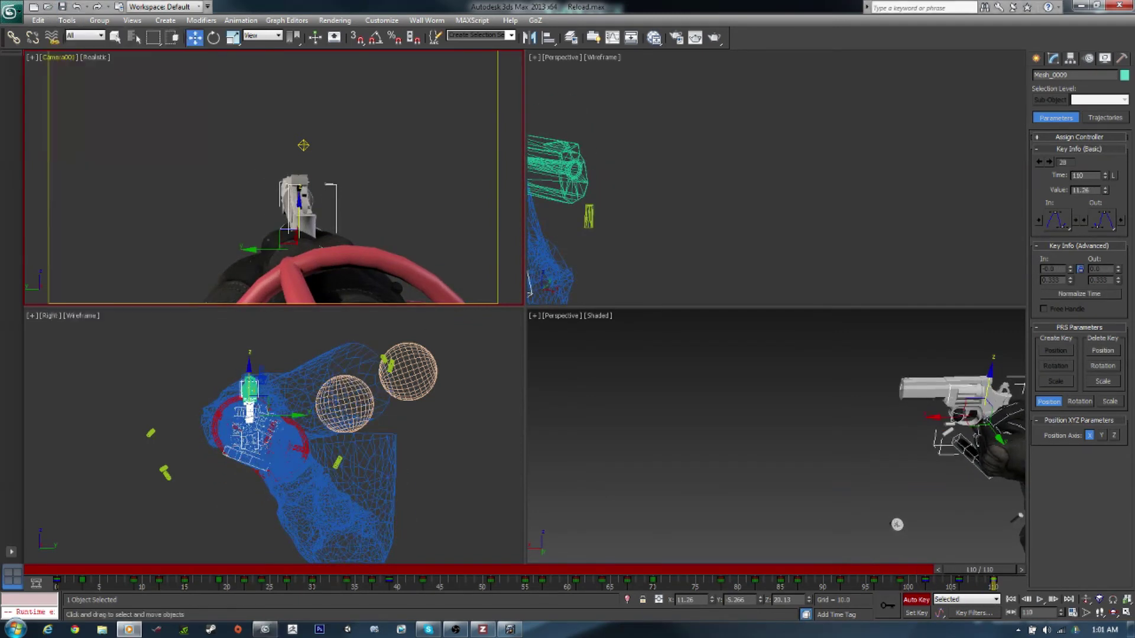
click(67, 20)
click(248, 324)
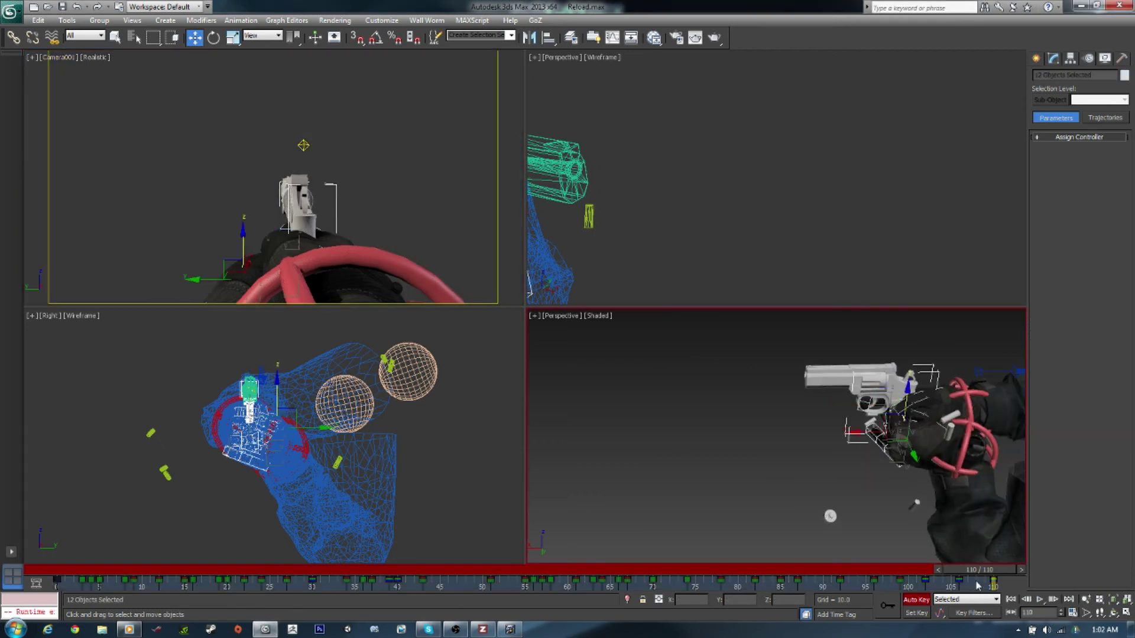
- At frame 94, select the trigger-hand finger bones for rotation
drag(848, 575, 993, 570)
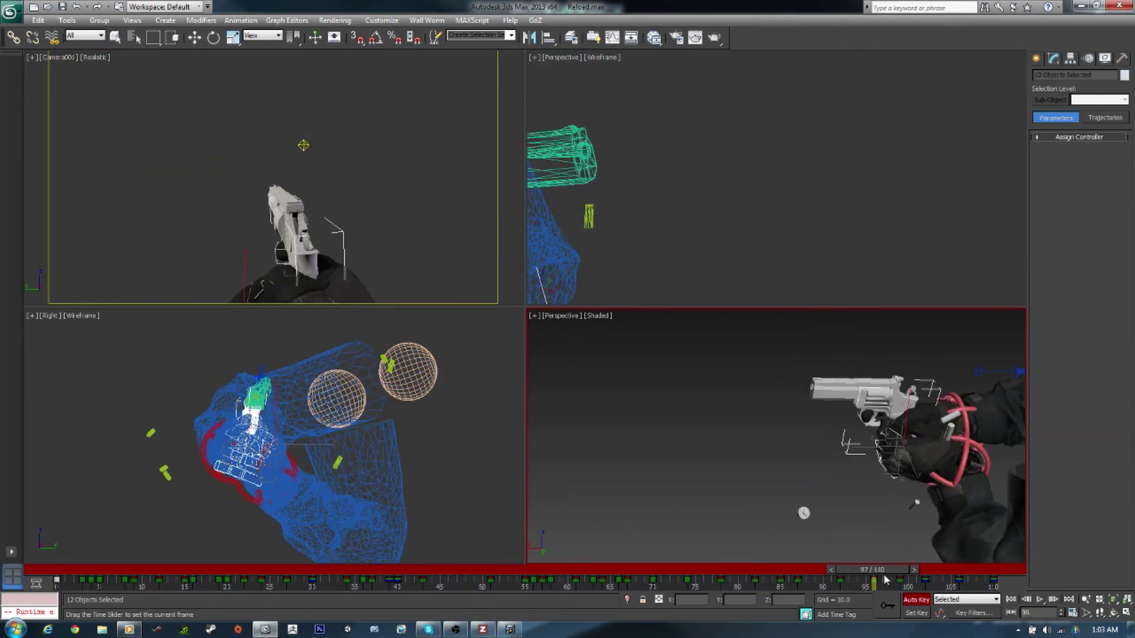
click(736, 473)
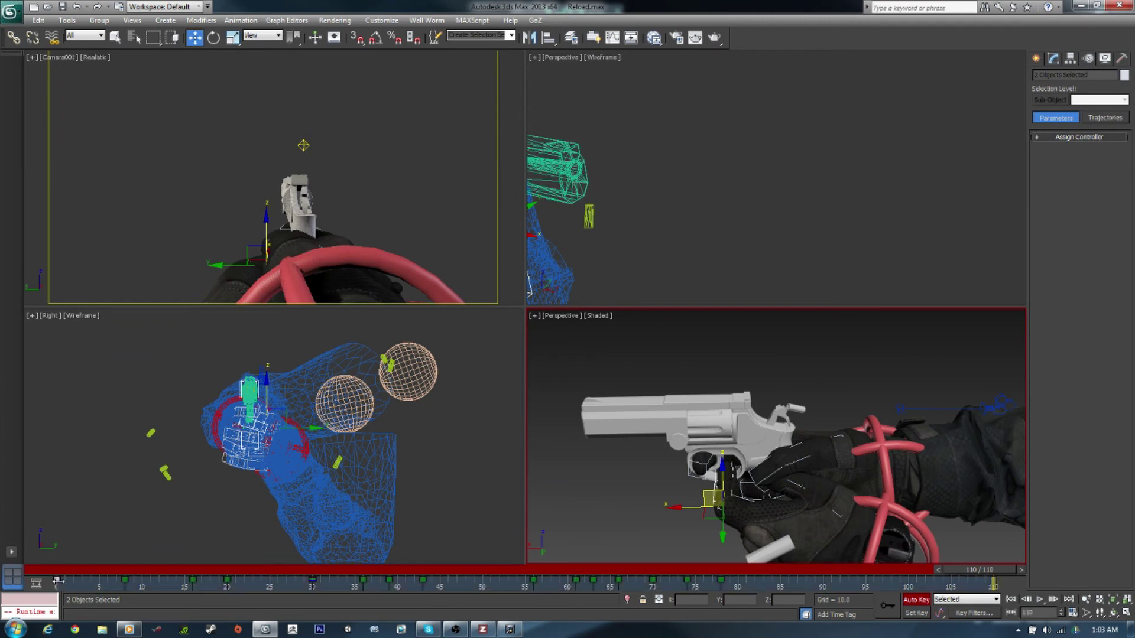
mouse_move(978, 570)
mouse_down()
mouse_move(830, 569)
mouse_move(840, 570)
mouse_up()
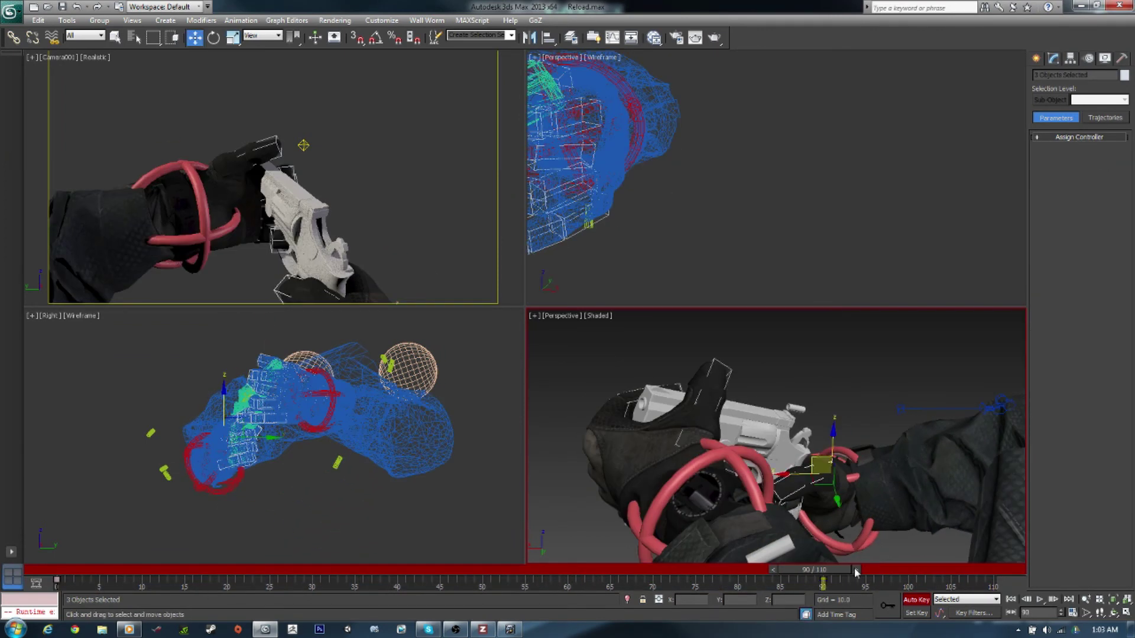
click(830, 468)
key(e)
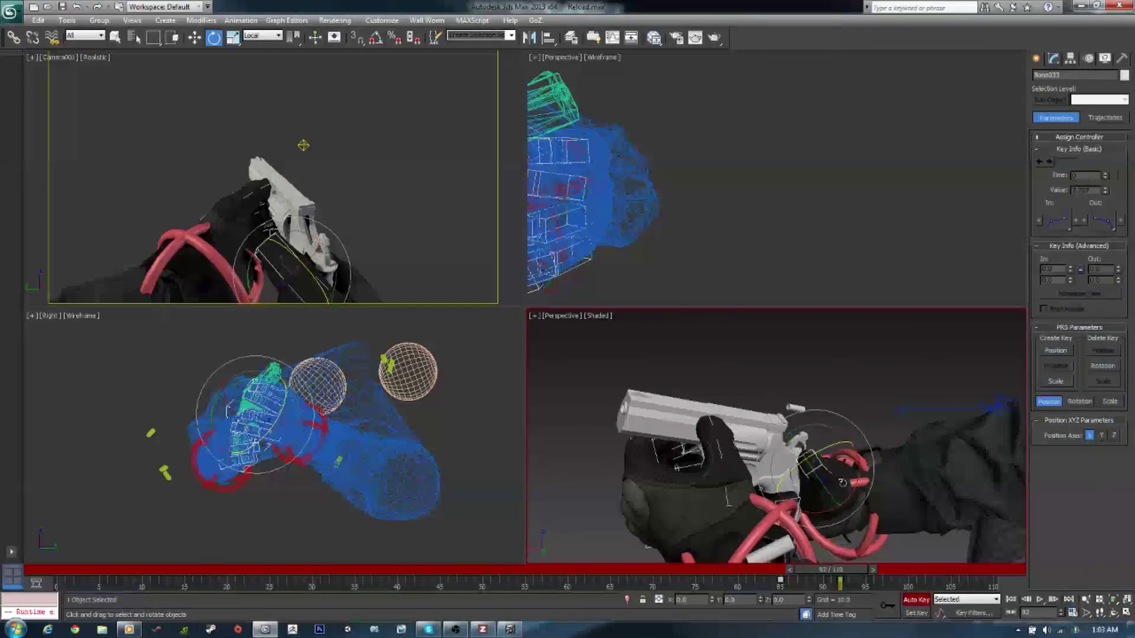
ctrl+click(843, 483)
- Rotate the finger bones around the grip near frame 93, orbiting to check the fit
alt+middle_drag(843, 483, 826, 480)
alt+click(842, 488)
scroll(842, 487, up, 5)
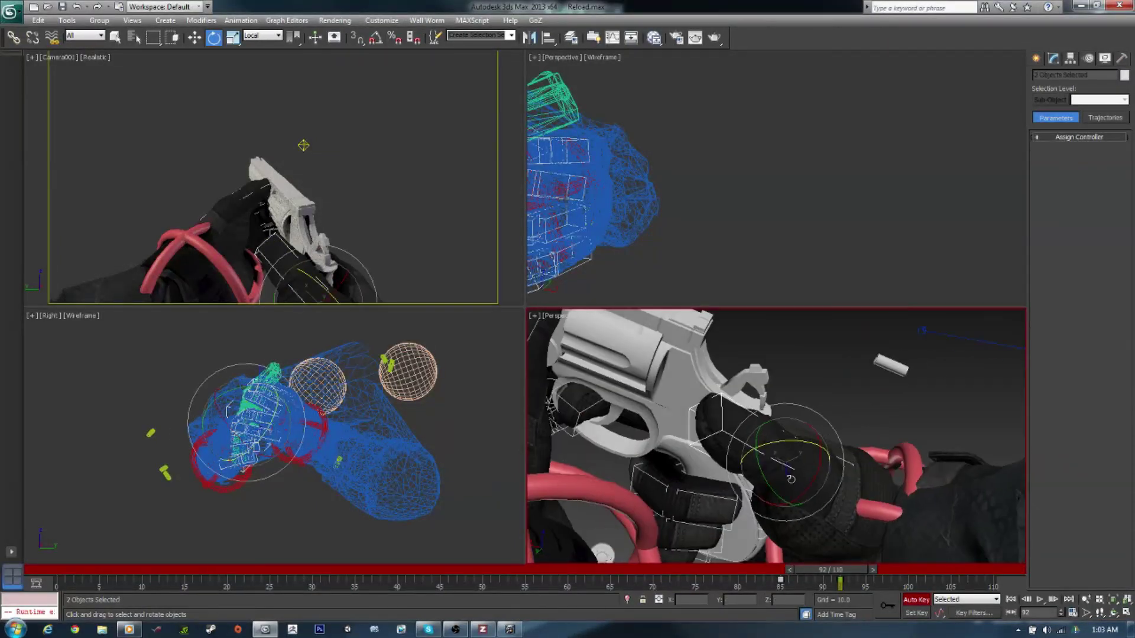
drag(830, 569, 881, 569)
key(comma)
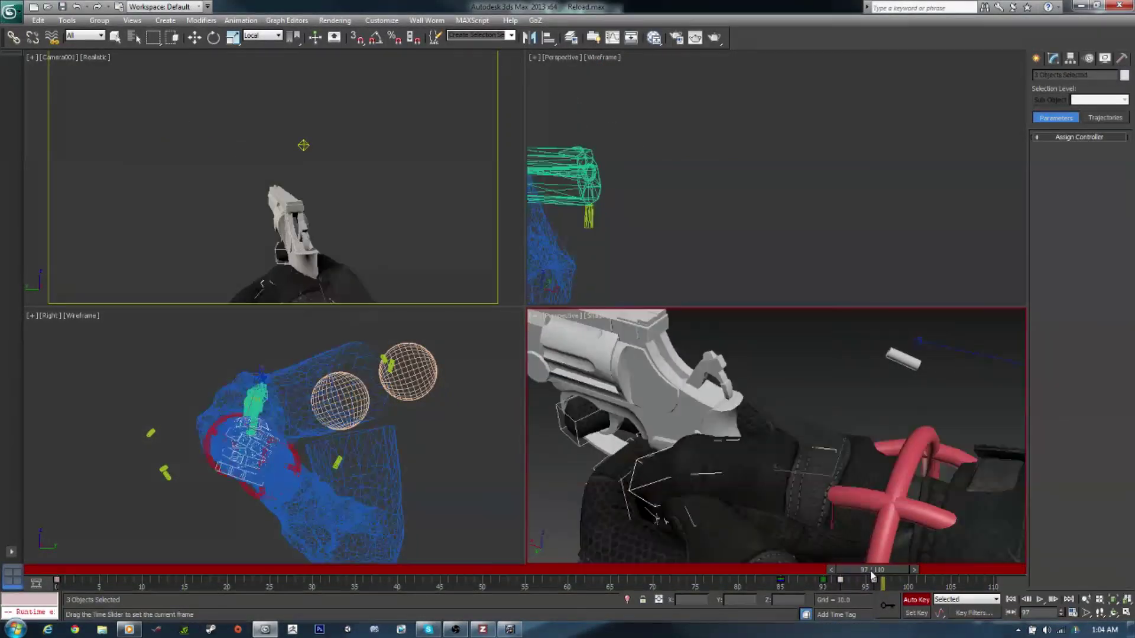
mouse_move(769, 426)
alt+middle_down()
mouse_move(860, 440)
mouse_move(769, 414)
alt+middle_up()
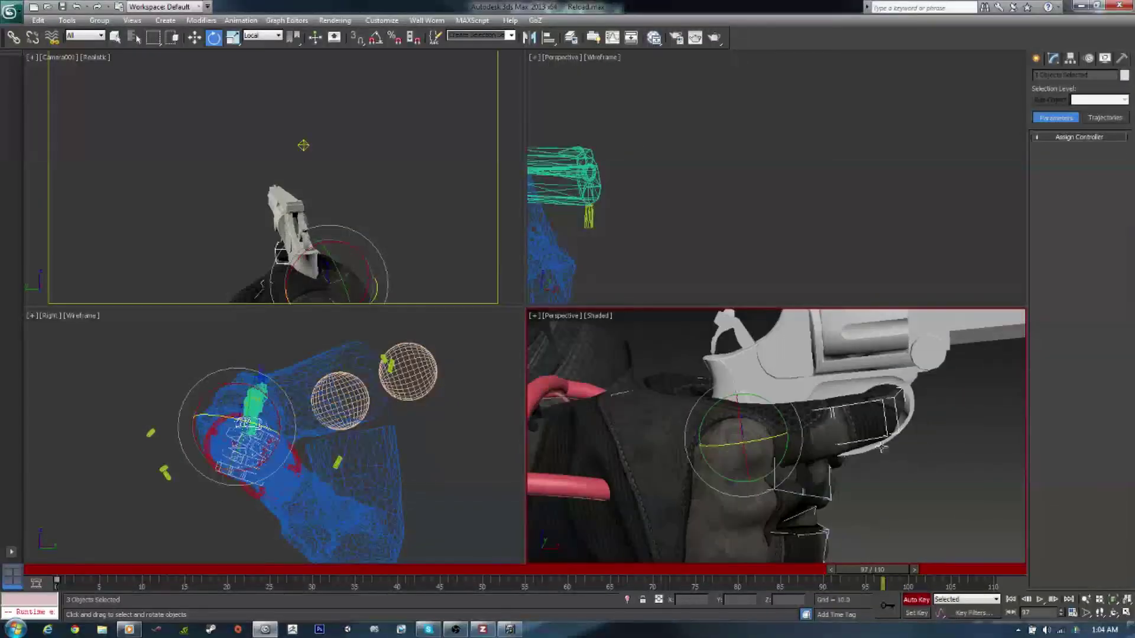
mouse_move(872, 570)
mouse_down()
mouse_move(136, 571)
mouse_move(168, 571)
mouse_up()
- Select Bone024 and inspect the grip from several angles across frames 9–99
click(784, 366)
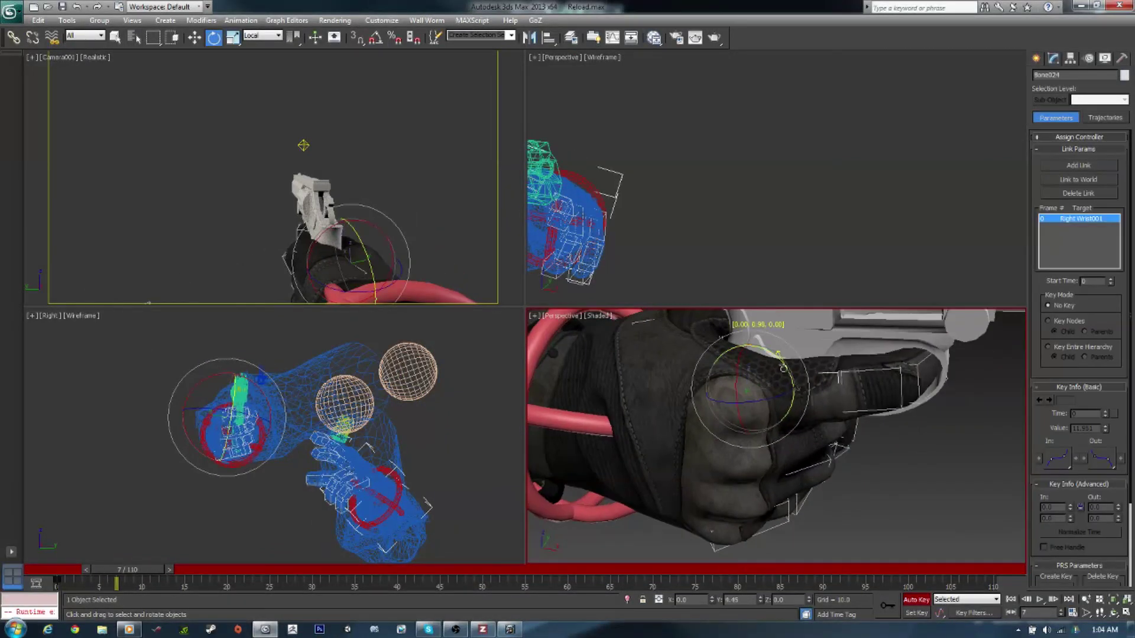
alt+middle_drag(912, 371, 866, 411)
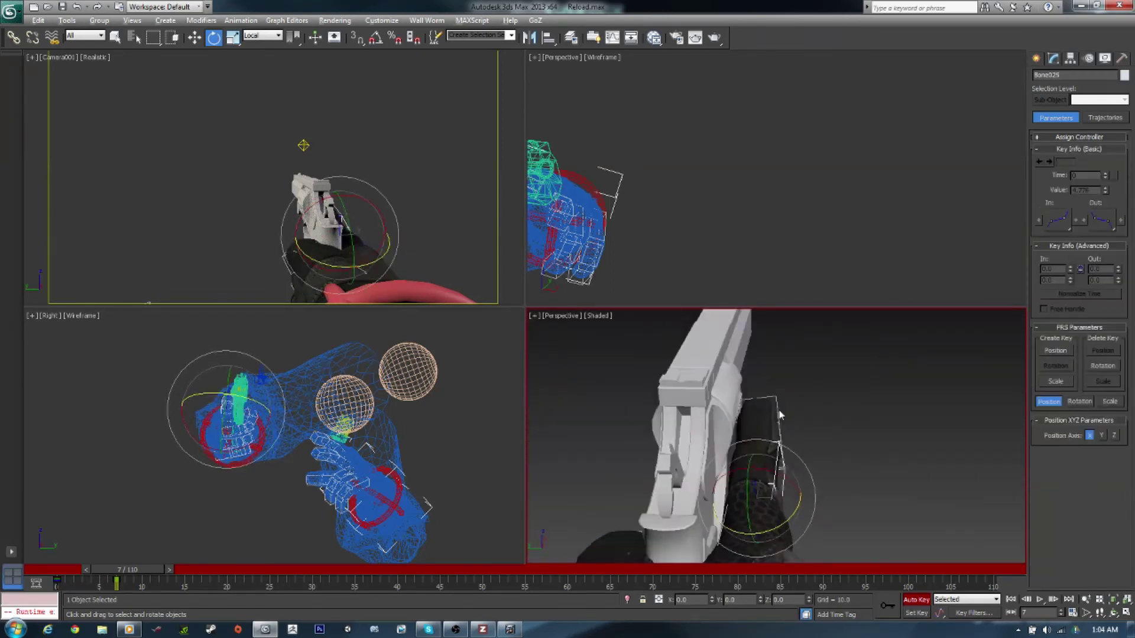
mouse_move(796, 520)
alt+middle_down()
mouse_move(757, 438)
mouse_move(709, 413)
alt+middle_up()
drag(128, 570, 77, 582)
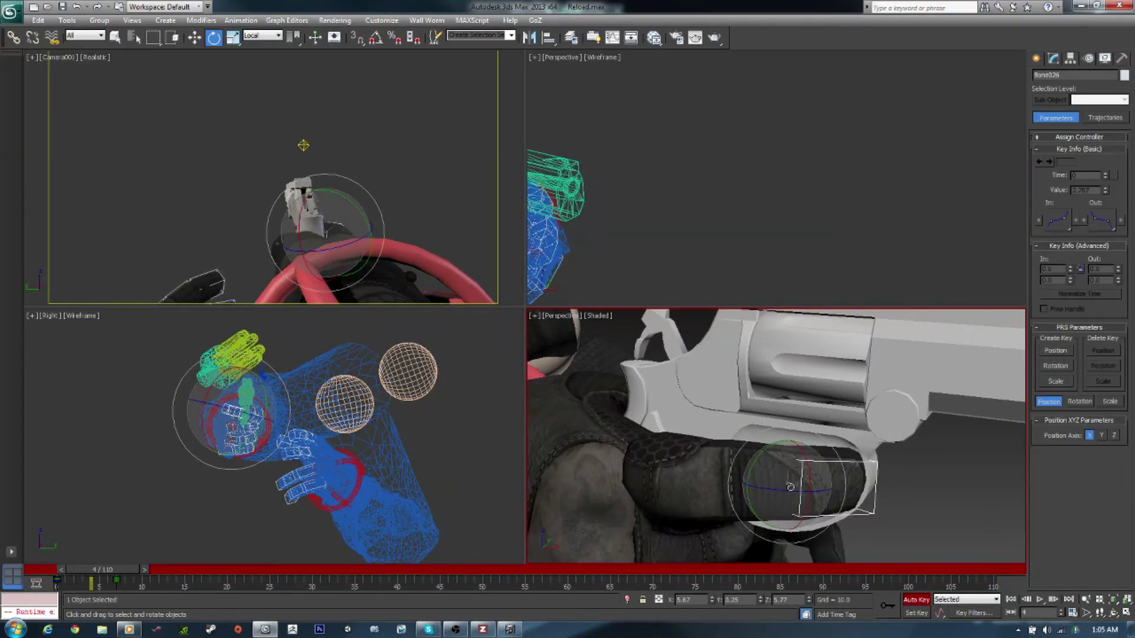
drag(122, 570, 164, 581)
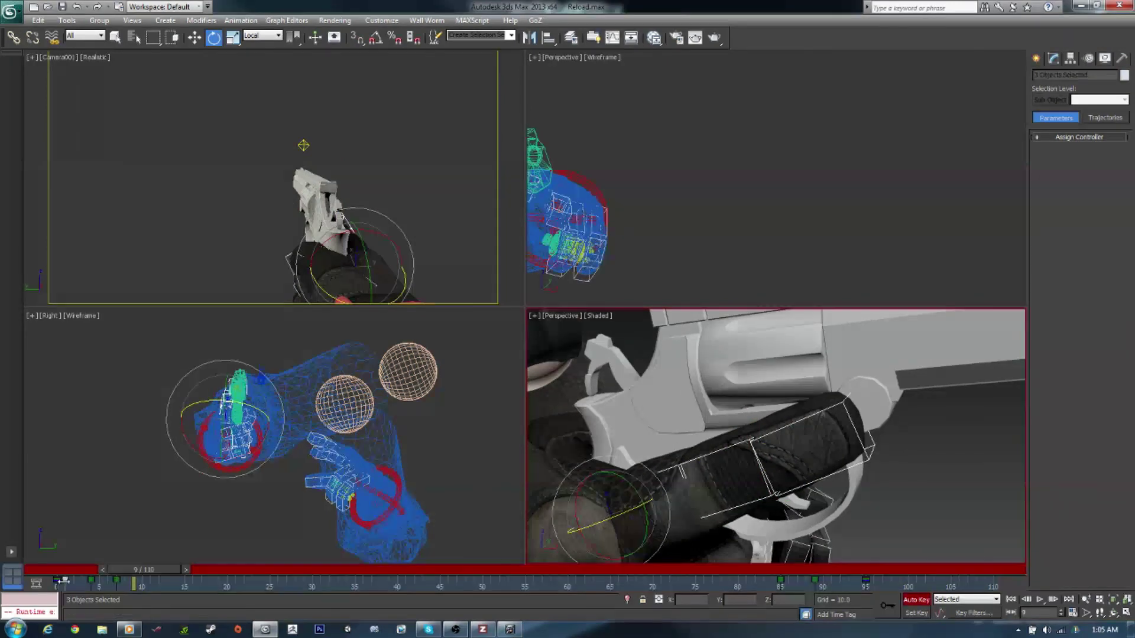
mouse_move(763, 577)
mouse_down()
mouse_move(892, 585)
mouse_move(796, 575)
mouse_move(871, 587)
mouse_move(100, 585)
mouse_up()
- Rotate Bone023 onto the trigger guard, check final frame 110, and open the File menu to save
click(384, 106)
click(307, 243)
key(e)
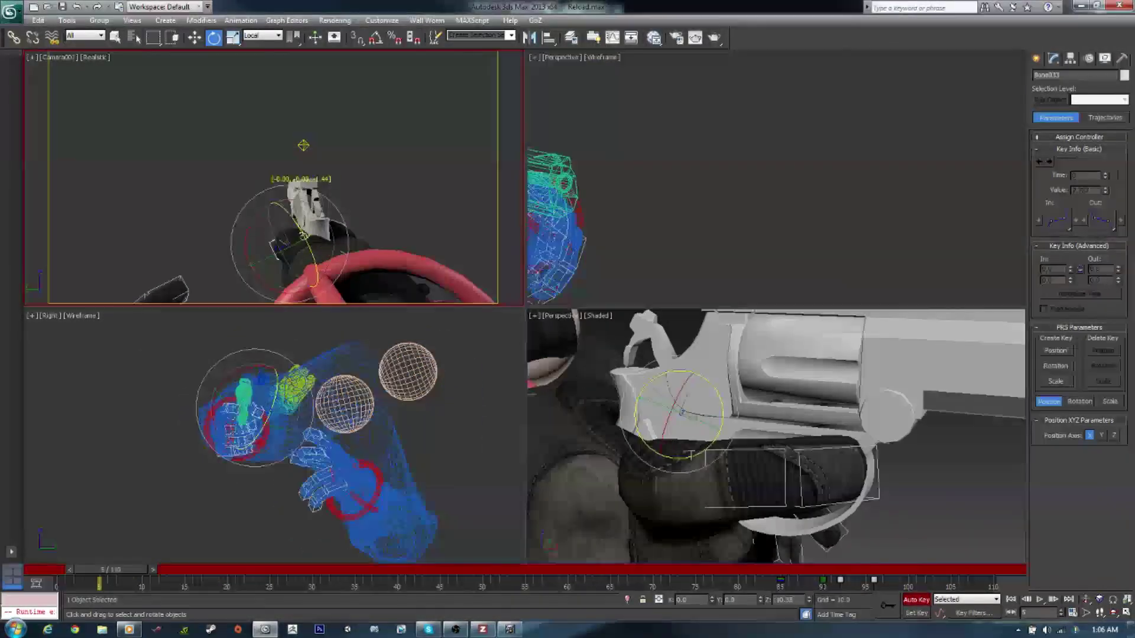
drag(100, 586, 891, 582)
key(e)
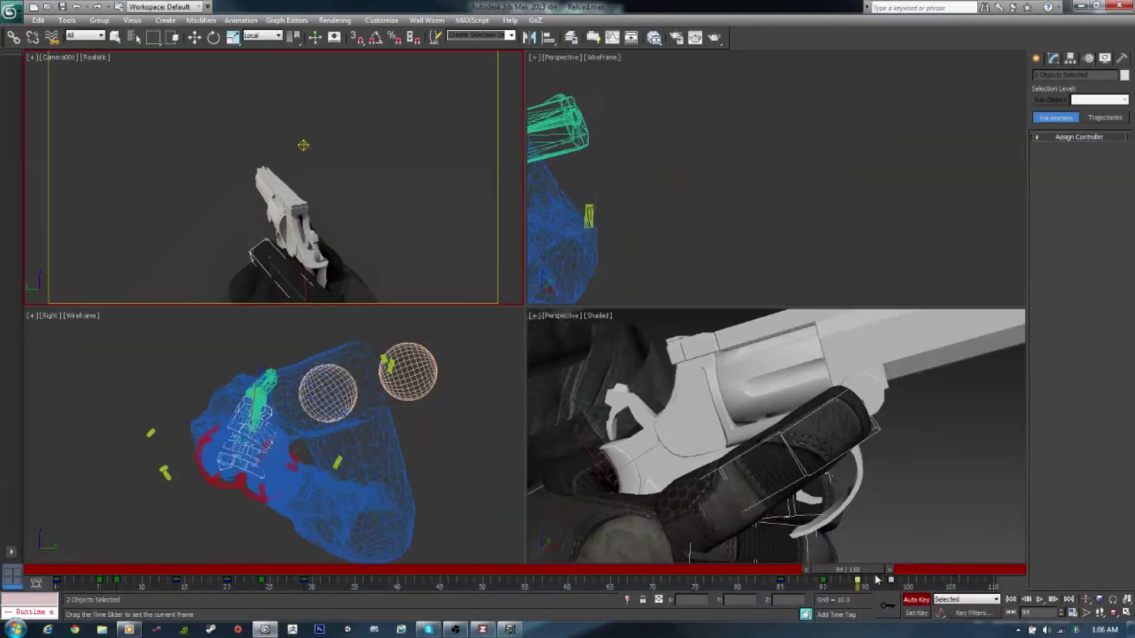
key(End)
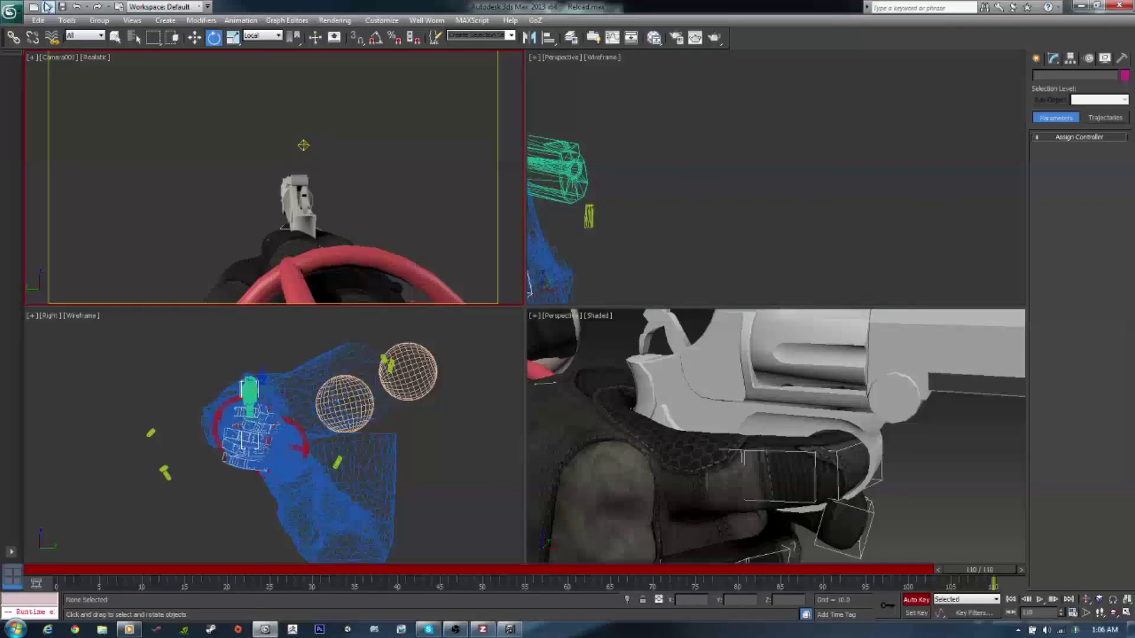
click(10, 11)
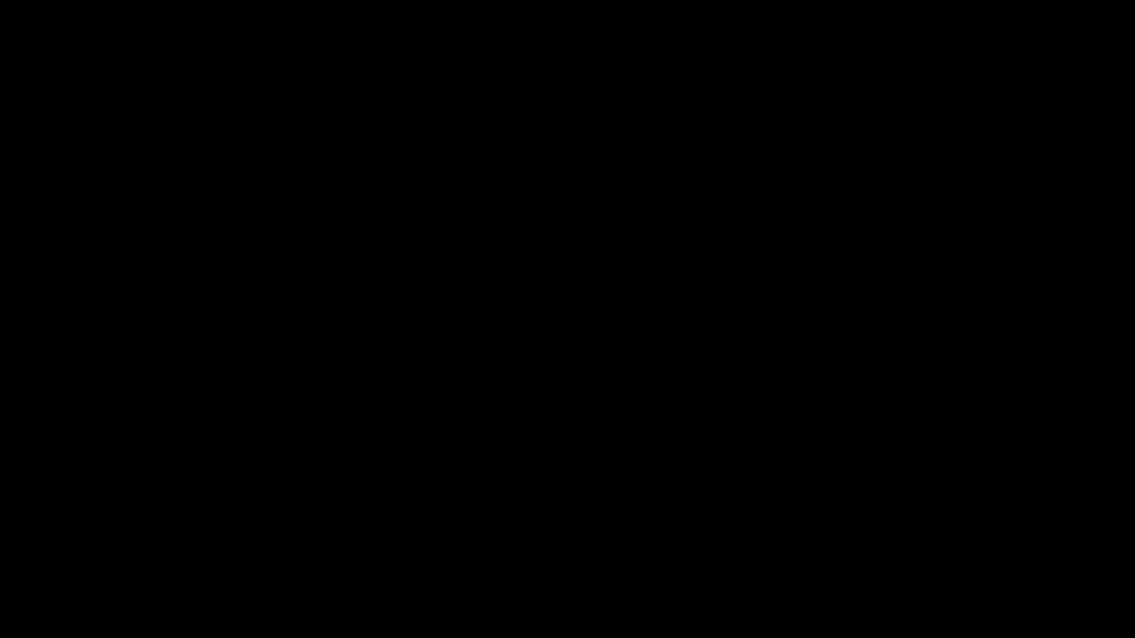